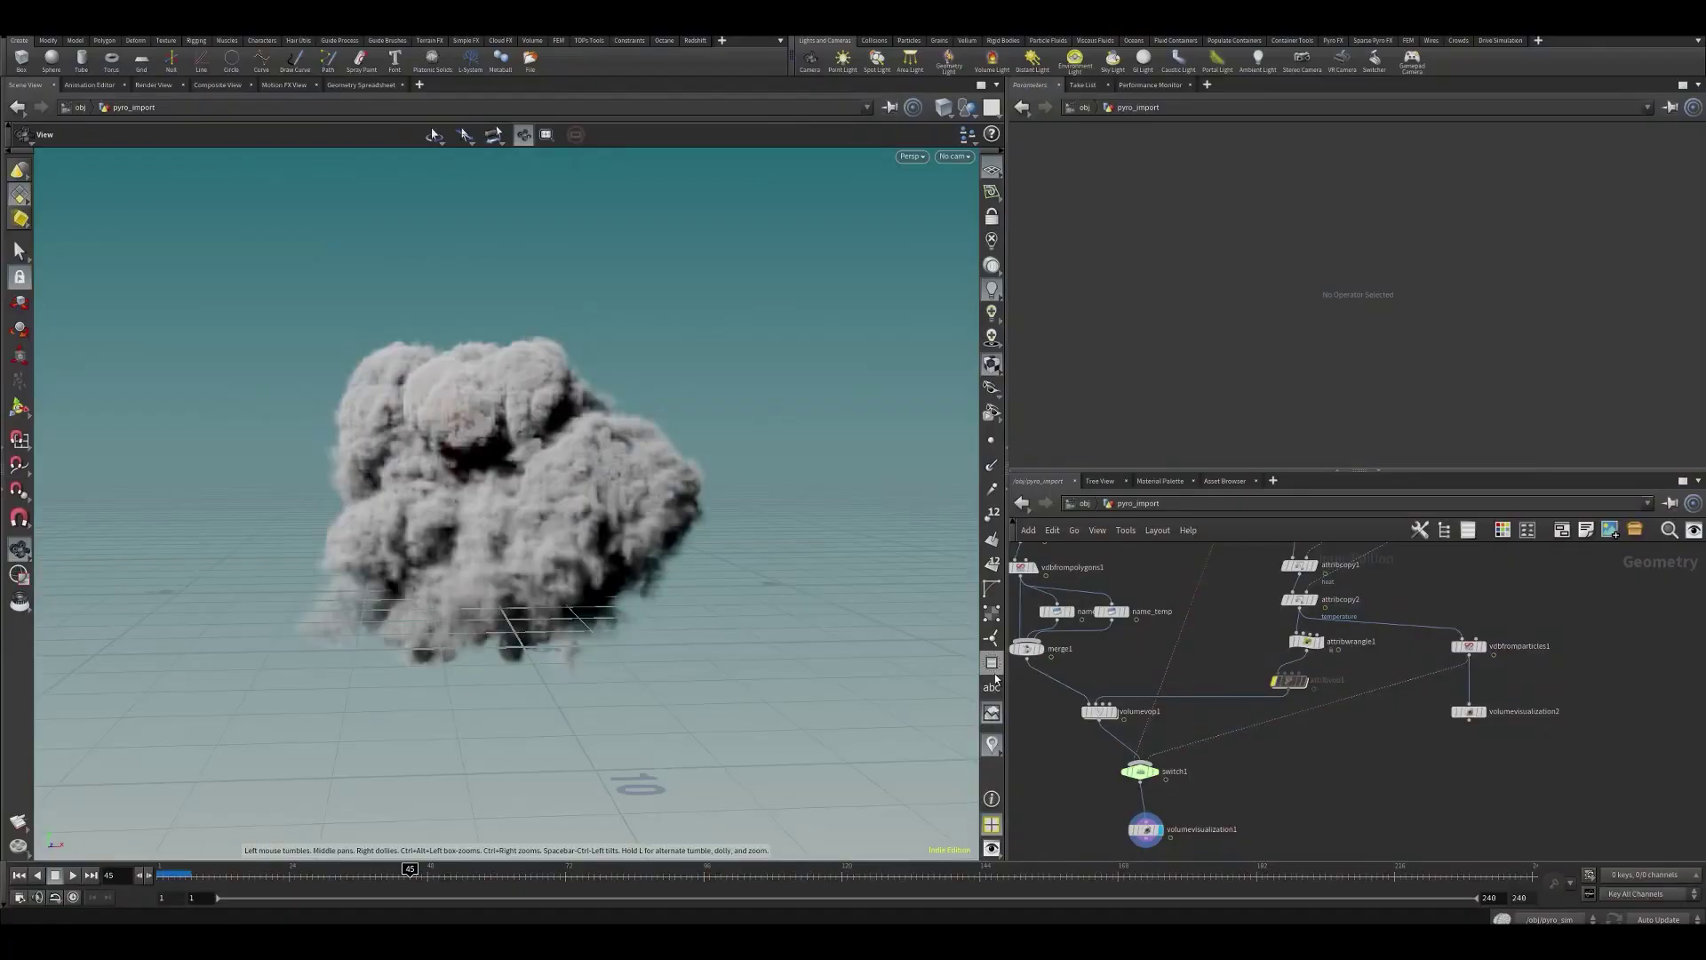
- Duplicate the temperature Attribute from Volume node in the pyro_import network
{"action": "middle_click_drag", "start_coordinate": [1338, 702], "coordinate": [1325, 777]}
{"action": "scroll", "coordinate": [1451, 659], "scroll_direction": "up", "scroll_amount": 3}
{"action": "scroll", "coordinate": [1457, 622], "scroll_direction": "up", "scroll_amount": 2}
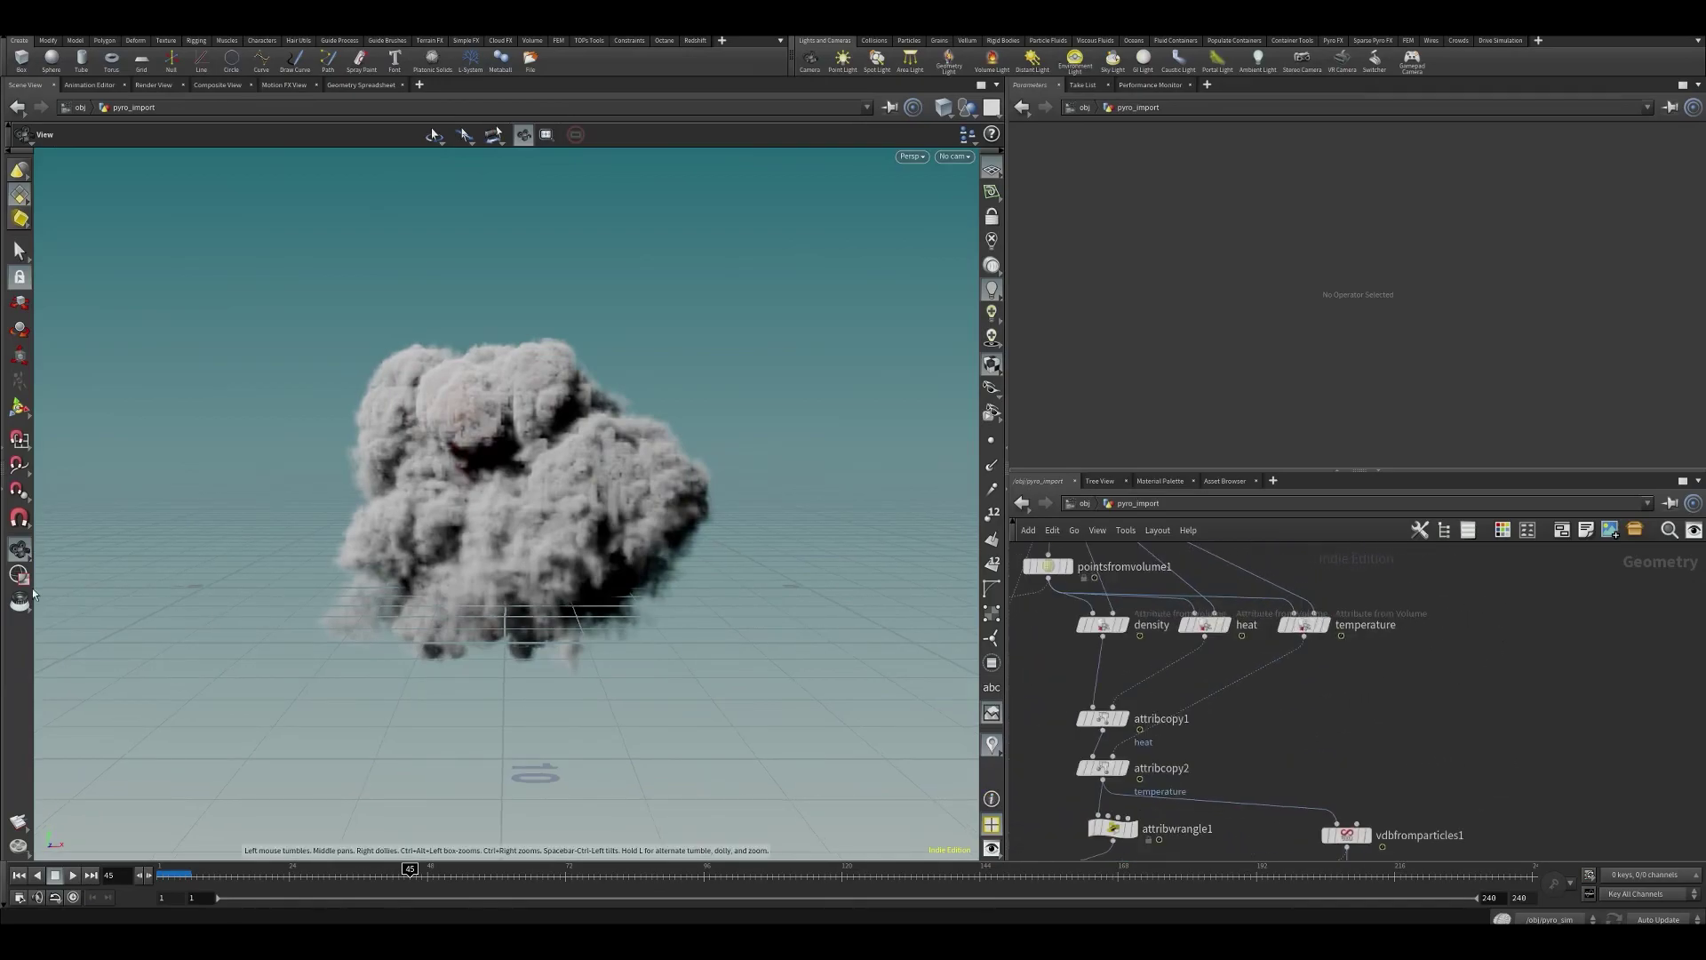
{"action": "left_click_drag", "start_coordinate": [360, 525], "coordinate": [418, 502]}
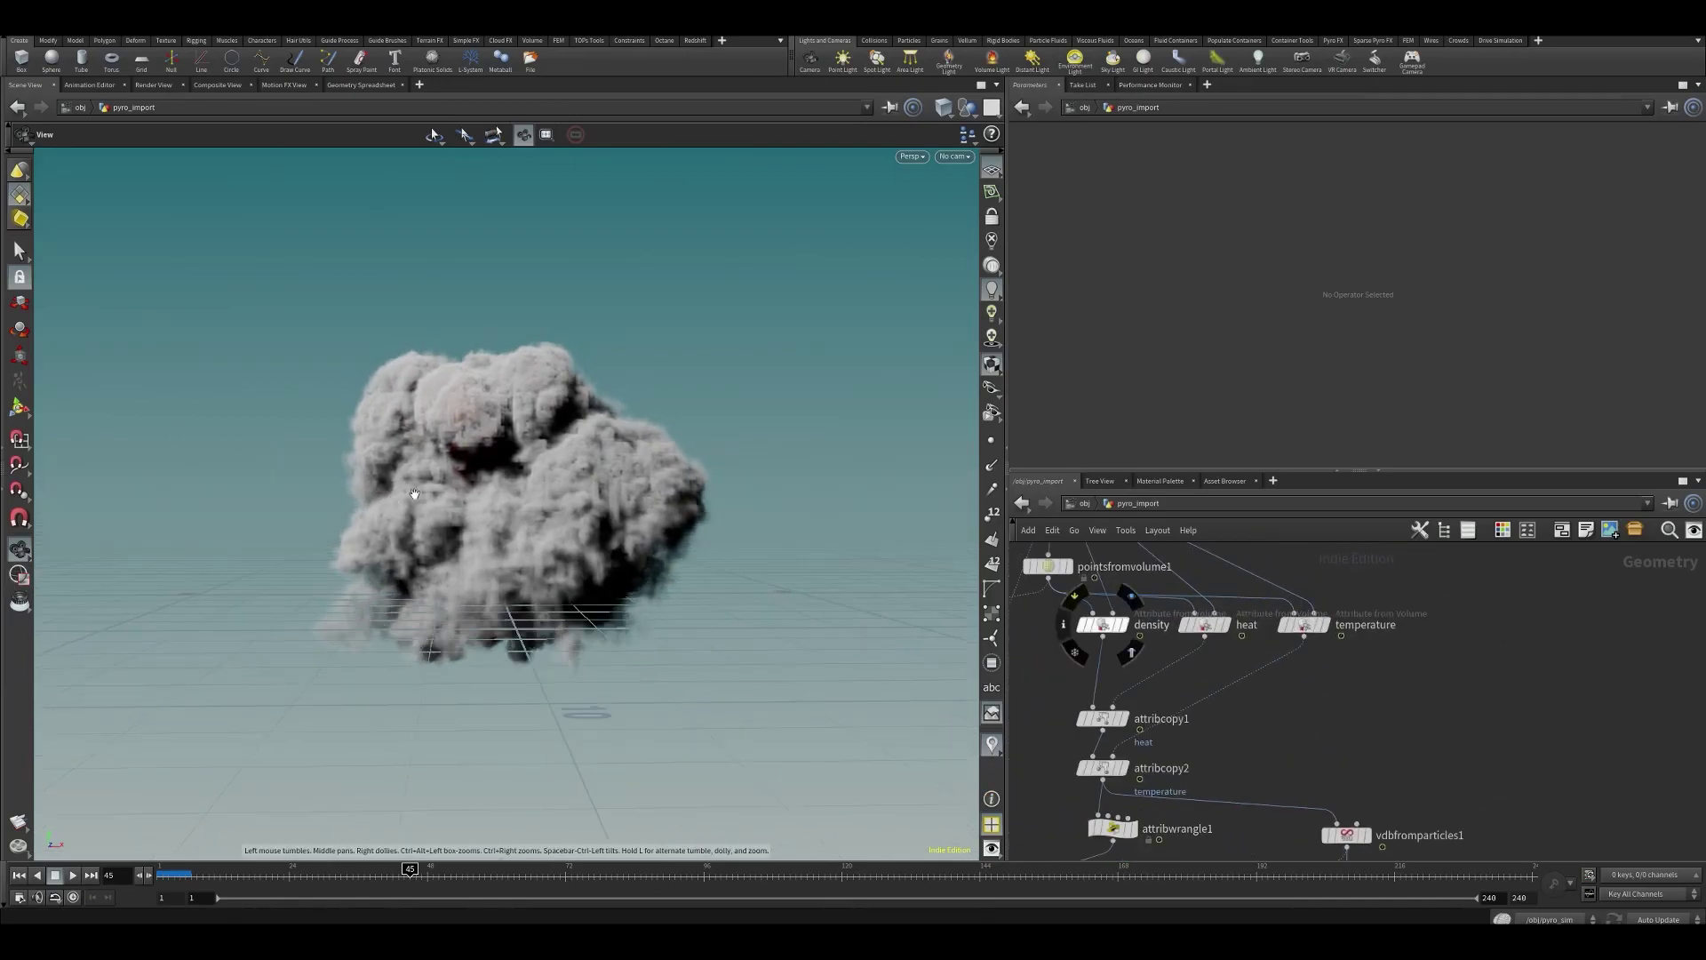
{"action": "middle_click_drag", "start_coordinate": [1388, 561], "coordinate": [1371, 622]}
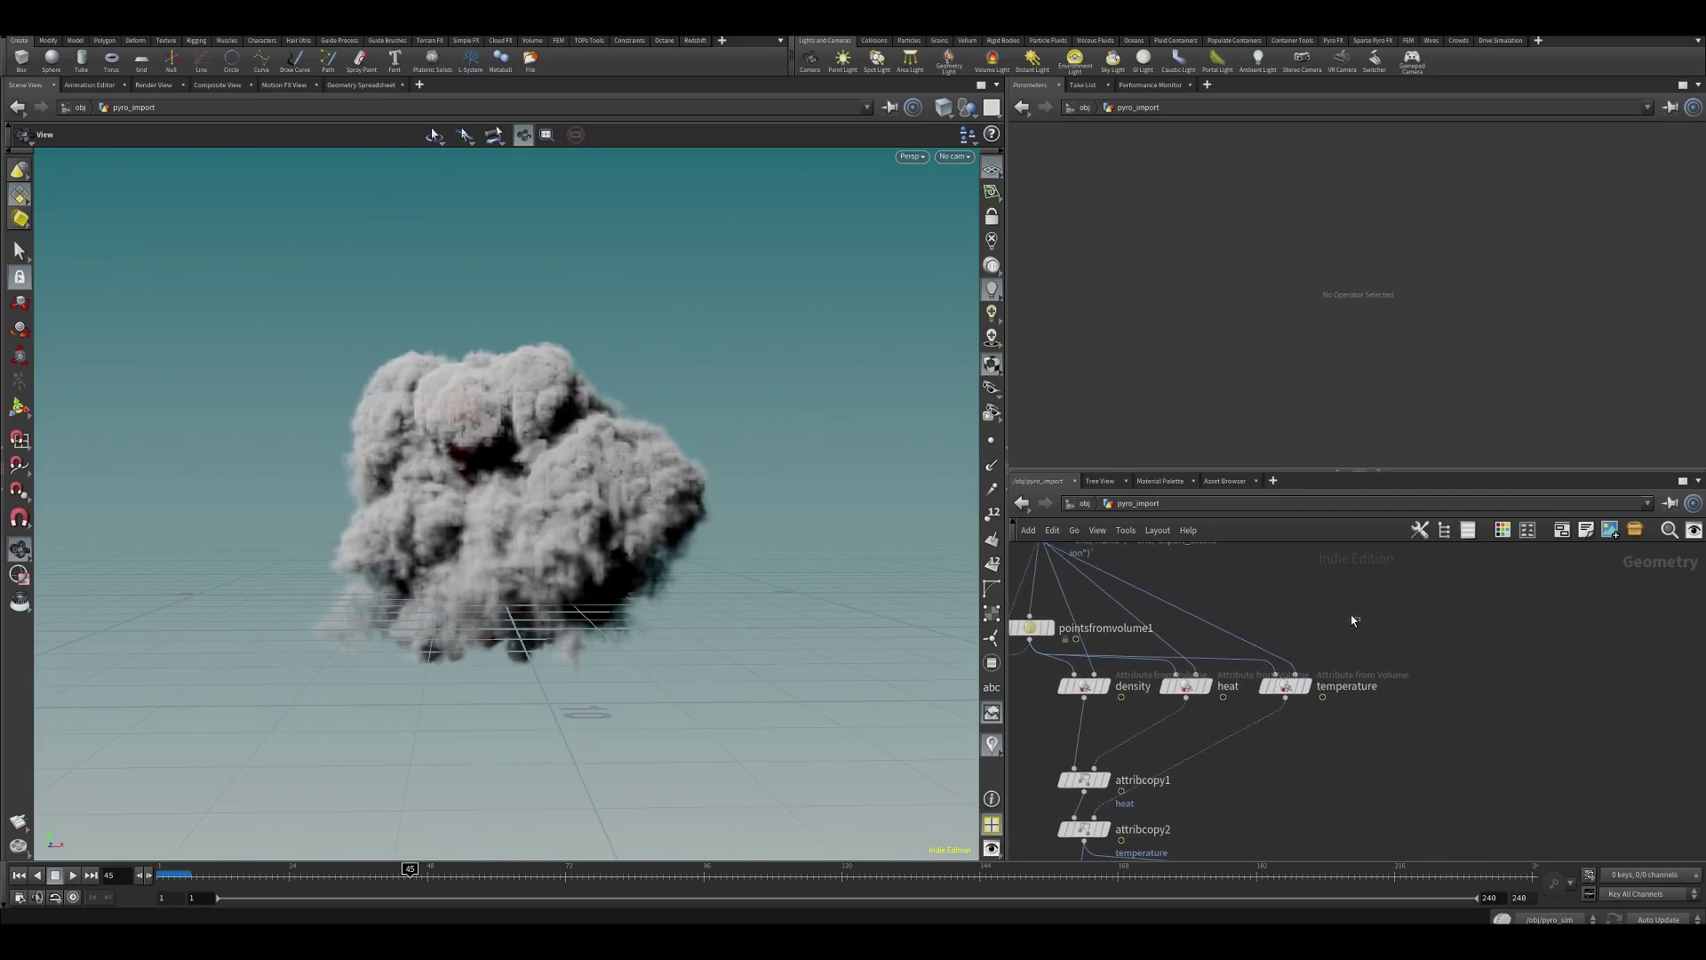
{"action": "left_click", "coordinate": [1284, 688]}
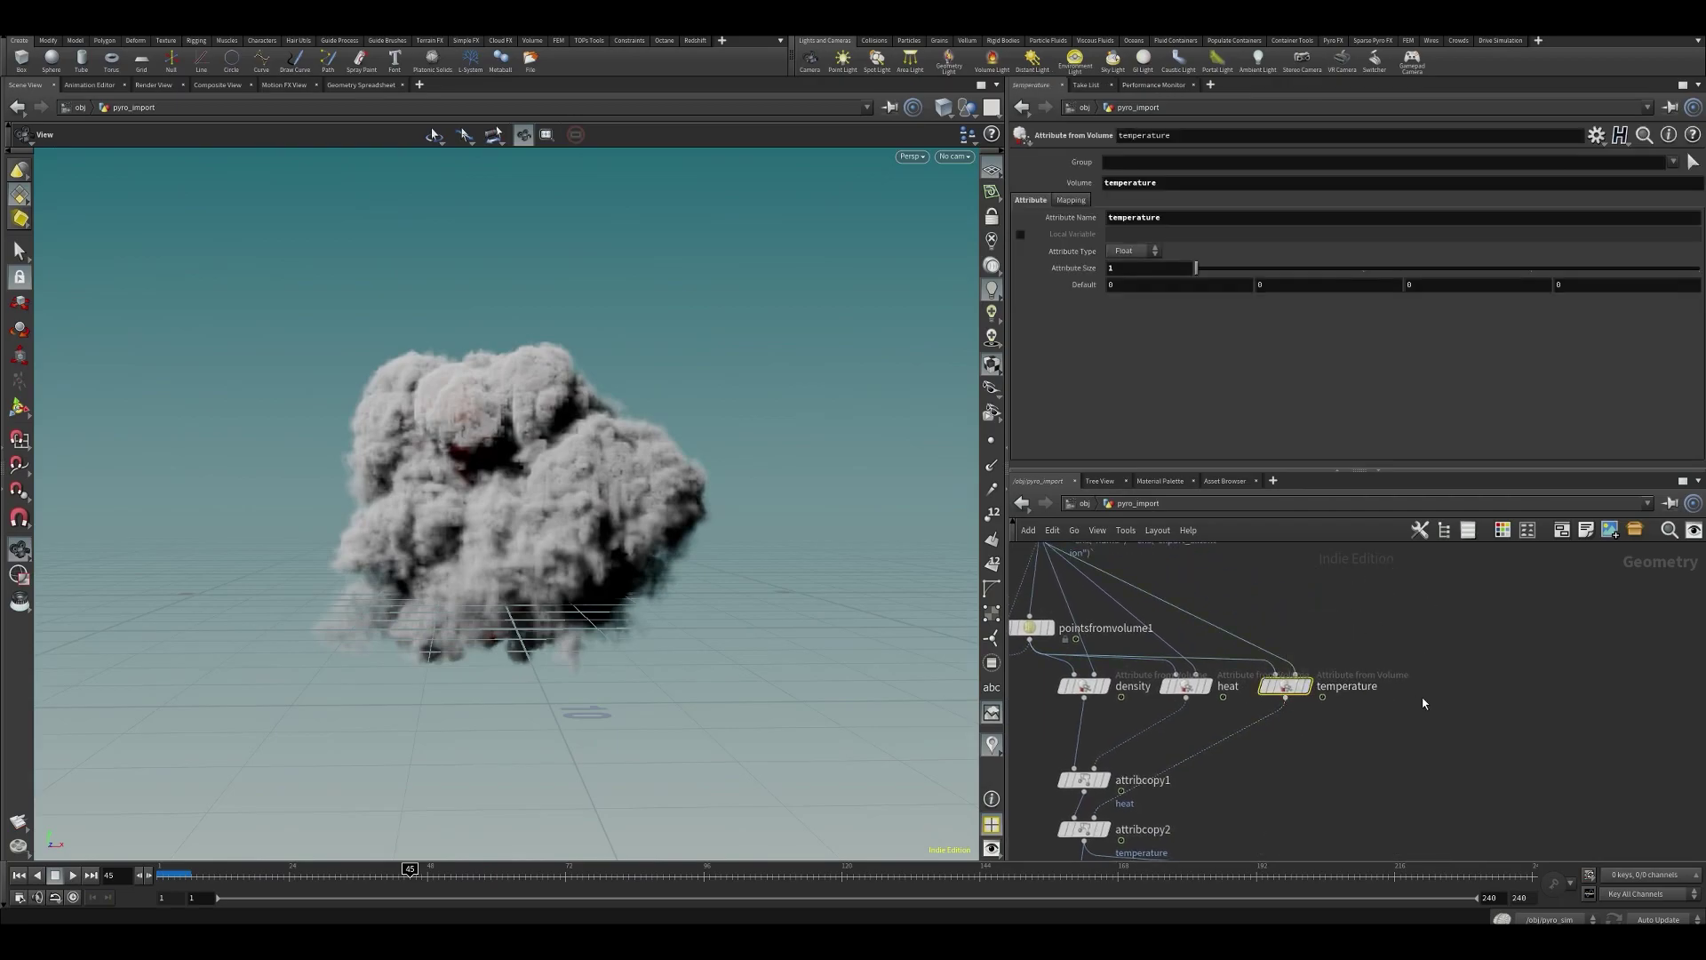
{"action": "key", "text": "ctrl+v"}
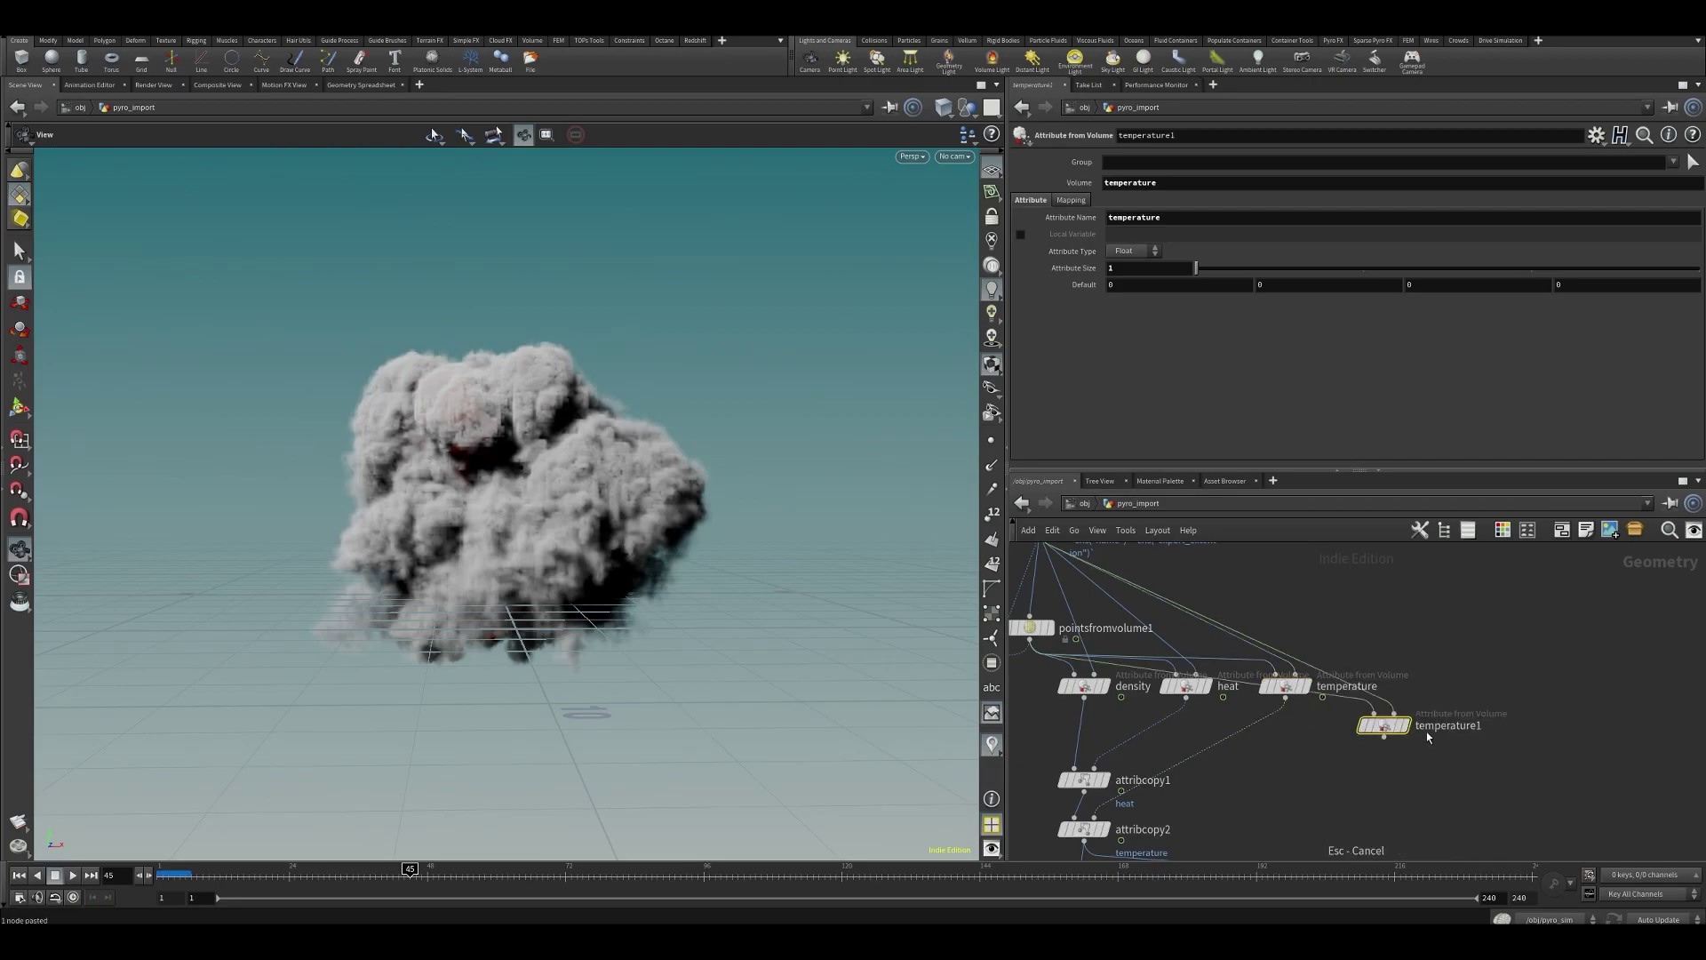
- Switch scene updating to Manual and place the temperature copy in line beside the original node
{"action": "left_click", "coordinate": [1654, 918]}
{"action": "left_click", "coordinate": [1659, 906]}
{"action": "left_click_drag", "start_coordinate": [1388, 734], "coordinate": [1420, 700]}
{"action": "middle_click_drag", "start_coordinate": [1420, 700], "coordinate": [1364, 705]}
{"action": "left_click_drag", "start_coordinate": [1363, 706], "coordinate": [1377, 695]}
- Select and display the filecache1 node, go to frame 42 and switch scene updating back to Auto Update
{"action": "left_click", "coordinate": [1187, 181]}
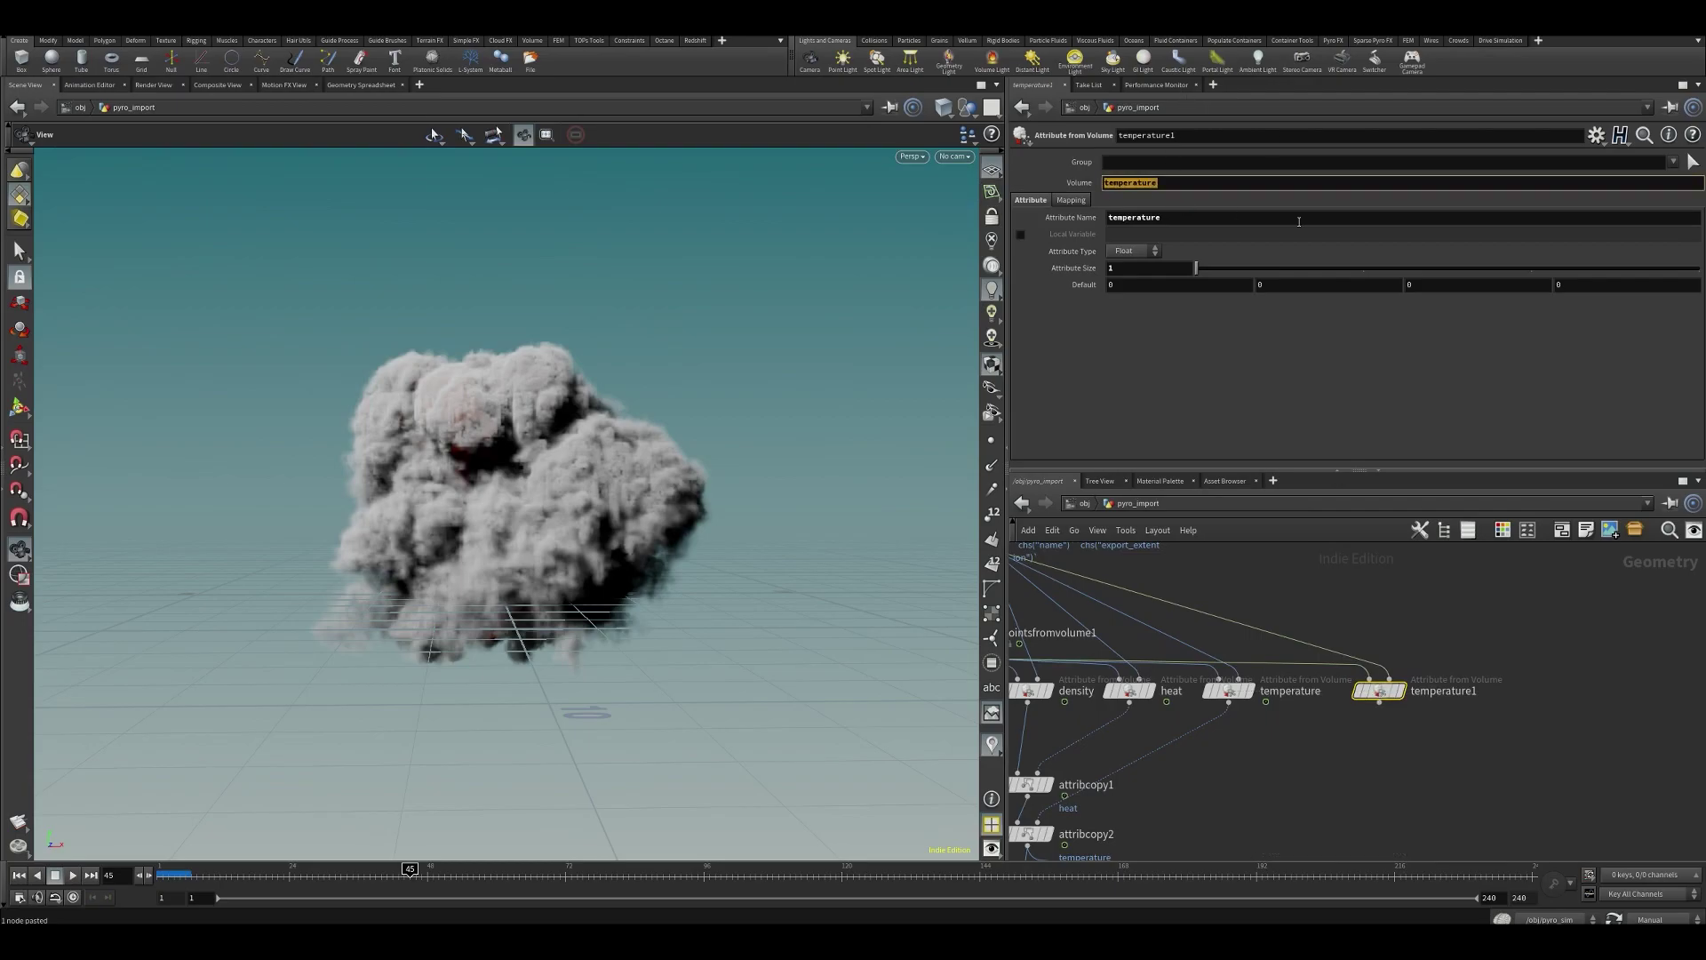
{"action": "middle_click_drag", "start_coordinate": [1263, 634], "coordinate": [1393, 684]}
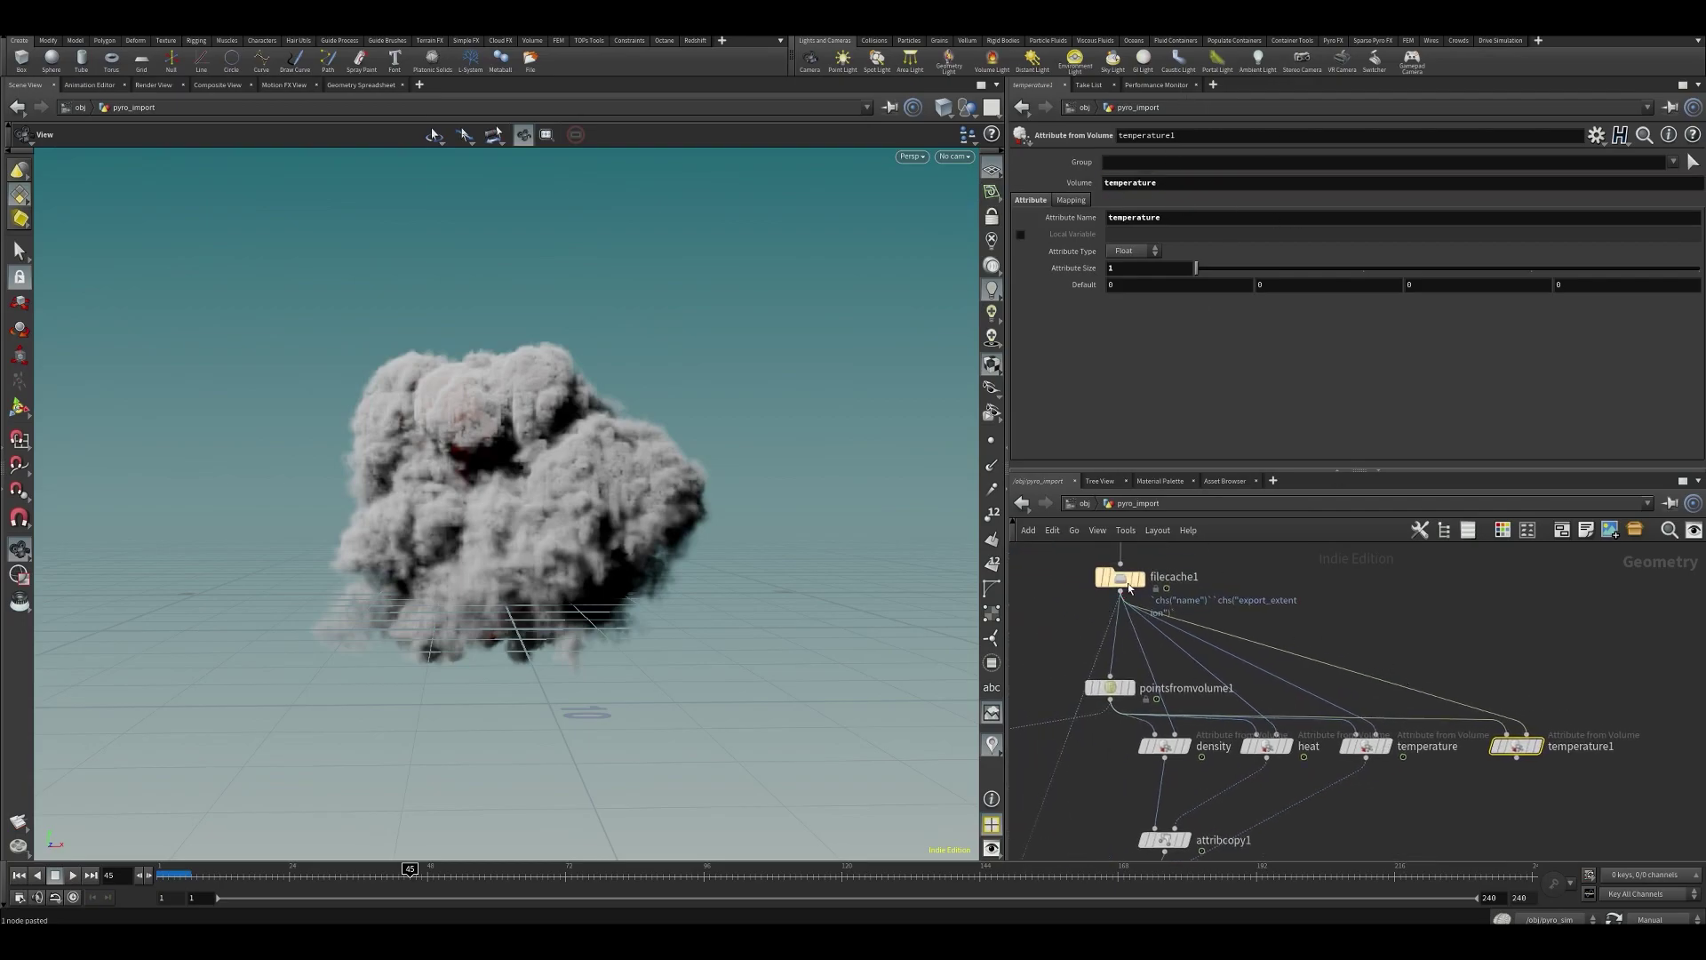
{"action": "middle_click_drag", "start_coordinate": [1255, 569], "coordinate": [1291, 667]}
{"action": "left_click", "coordinate": [1148, 668]}
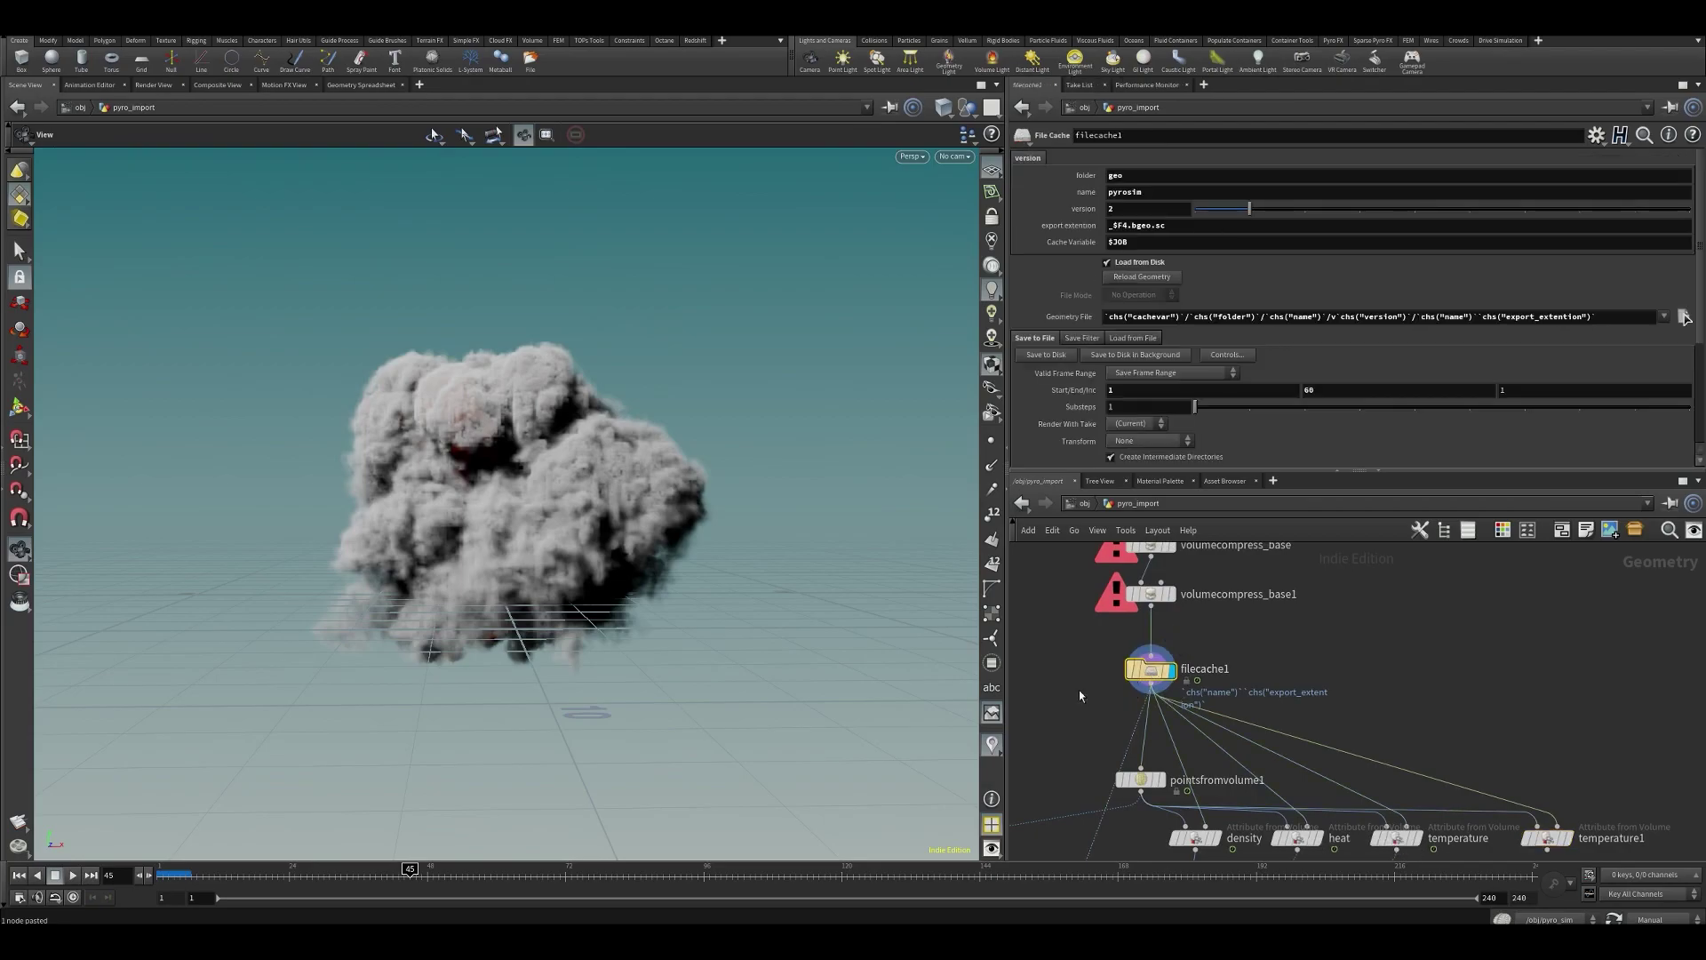
{"action": "left_click", "coordinate": [339, 876]}
{"action": "left_click", "coordinate": [392, 875]}
{"action": "middle_click_drag", "start_coordinate": [1333, 667], "coordinate": [1358, 778]}
{"action": "left_click", "coordinate": [1650, 919]}
{"action": "left_click", "coordinate": [1655, 885]}
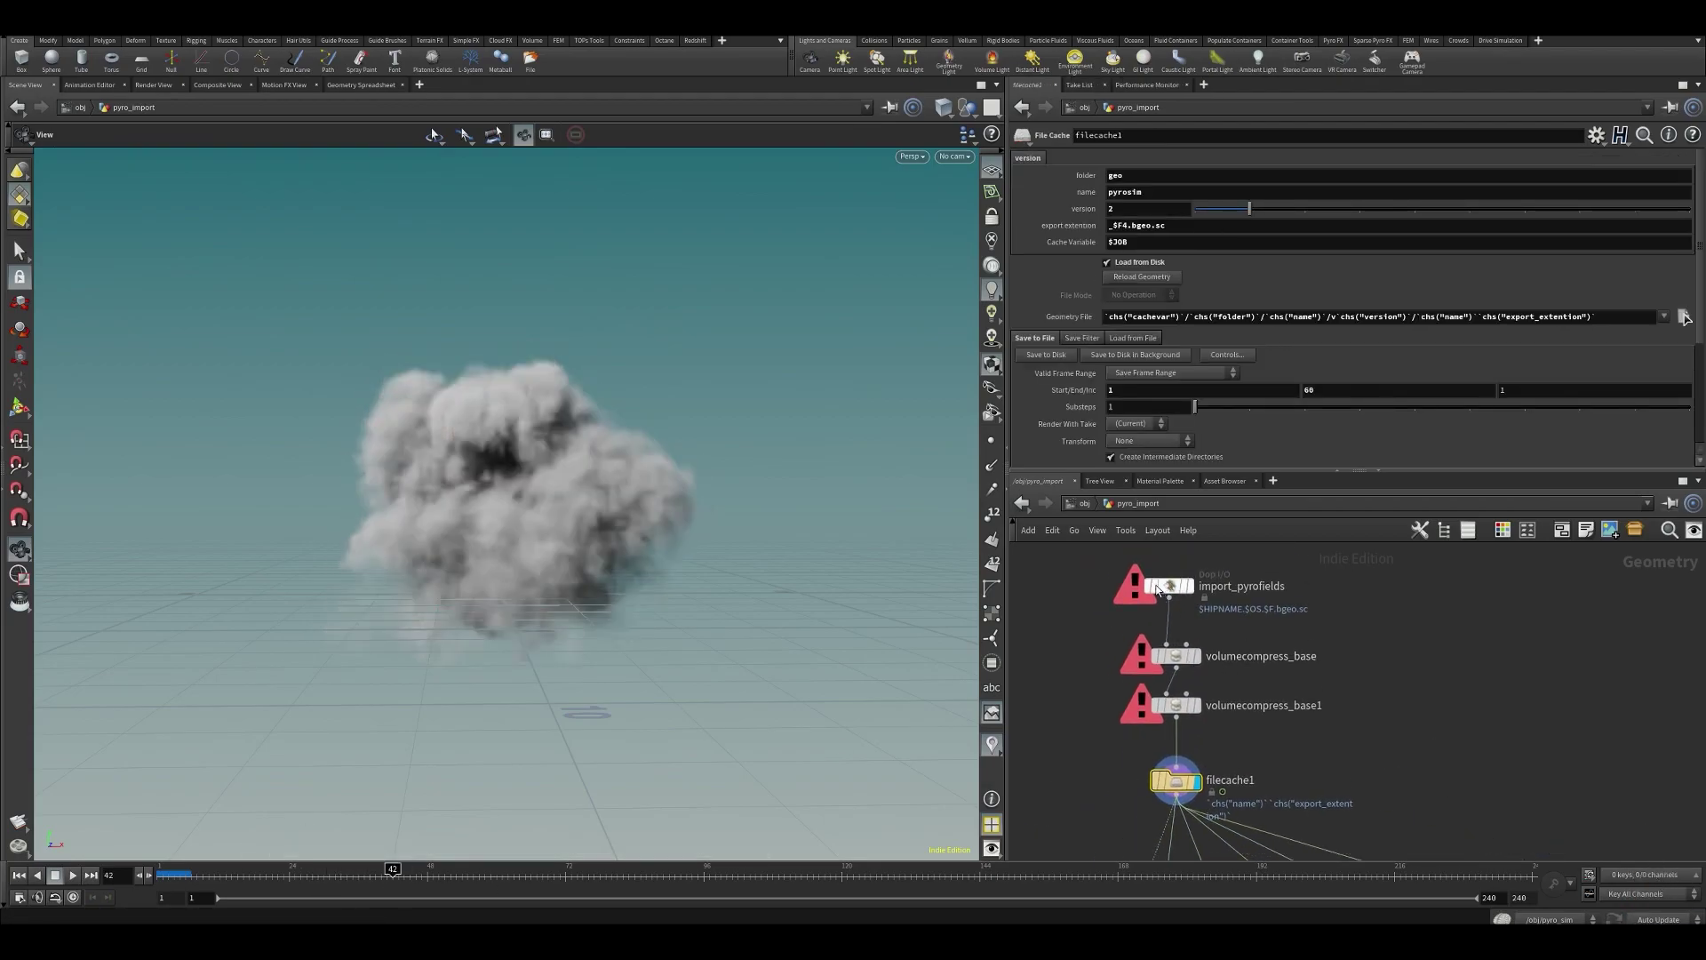
- Check the import_pyrofields settings and examine which volume fields filecache1 holds at frame 41
{"action": "left_click", "coordinate": [1153, 587]}
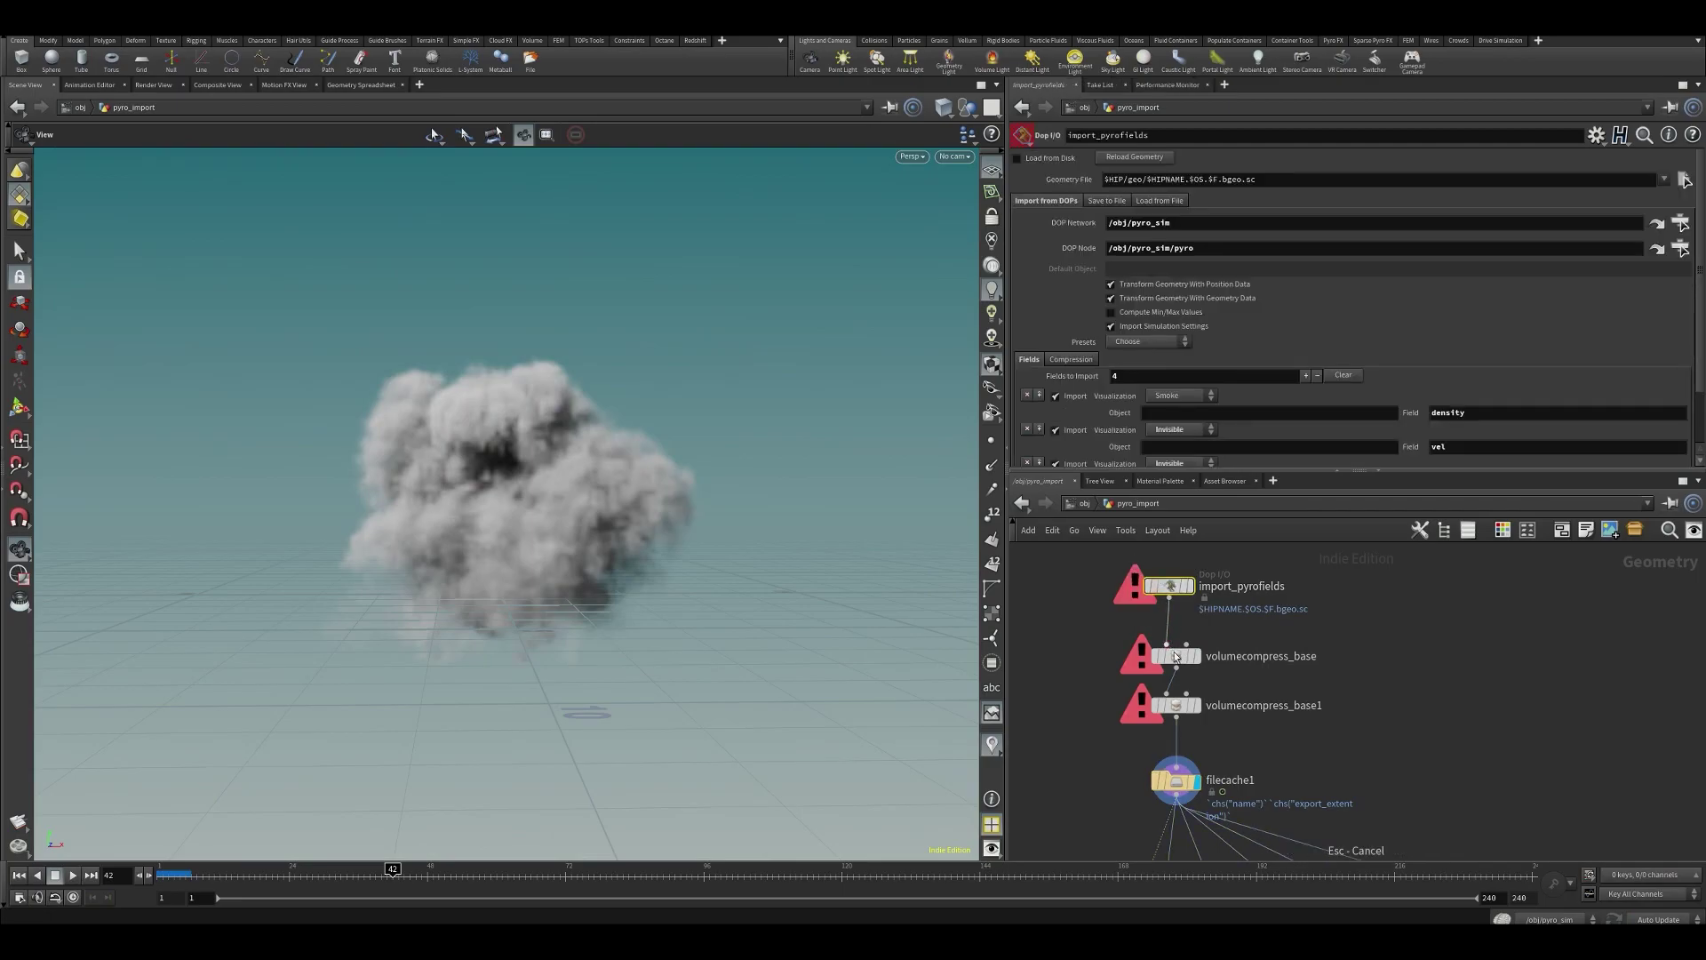
{"action": "left_click", "coordinate": [166, 875]}
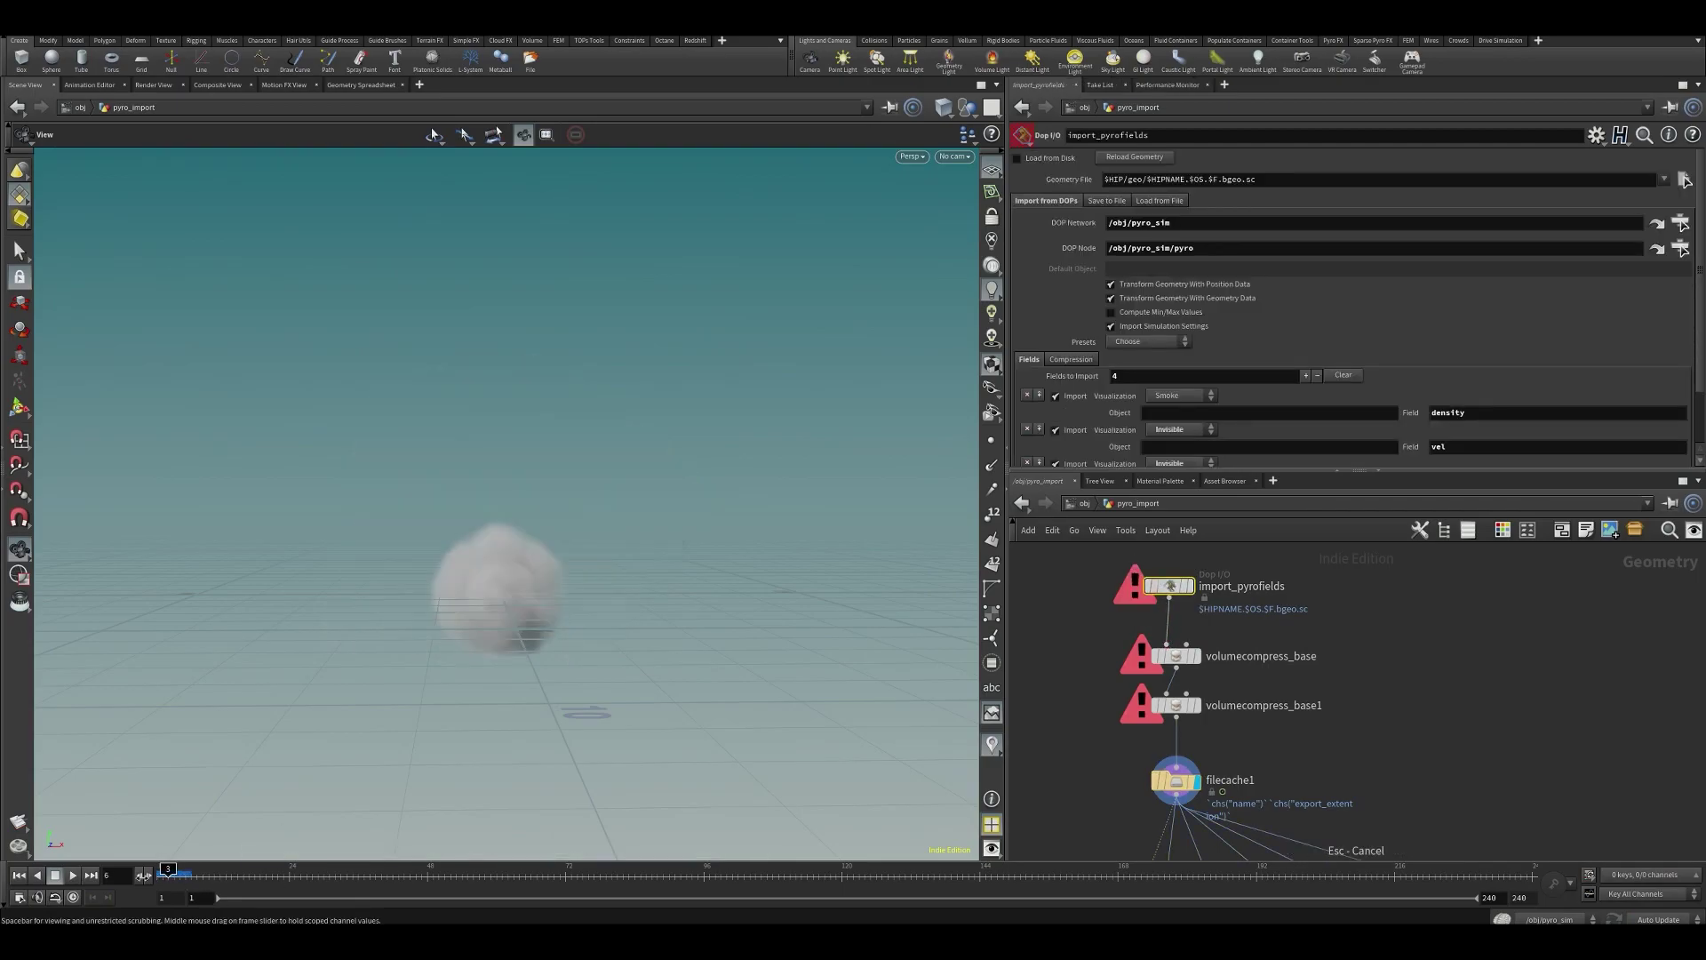
{"action": "left_click", "coordinate": [1176, 780]}
{"action": "middle_click_drag", "start_coordinate": [1244, 728], "coordinate": [1202, 653]}
{"action": "key", "text": "Up"}
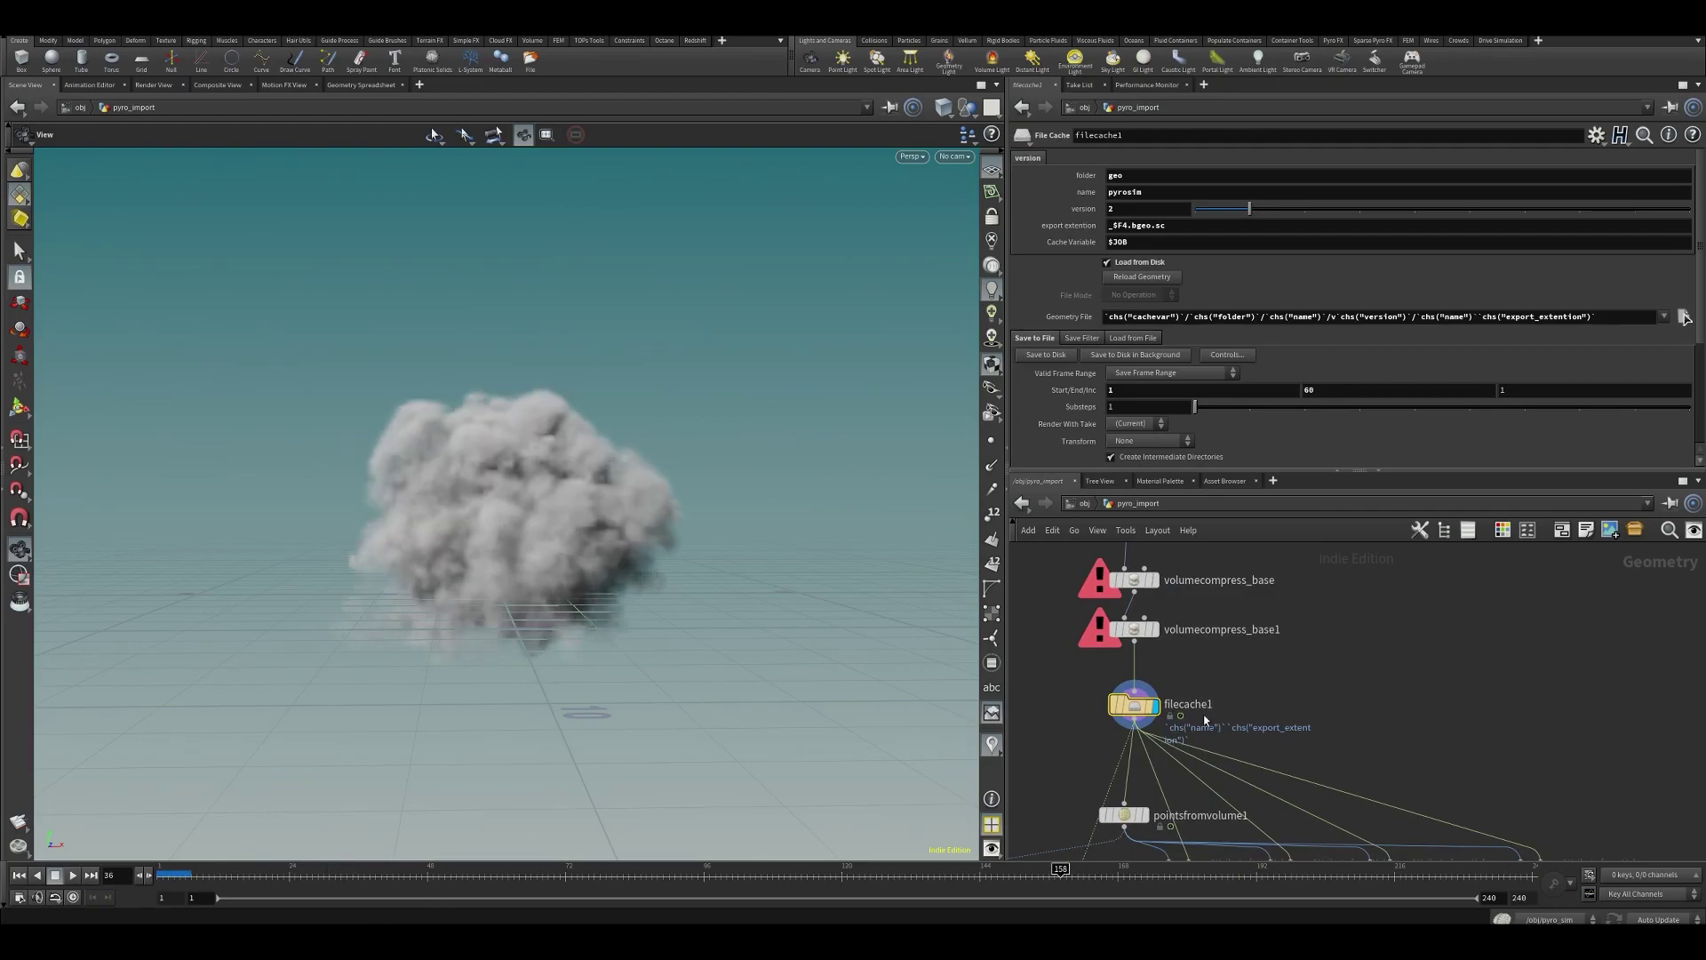
{"action": "left_click_drag", "start_coordinate": [315, 886], "coordinate": [386, 886]}
{"action": "middle_click", "coordinate": [1169, 724]}
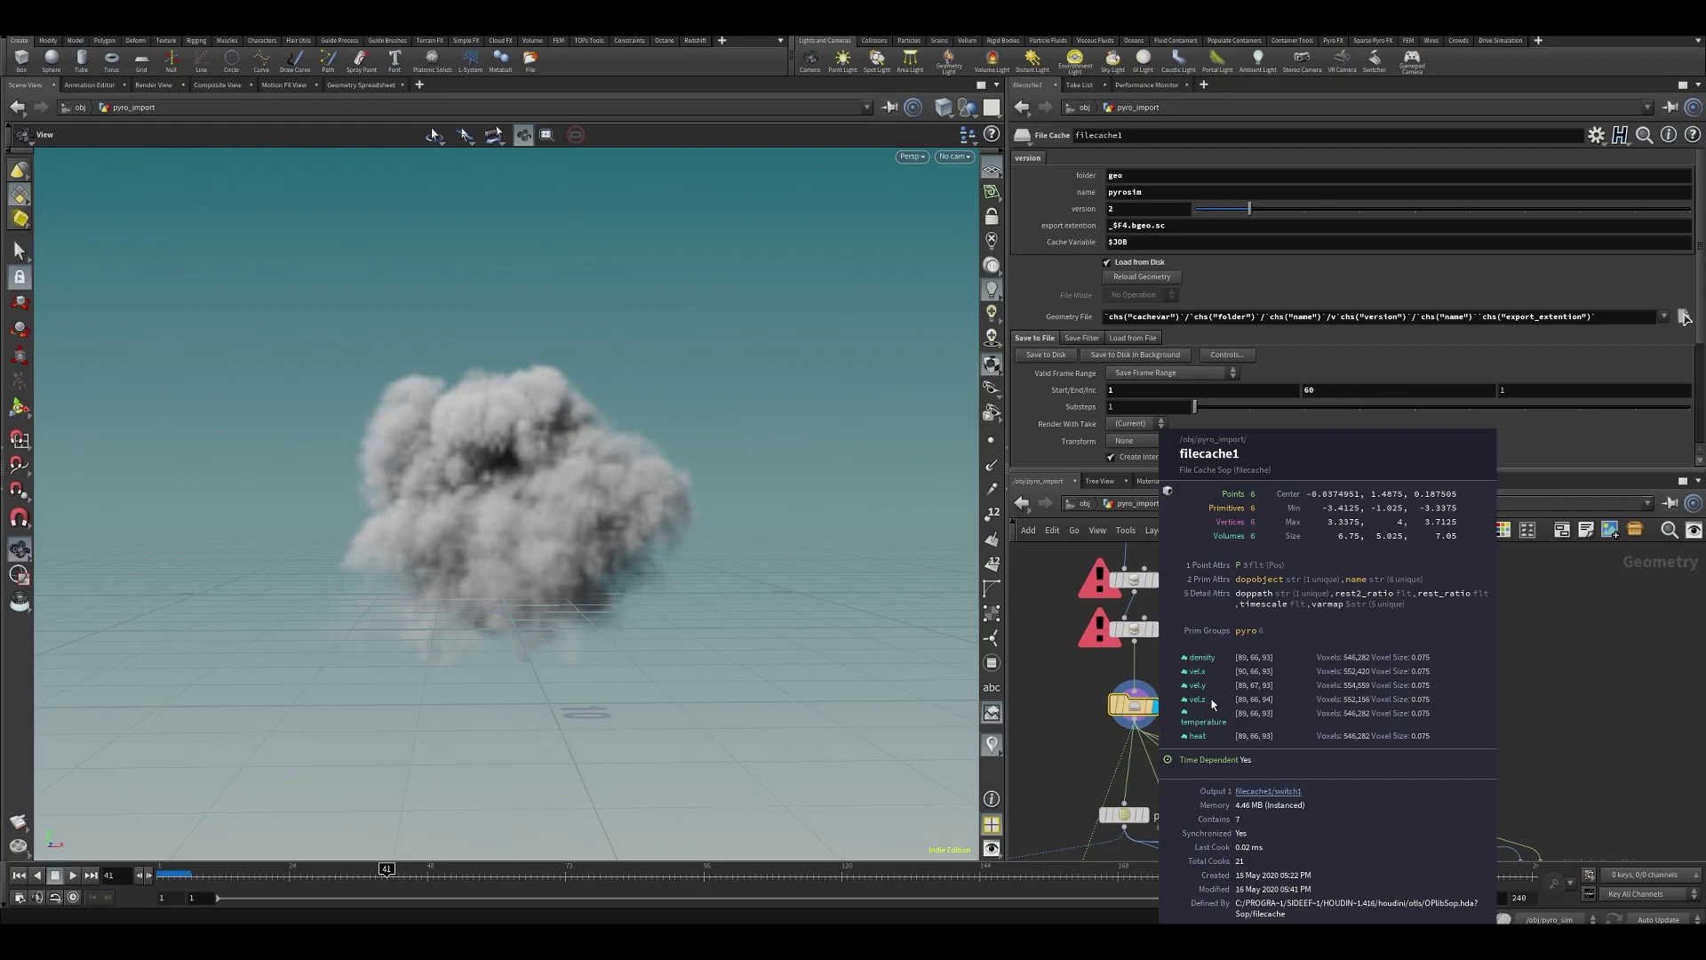
- Display the temperature1 node and set its Volume to vel.x and its Attribute Name to velx
{"action": "scroll", "coordinate": [1460, 788], "scroll_direction": "down", "scroll_amount": 2}
{"action": "mouse_move", "coordinate": [1427, 794]}
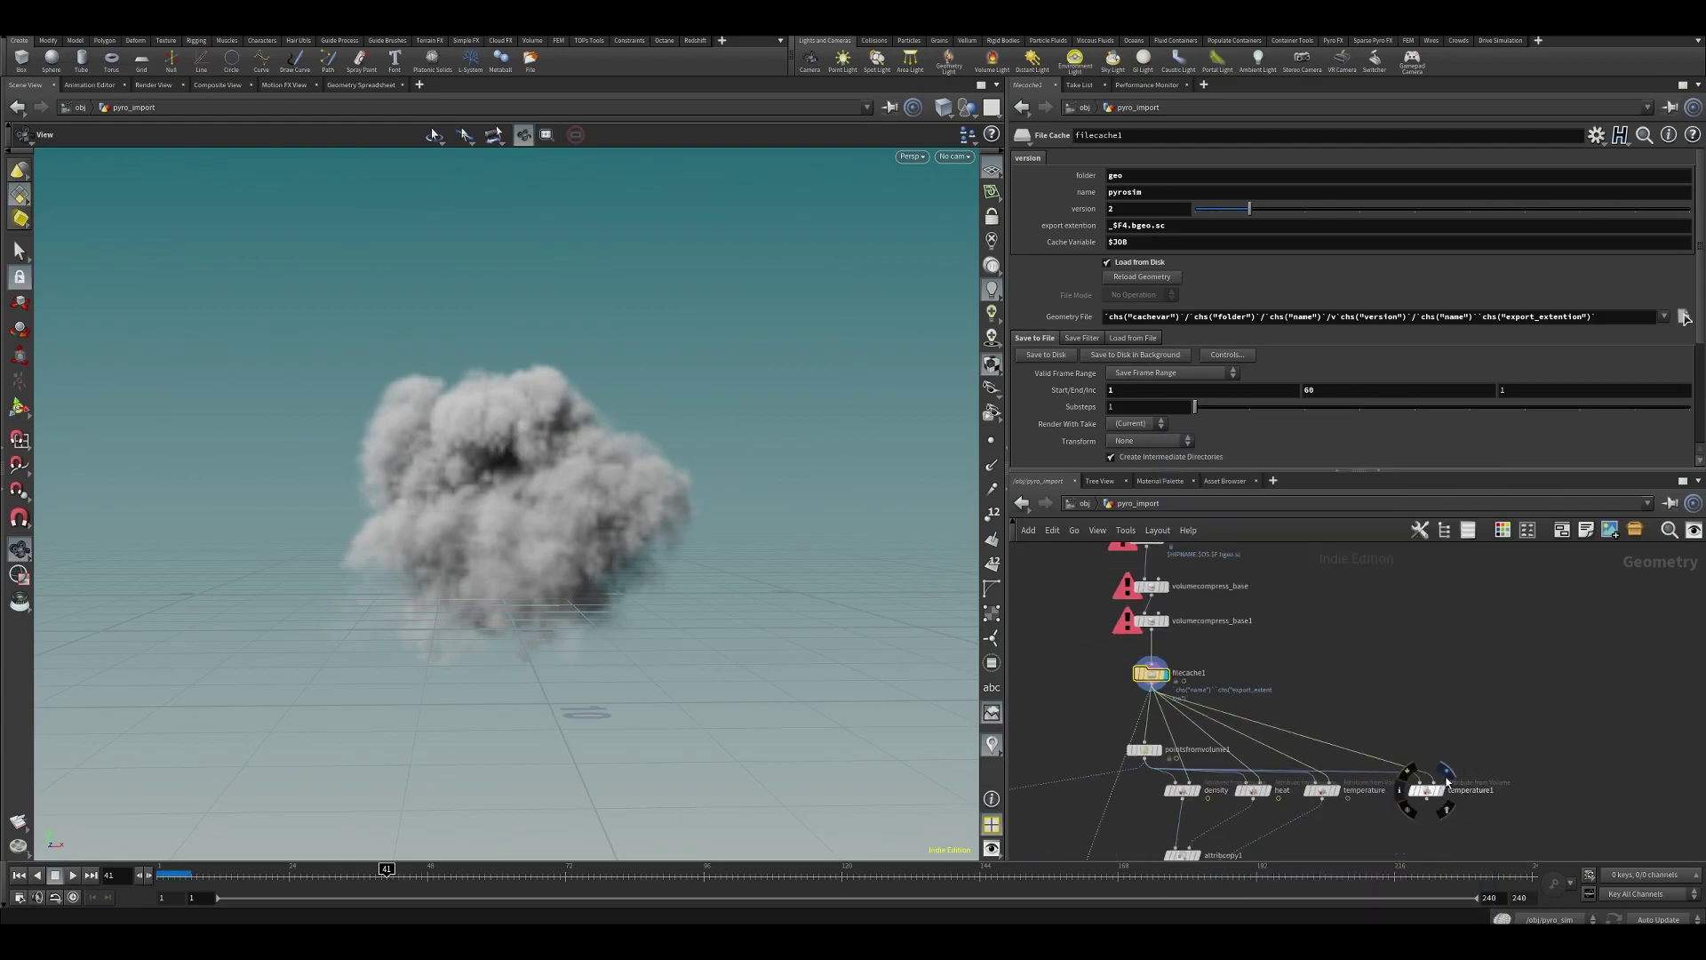
{"action": "left_click", "coordinate": [1431, 794]}
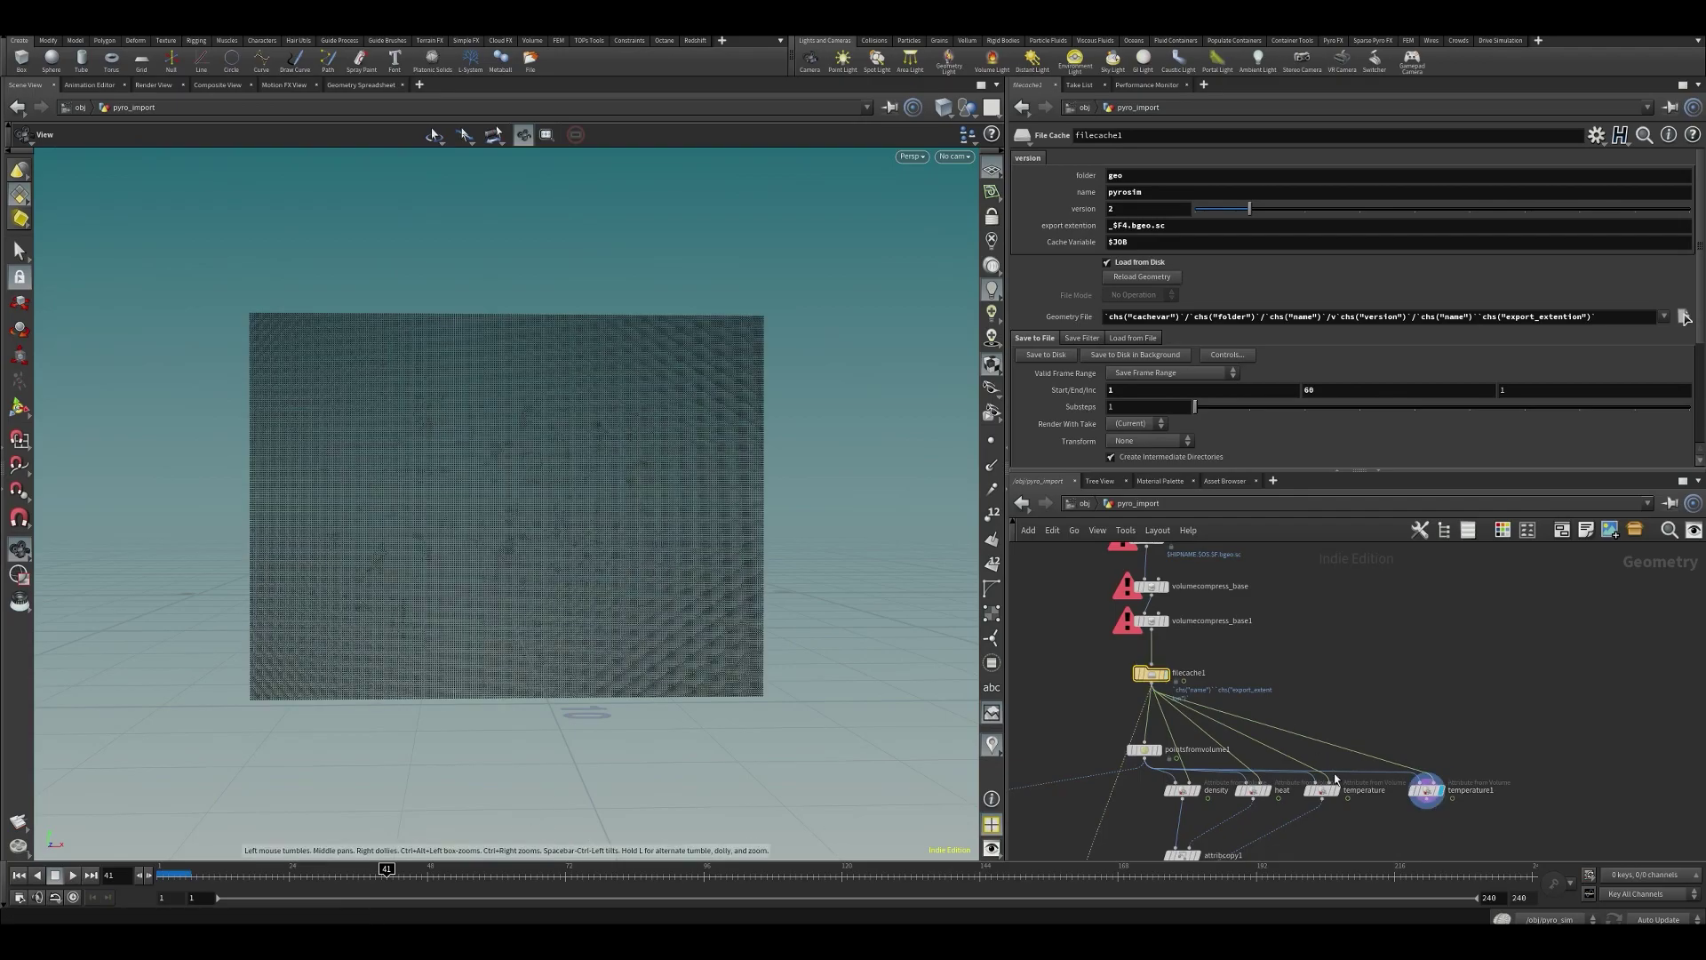
{"action": "left_click", "coordinate": [1426, 790]}
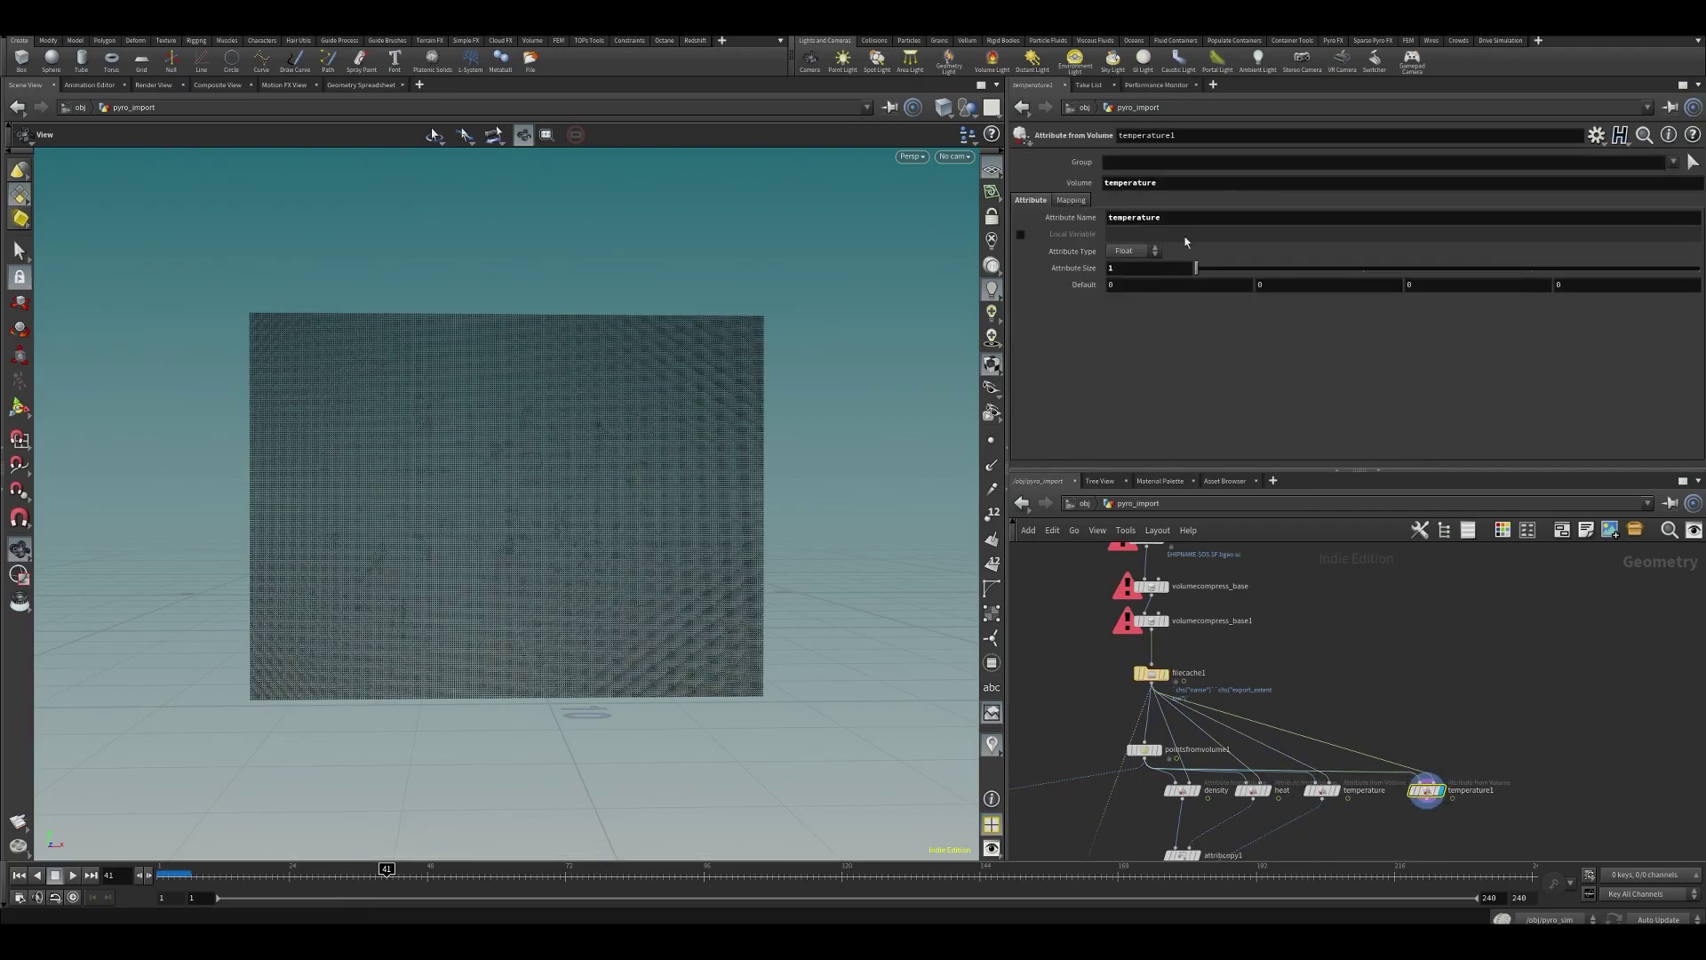
{"action": "double_click", "coordinate": [1176, 186]}
{"action": "type", "text": "vel.x"}
{"action": "key", "text": "Return"}
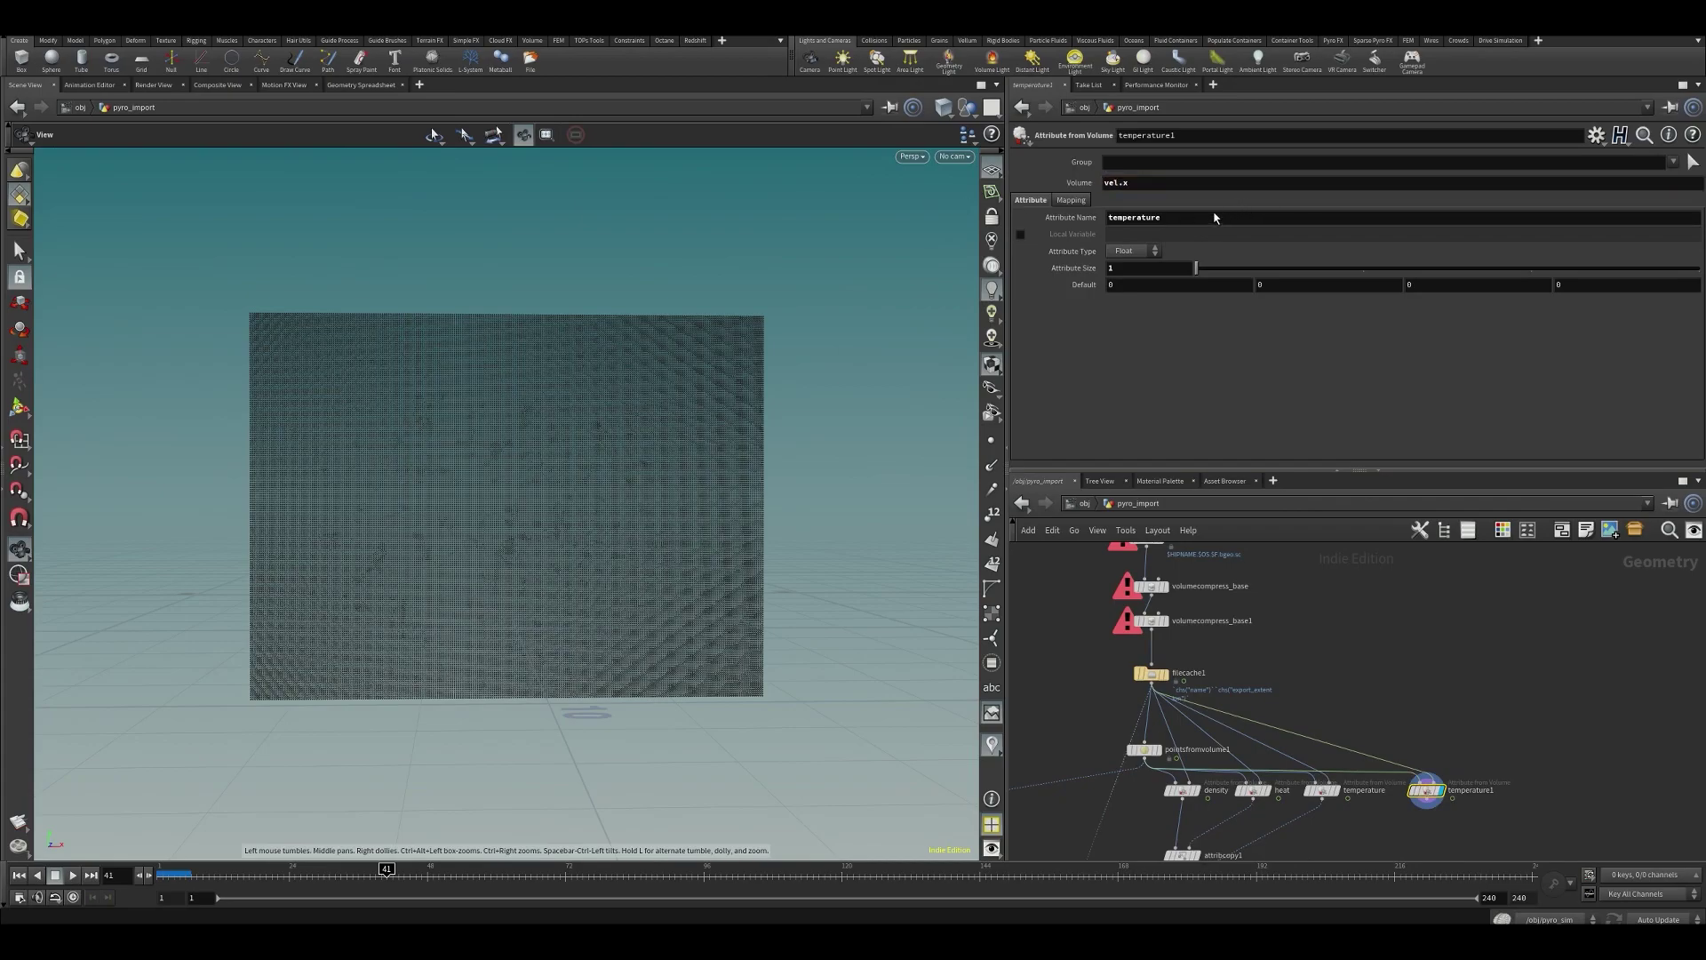
{"action": "double_click", "coordinate": [1164, 218]}
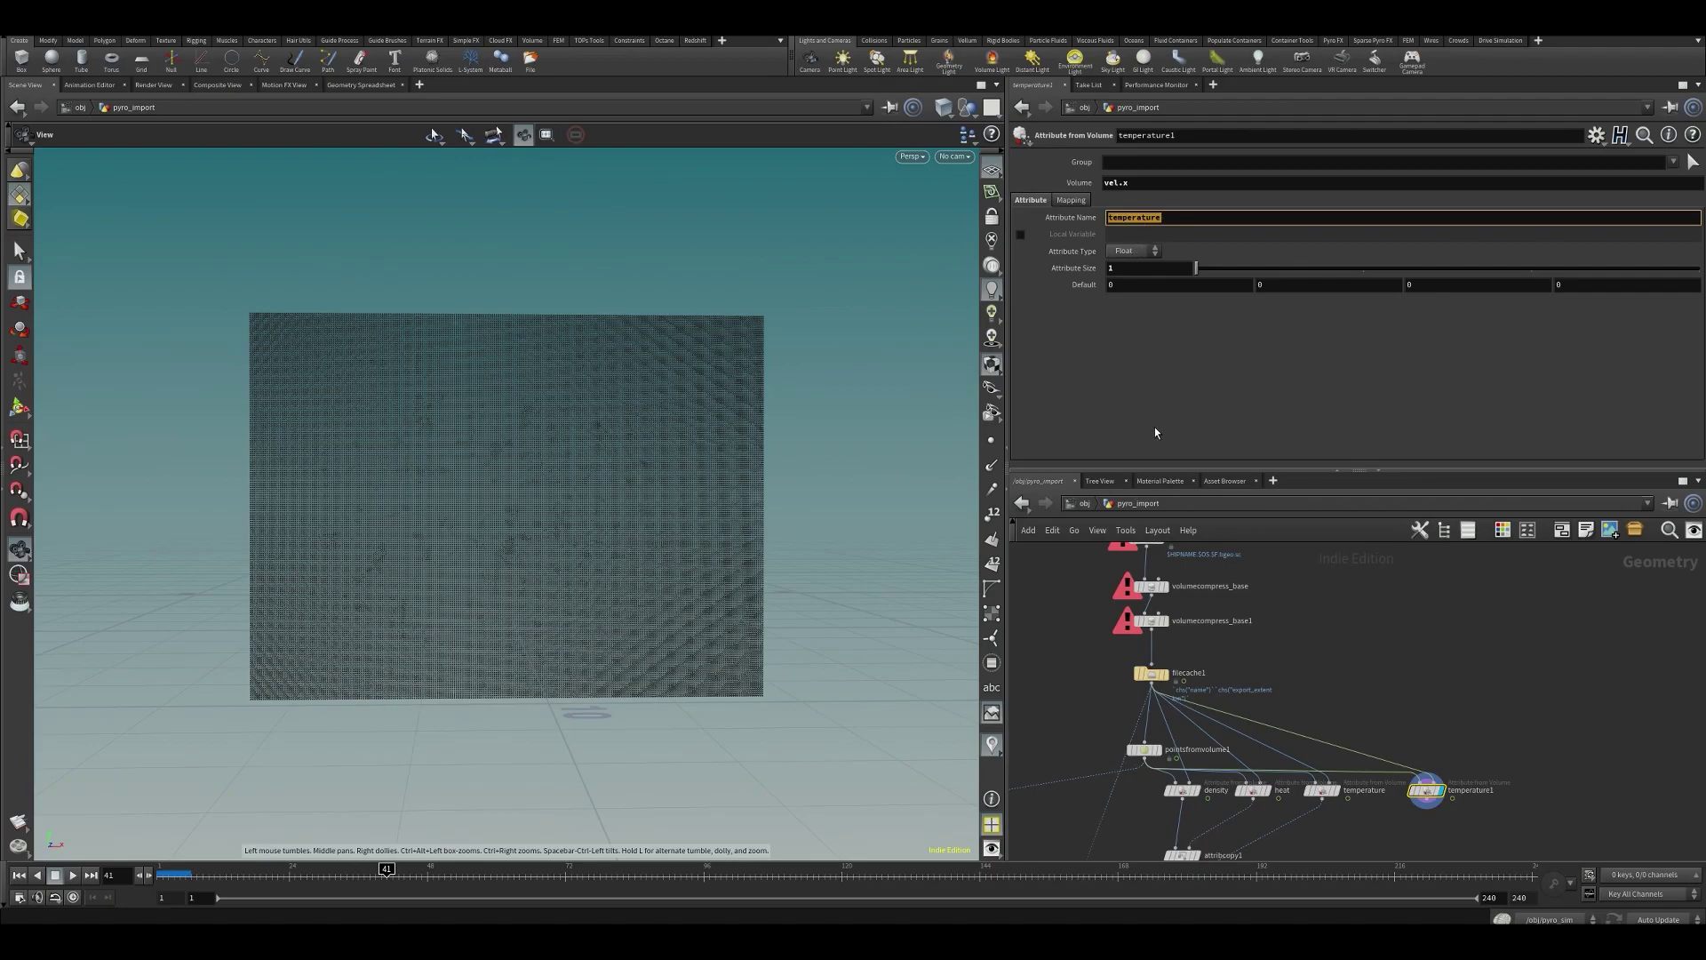
{"action": "type", "text": "vel"}
{"action": "type", "text": "y"}
{"action": "key", "text": "Return"}
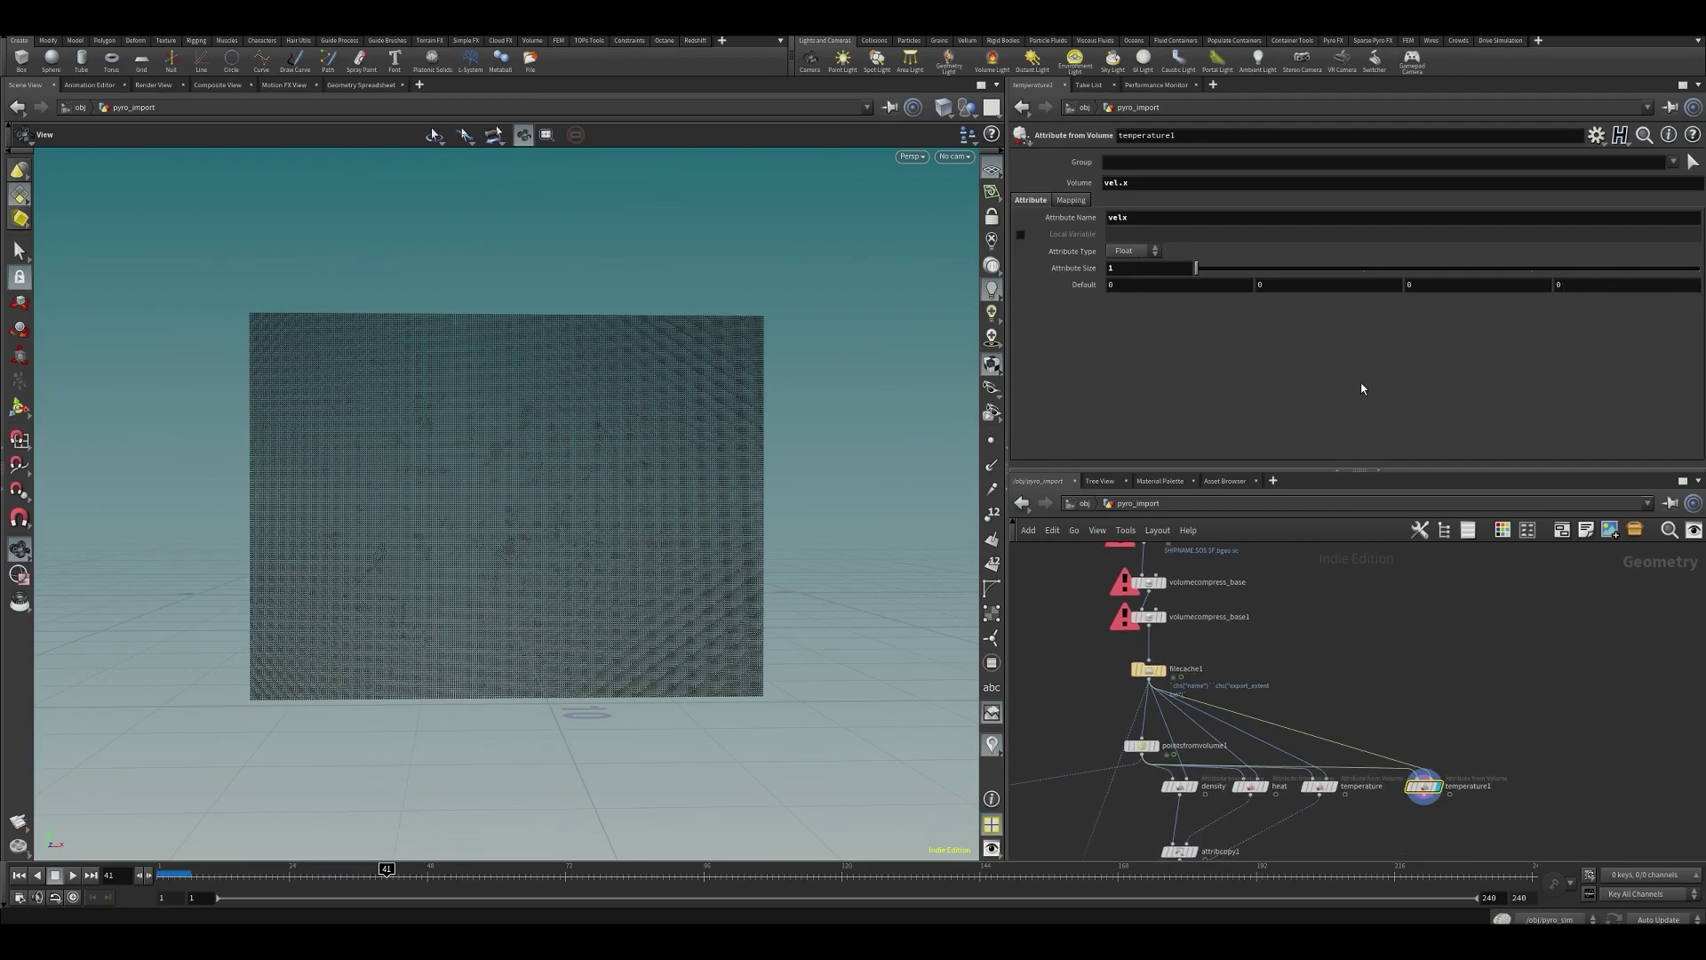
- Duplicate the temperature1 node and rename the original velx
{"action": "middle_click_drag", "start_coordinate": [1462, 795], "coordinate": [1390, 702]}
{"action": "scroll", "coordinate": [1391, 702], "scroll_direction": "up", "scroll_amount": 3}
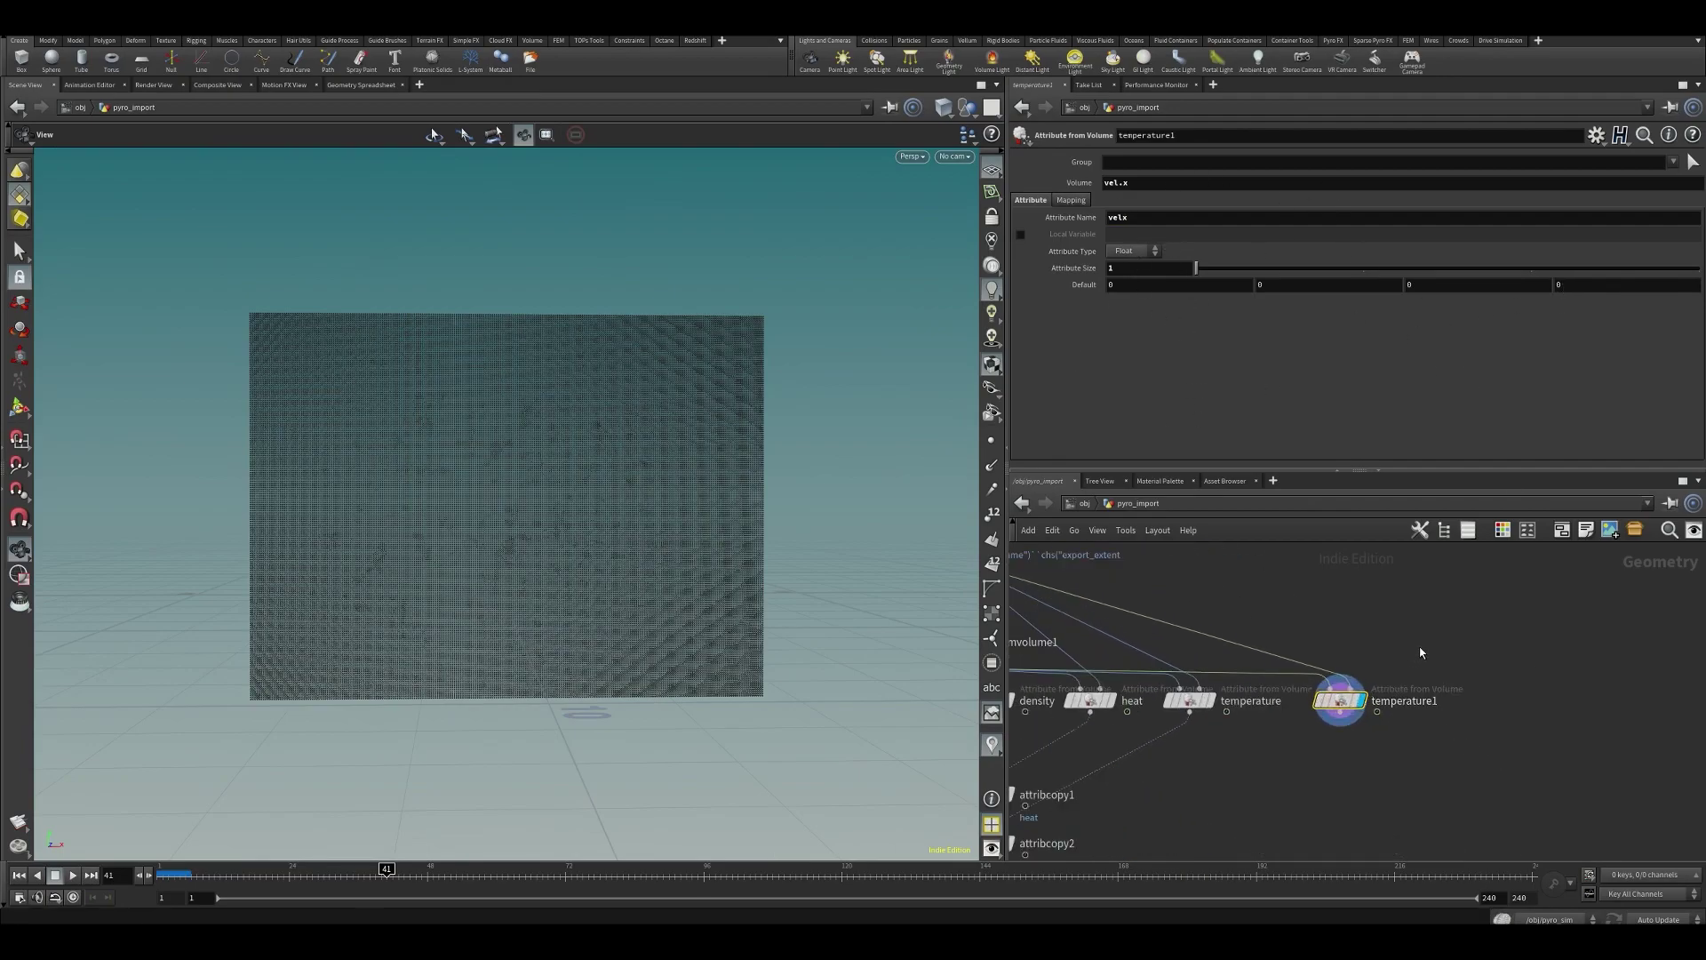
{"action": "key", "text": "ctrl+v"}
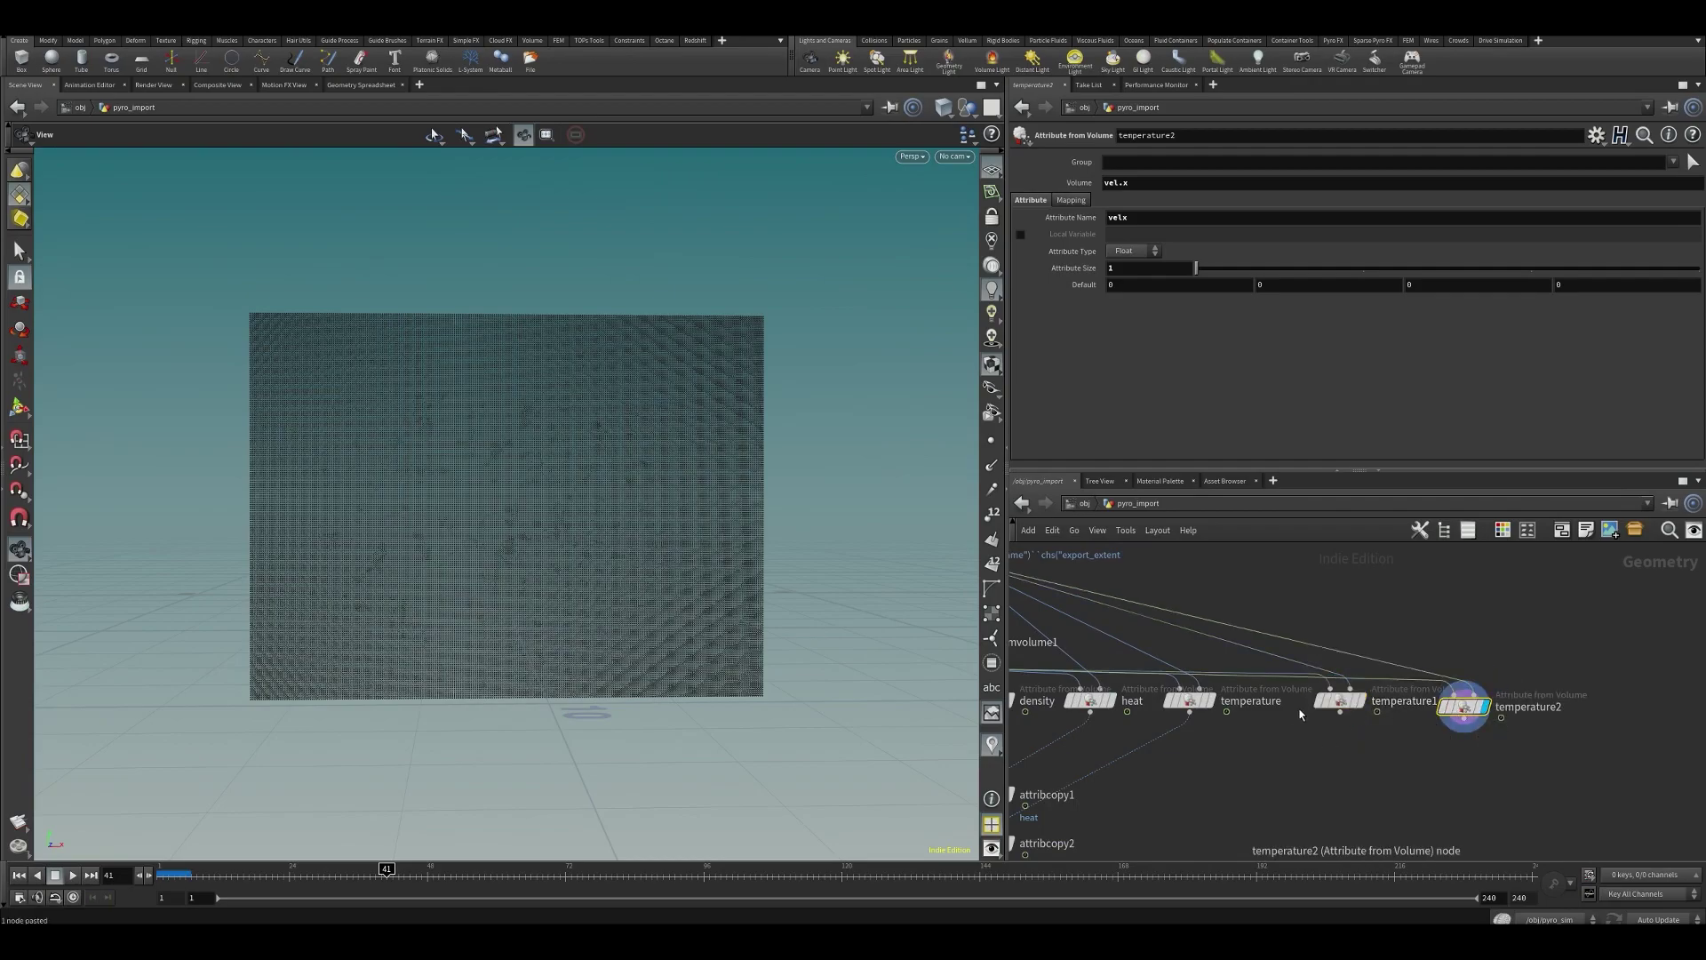
{"action": "double_click", "coordinate": [1408, 698]}
{"action": "type", "text": "vel"}
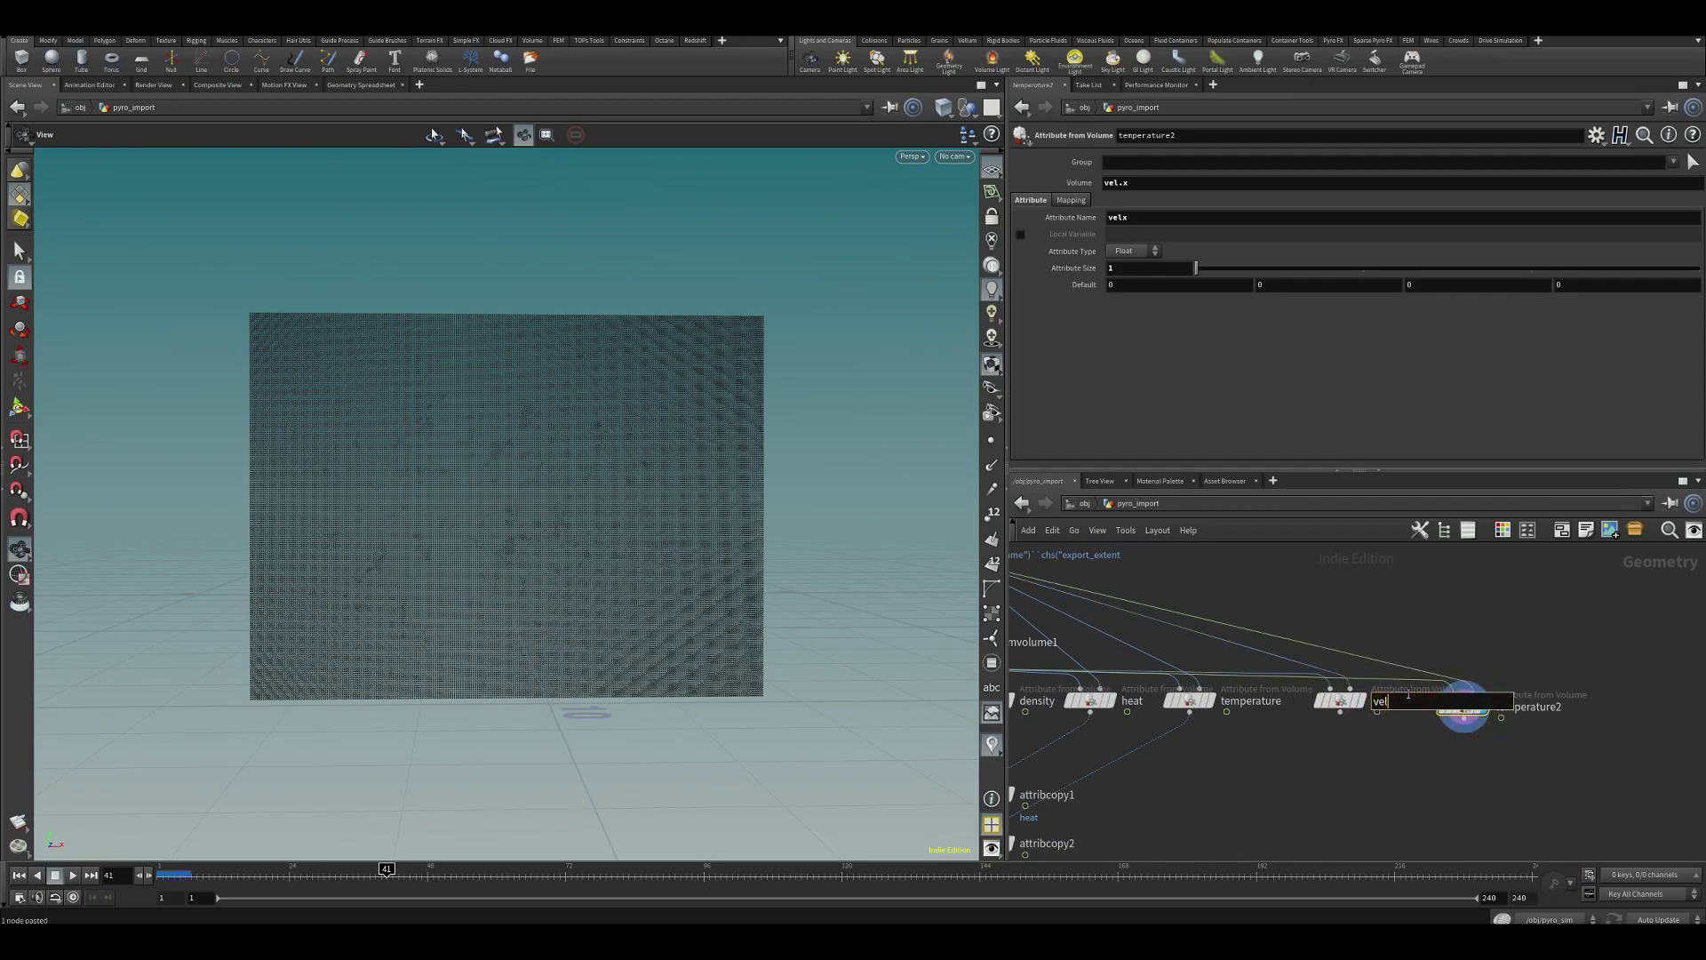
{"action": "type", "text": "x"}
{"action": "key", "text": "Return"}
- Rename the copied node vely and set its Volume to vel.y and its Attribute Name to vely
{"action": "double_click", "coordinate": [1537, 707]}
{"action": "type", "text": "vely"}
{"action": "key", "text": "Return"}
{"action": "left_click", "coordinate": [1152, 185]}
{"action": "type", "text": "y"}
{"action": "key", "text": "Return"}
{"action": "left_click", "coordinate": [1185, 222]}
{"action": "key", "text": "BackSpace"}
{"action": "type", "text": "y"}
{"action": "key", "text": "Return"}
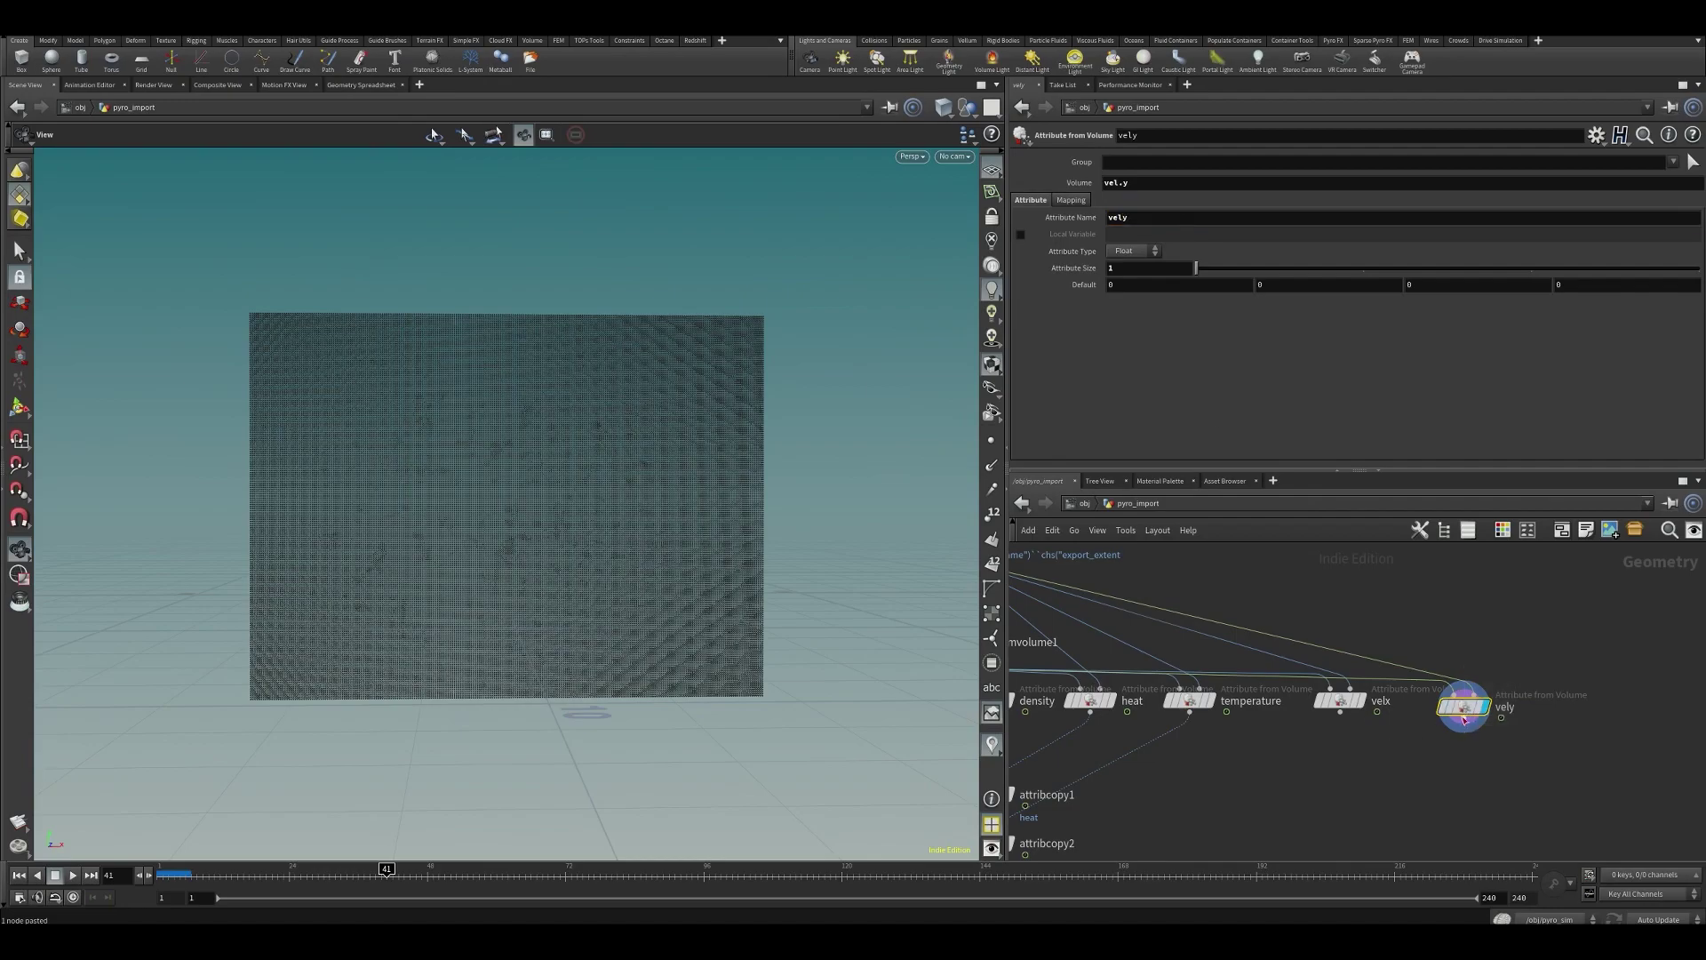
- Duplicate the vely node beside it and set the copy's Attribute Name to velz and Volume to vel.z
{"action": "key", "text": "ctrl+c"}
{"action": "key", "text": "ctrl+v"}
{"action": "left_click_drag", "start_coordinate": [1579, 692], "coordinate": [1553, 716]}
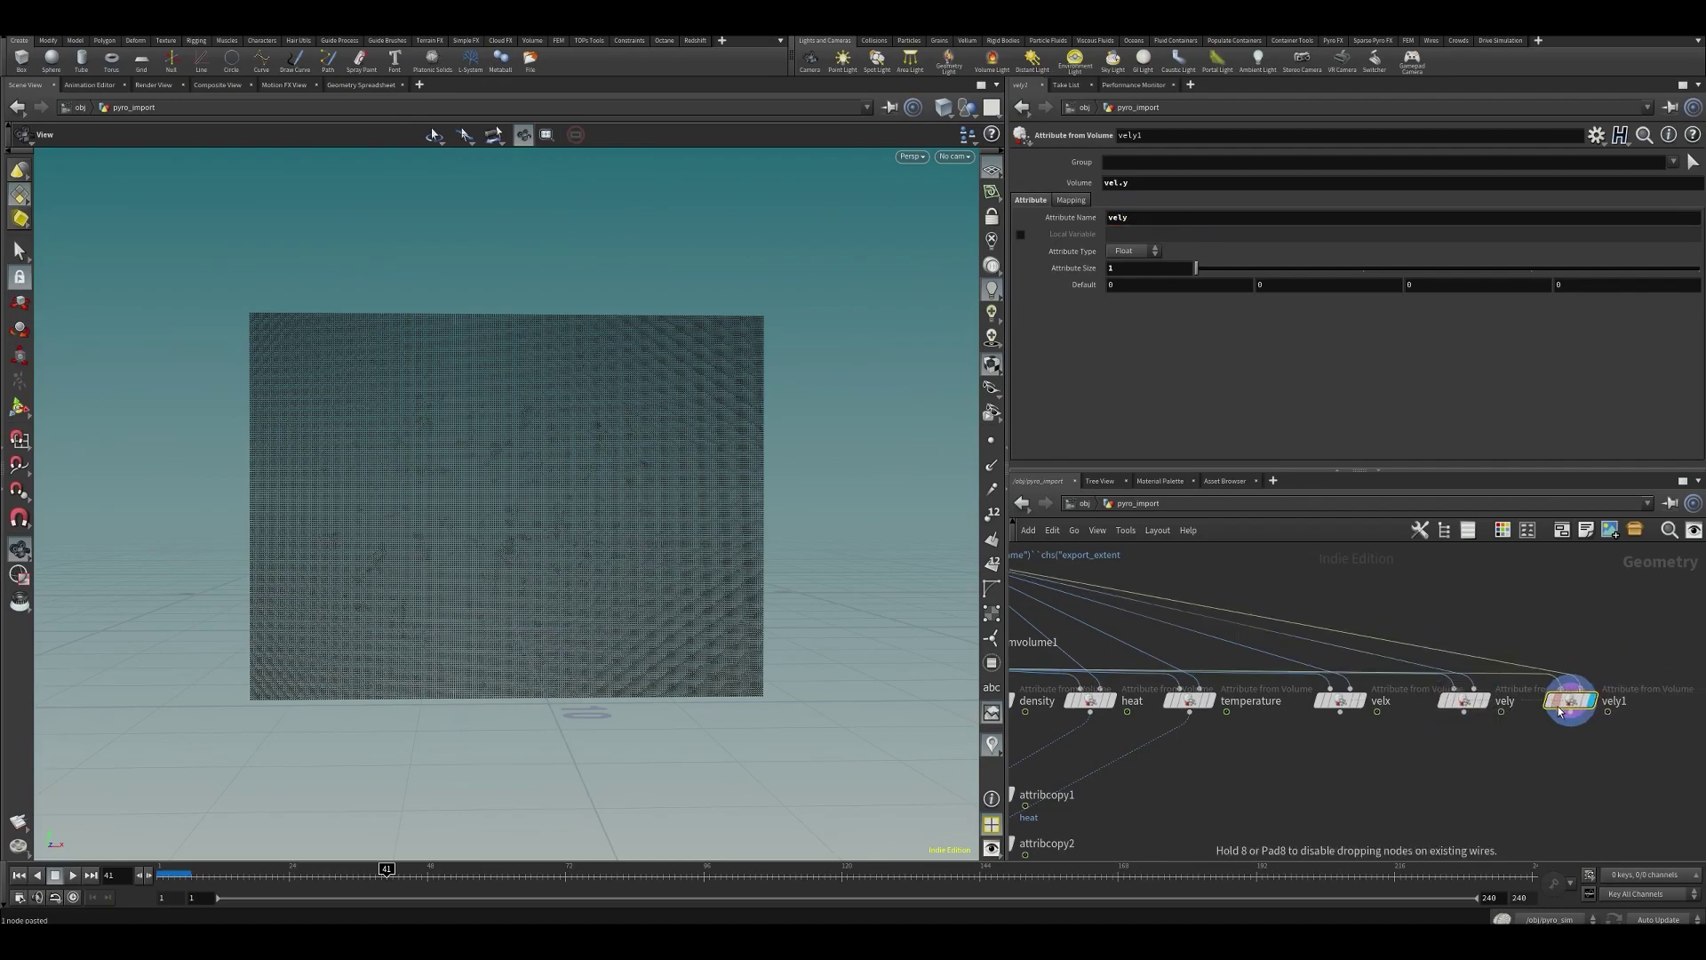
{"action": "left_click", "coordinate": [1168, 222]}
{"action": "key", "text": "BackSpace"}
{"action": "type", "text": "z"}
{"action": "key", "text": "Return"}
{"action": "left_click", "coordinate": [1168, 182]}
{"action": "key", "text": "BackSpace"}
{"action": "type", "text": "z"}
{"action": "key", "text": "Return"}
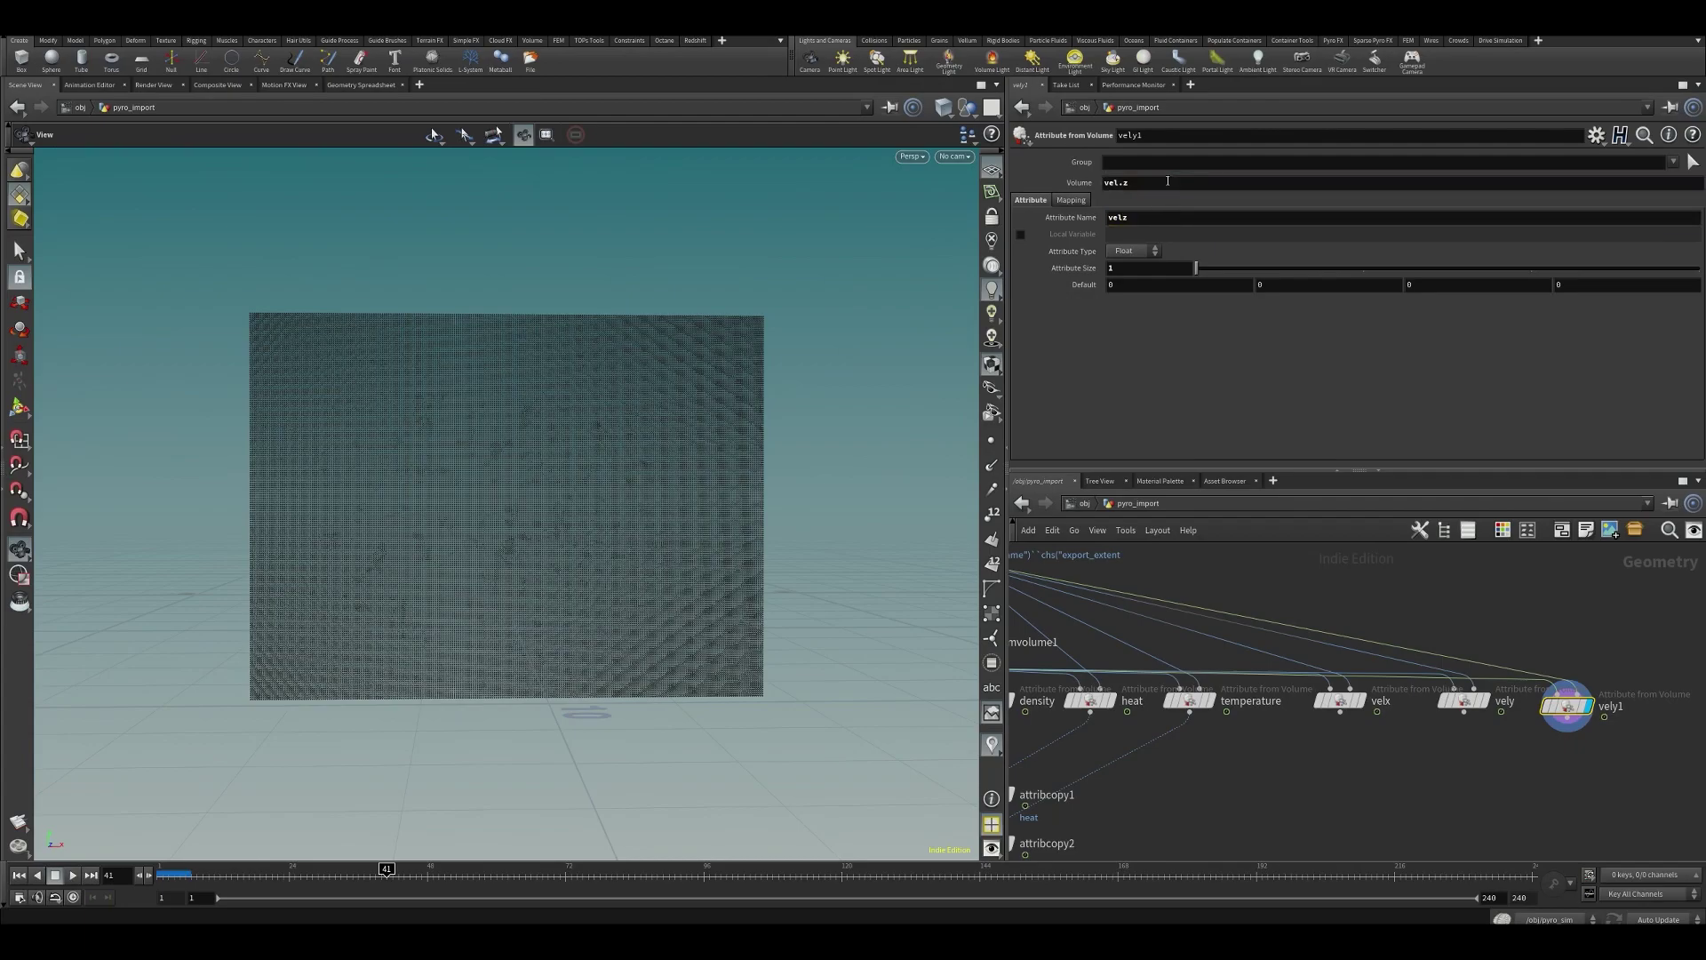
- Rename the node that reads vel.z to velyz
{"action": "double_click", "coordinate": [1613, 707]}
{"action": "key", "text": "BackSpace"}
{"action": "type", "text": "z"}
{"action": "key", "text": "Return"}
- Move the downstream VOP, switch, visualization, VDB and wrangle nodes lower to make room beneath attribcopy2
{"action": "scroll", "coordinate": [1620, 719], "scroll_direction": "down", "scroll_amount": 3}
{"action": "middle_click_drag", "start_coordinate": [1372, 784], "coordinate": [1394, 629]}
{"action": "scroll", "coordinate": [1257, 667], "scroll_direction": "up", "scroll_amount": 1}
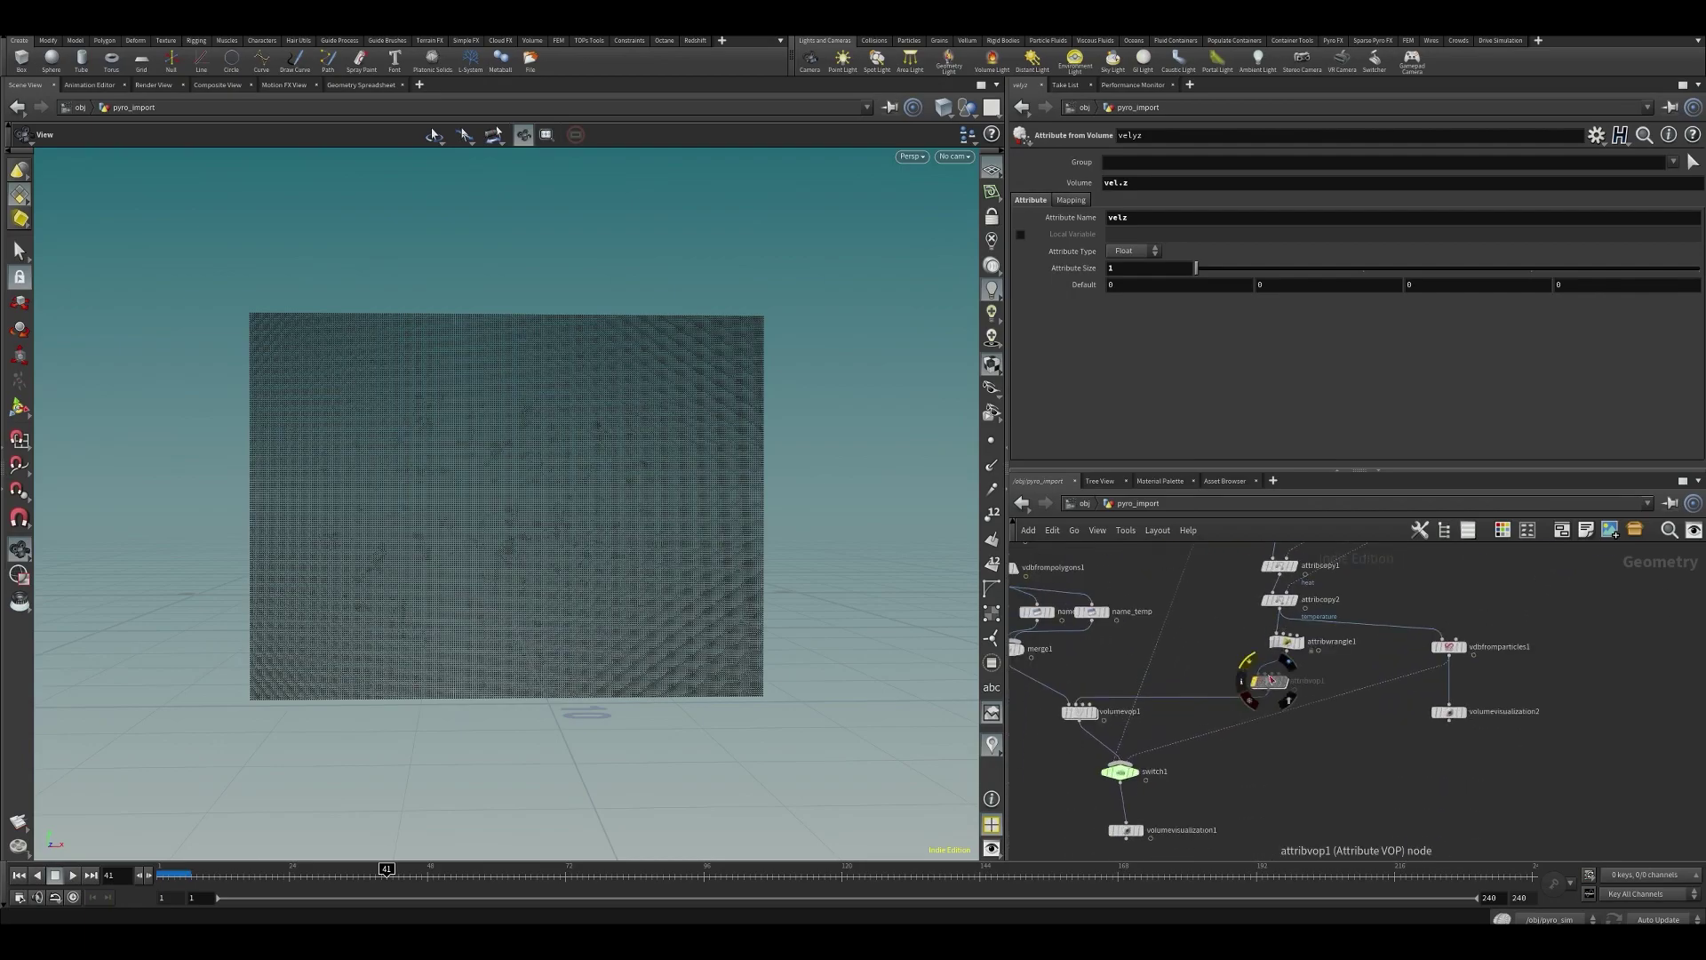
{"action": "scroll", "coordinate": [1289, 643], "scroll_direction": "down", "scroll_amount": 3}
{"action": "left_click_drag", "start_coordinate": [1405, 797], "coordinate": [1179, 770]}
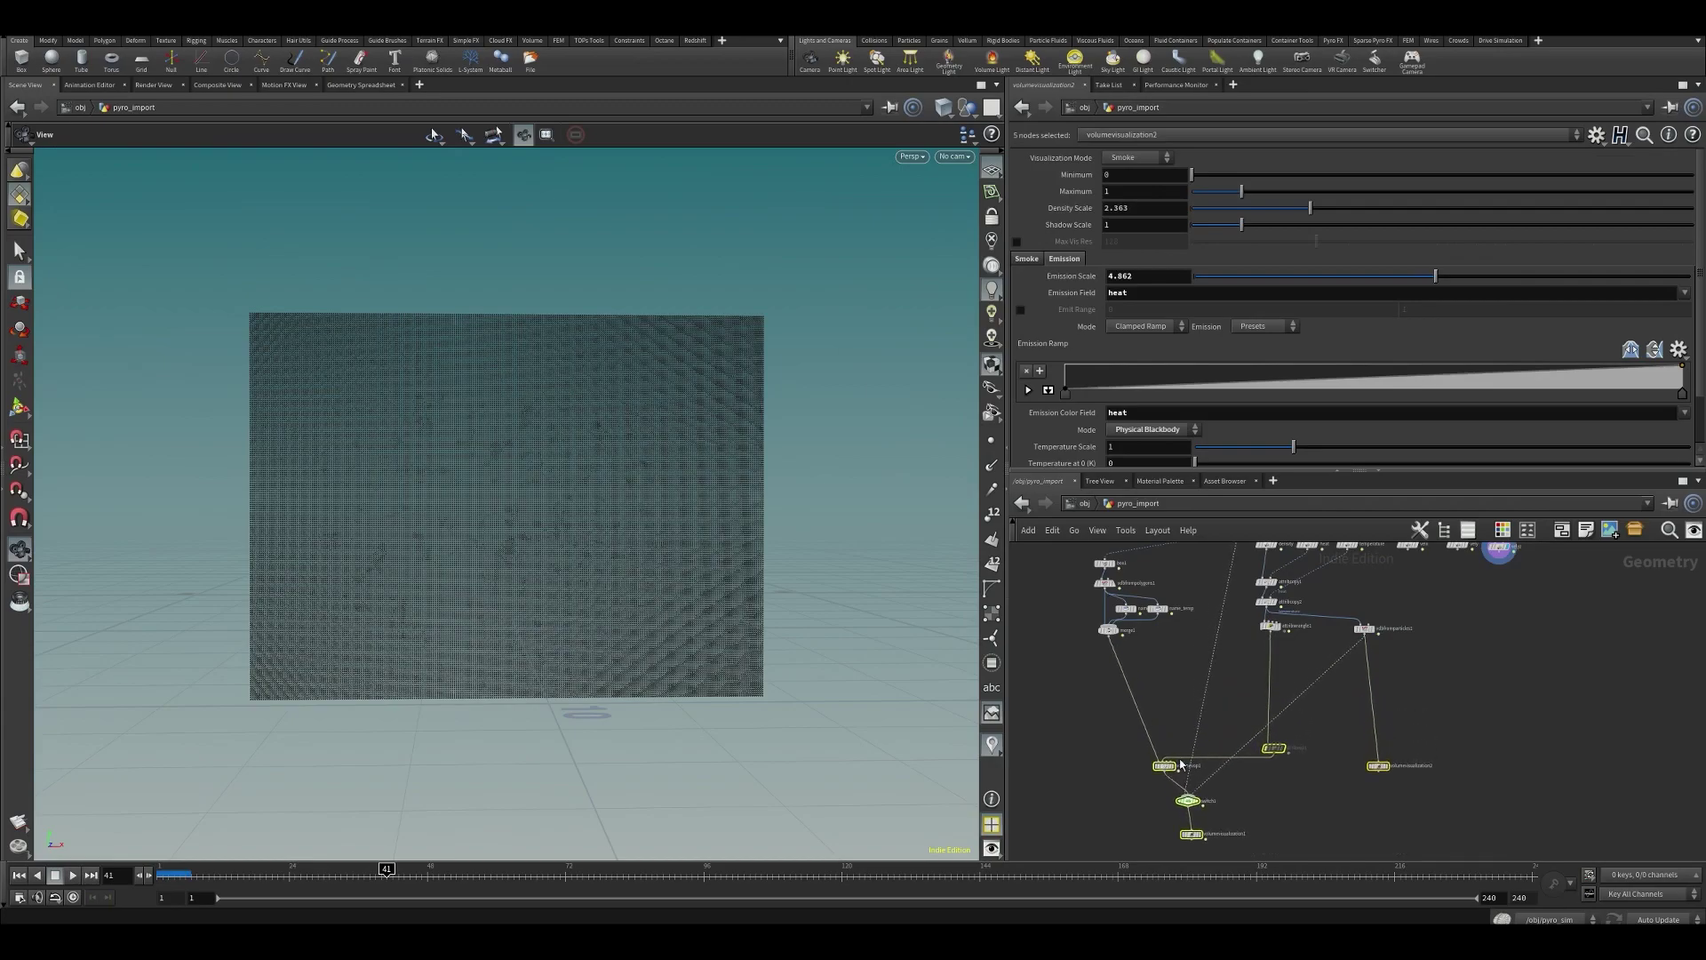
{"action": "left_click", "coordinate": [1365, 628]}
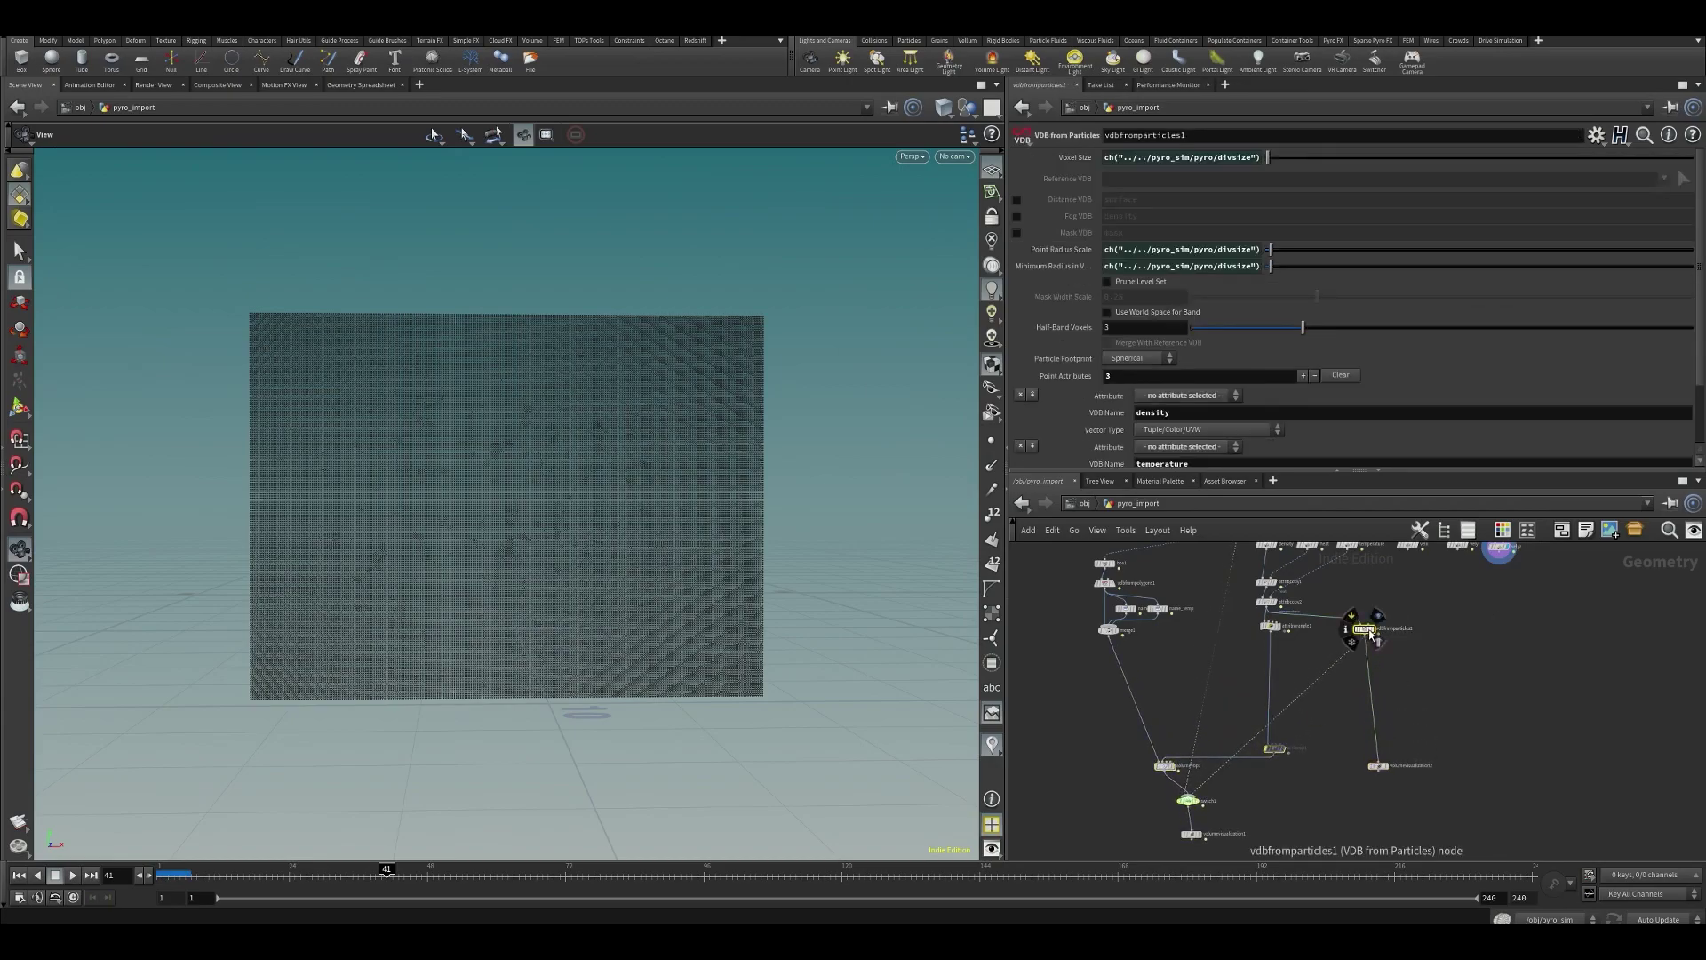
{"action": "scroll", "coordinate": [1277, 627], "scroll_direction": "up", "scroll_amount": 2}
{"action": "scroll", "coordinate": [1256, 647], "scroll_direction": "up", "scroll_amount": 2}
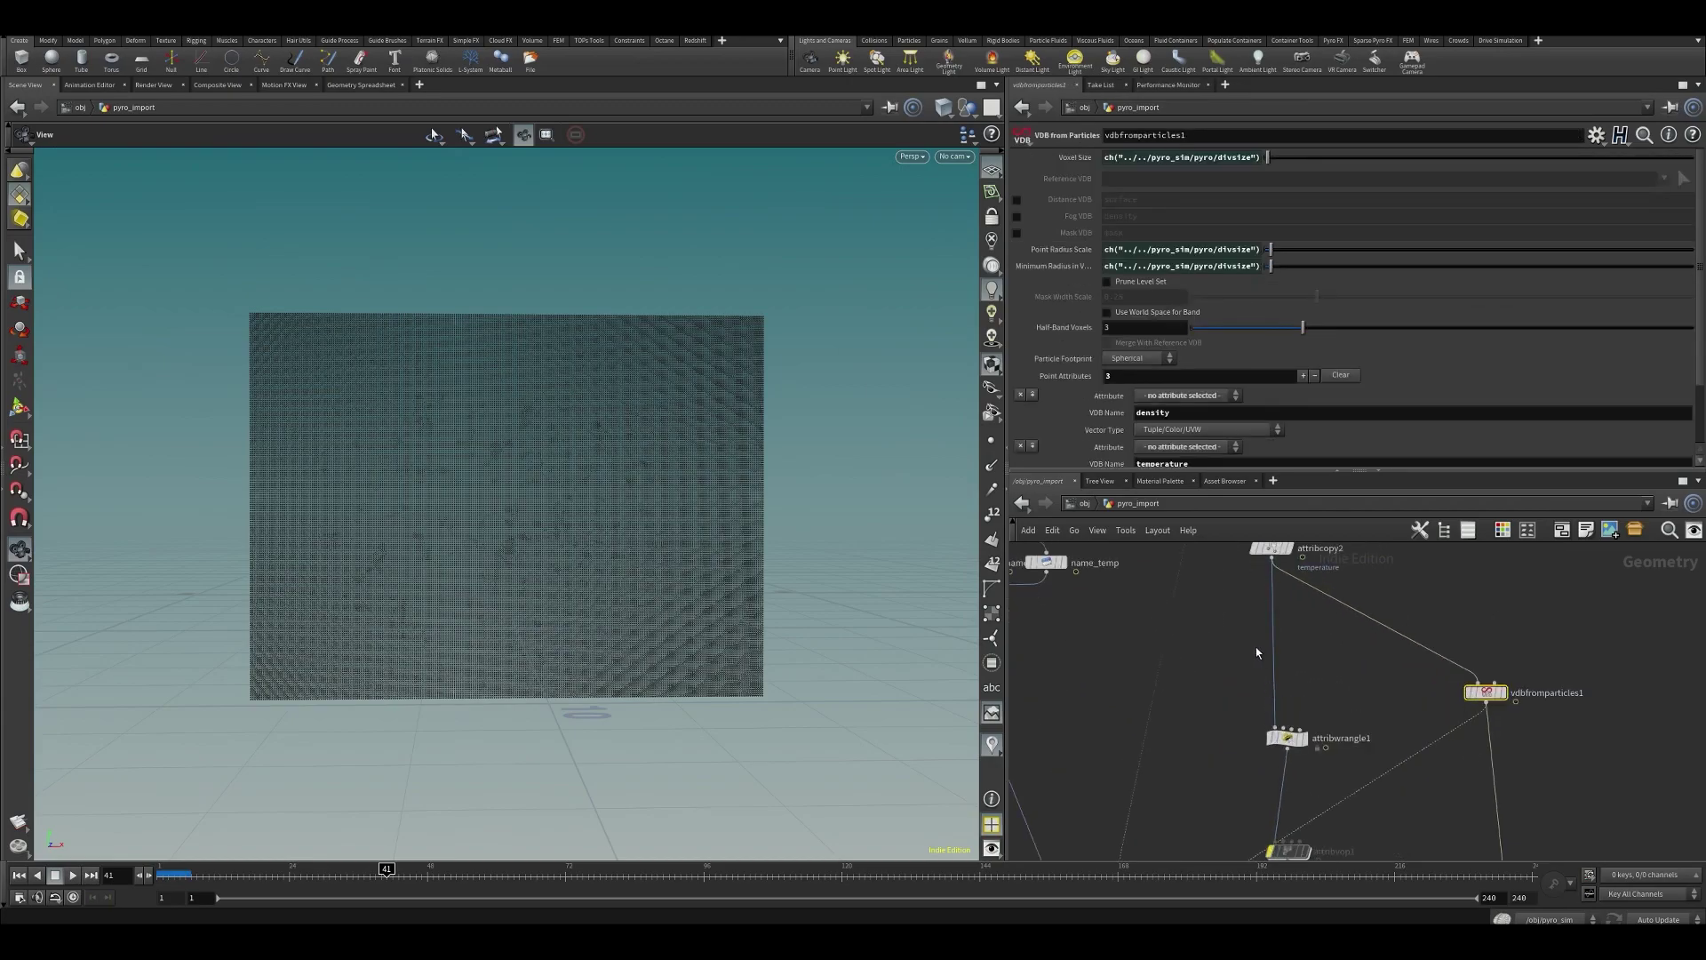
- Duplicate attribcopy2 and insert the copy on the wire between attribcopy2 and attribwrangle1
{"action": "middle_click_drag", "start_coordinate": [1256, 647], "coordinate": [1134, 792]}
{"action": "left_click", "coordinate": [1156, 712]}
{"action": "key", "text": "ctrl+c"}
{"action": "key", "text": "ctrl+v"}
{"action": "left_click", "coordinate": [1154, 781]}
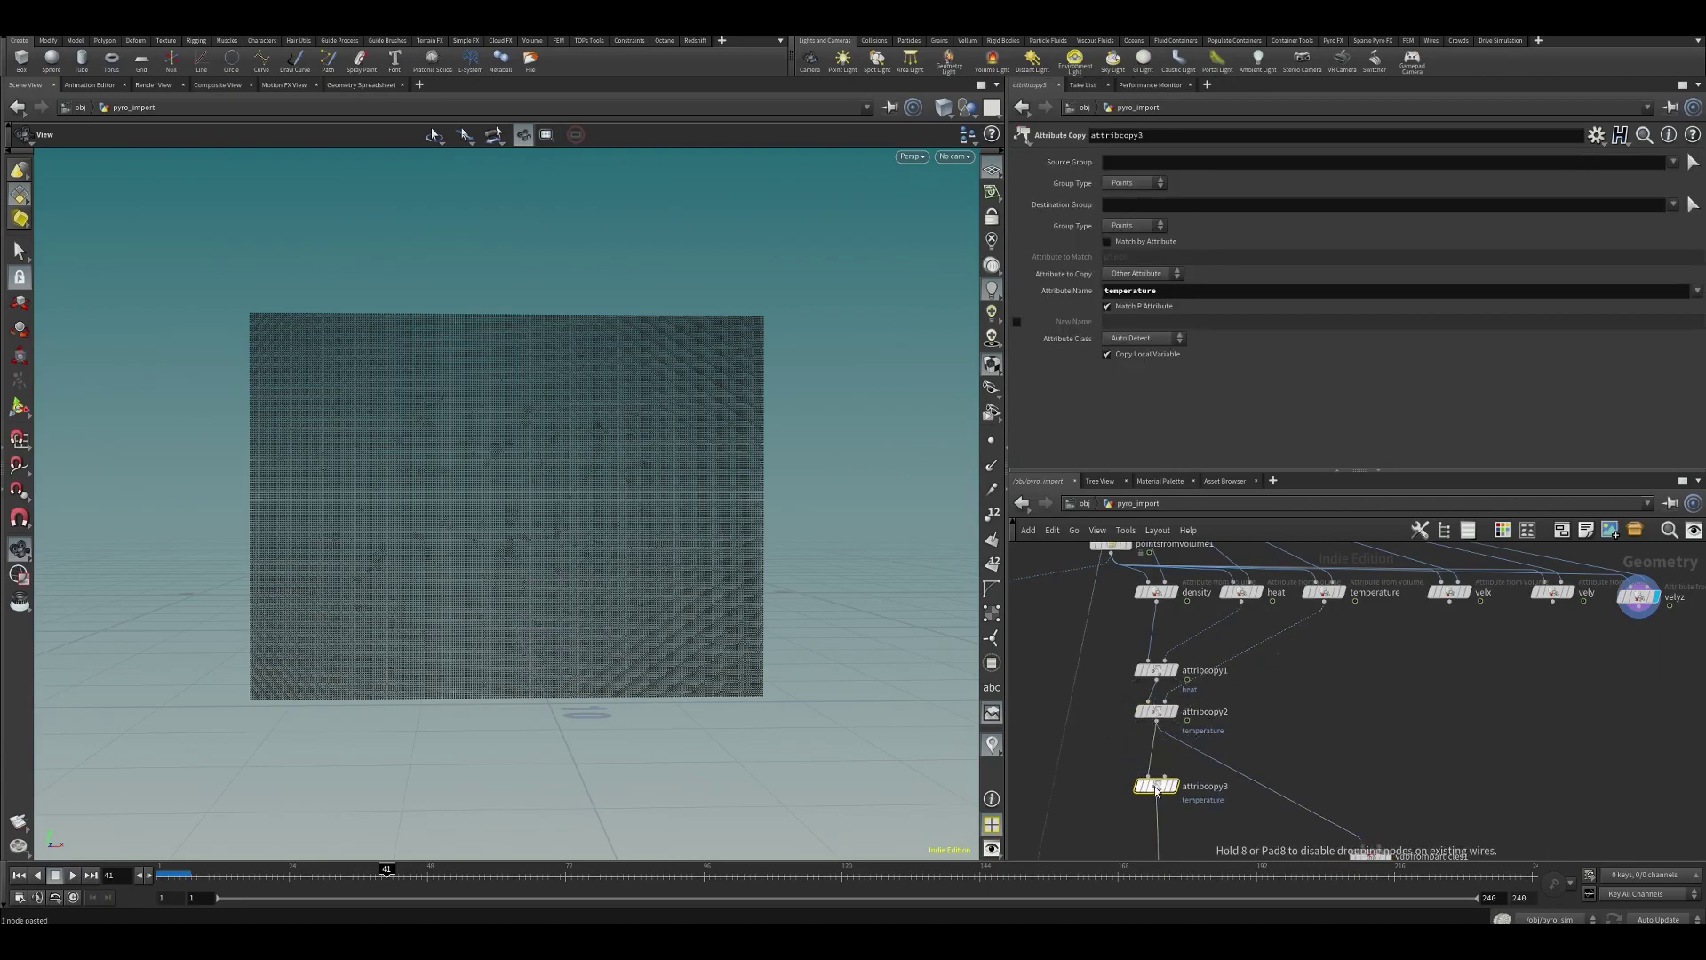
- Connect the velx node to attribcopy3's second input and set the copied Attribute Name to velx
{"action": "left_click_drag", "start_coordinate": [1164, 775], "coordinate": [1440, 620]}
{"action": "double_click", "coordinate": [1162, 290]}
{"action": "type", "text": "vel"}
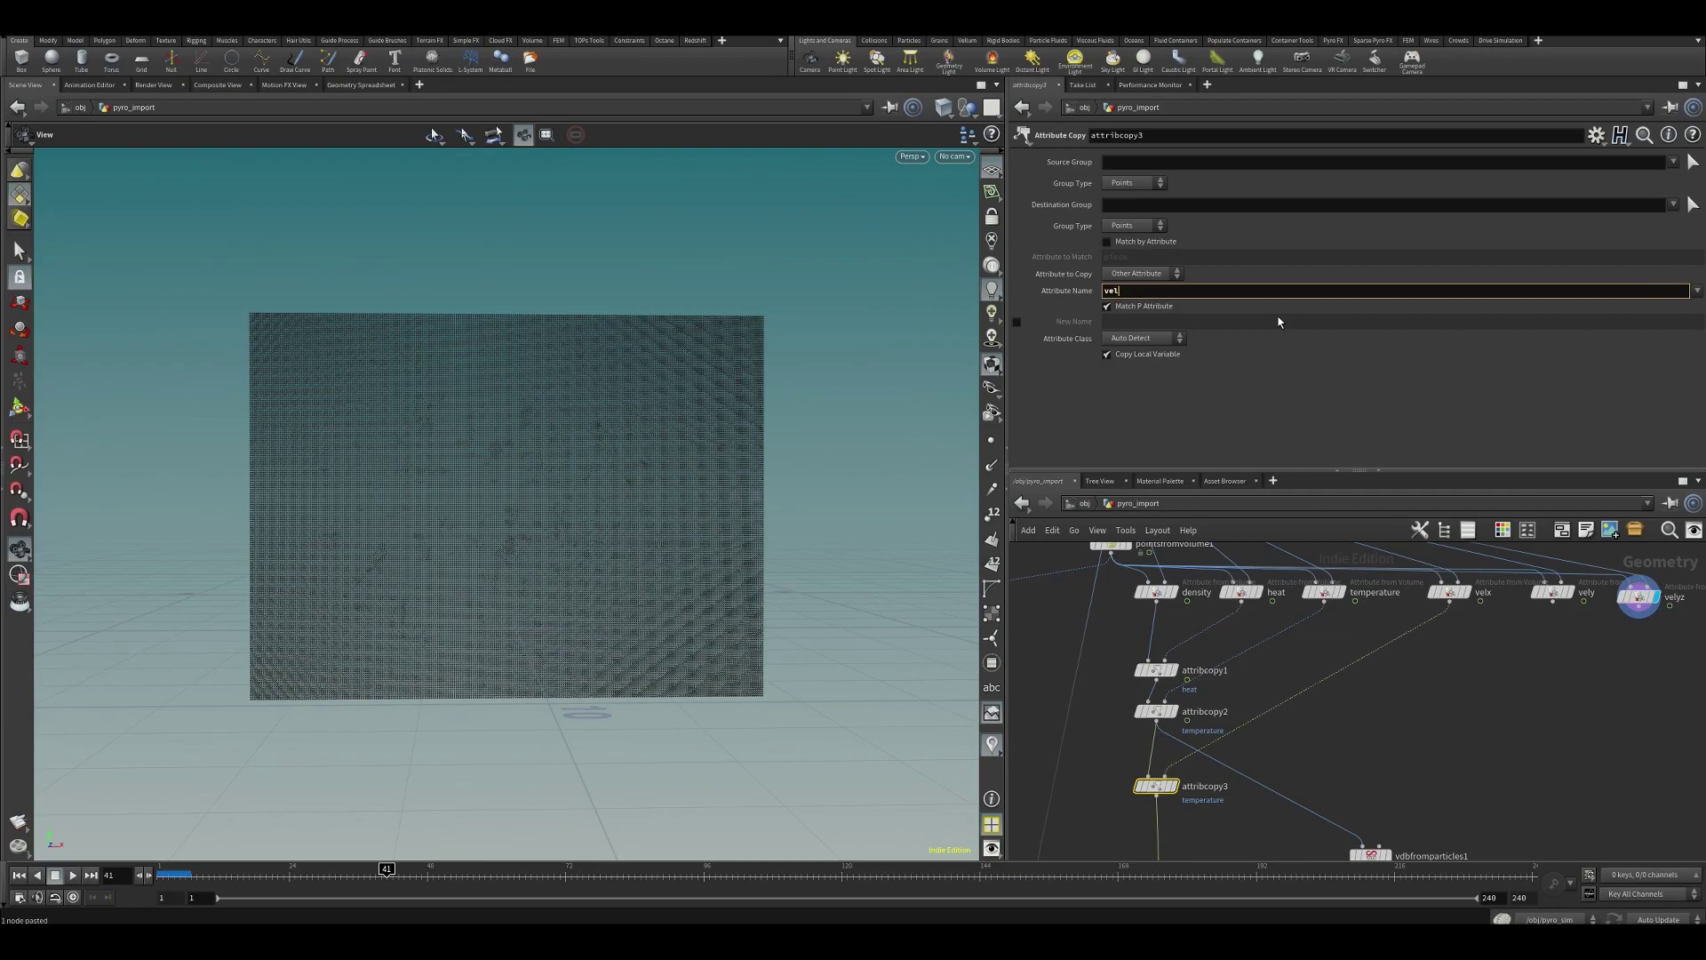
{"action": "type", "text": "y"}
{"action": "key", "text": "BackSpace"}
{"action": "type", "text": "x"}
{"action": "key", "text": "Return"}
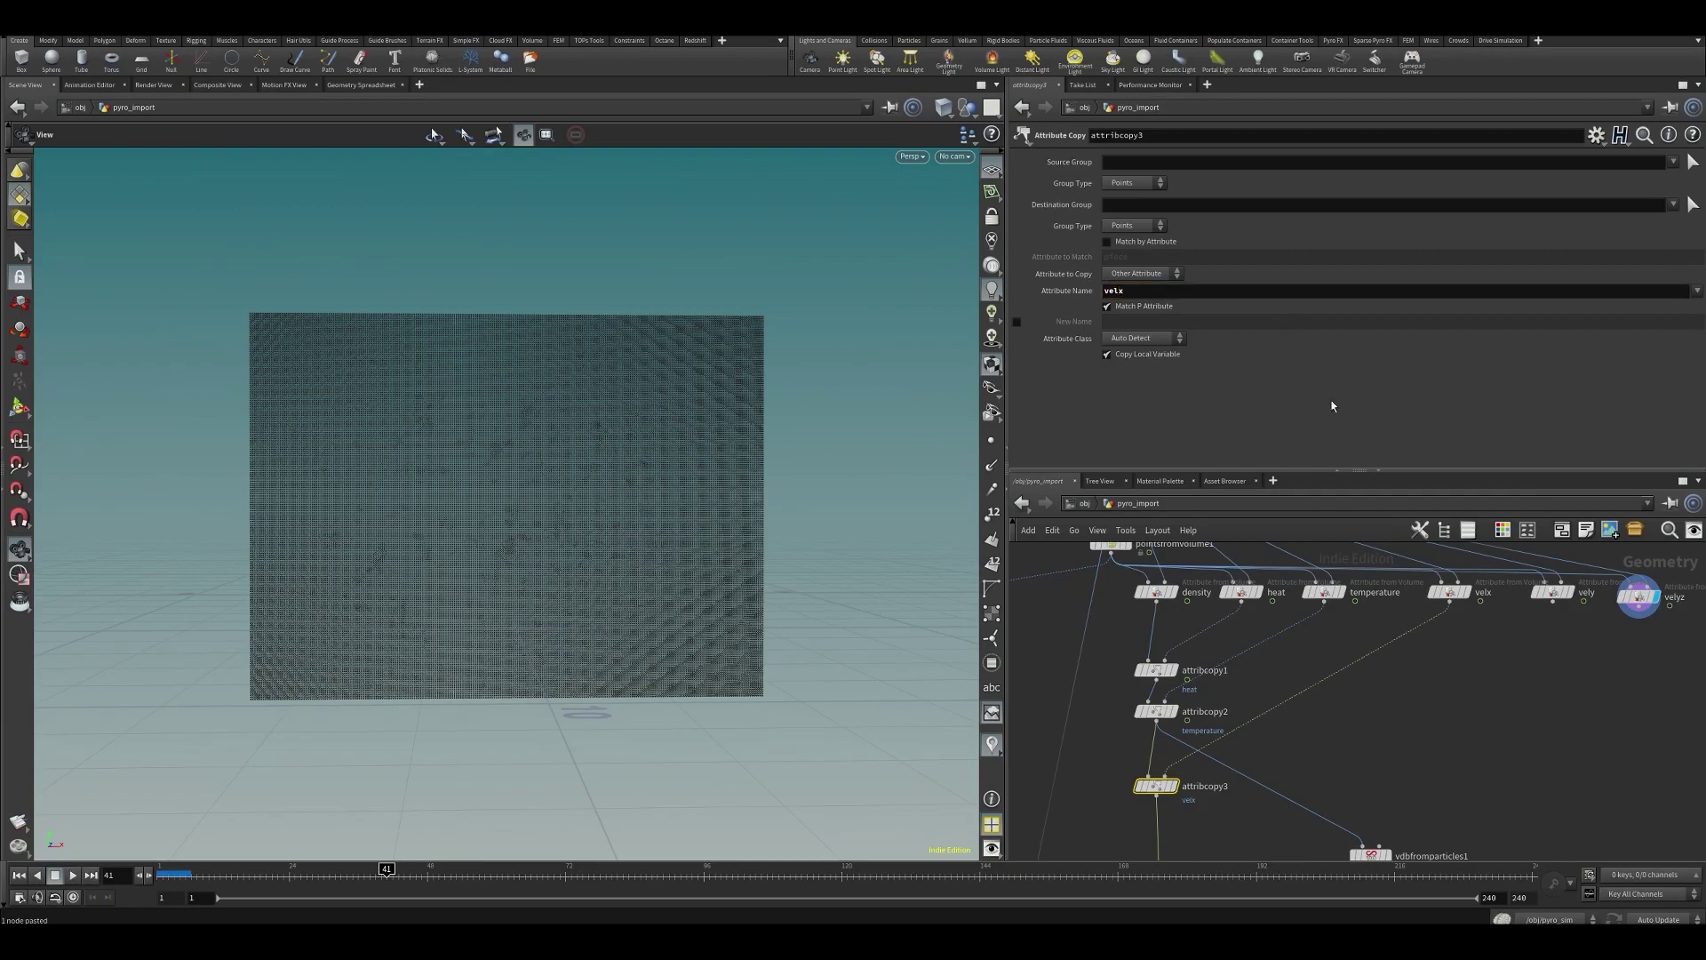
- Duplicate attribcopy3 directly below it, connect vely to the copy's second input and set its Attribute Name to vely
{"action": "middle_click_drag", "start_coordinate": [1163, 794], "coordinate": [1156, 696]}
{"action": "key", "text": "ctrl+c"}
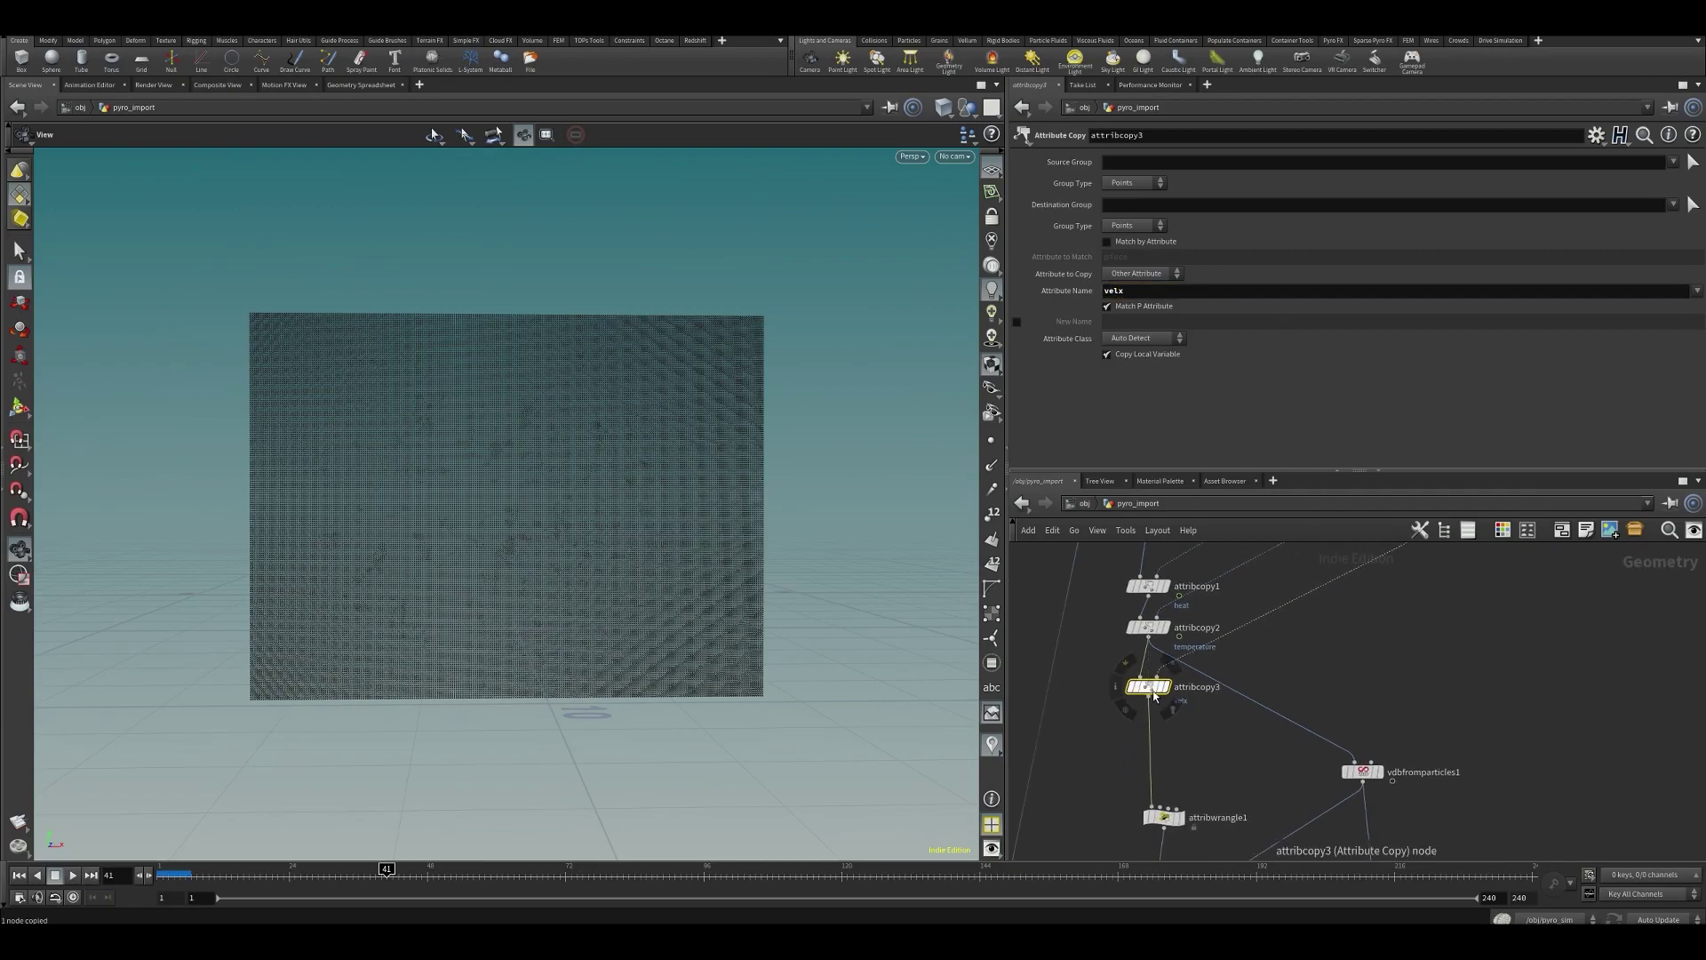
{"action": "key", "text": "ctrl+v"}
{"action": "middle_click_drag", "start_coordinate": [1478, 740], "coordinate": [1421, 664]}
{"action": "left_click", "coordinate": [1488, 585]}
{"action": "left_click", "coordinate": [1172, 290]}
{"action": "key", "text": "Return"}
- Duplicate attribcopy4 below it, connect velyz to the copy's second input and set its Attribute Name to velz
{"action": "middle_click_drag", "start_coordinate": [1174, 804], "coordinate": [1174, 766]}
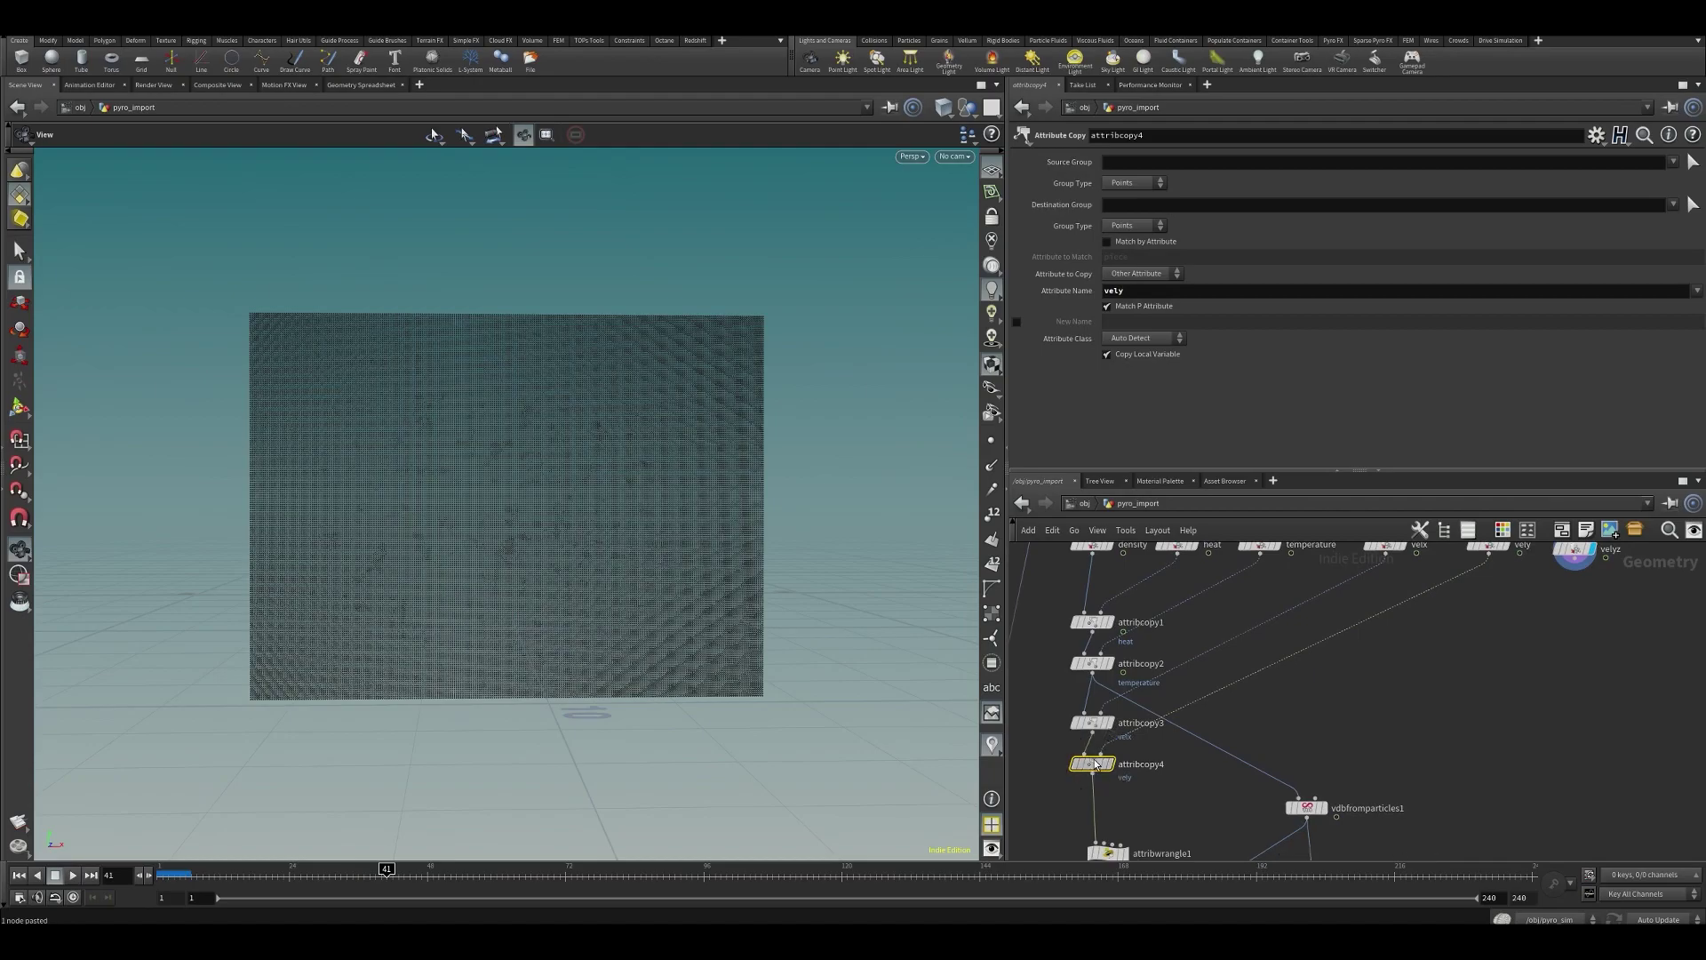
{"action": "left_click_drag", "start_coordinate": [1091, 764], "coordinate": [1097, 814], "text": "alt"}
{"action": "left_click_drag", "start_coordinate": [1103, 797], "coordinate": [1575, 555]}
{"action": "left_click", "coordinate": [1142, 288]}
{"action": "type", "text": "z"}
{"action": "key", "text": "Return"}
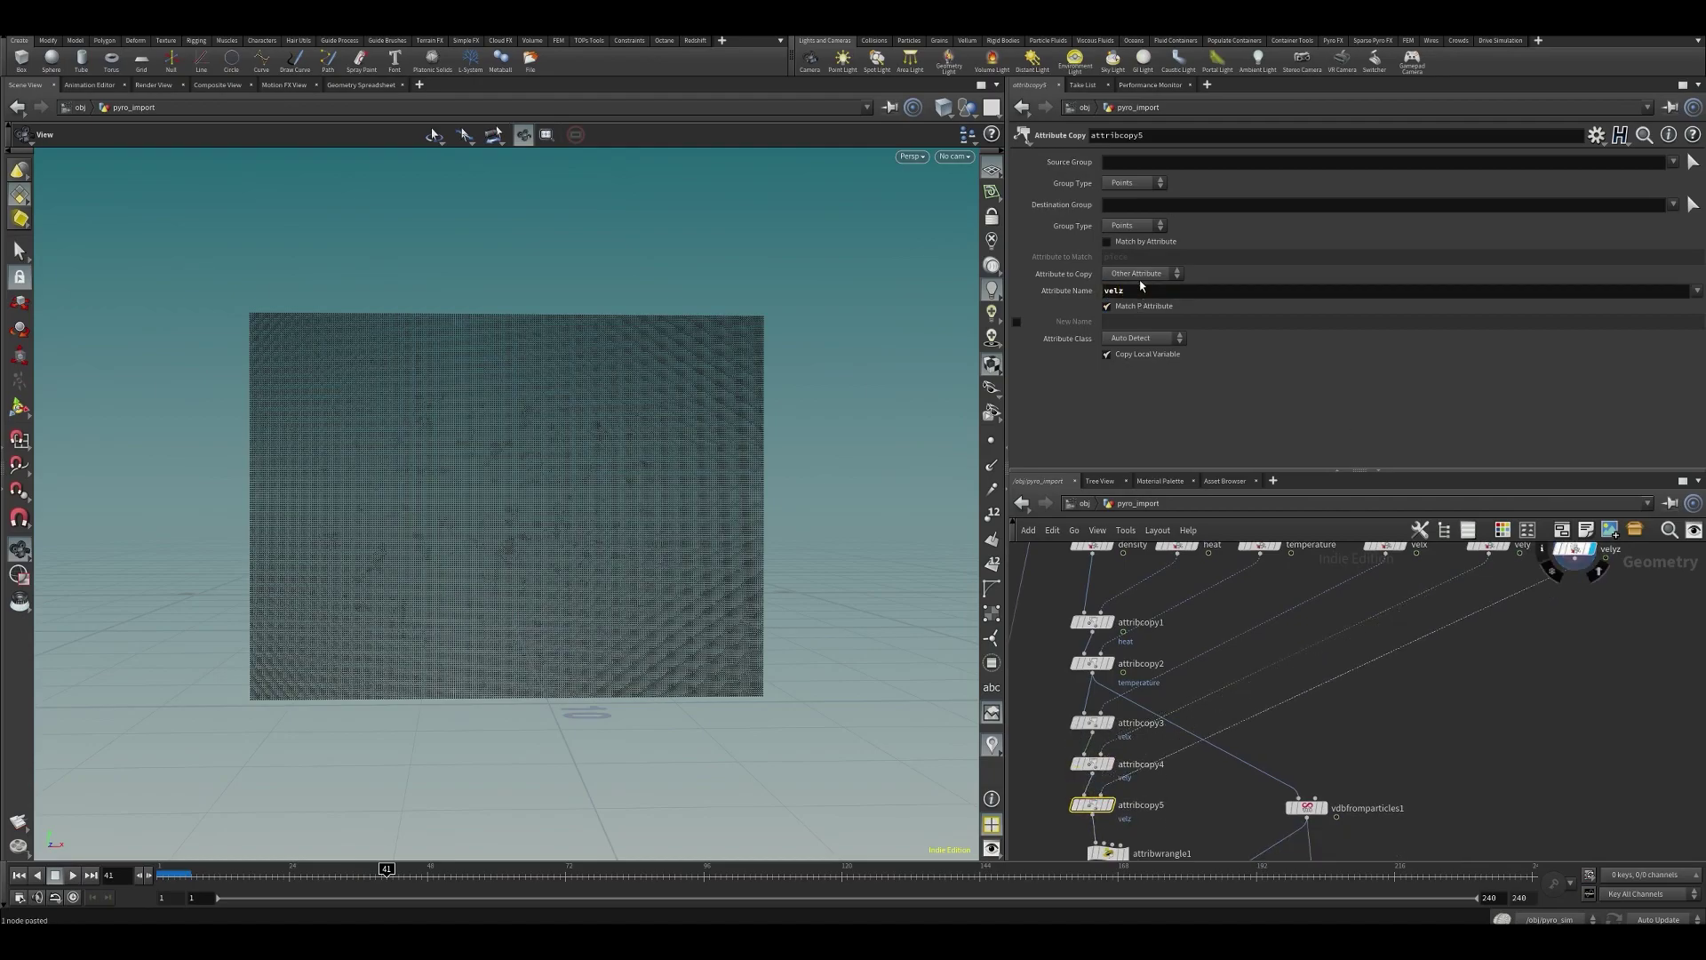
- Display the output of attribcopy5 and save the scene file
{"action": "scroll", "coordinate": [1404, 613], "scroll_direction": "down", "scroll_amount": 3}
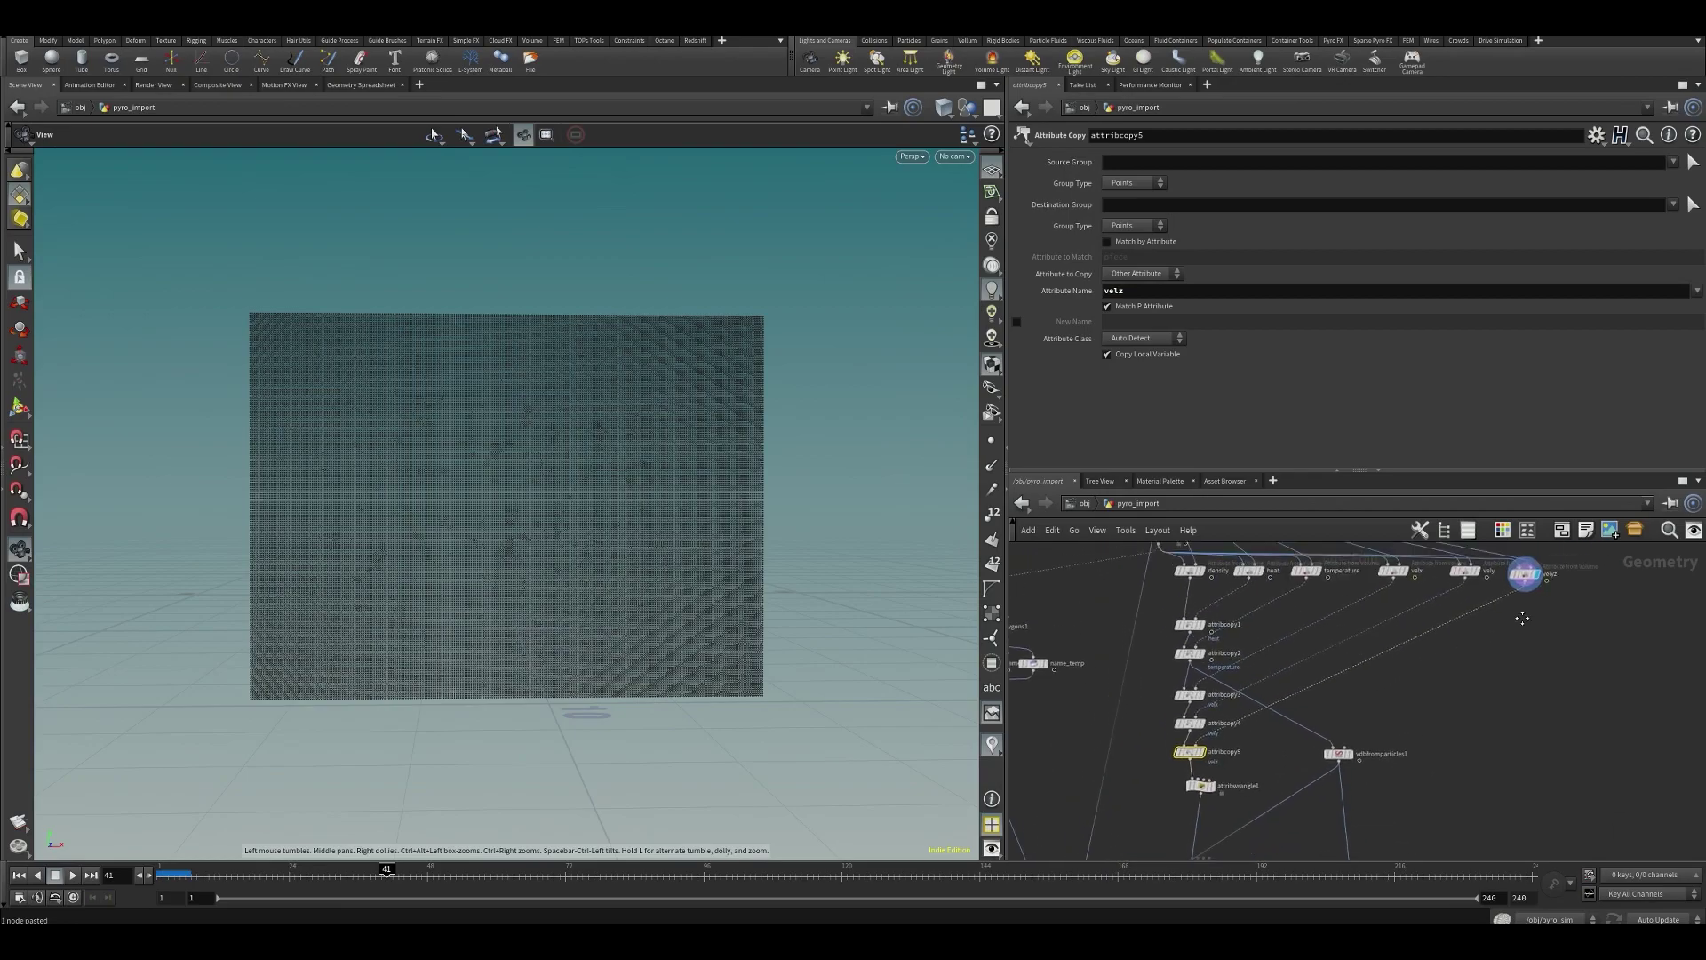
{"action": "middle_click_drag", "start_coordinate": [1212, 549], "coordinate": [1217, 602]}
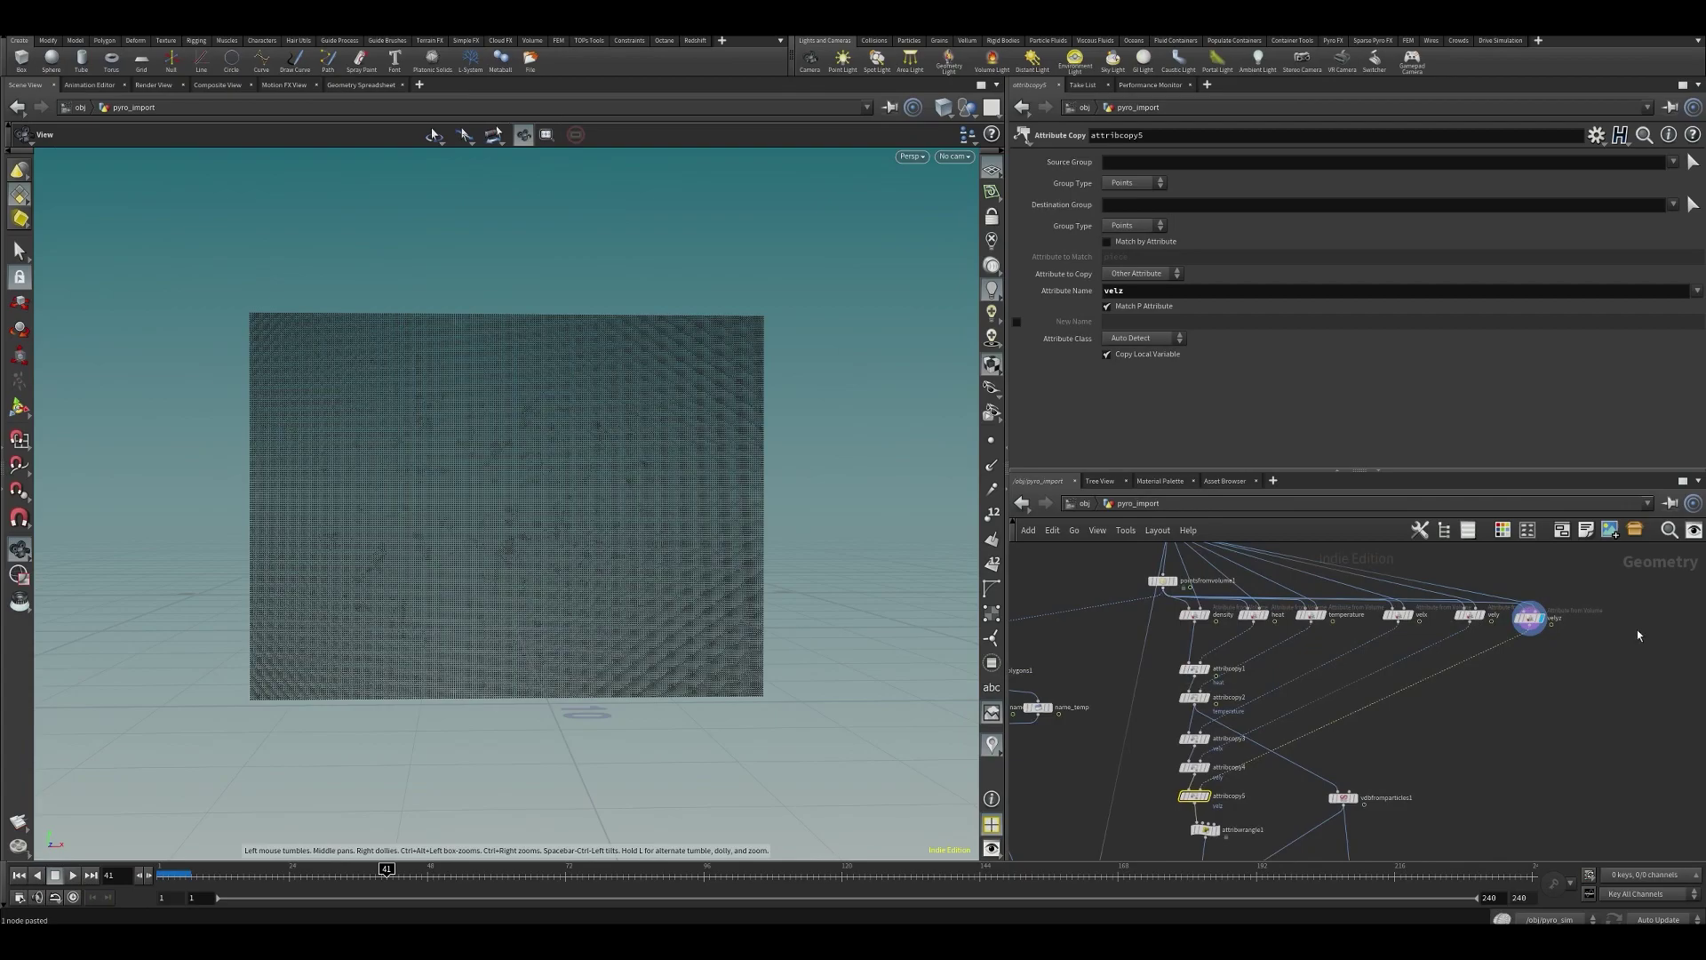
{"action": "scroll", "coordinate": [1582, 662], "scroll_direction": "up", "scroll_amount": 3}
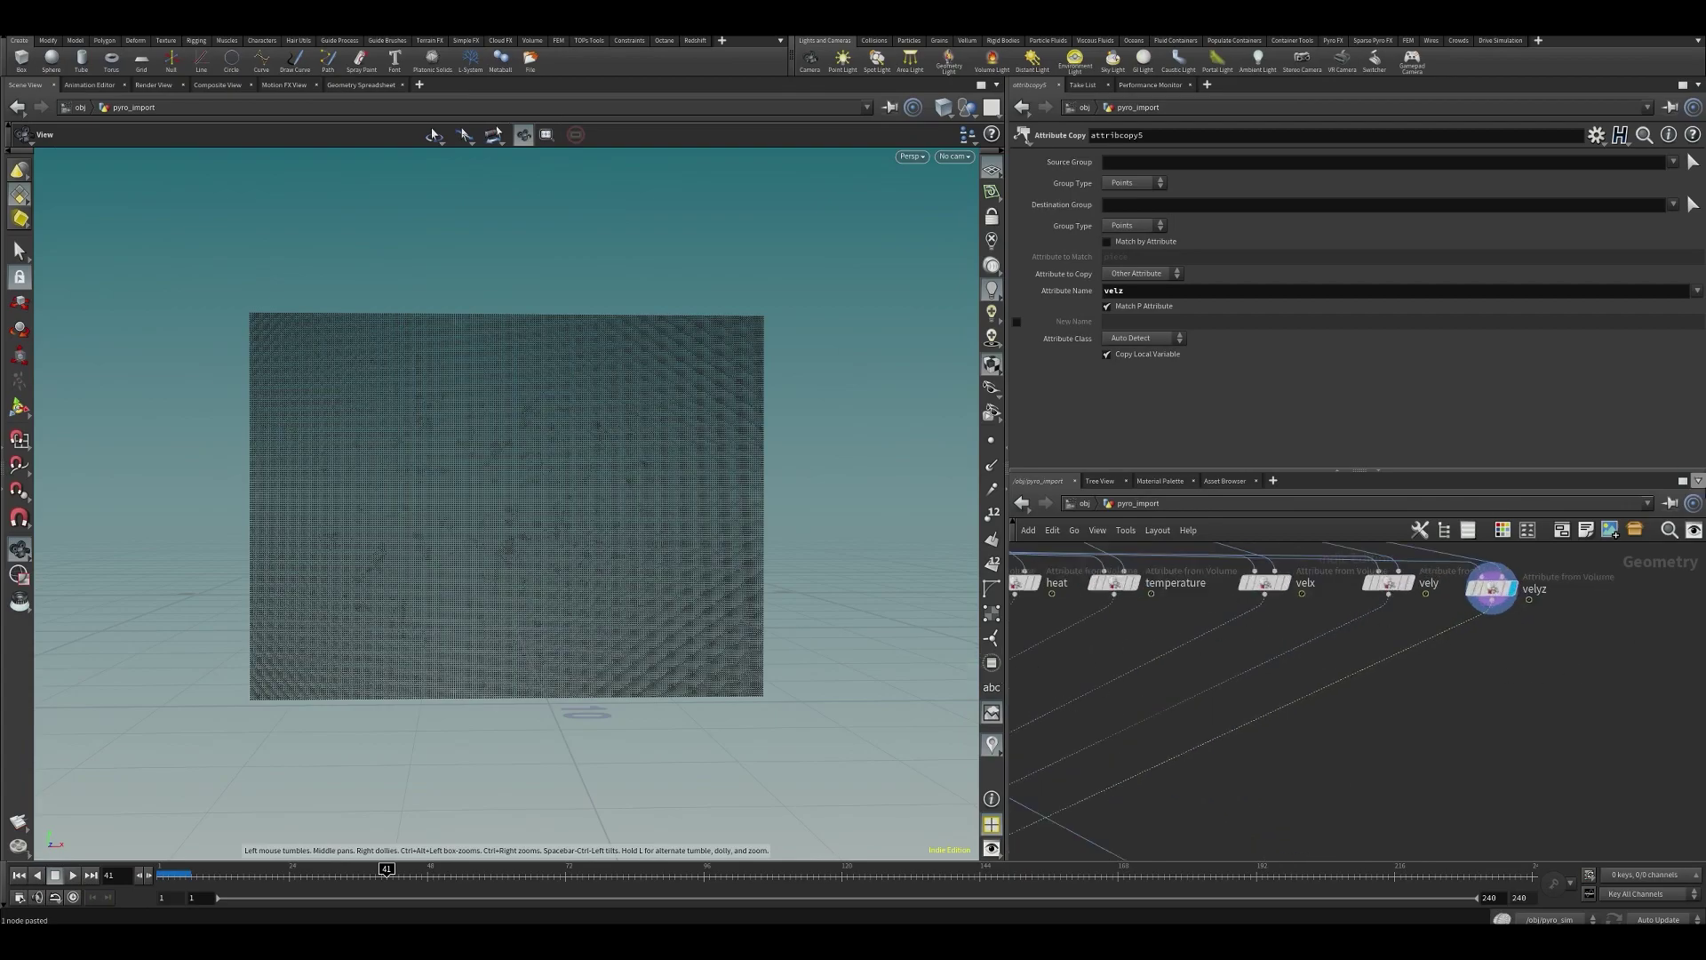
{"action": "scroll", "coordinate": [1448, 689], "scroll_direction": "down", "scroll_amount": 5}
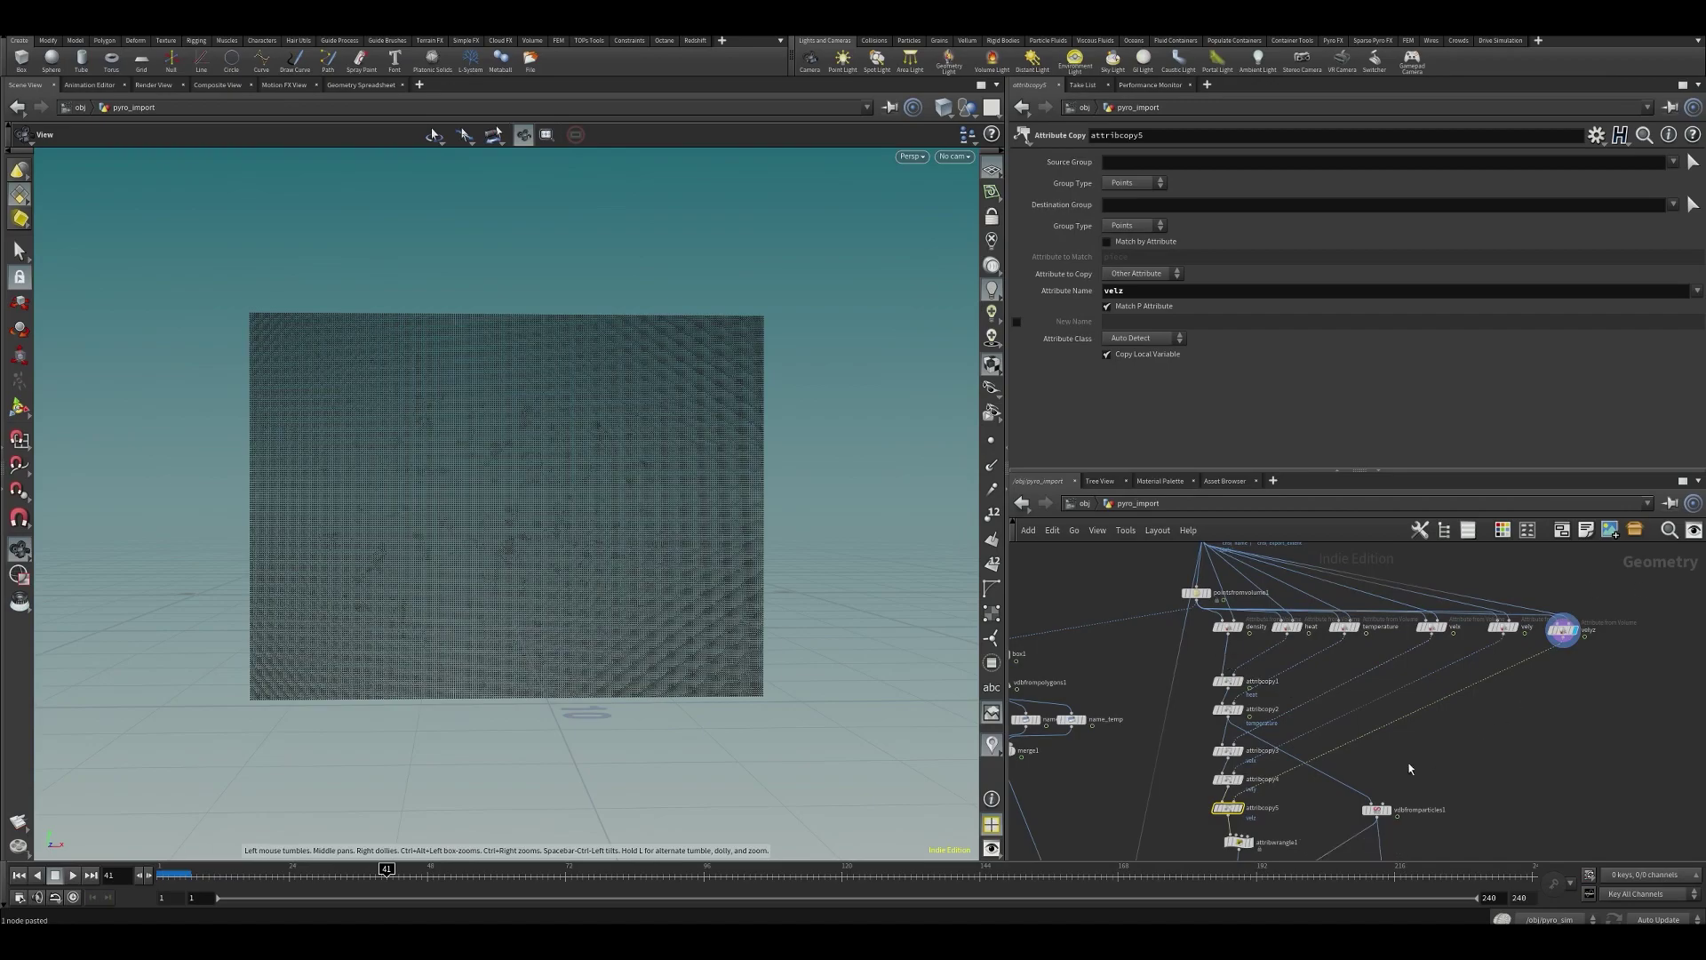
{"action": "scroll", "coordinate": [1257, 710], "scroll_direction": "up", "scroll_amount": 2}
{"action": "scroll", "coordinate": [1257, 711], "scroll_direction": "up", "scroll_amount": 1}
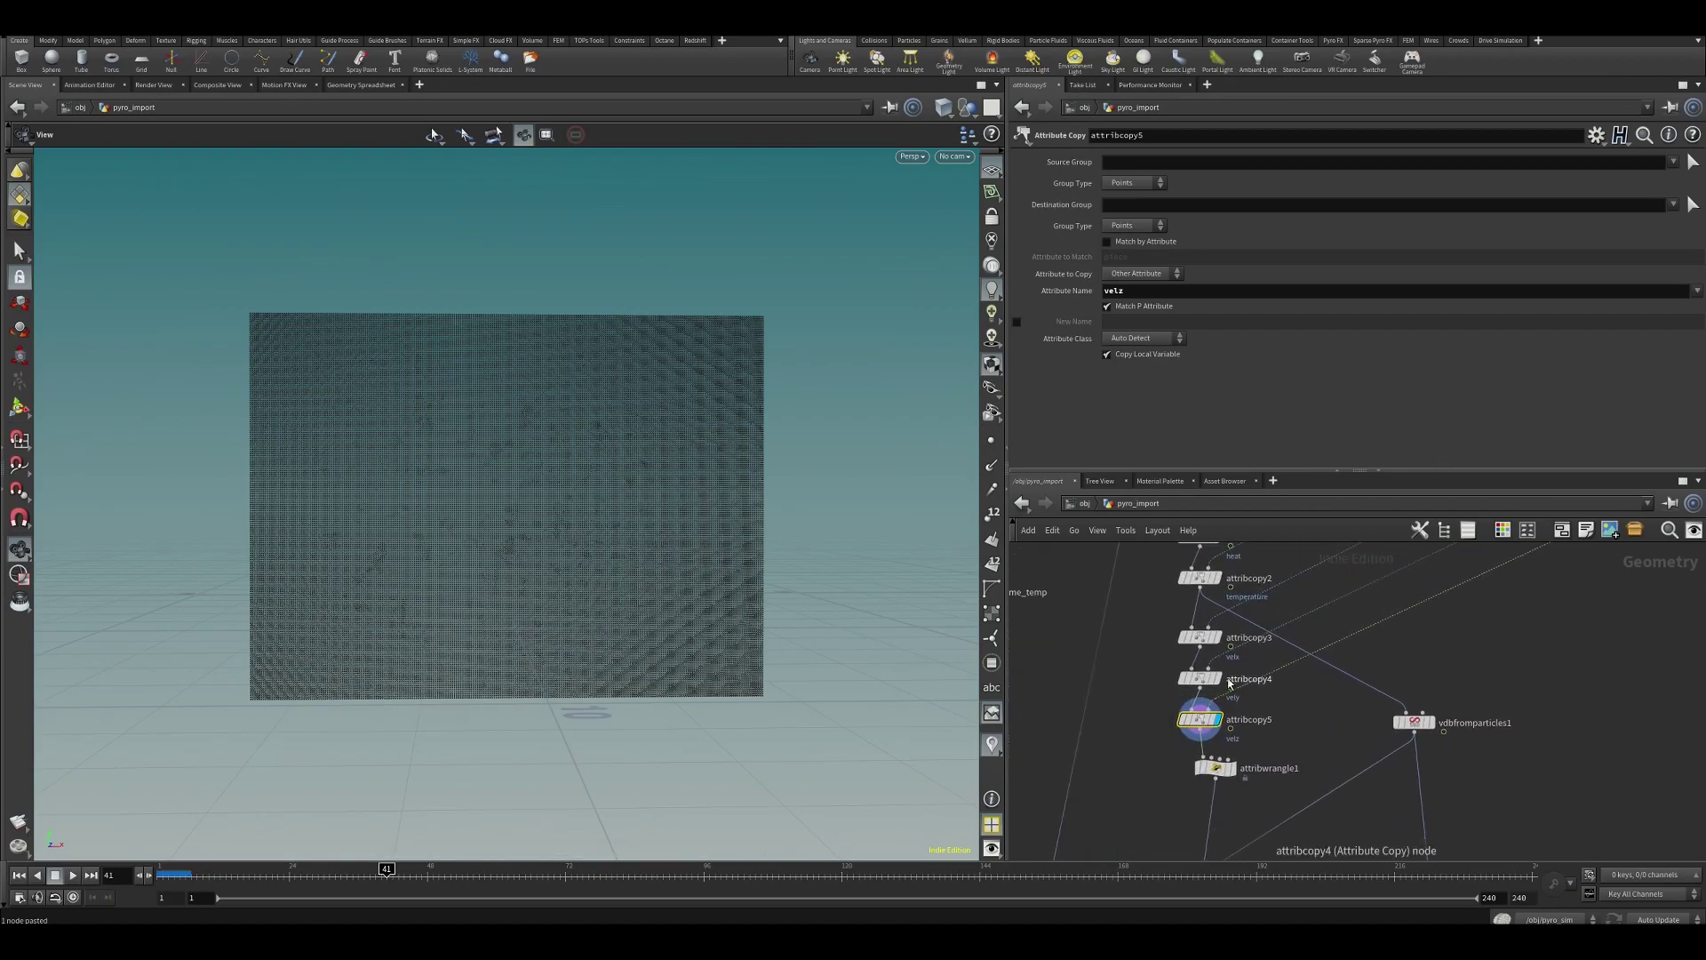
{"action": "key", "text": "ctrl+s"}
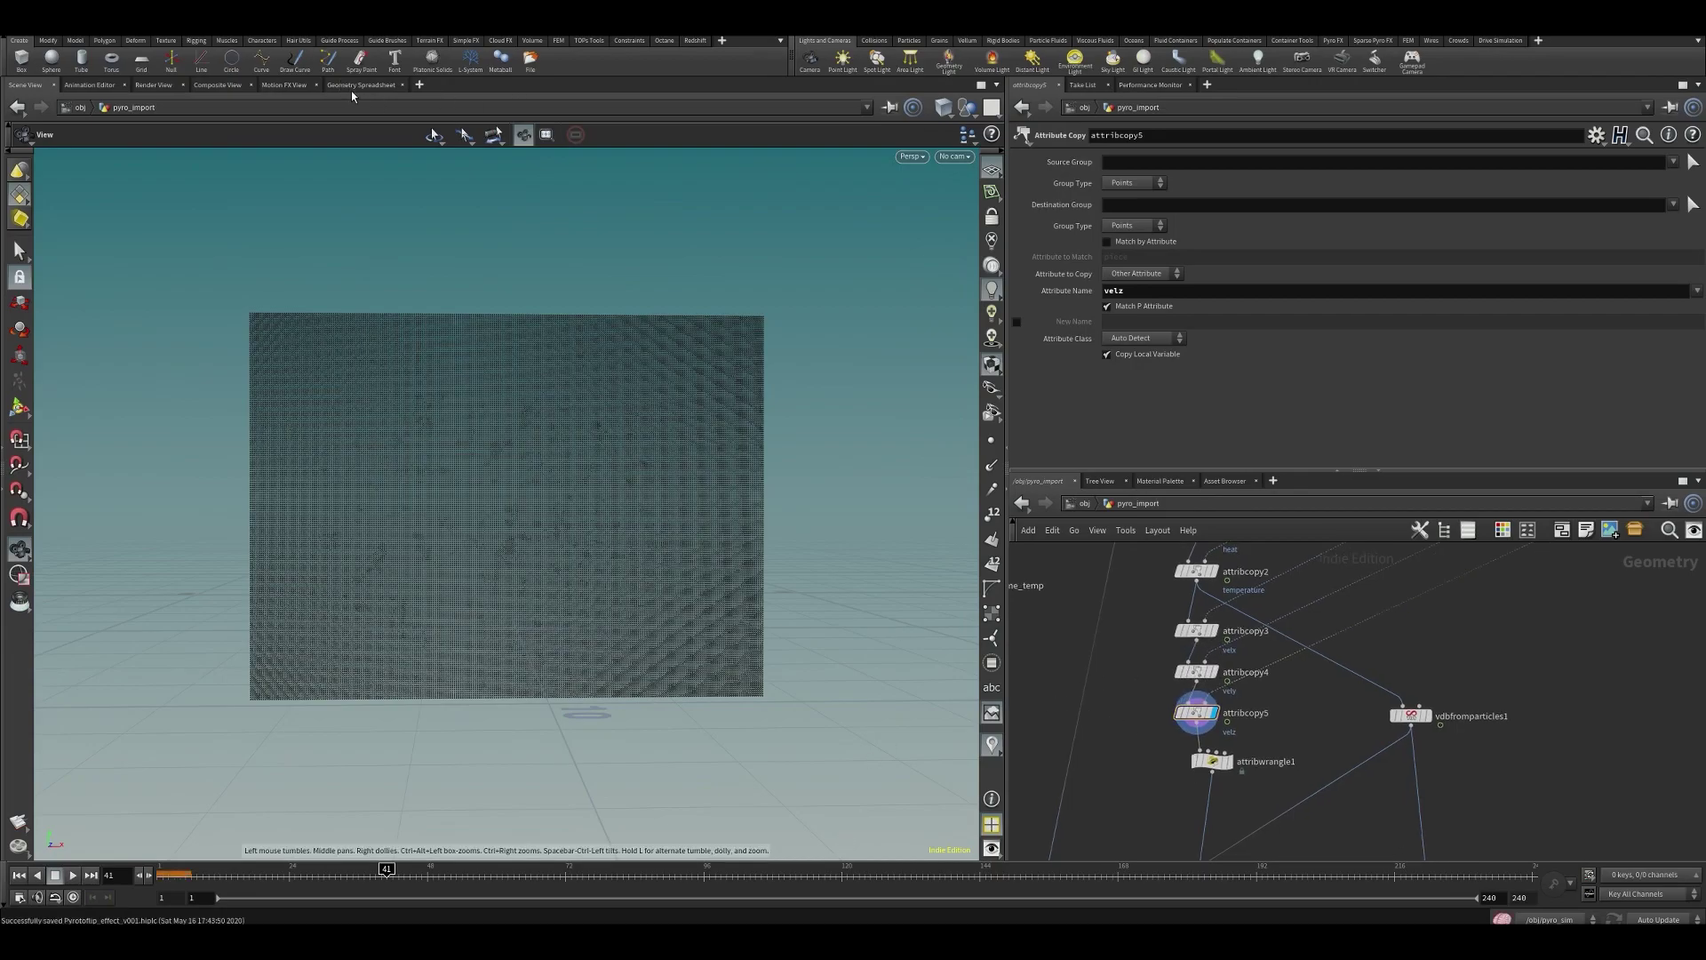
- Inspect attribcopy5's point attributes in the Geometry Spreadsheet, sorted by velx
{"action": "left_click", "coordinate": [356, 86]}
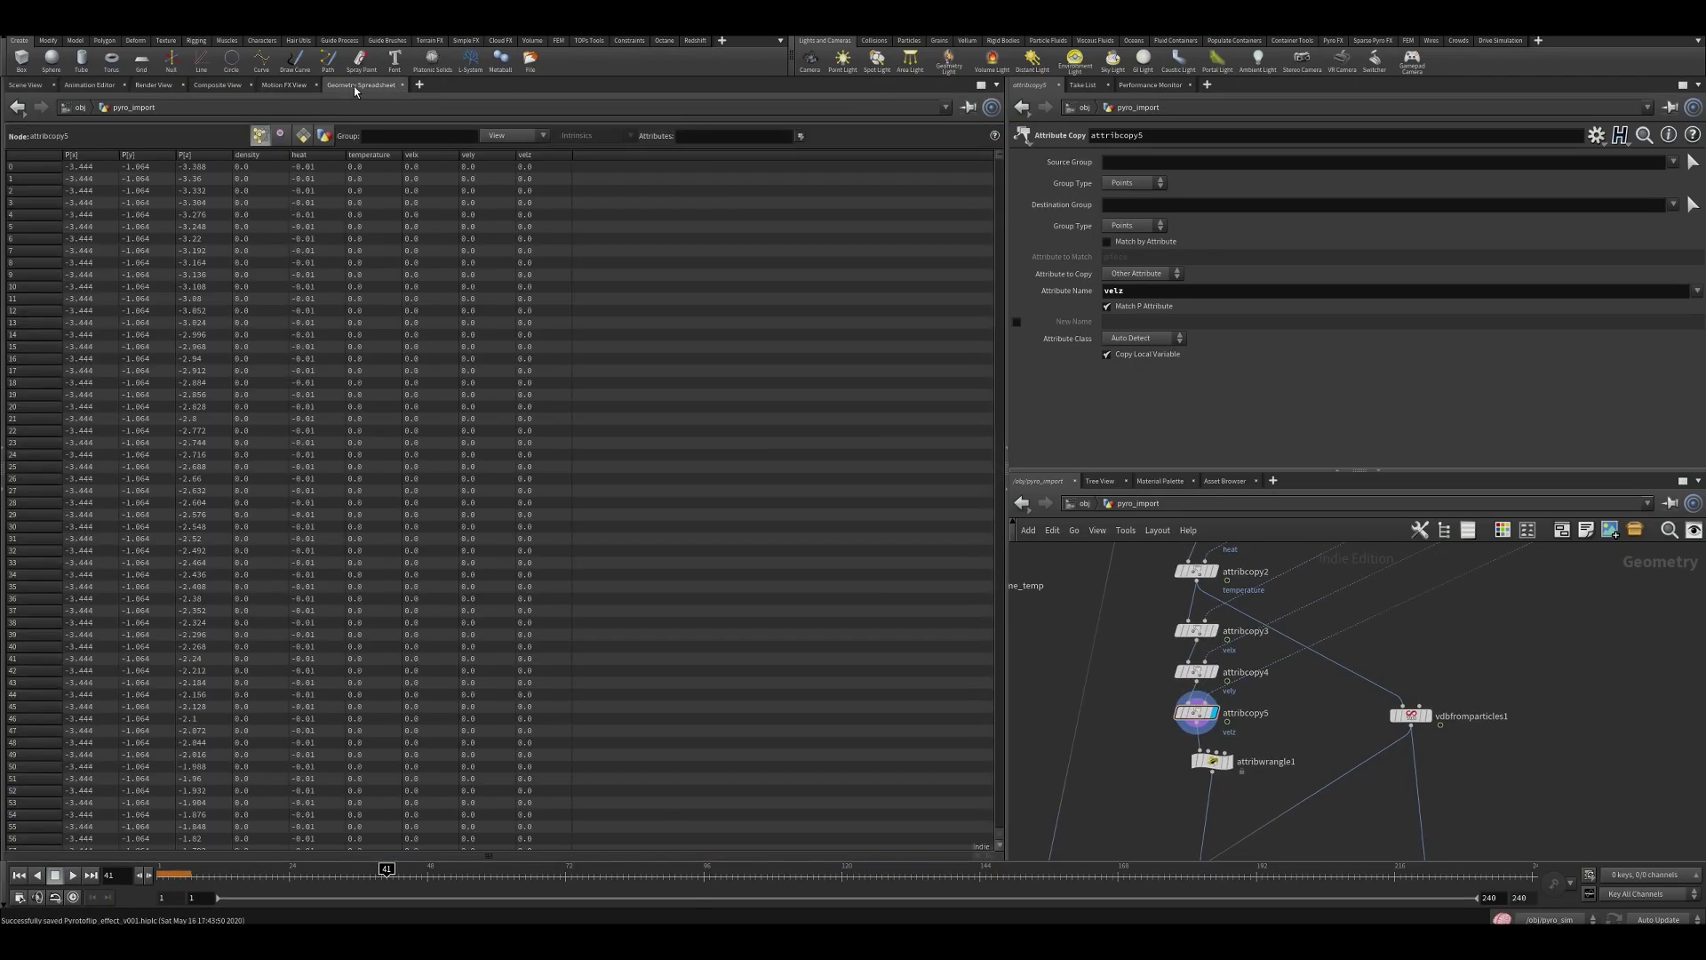
{"action": "left_click", "coordinate": [428, 155]}
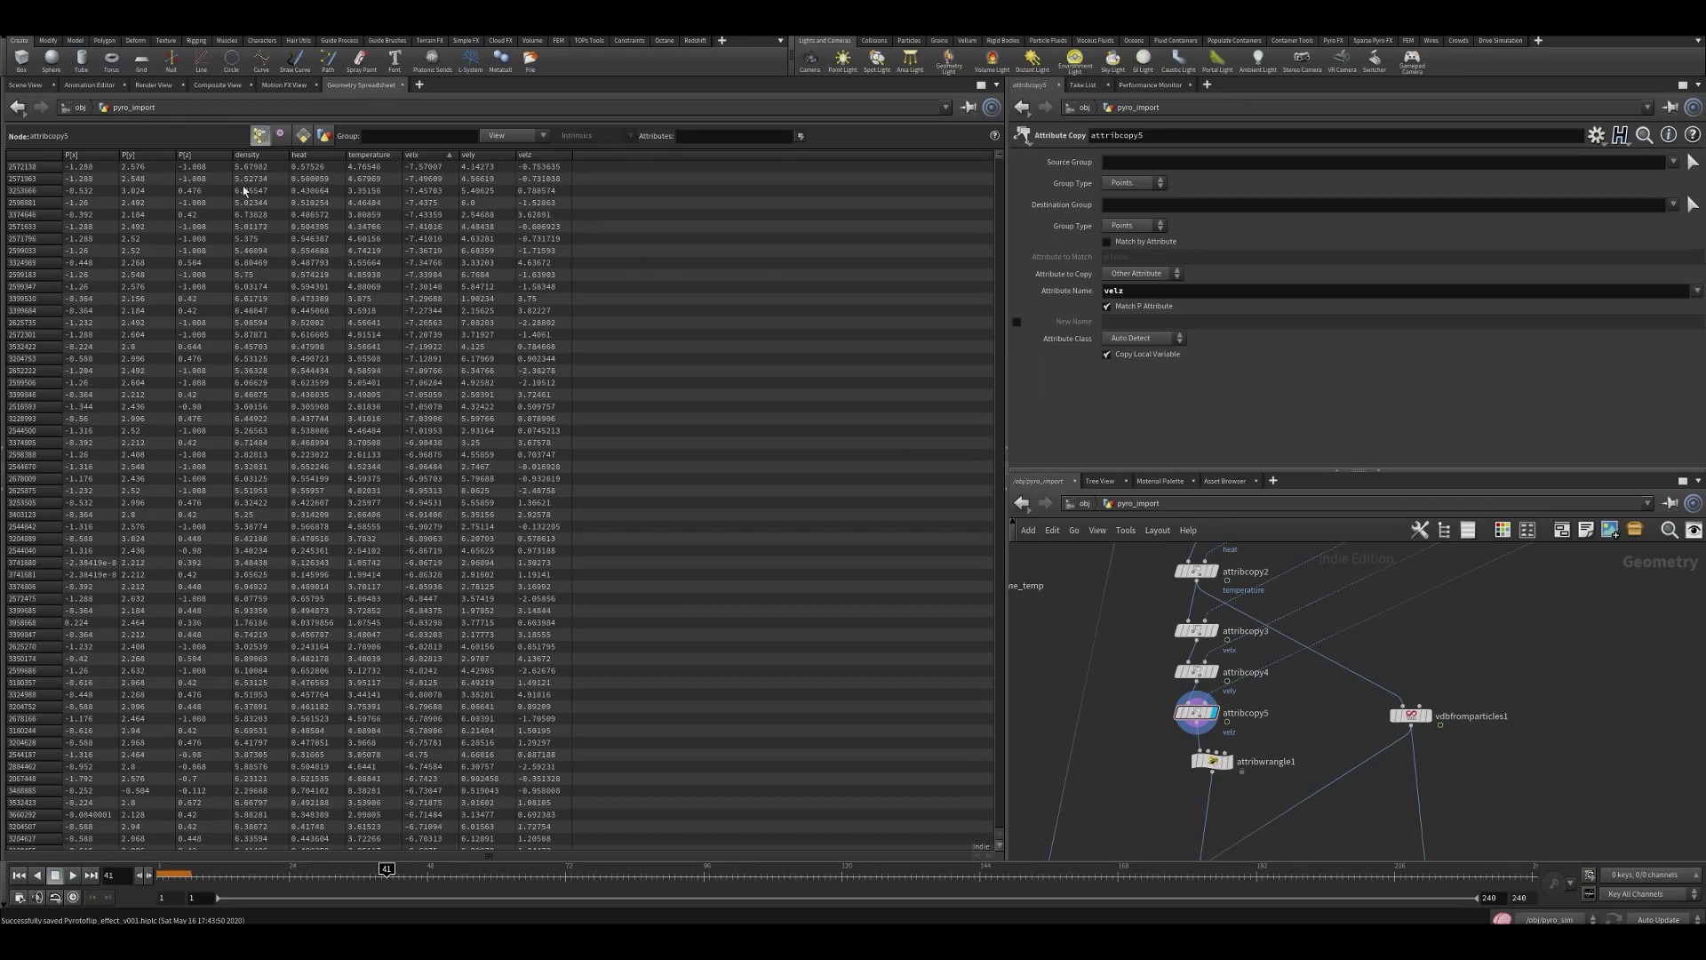
- Move attribwrangle1 slightly below attribcopy5 and display its culled points in the Scene View
{"action": "left_click_drag", "start_coordinate": [1214, 761], "coordinate": [1211, 773]}
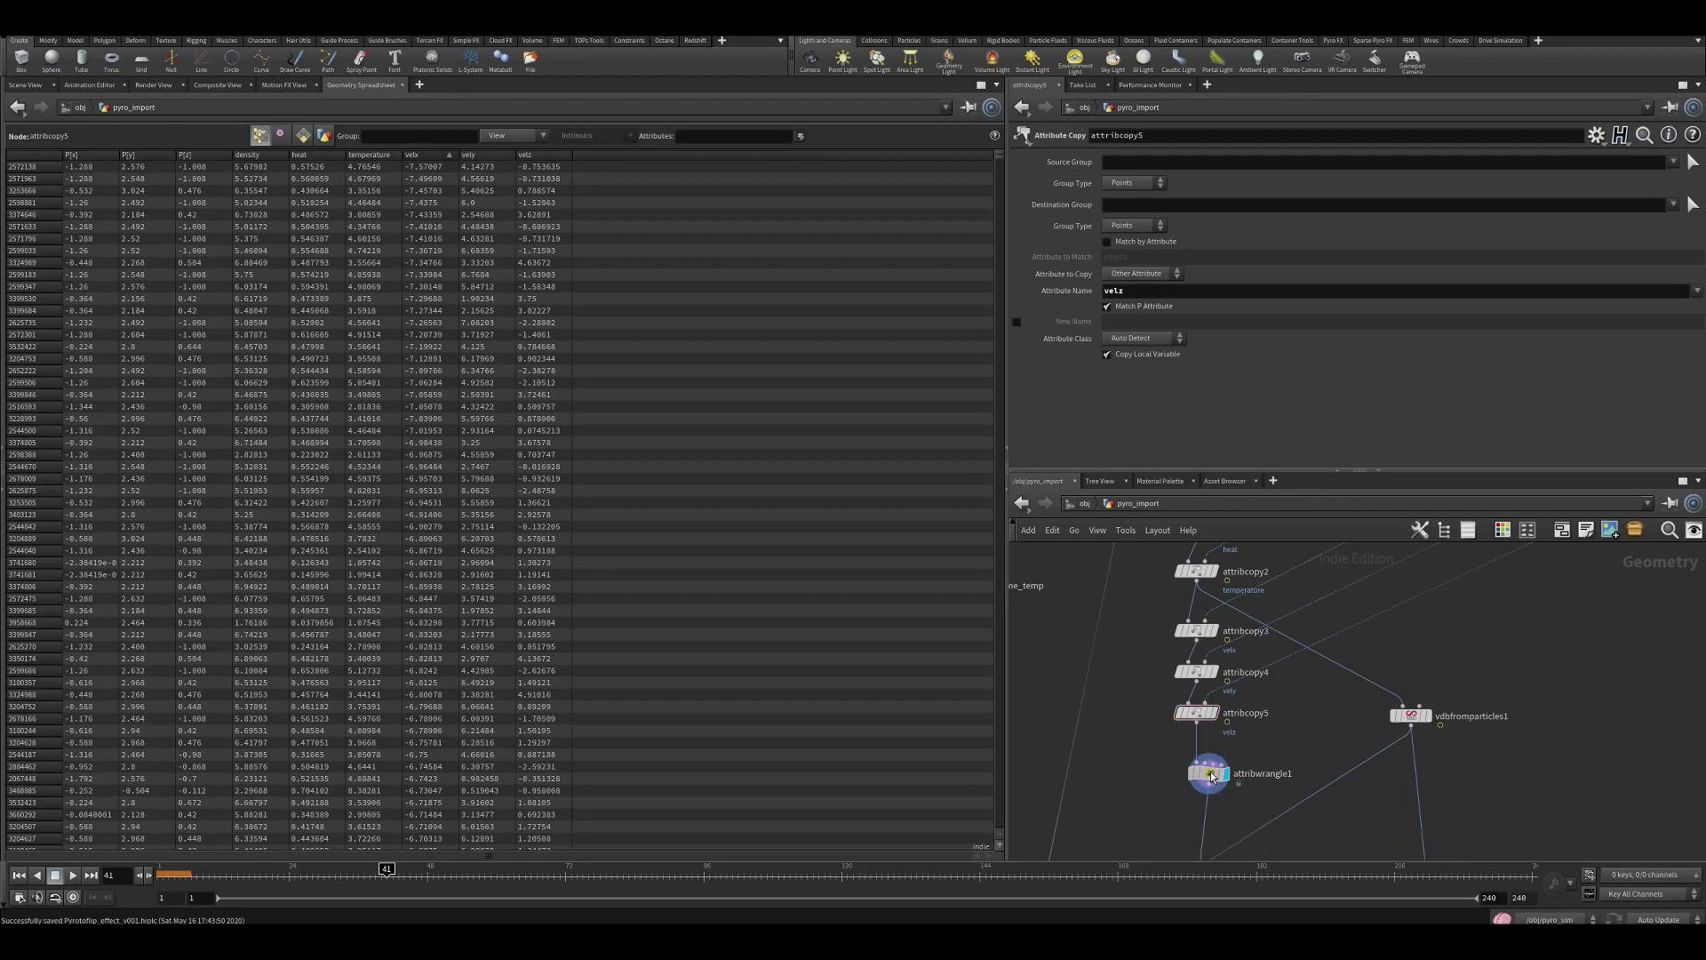
{"action": "left_click", "coordinate": [1209, 774]}
{"action": "left_click", "coordinate": [27, 84]}
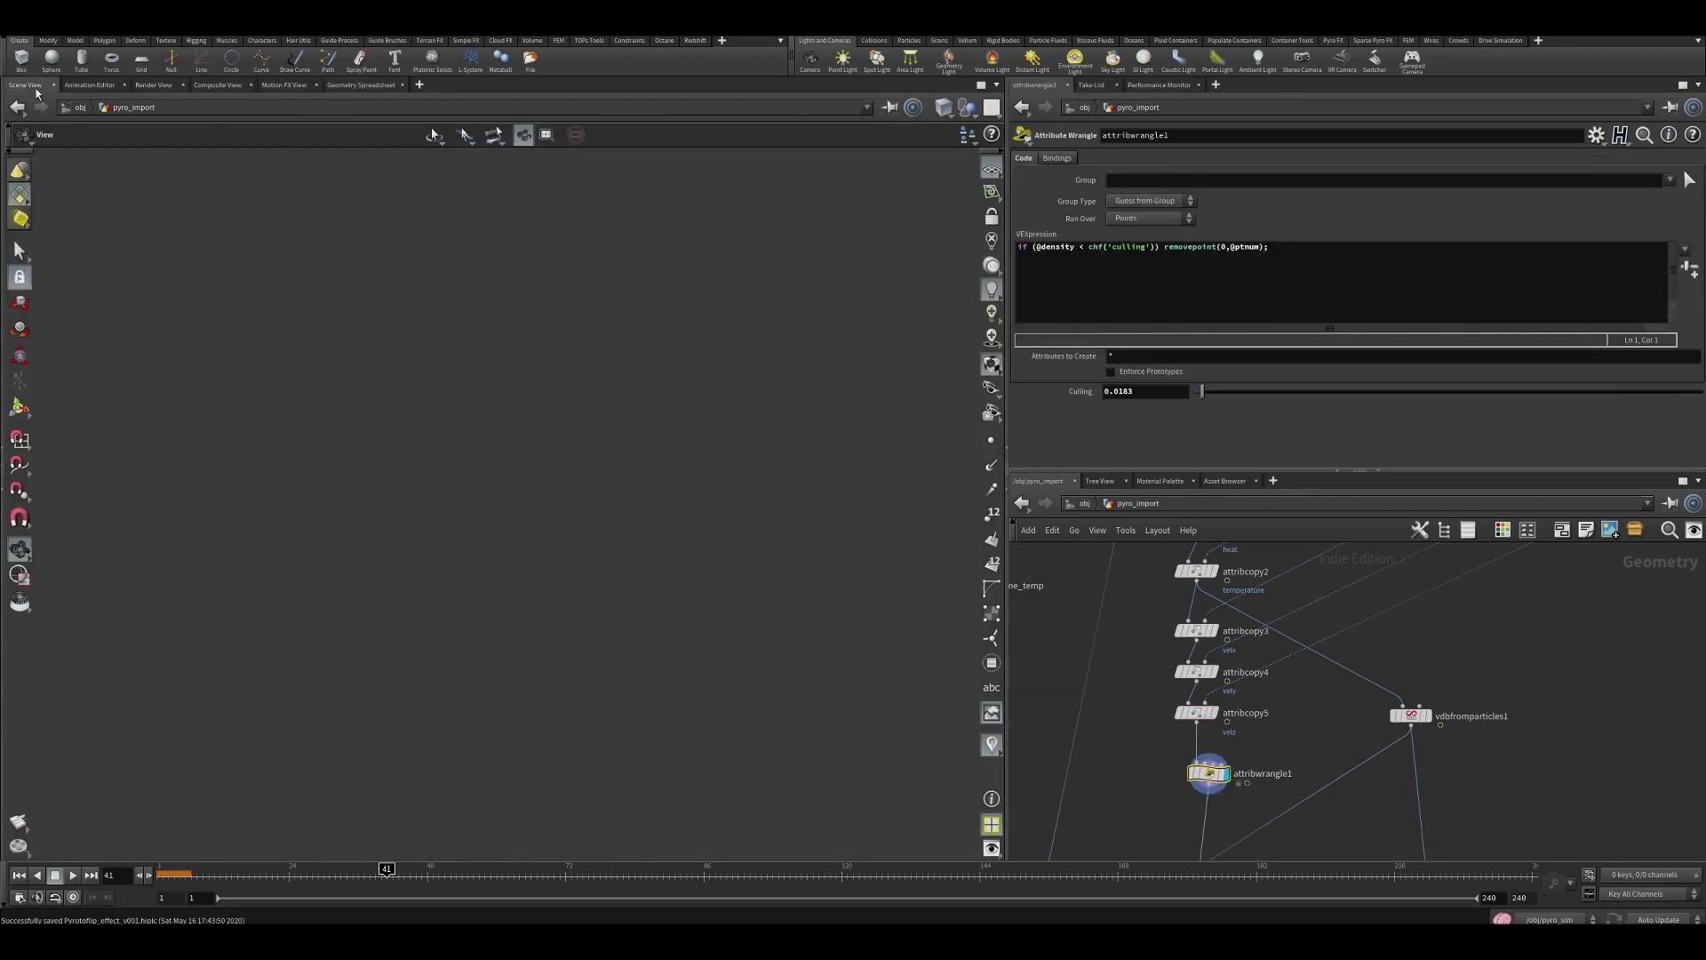
- Insert a new Attribute Wrangle node on the wire between attribwrangle1 and attribvop1
{"action": "middle_click_drag", "start_coordinate": [1175, 796], "coordinate": [1129, 693]}
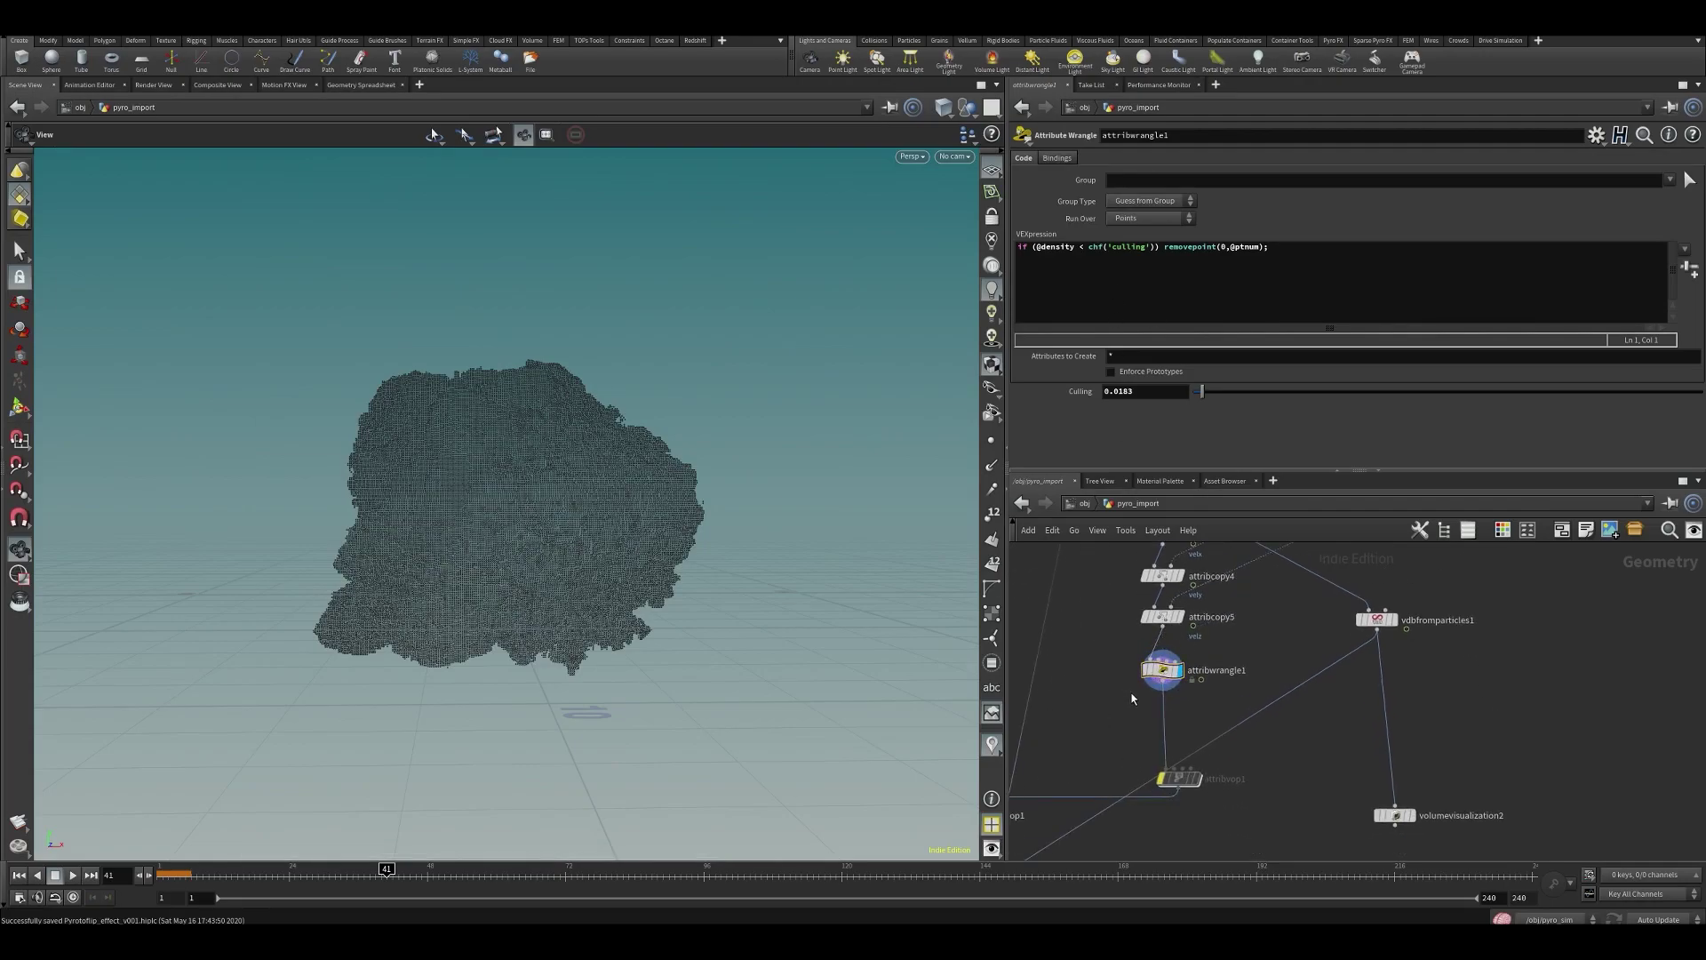
{"action": "scroll", "coordinate": [1126, 697], "scroll_direction": "up", "scroll_amount": 1}
{"action": "key", "text": "Tab"}
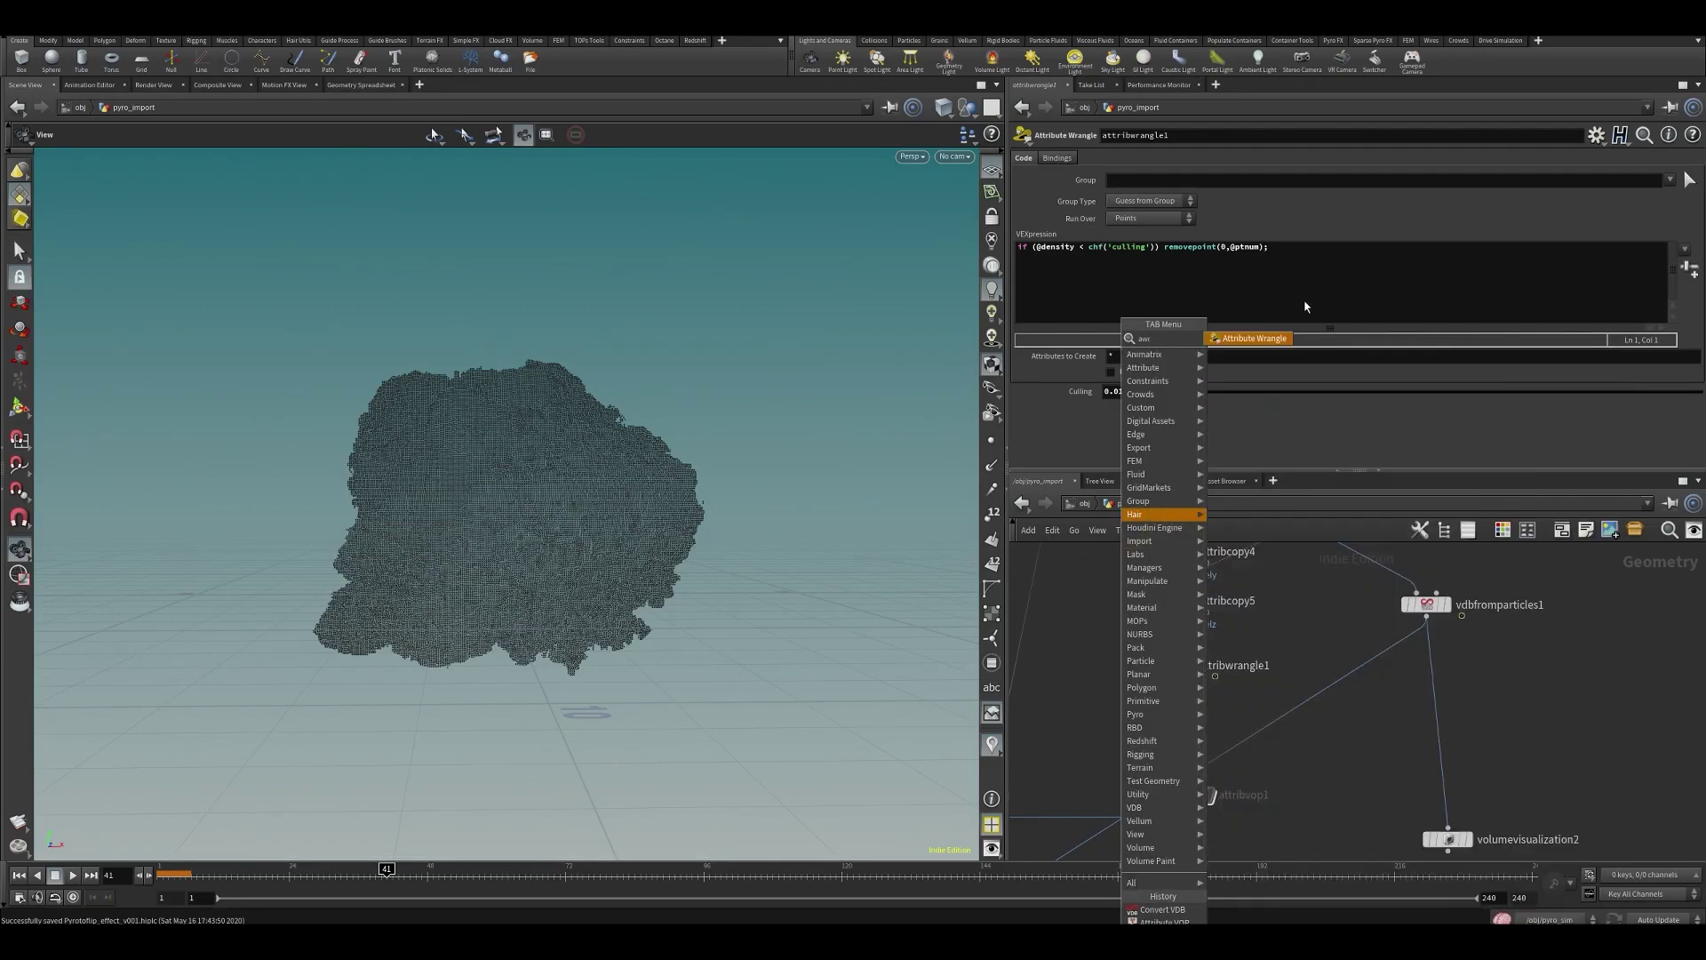
{"action": "left_click", "coordinate": [1164, 634]}
{"action": "key", "text": "Tab"}
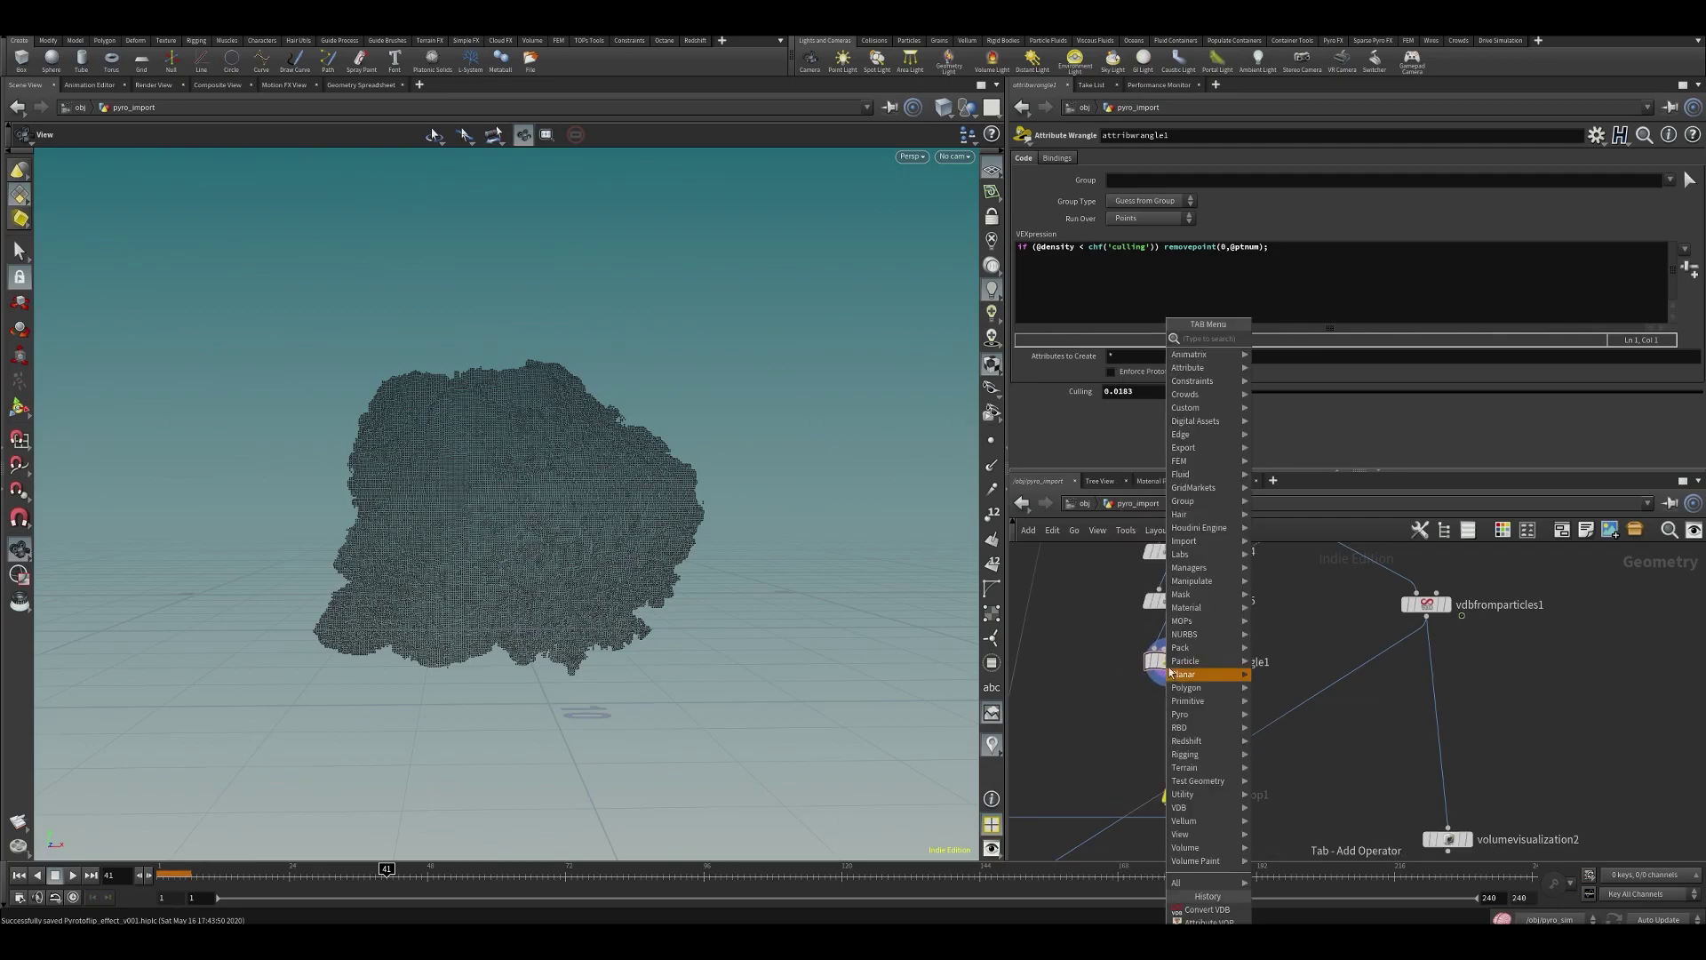
{"action": "type", "text": "awr"}
{"action": "left_click", "coordinate": [1287, 342]}
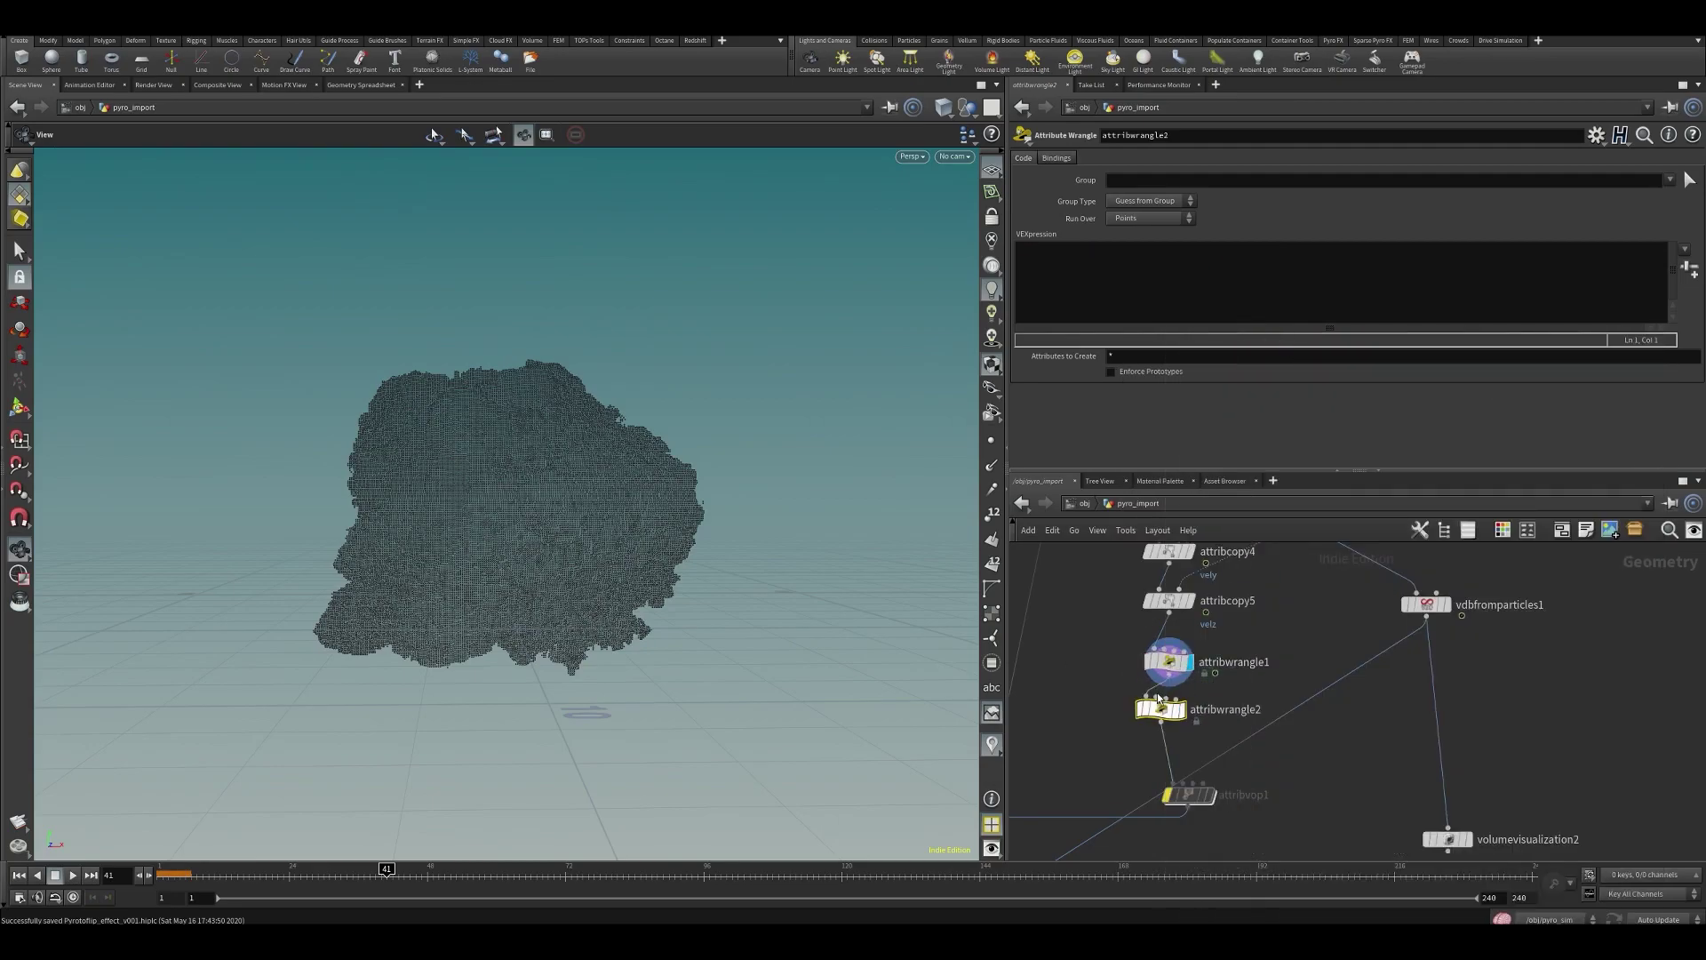
{"action": "left_click", "coordinate": [1169, 721]}
{"action": "left_click", "coordinate": [1162, 307]}
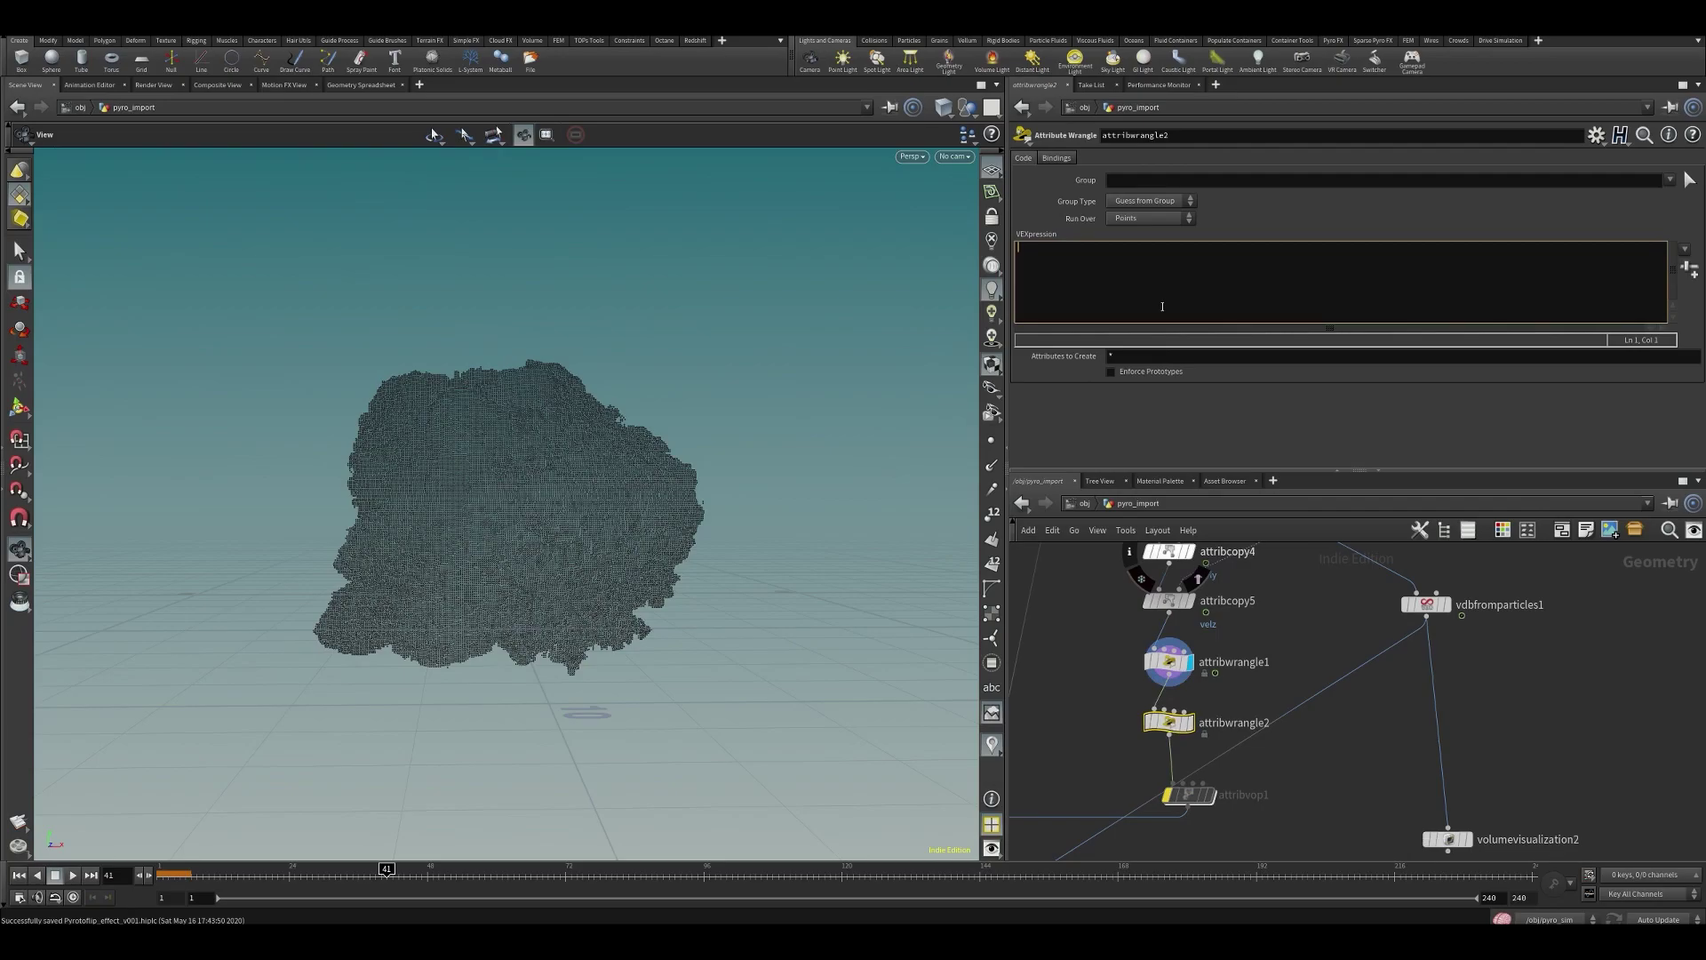
{"action": "key", "text": "BackSpace"}
{"action": "key", "text": "BackSpace"}
{"action": "type", "text": "@v.x = vel"}
{"action": "key", "text": "BackSpace"}
{"action": "key", "text": "BackSpace"}
{"action": "type", "text": "@velx;"}
{"action": "key", "text": "Return"}
{"action": "type", "text": "@b"}
{"action": "key", "text": "BackSpace"}
{"action": "type", "text": "v.y = @vely;"}
{"action": "key", "text": "Return"}
{"action": "type", "text": "@v.z = @velz;"}
- Display attribwrangle2 and examine its v attribute in the Geometry Spreadsheet and as point trails in the Scene View
{"action": "left_click", "coordinate": [1169, 721]}
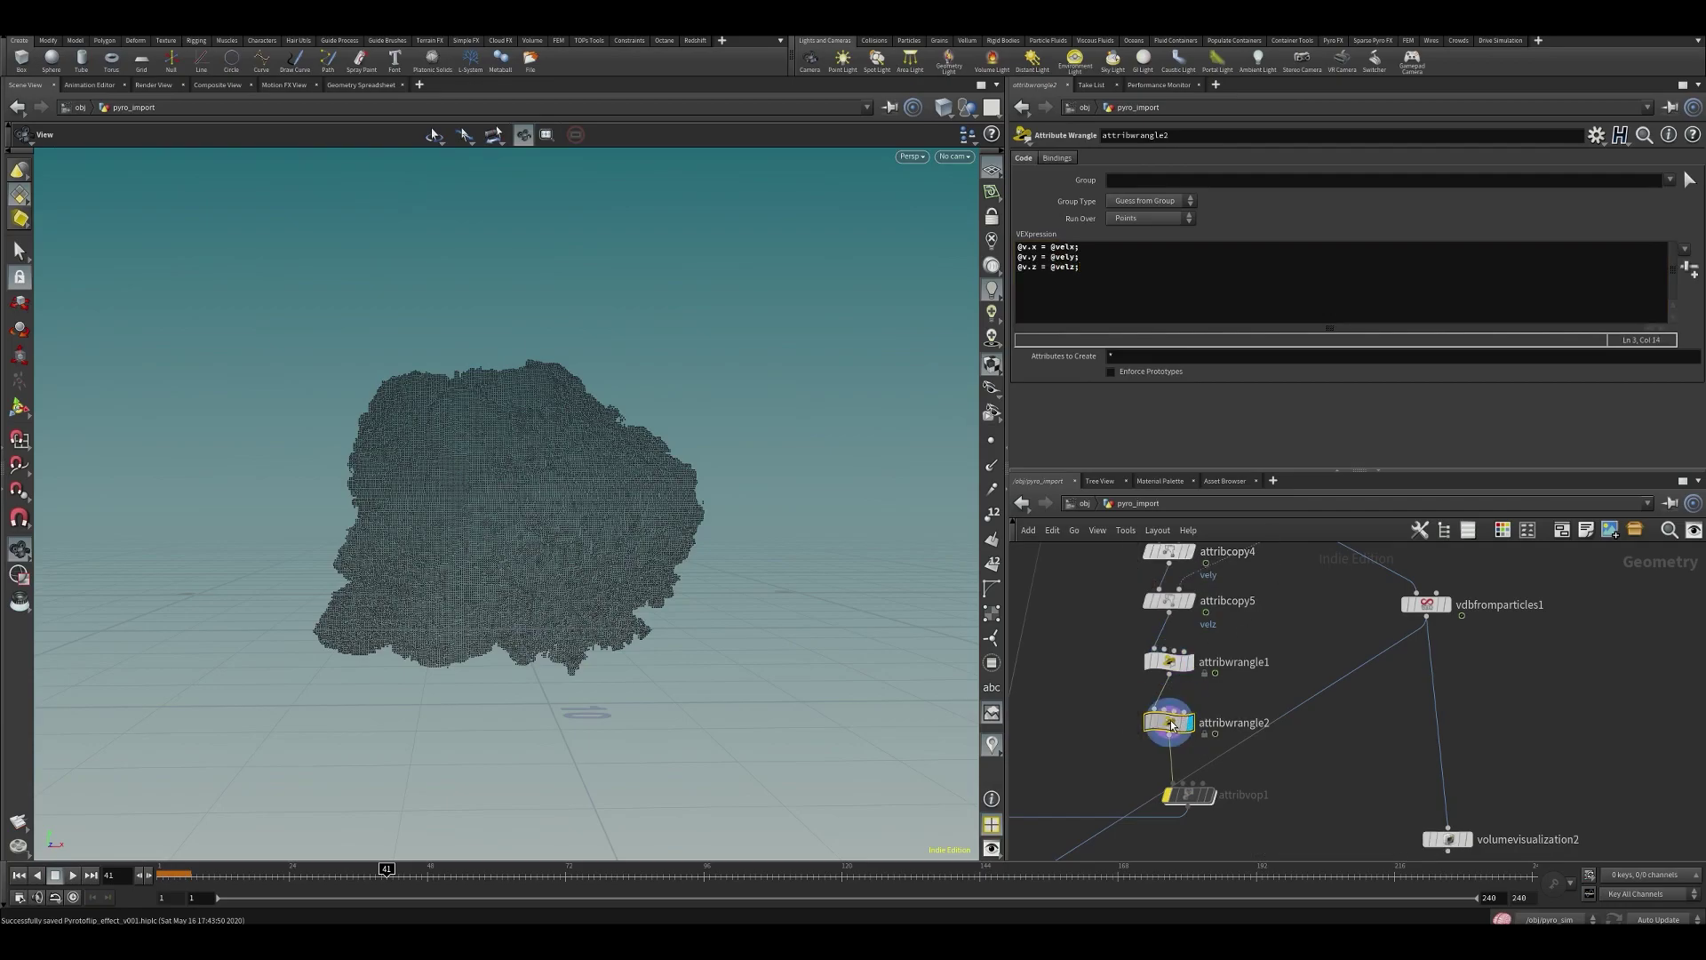
{"action": "left_click", "coordinate": [361, 86]}
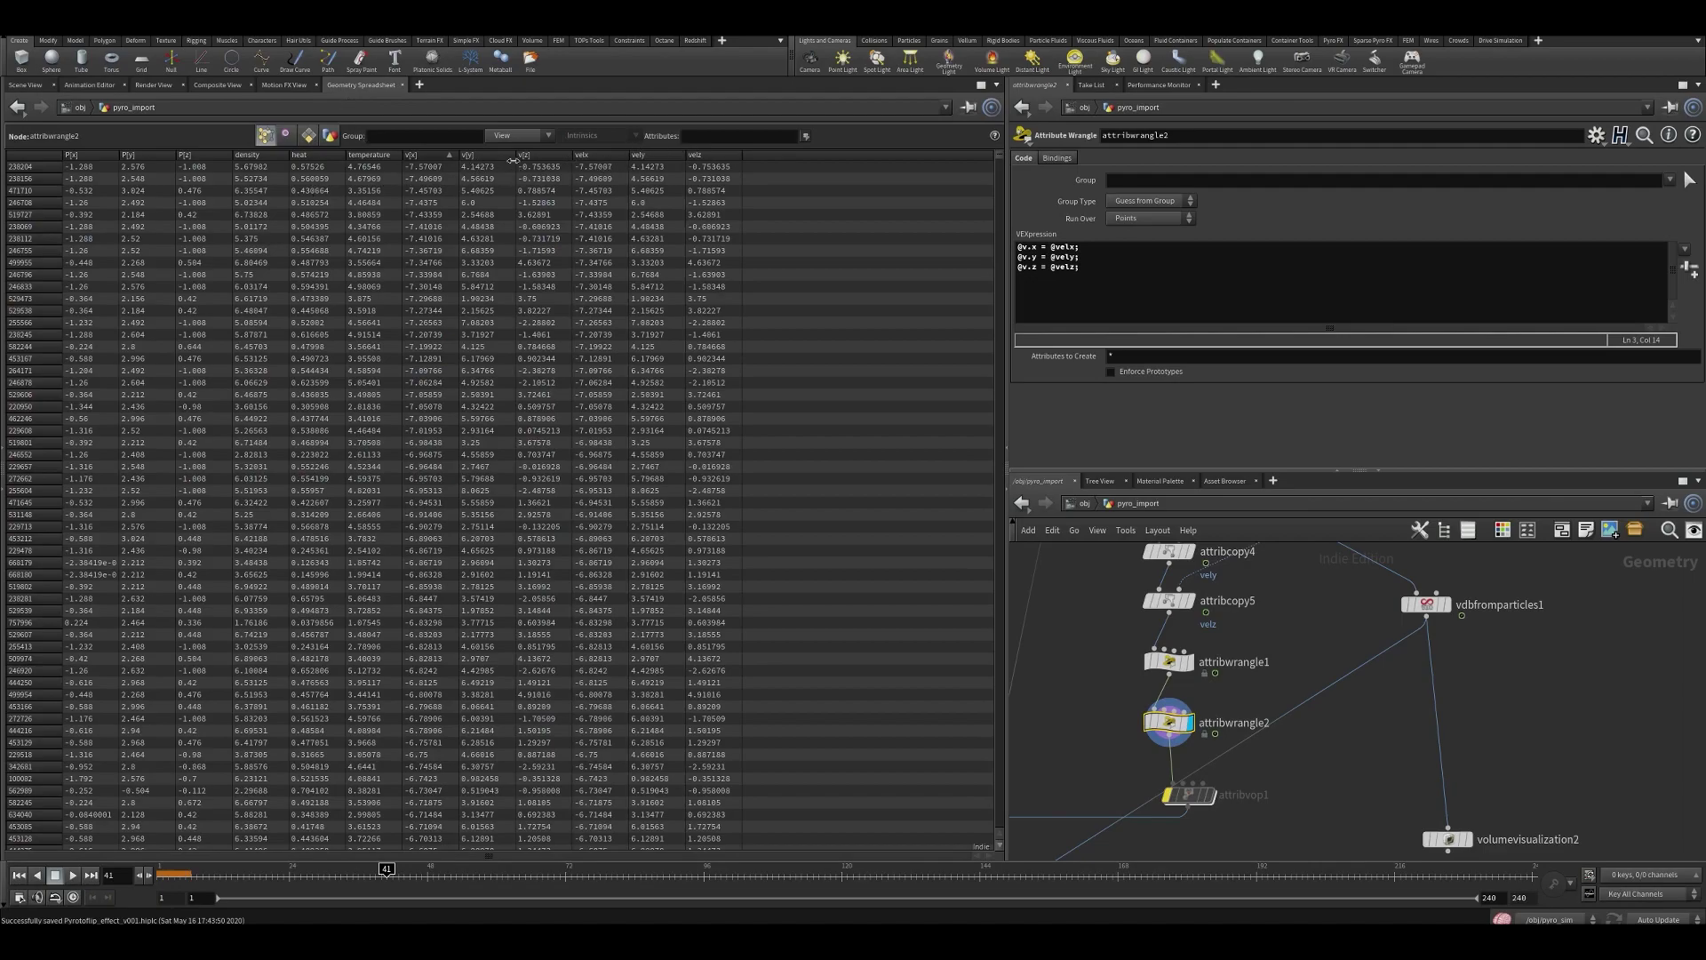
{"action": "left_click", "coordinate": [29, 86]}
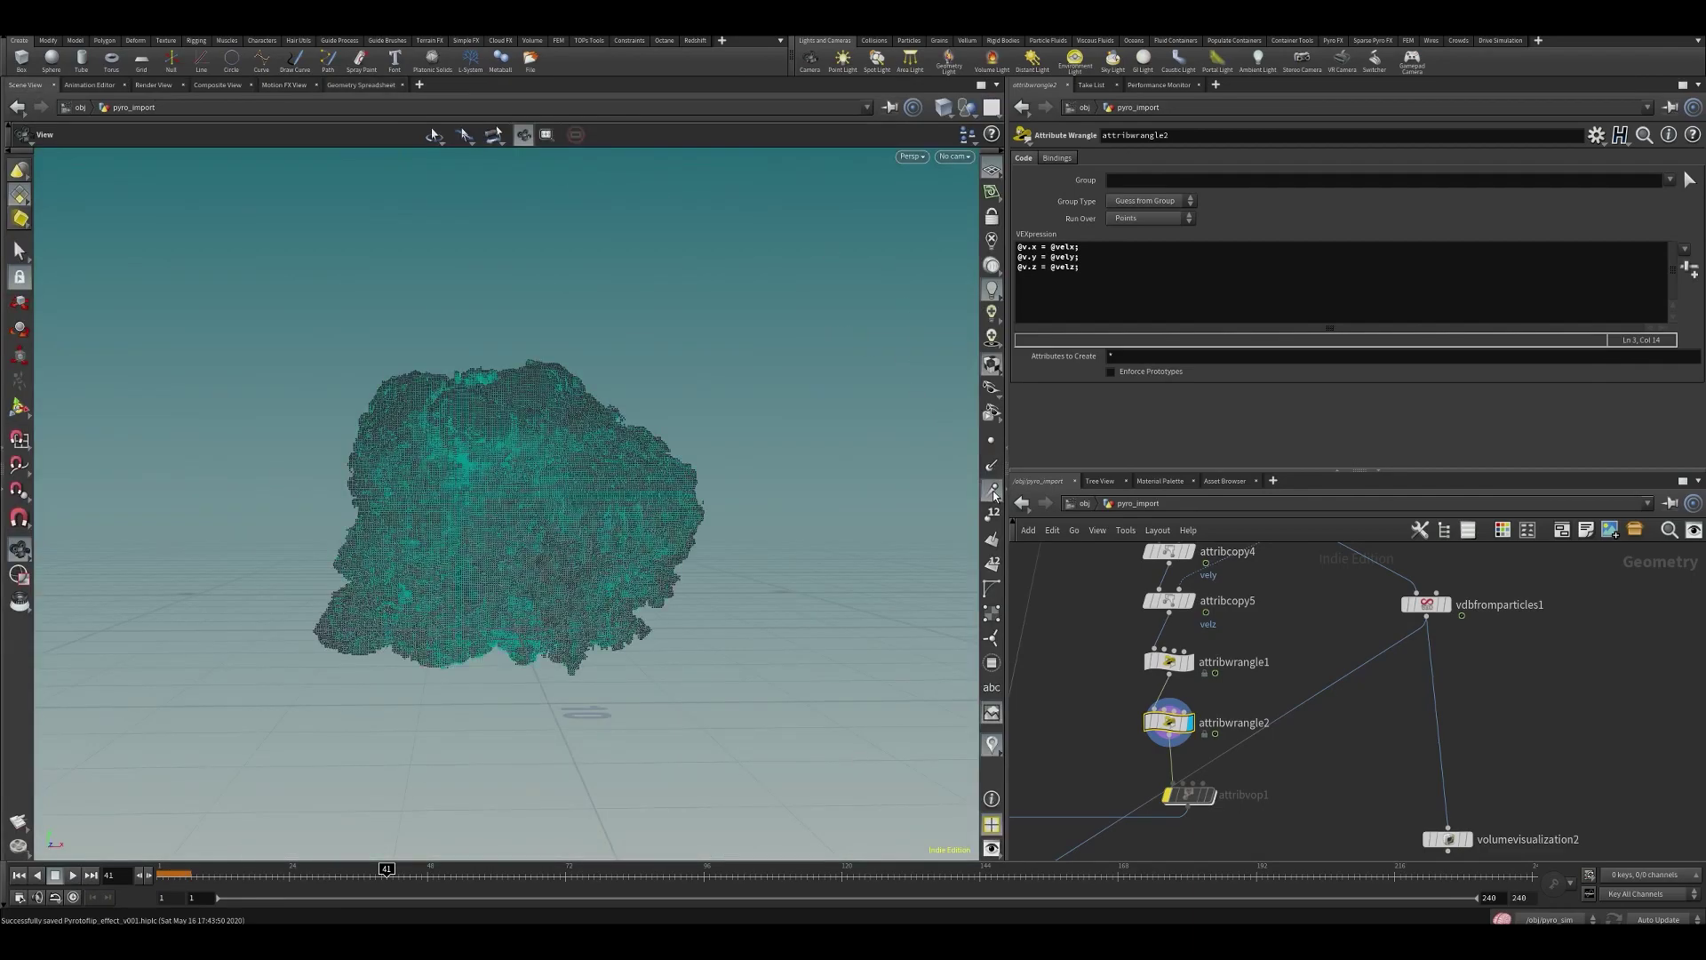
{"action": "left_click_drag", "start_coordinate": [533, 442], "coordinate": [657, 485]}
- Insert an Attribute Delete node on the wire between attribwrangle2 and attribvop1
{"action": "key", "text": "Tab"}
{"action": "type", "text": "attribvop"}
{"action": "key", "text": "Return"}
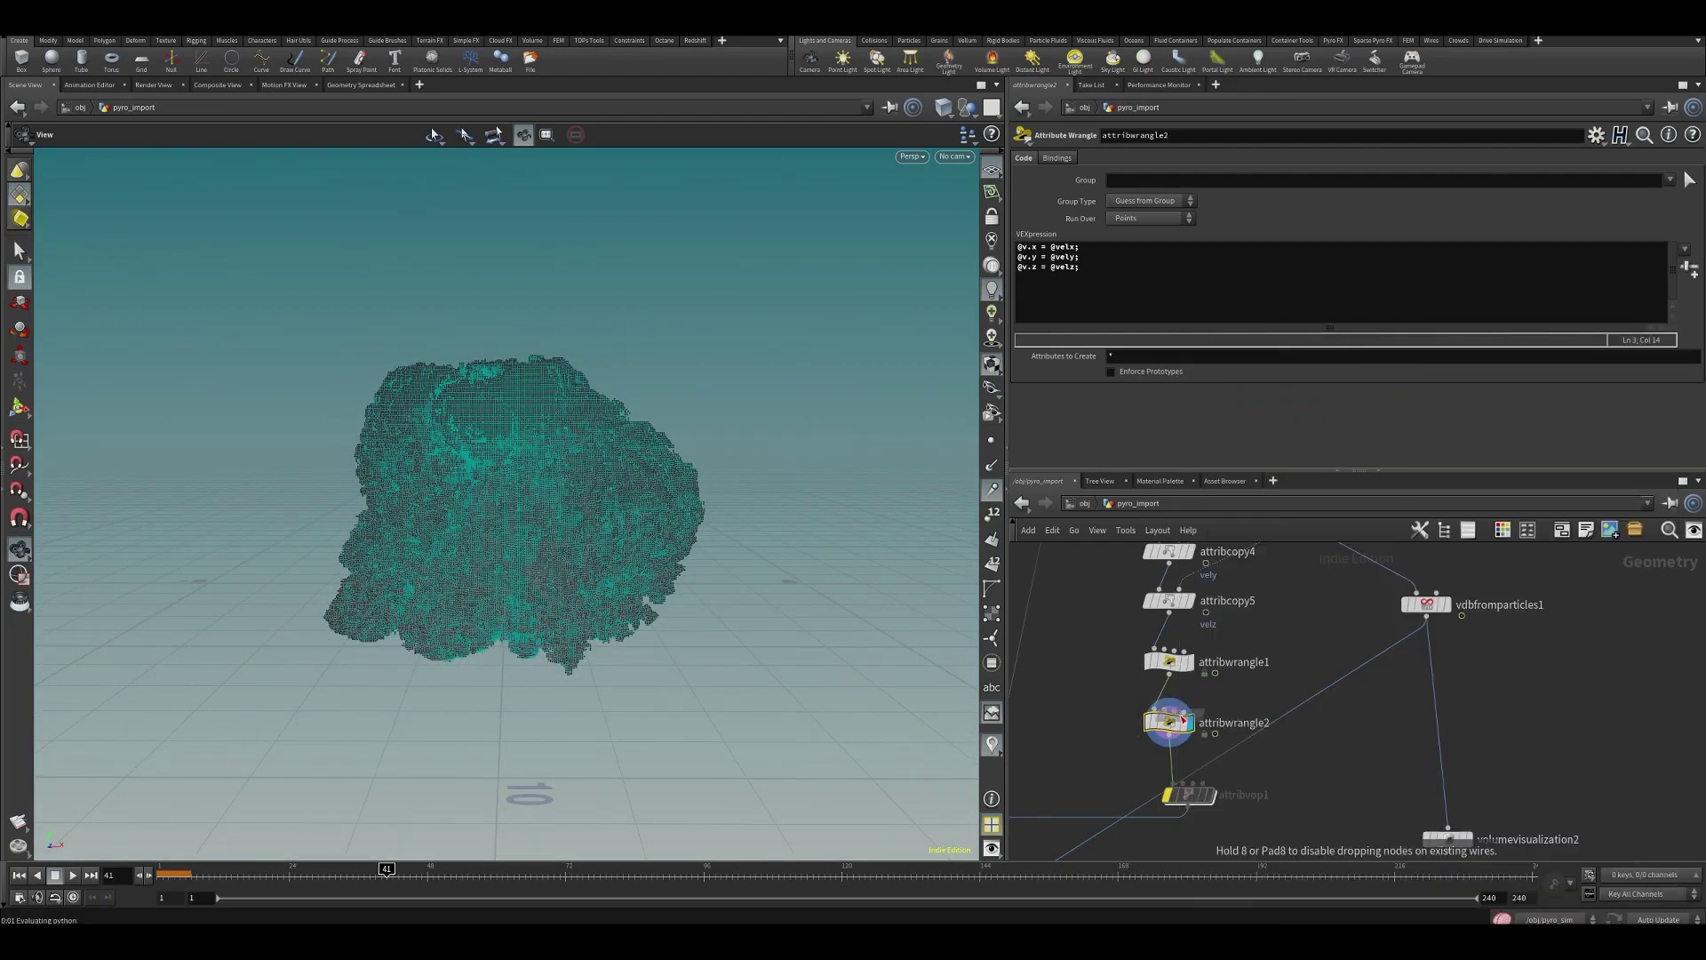
{"action": "left_click", "coordinate": [1174, 762]}
{"action": "key", "text": "ctrl+s"}
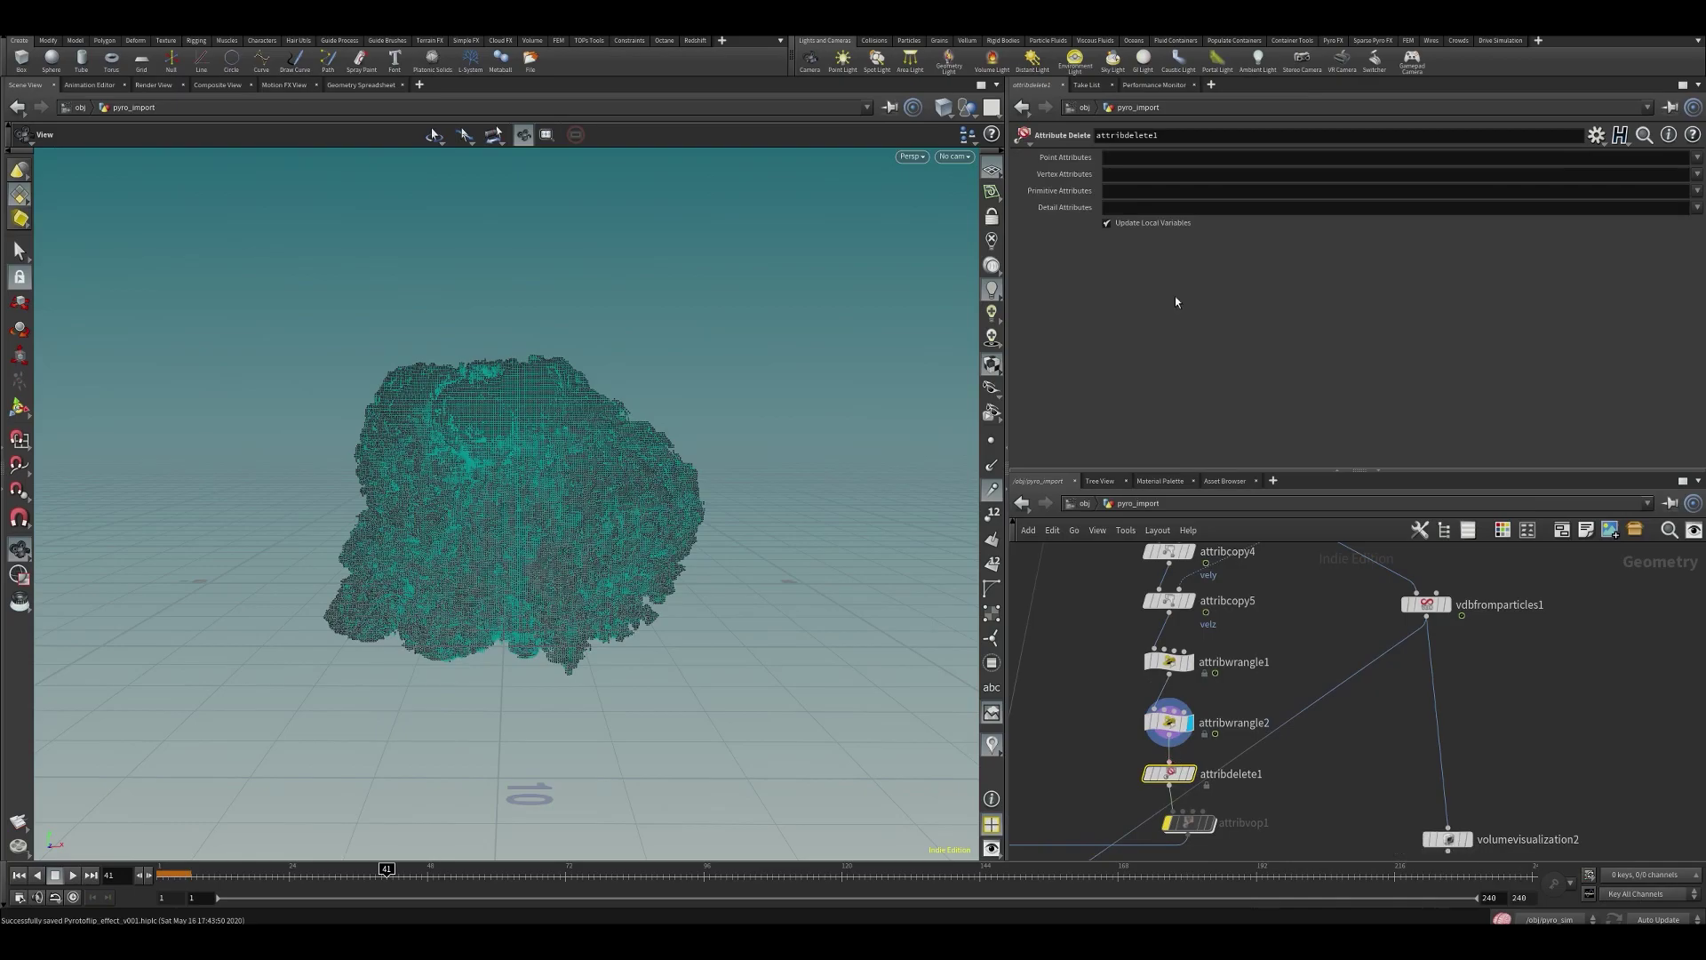
- Set attribdelete1's Point Attributes to velx, vely and velz
{"action": "left_click", "coordinate": [1697, 159]}
{"action": "left_click", "coordinate": [1659, 238]}
{"action": "left_click", "coordinate": [1697, 158]}
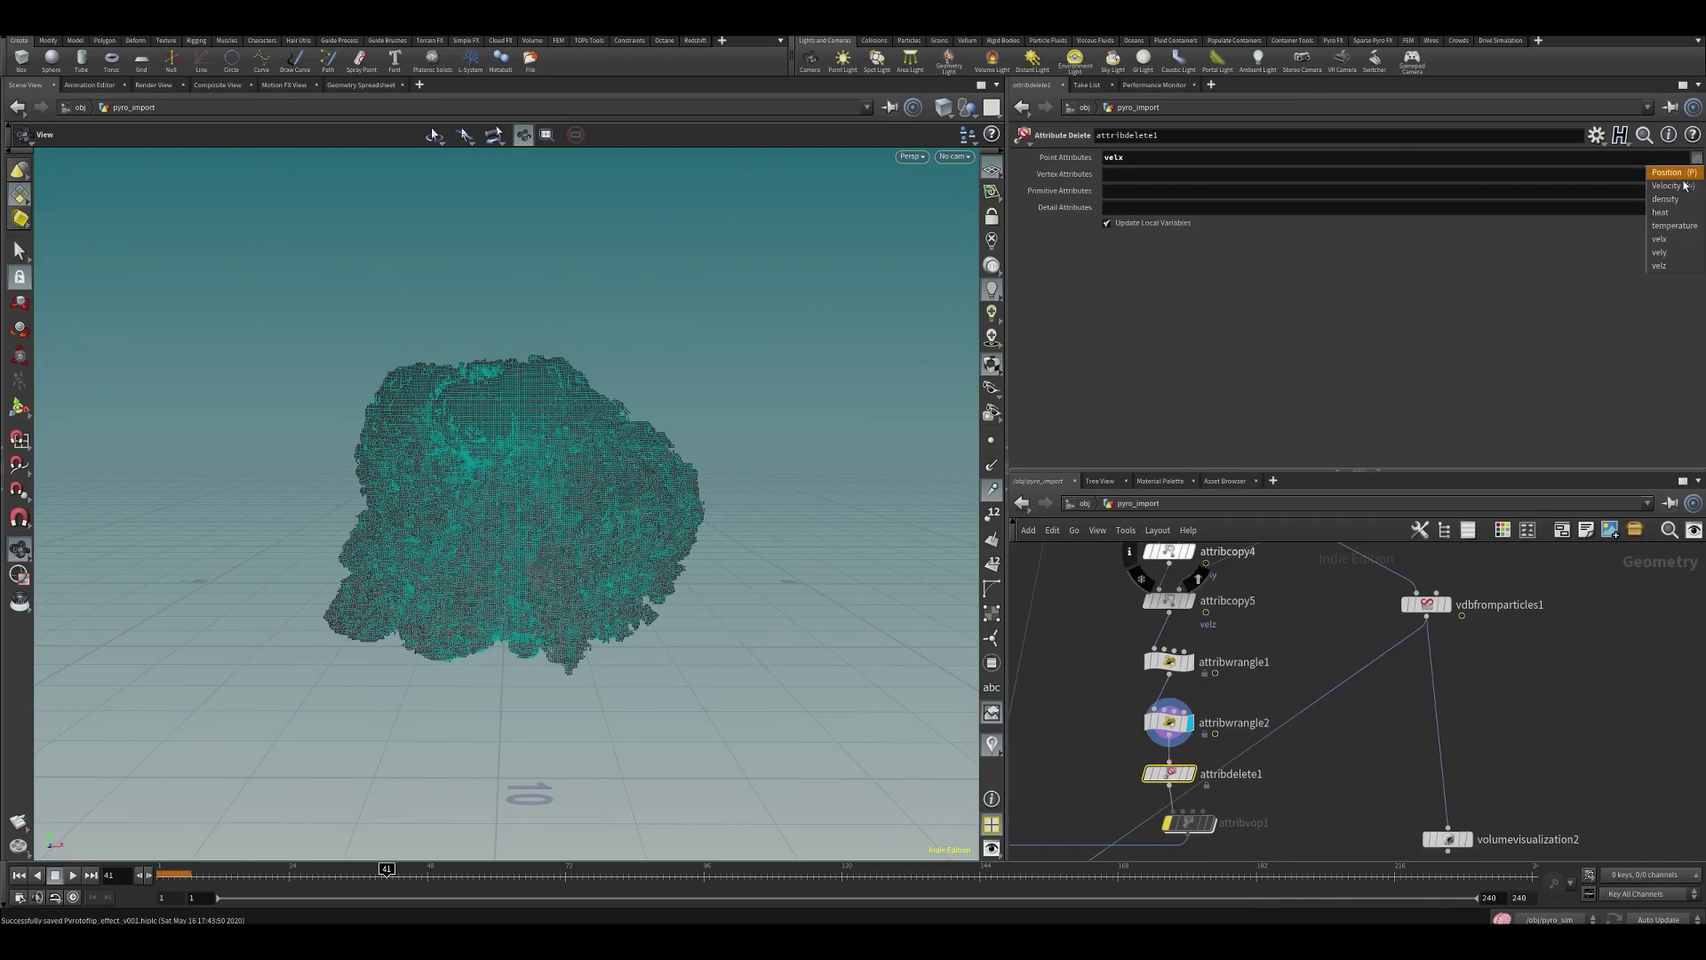
{"action": "left_click", "coordinate": [1659, 252]}
{"action": "left_click", "coordinate": [1698, 157]}
{"action": "left_click", "coordinate": [1659, 266]}
- Set attribdelete1's Detail Attributes to * so that all detail attributes are removed
{"action": "left_click", "coordinate": [1697, 207]}
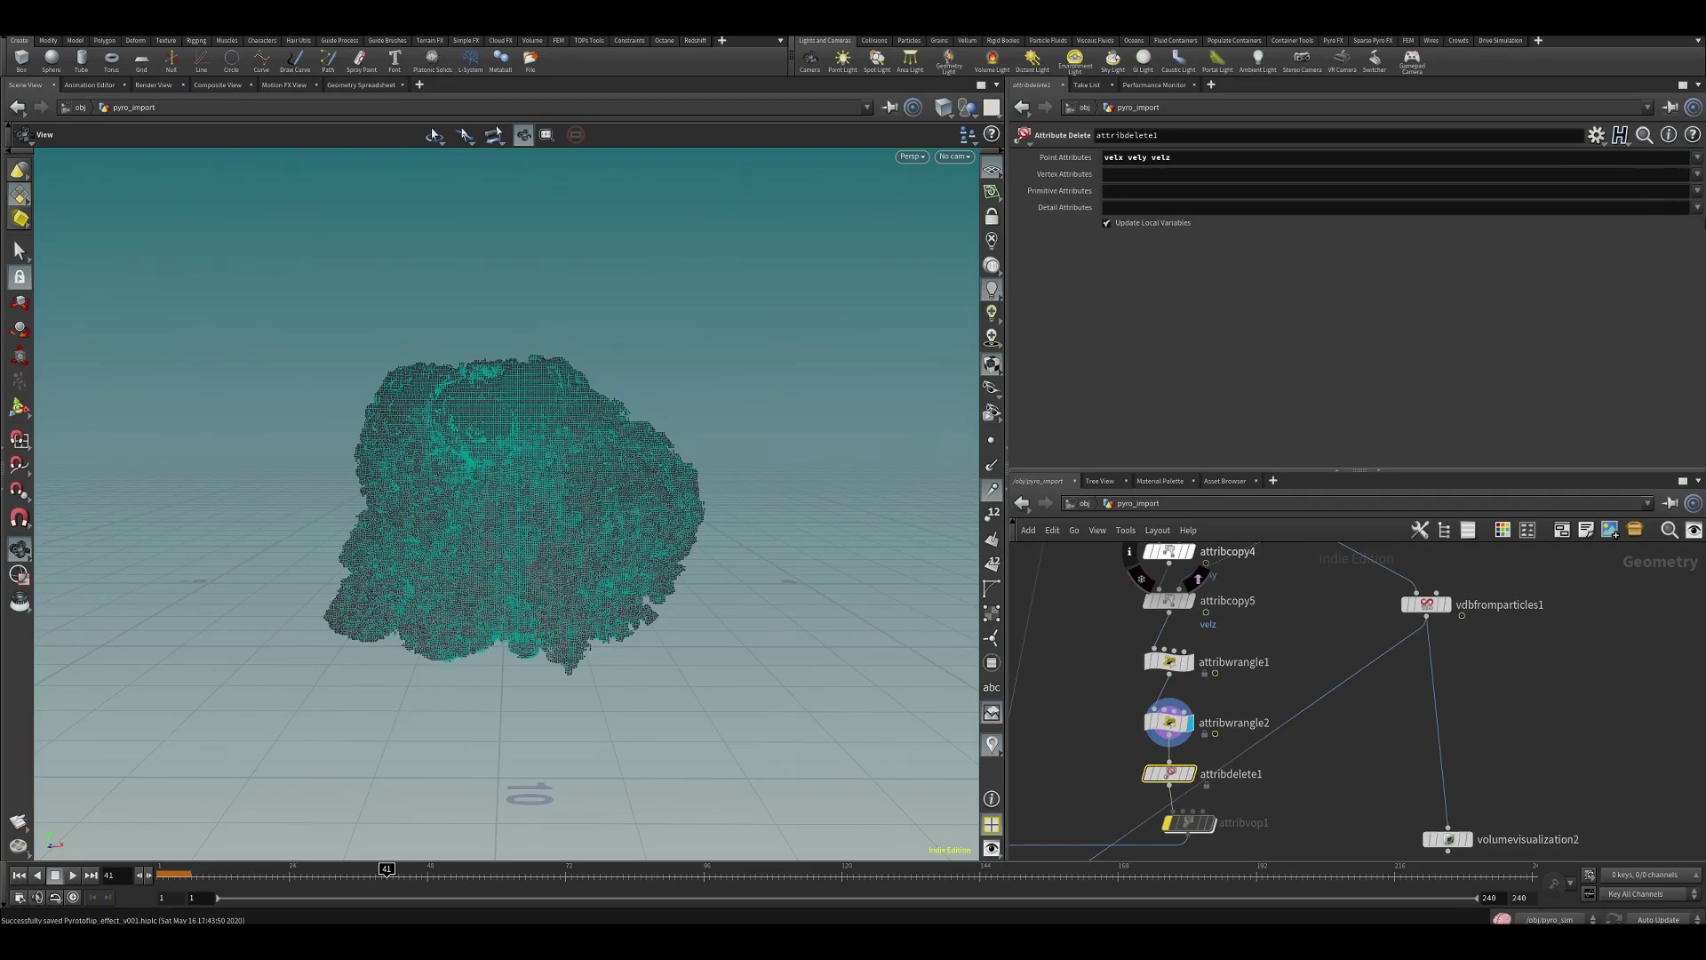
{"action": "left_click", "coordinate": [1180, 207]}
{"action": "type", "text": "*"}
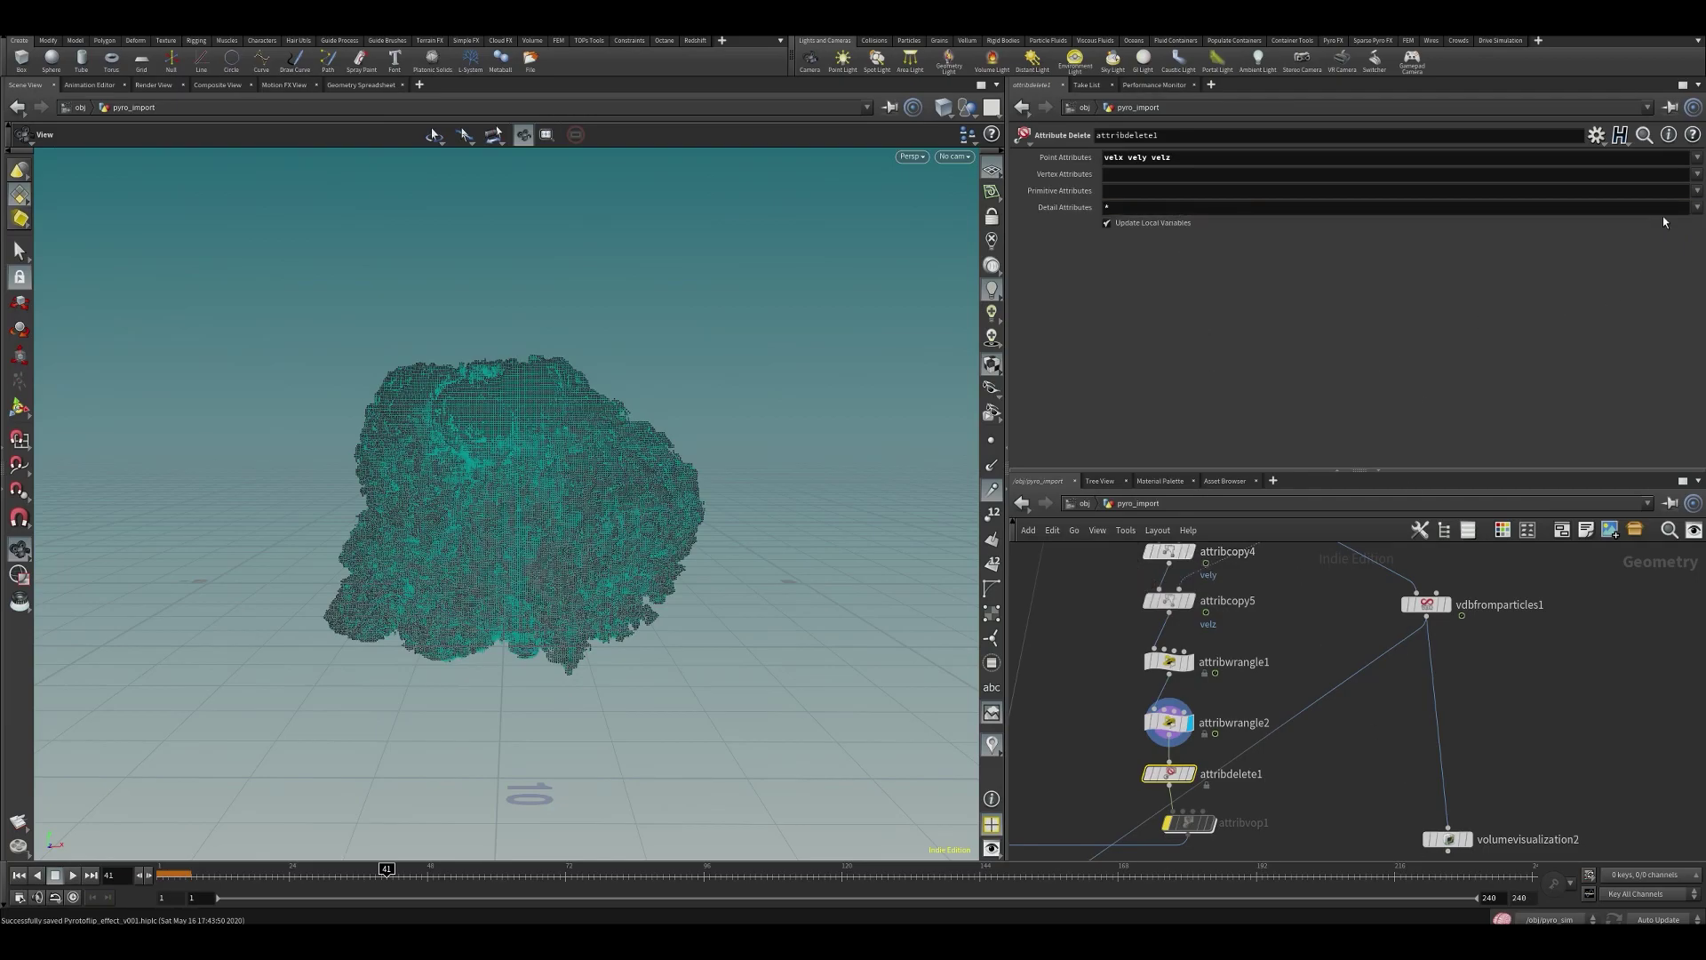
{"action": "left_click", "coordinate": [1699, 191]}
{"action": "left_click", "coordinate": [1674, 198]}
- Display attribdelete1 and examine its remaining point attributes in the node info
{"action": "middle_click", "coordinate": [1163, 731]}
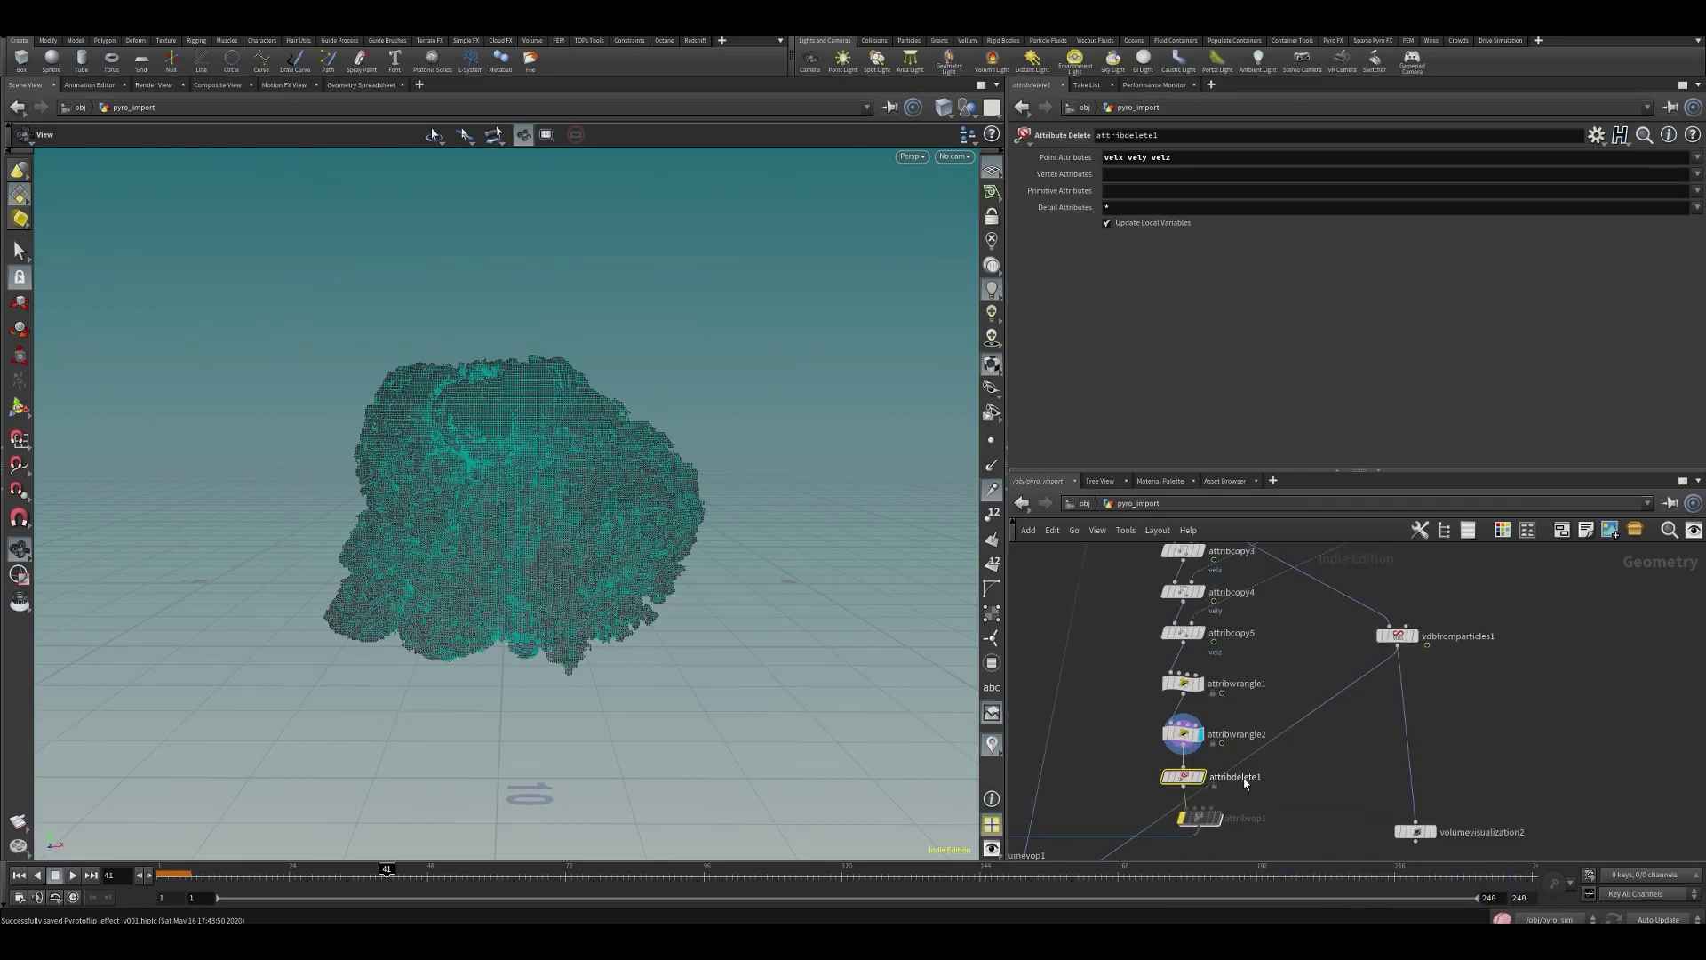
{"action": "middle_click", "coordinate": [1184, 778]}
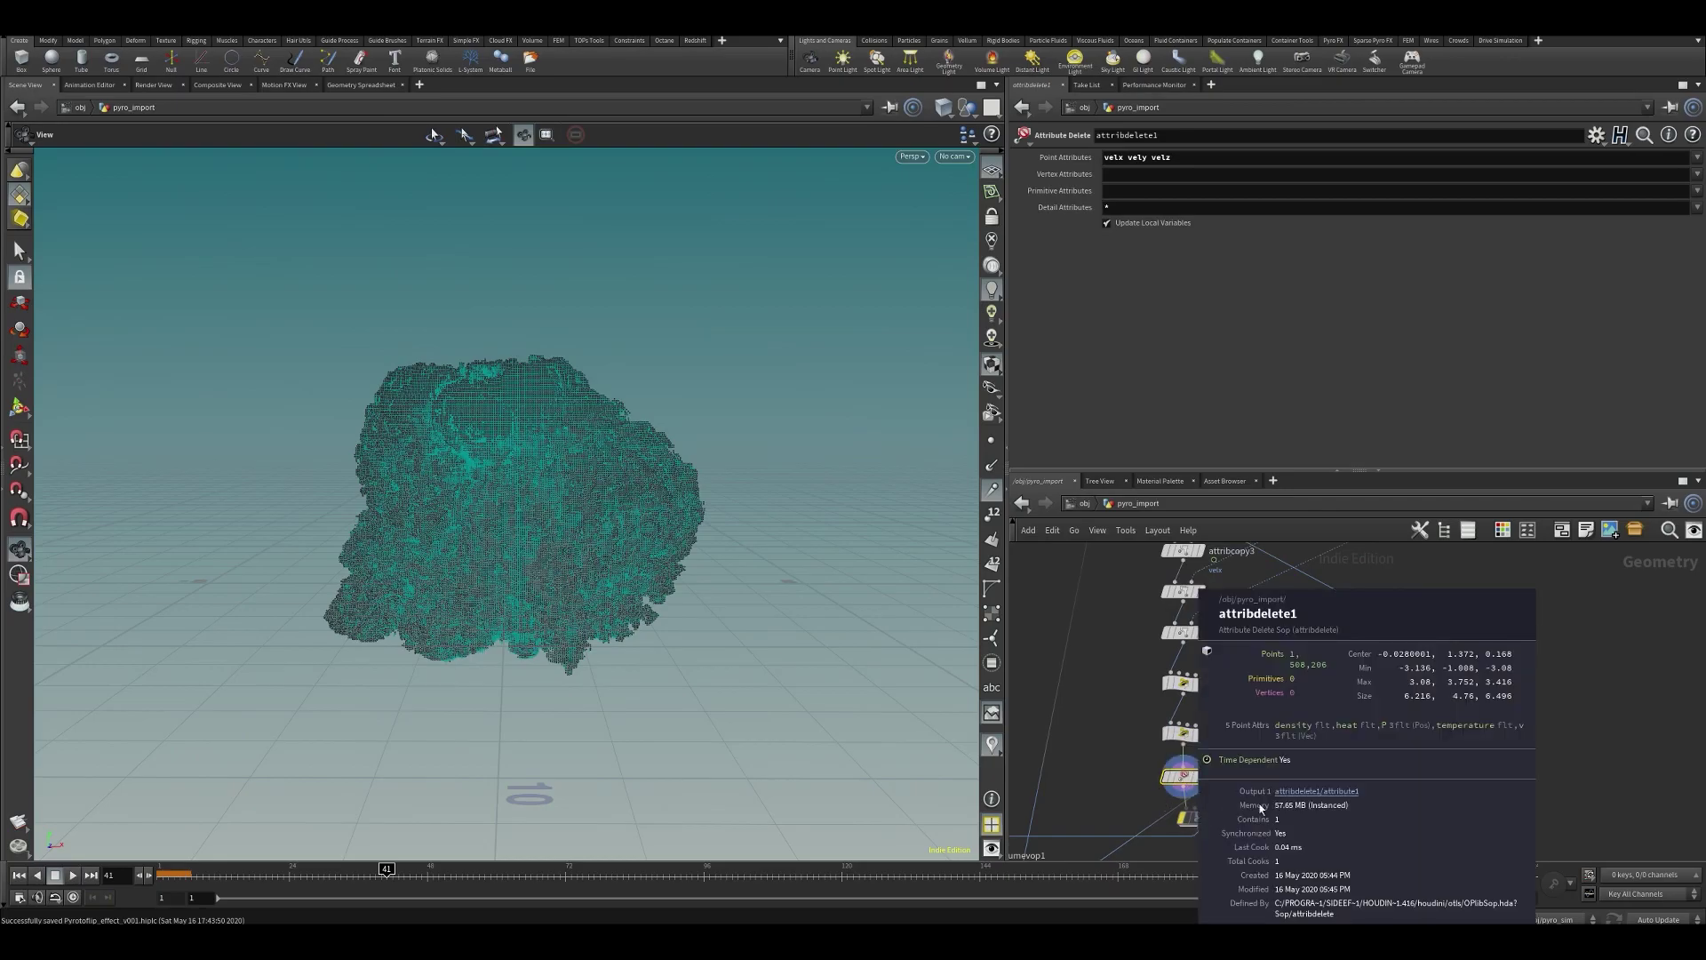
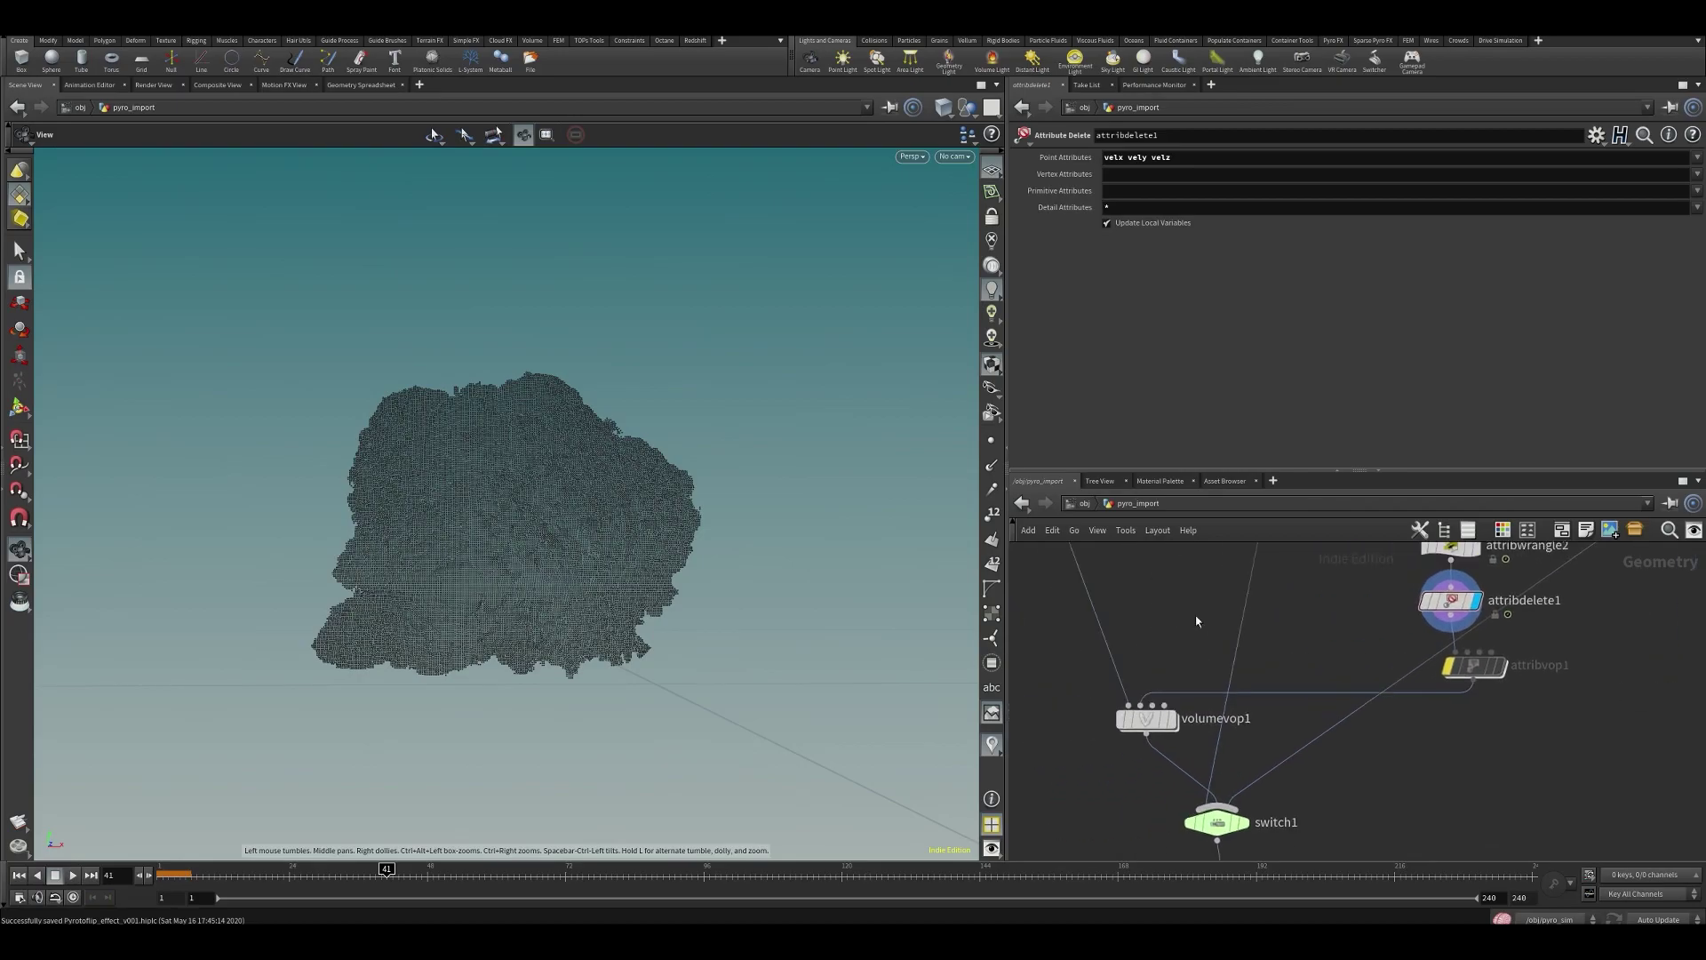
{"action": "middle_click_drag", "start_coordinate": [1467, 743], "coordinate": [1384, 727]}
{"action": "scroll", "coordinate": [1378, 722], "scroll_direction": "down", "scroll_amount": 2}
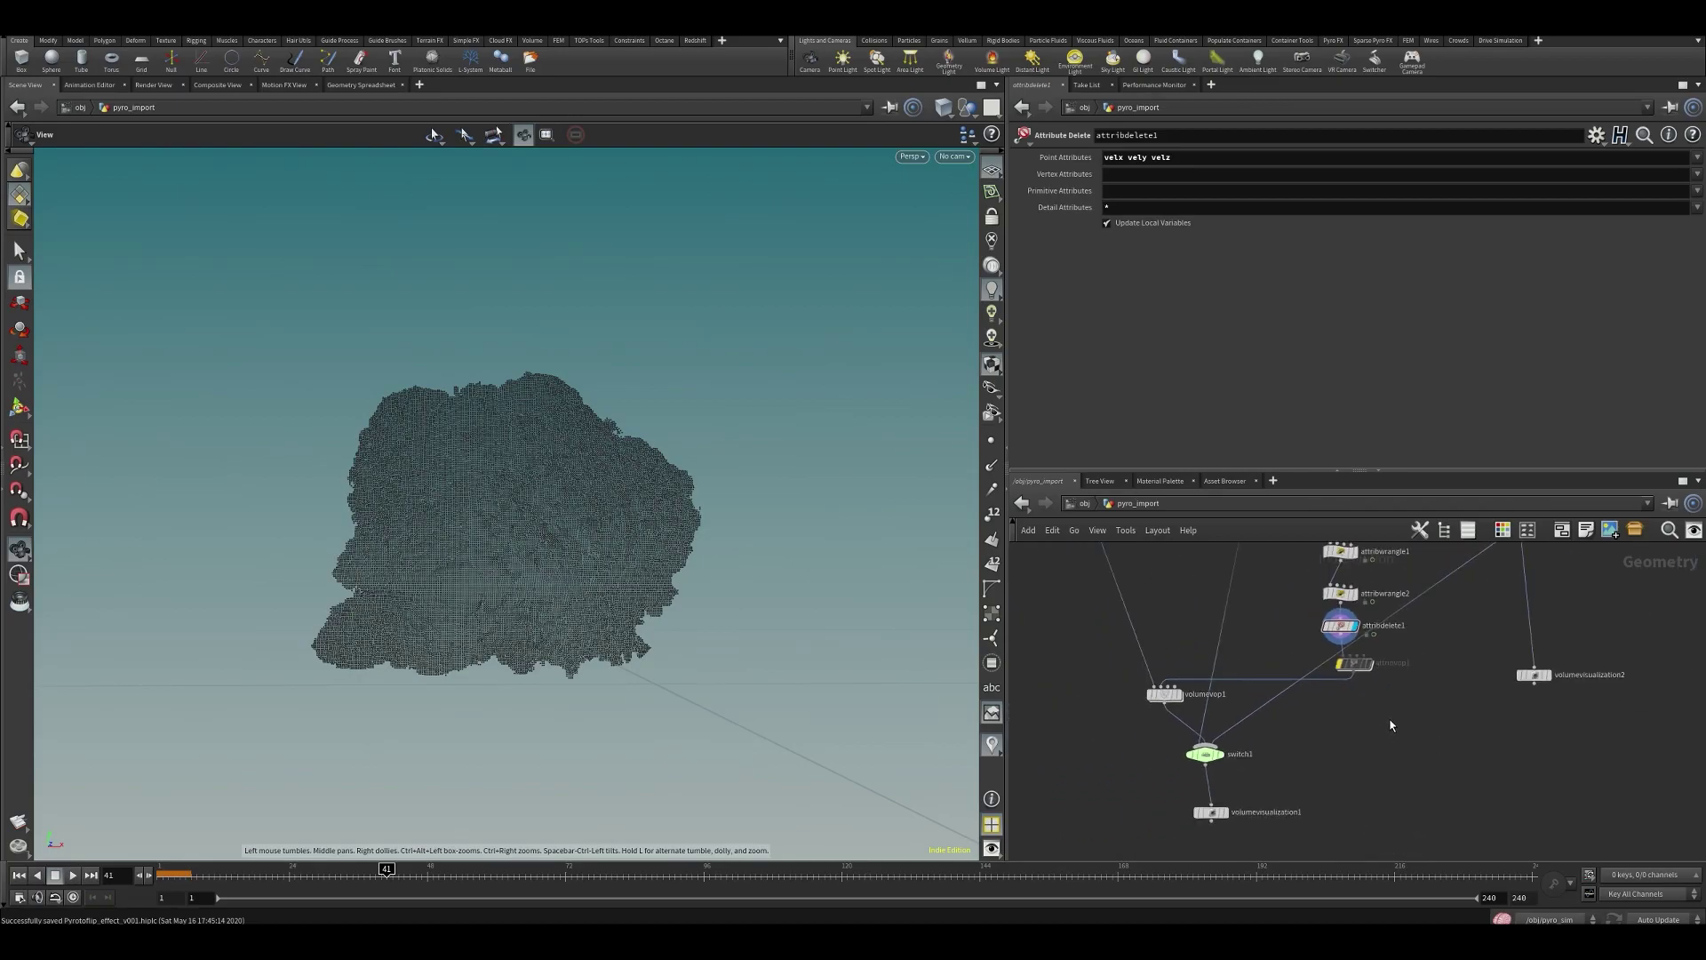
{"action": "mouse_move", "coordinate": [1340, 670]}
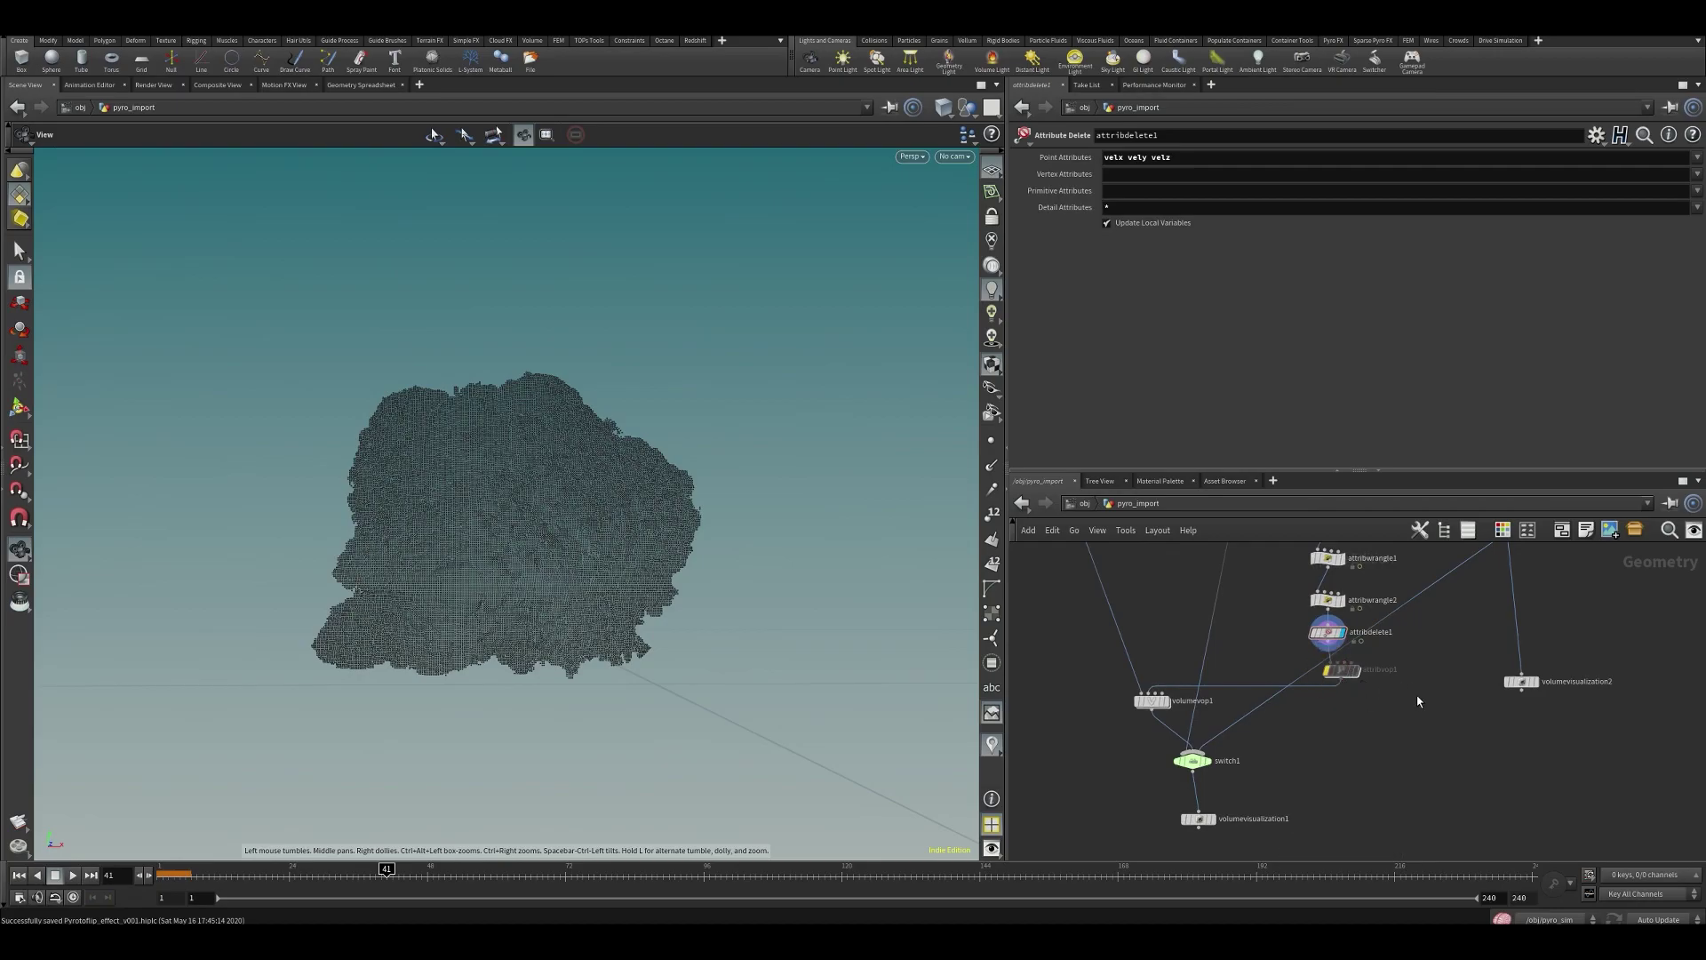
{"action": "scroll", "coordinate": [1338, 674], "scroll_direction": "up", "scroll_amount": 1}
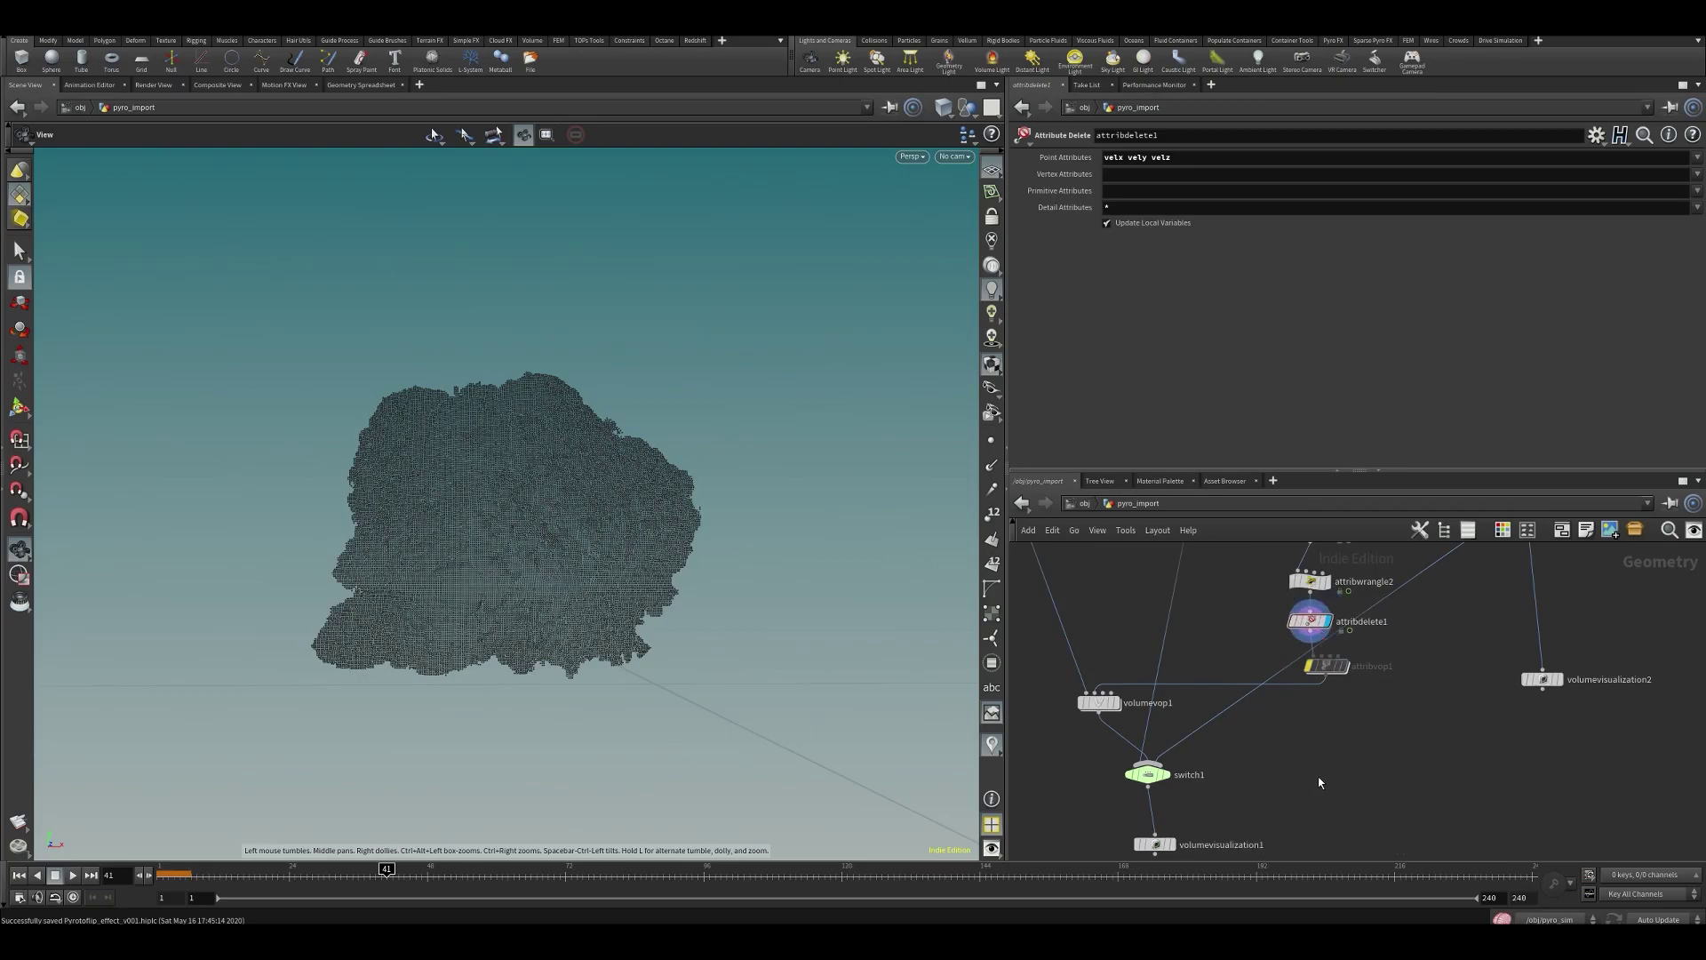
{"action": "middle_click_drag", "start_coordinate": [1319, 782], "coordinate": [1317, 798]}
{"action": "middle_click_drag", "start_coordinate": [1221, 758], "coordinate": [1303, 739]}
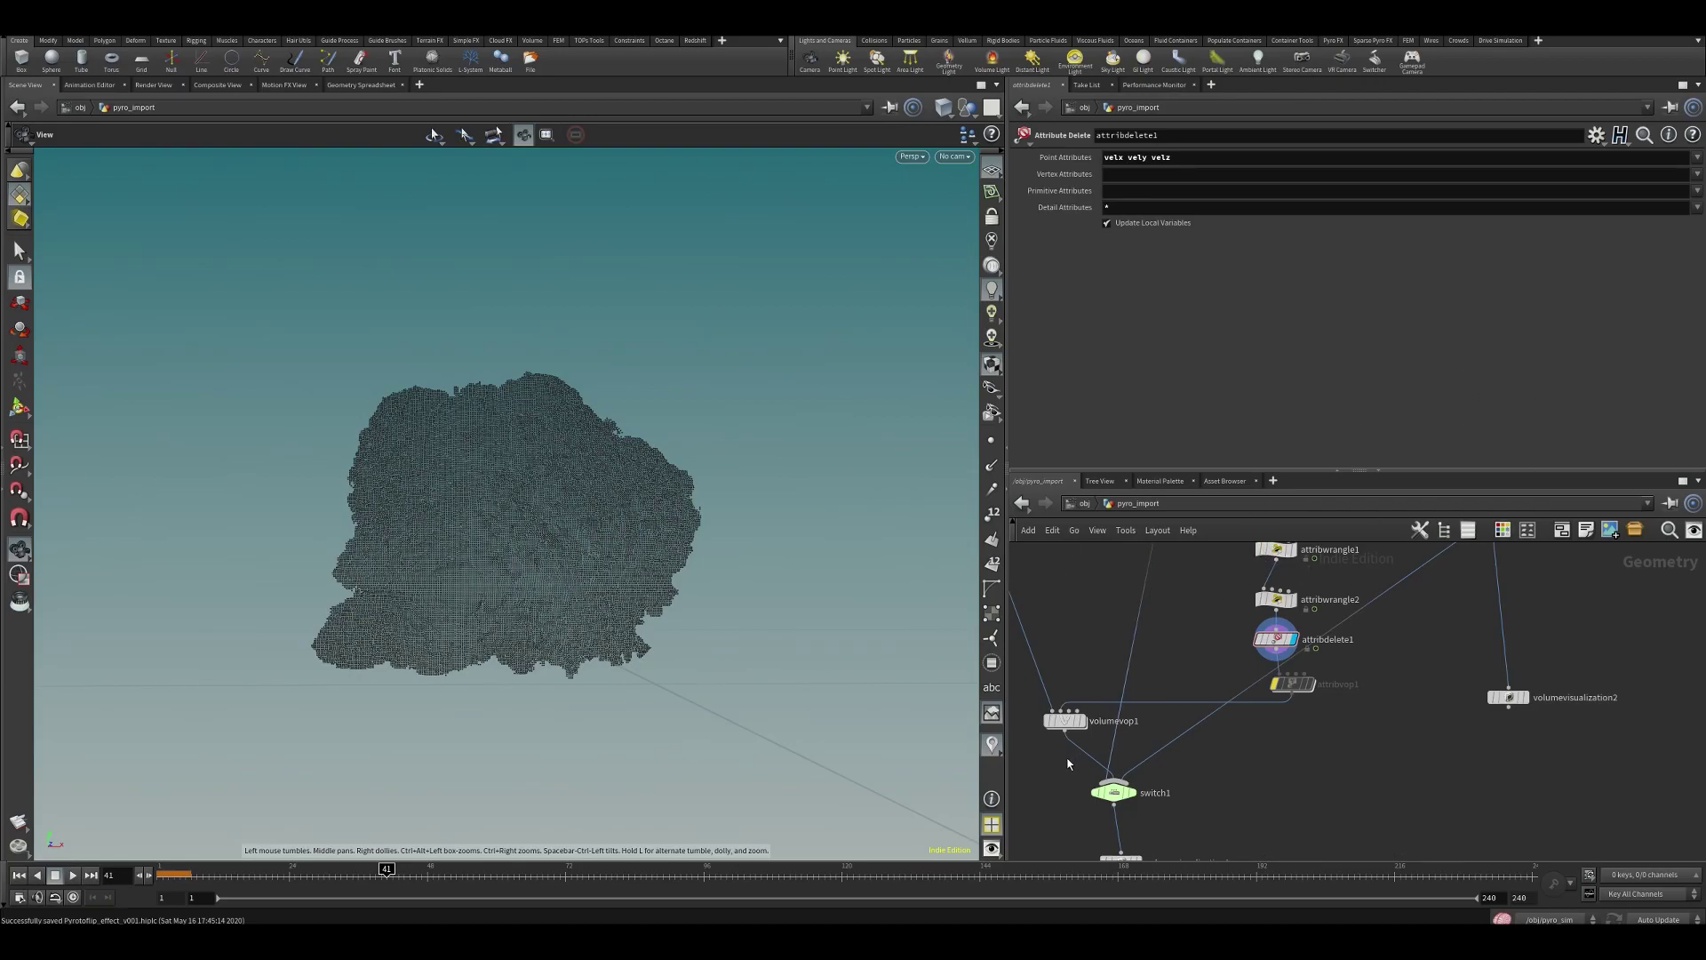
- Add a VDB from Particles node below attribdelete1, wired to its output
{"action": "scroll", "coordinate": [1222, 770], "scroll_direction": "down", "scroll_amount": 2}
{"action": "key", "text": "Tab"}
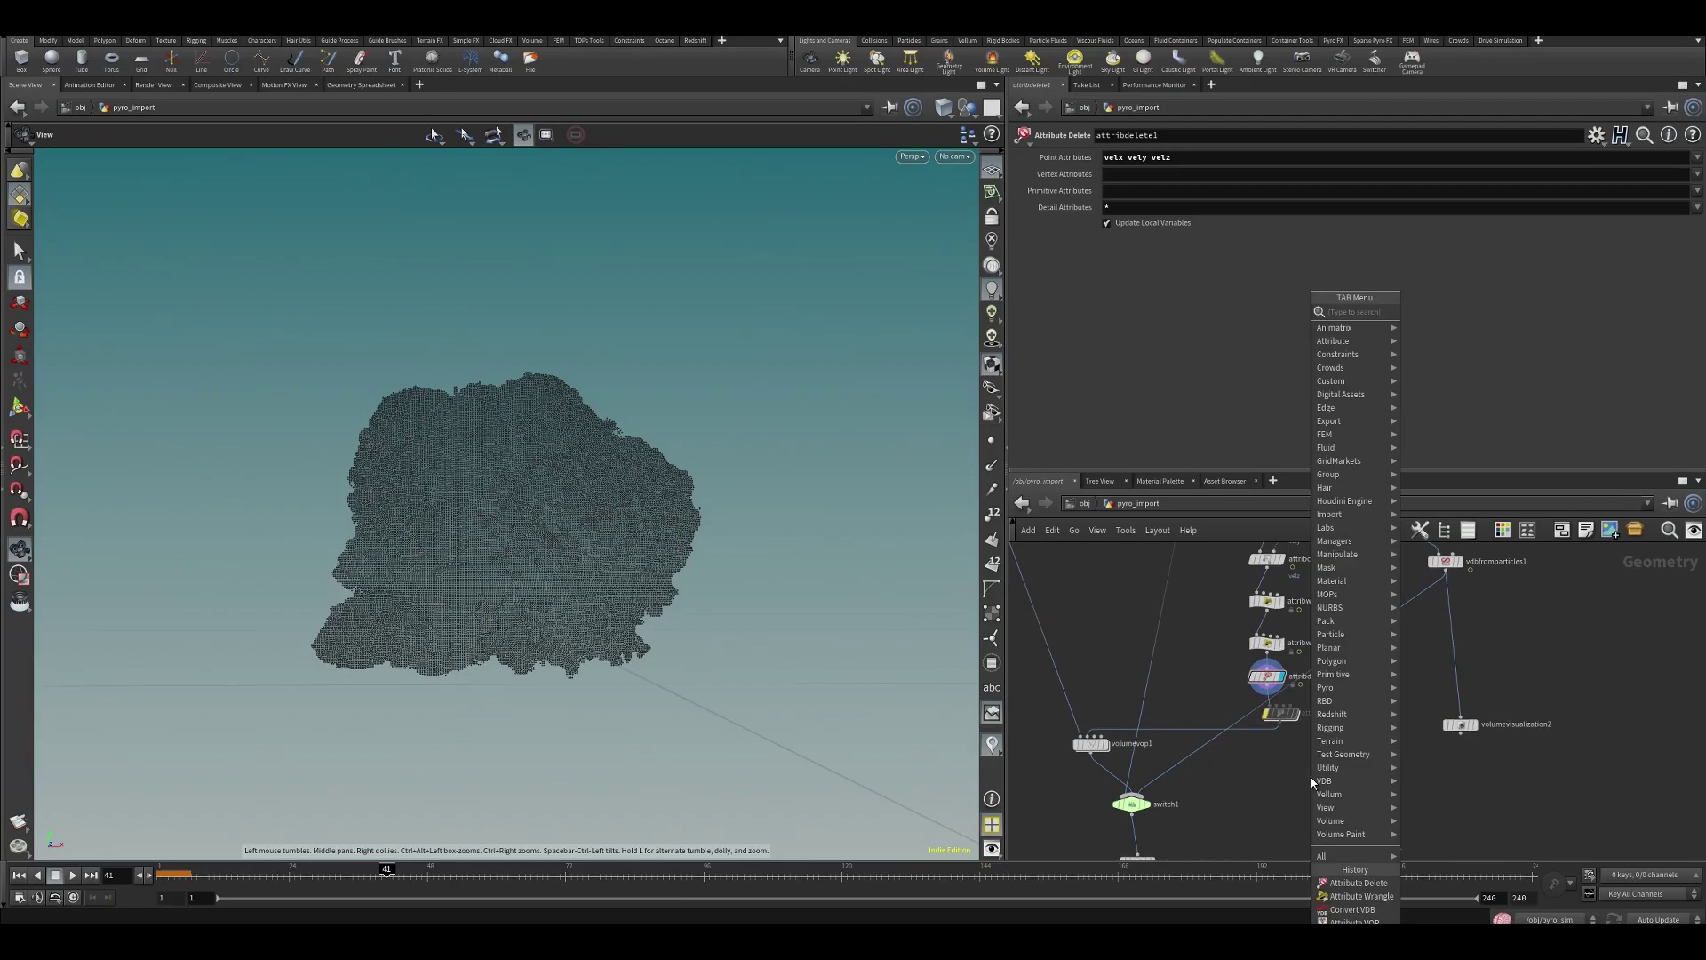
{"action": "type", "text": "vdb fr"}
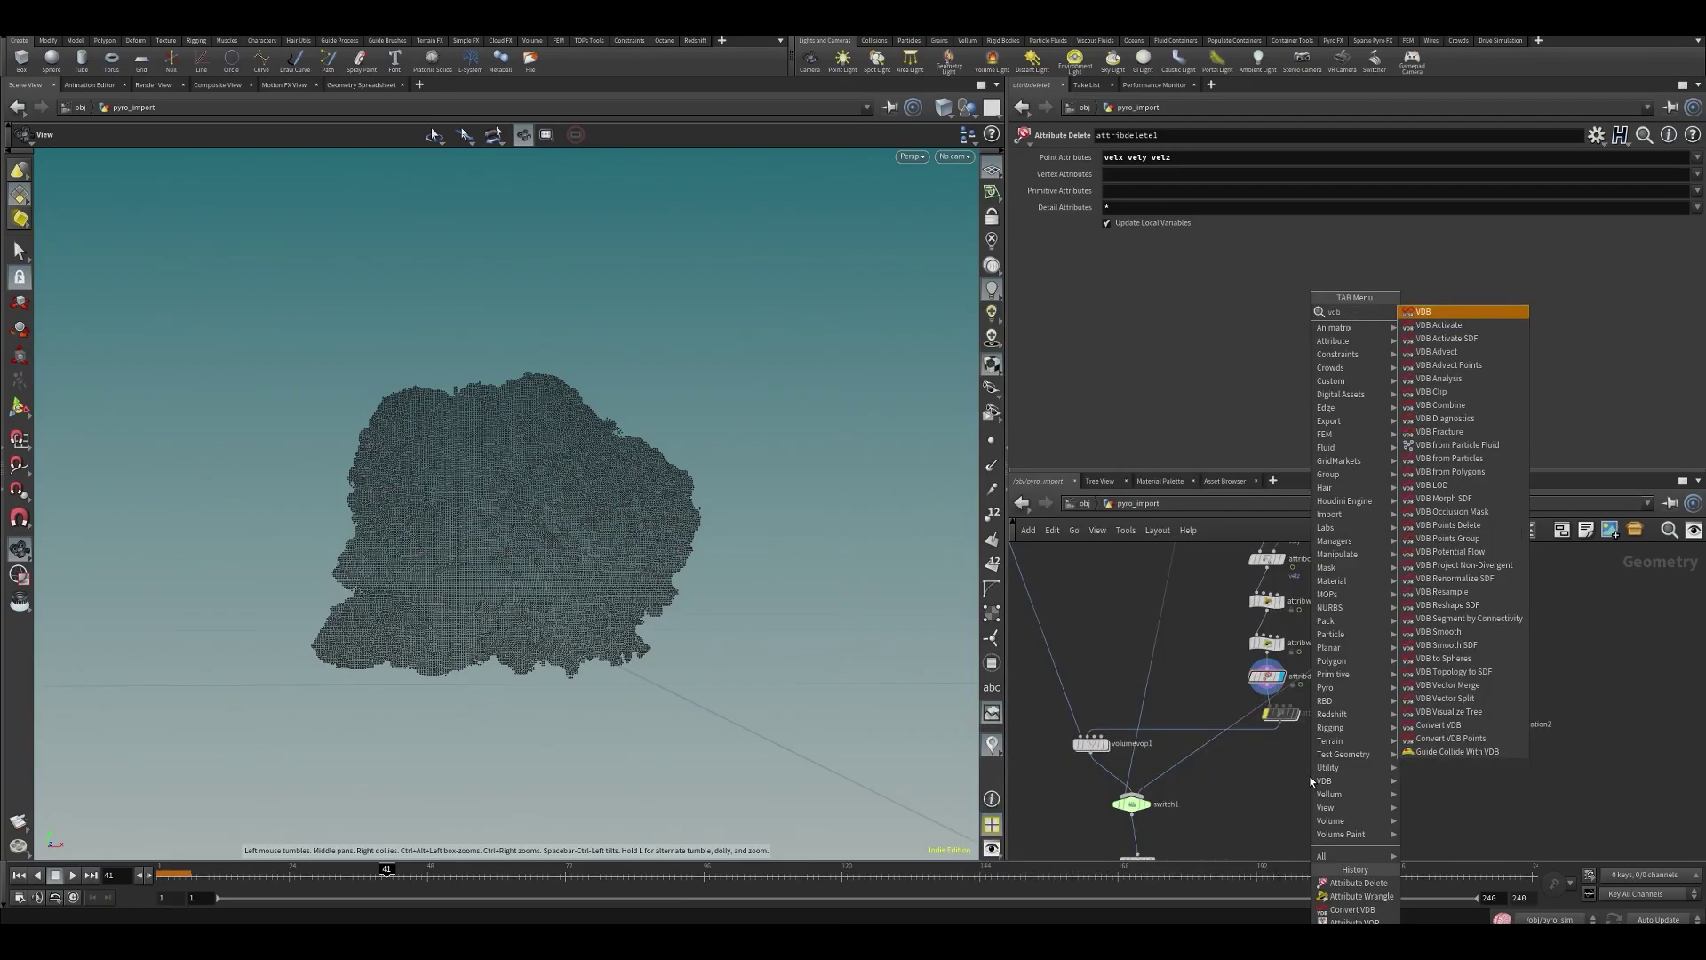
{"action": "left_click", "coordinate": [1457, 339]}
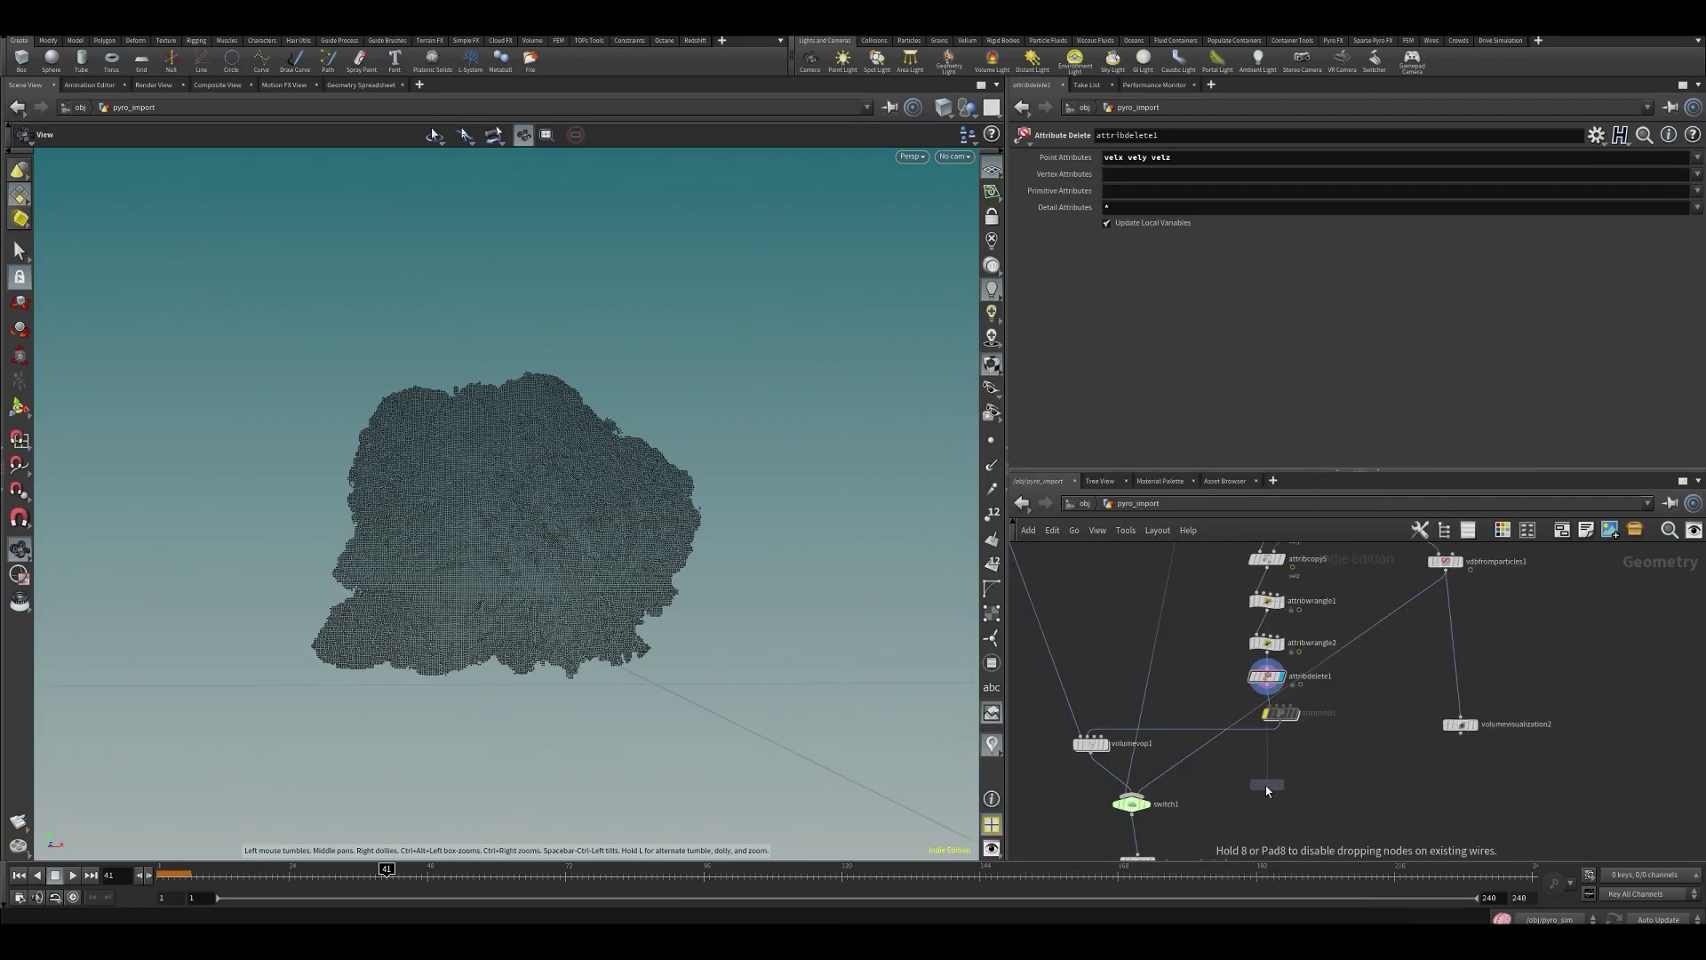
{"action": "left_click", "coordinate": [1265, 786]}
{"action": "left_click", "coordinate": [1262, 723]}
{"action": "left_click", "coordinate": [1265, 779]}
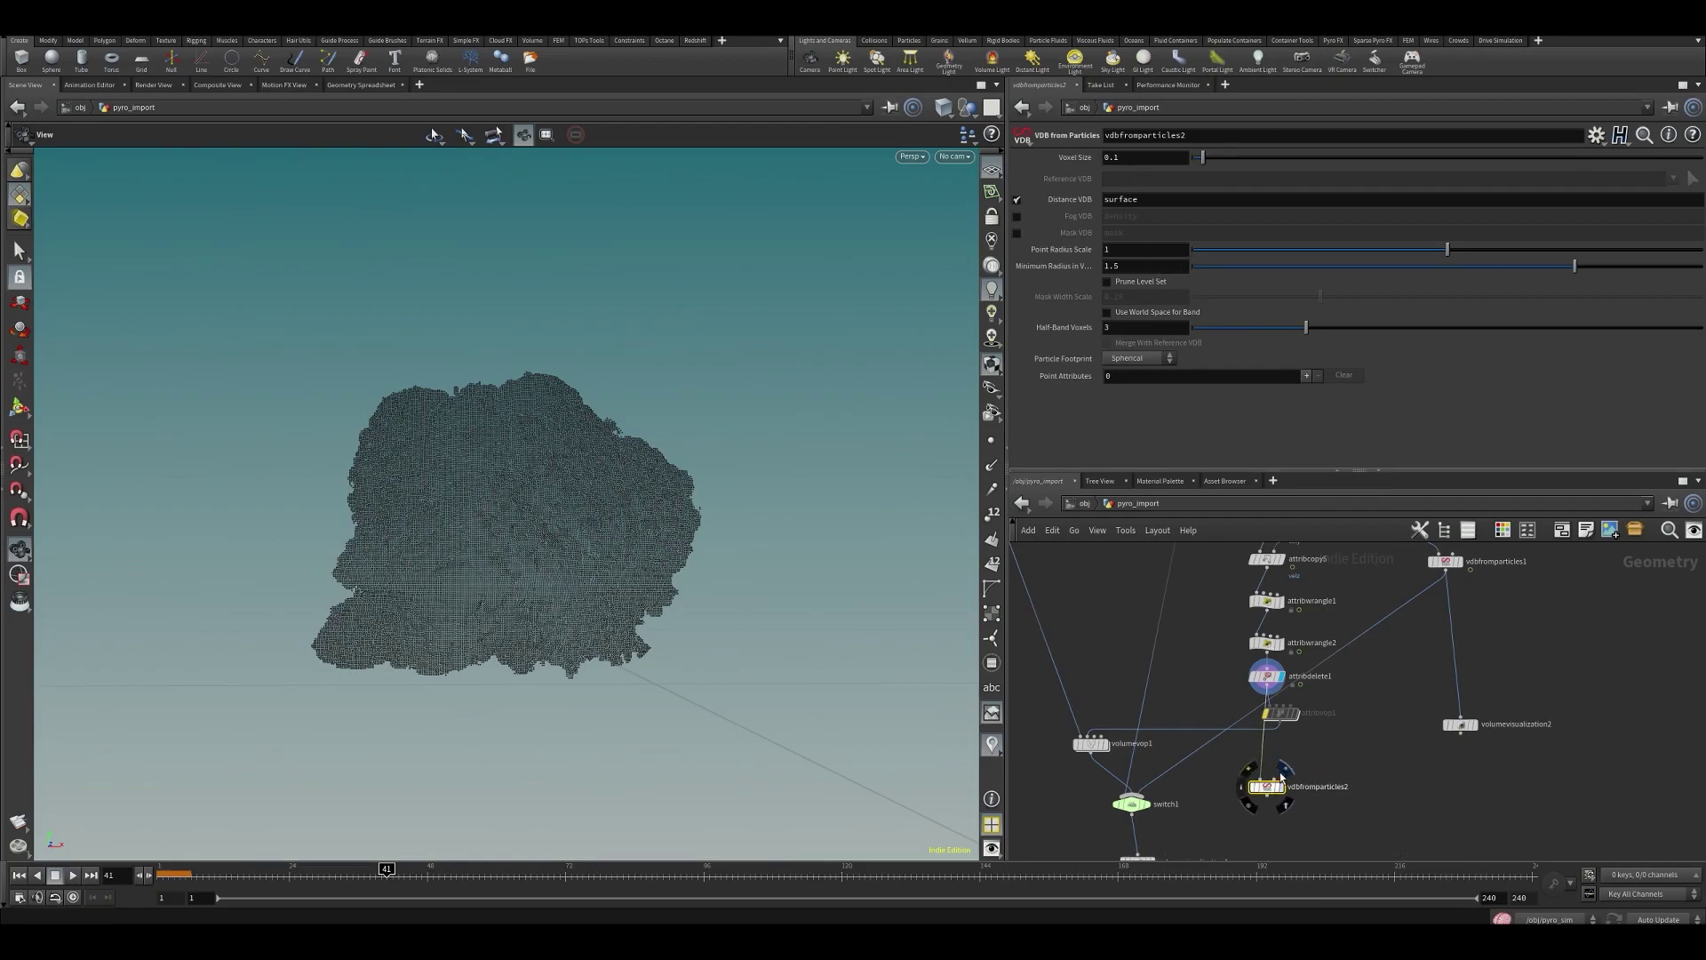
- Disable the Distance VDB output on vdbfromparticles2 and add a point attribute entry that uses v
{"action": "left_click", "coordinate": [1017, 200]}
{"action": "left_click", "coordinate": [1307, 375]}
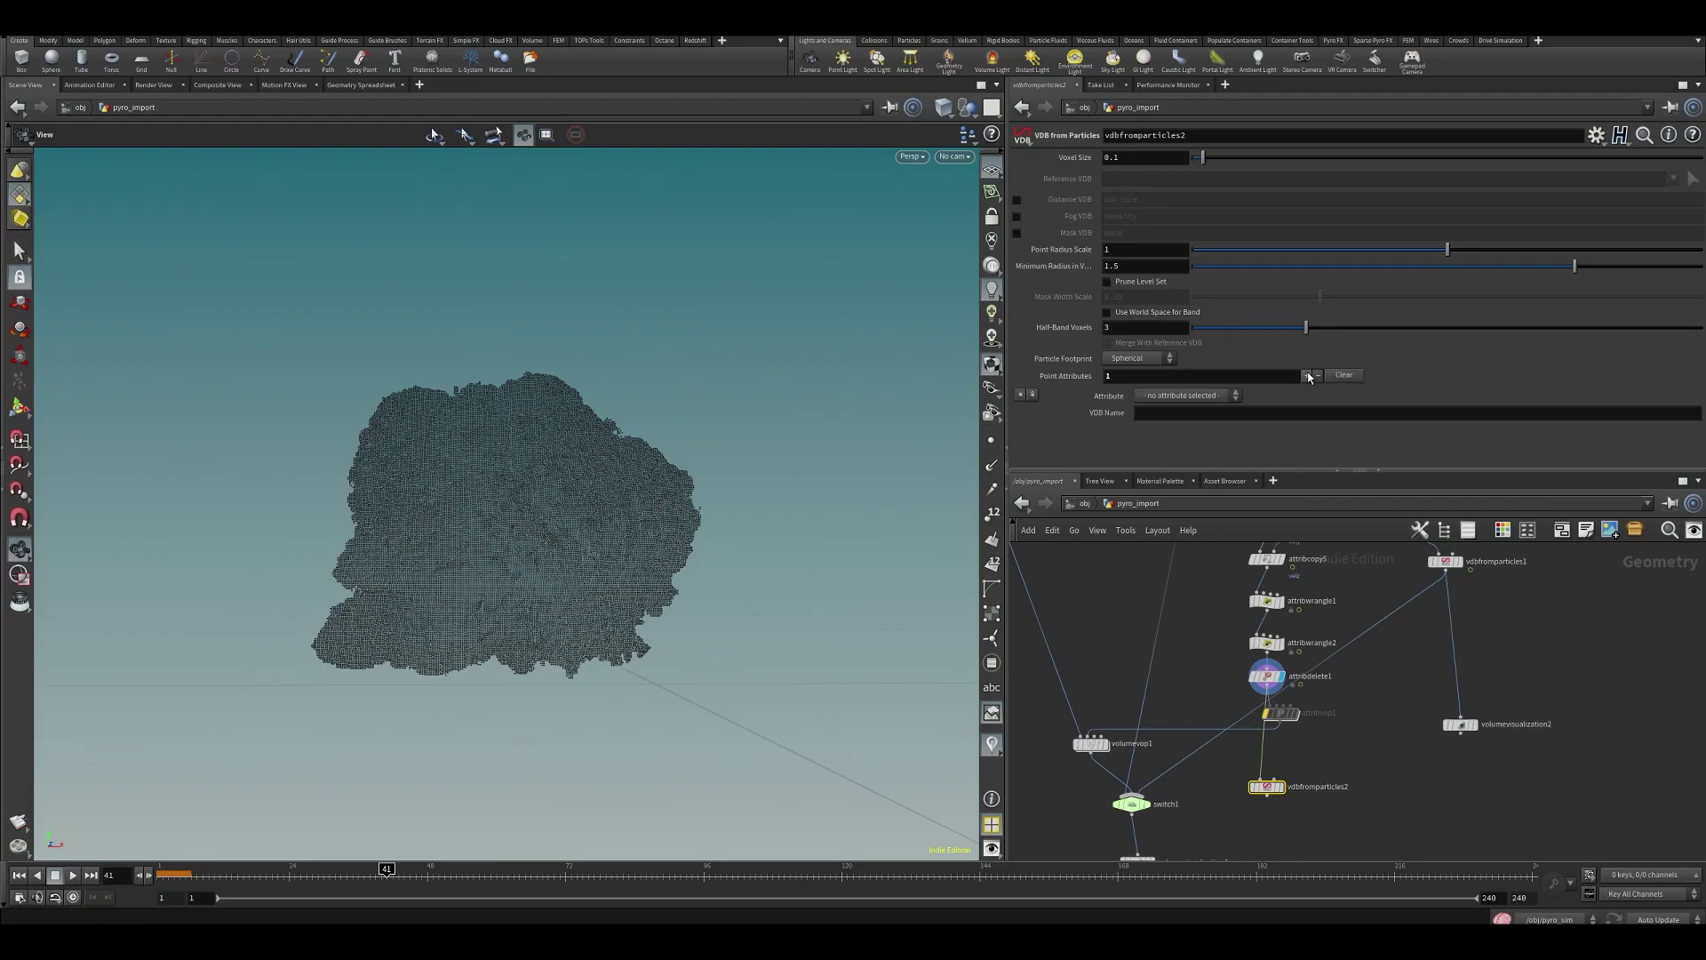
{"action": "left_click", "coordinate": [1200, 396]}
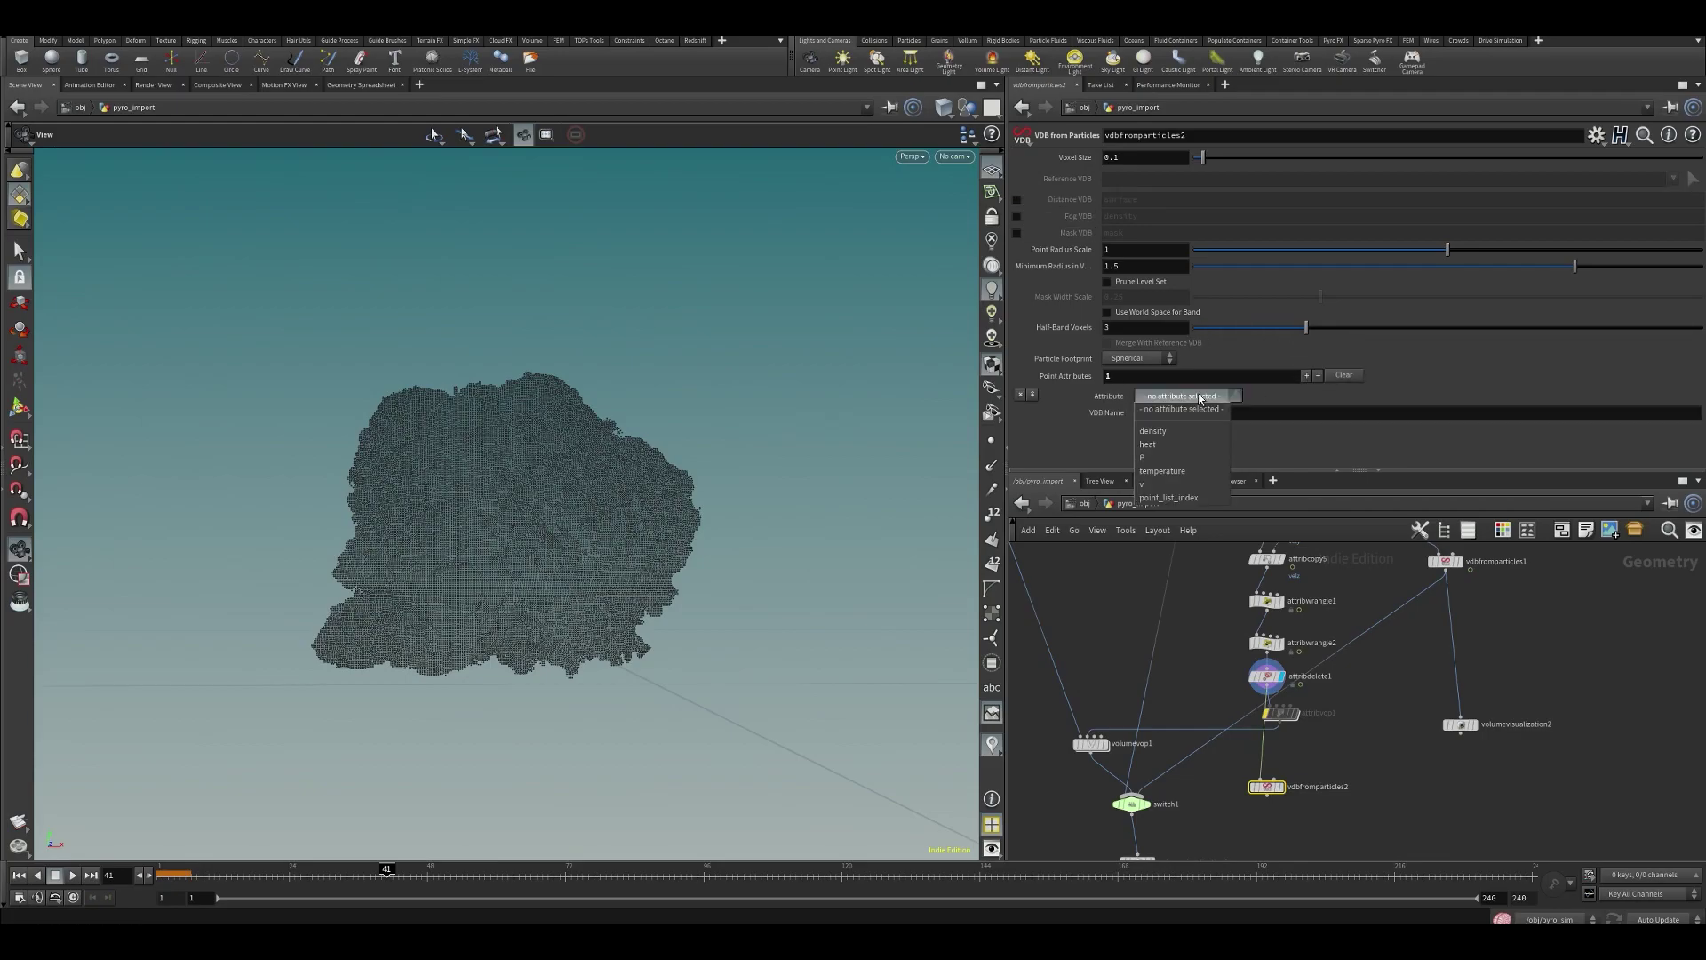
{"action": "left_click", "coordinate": [1147, 484]}
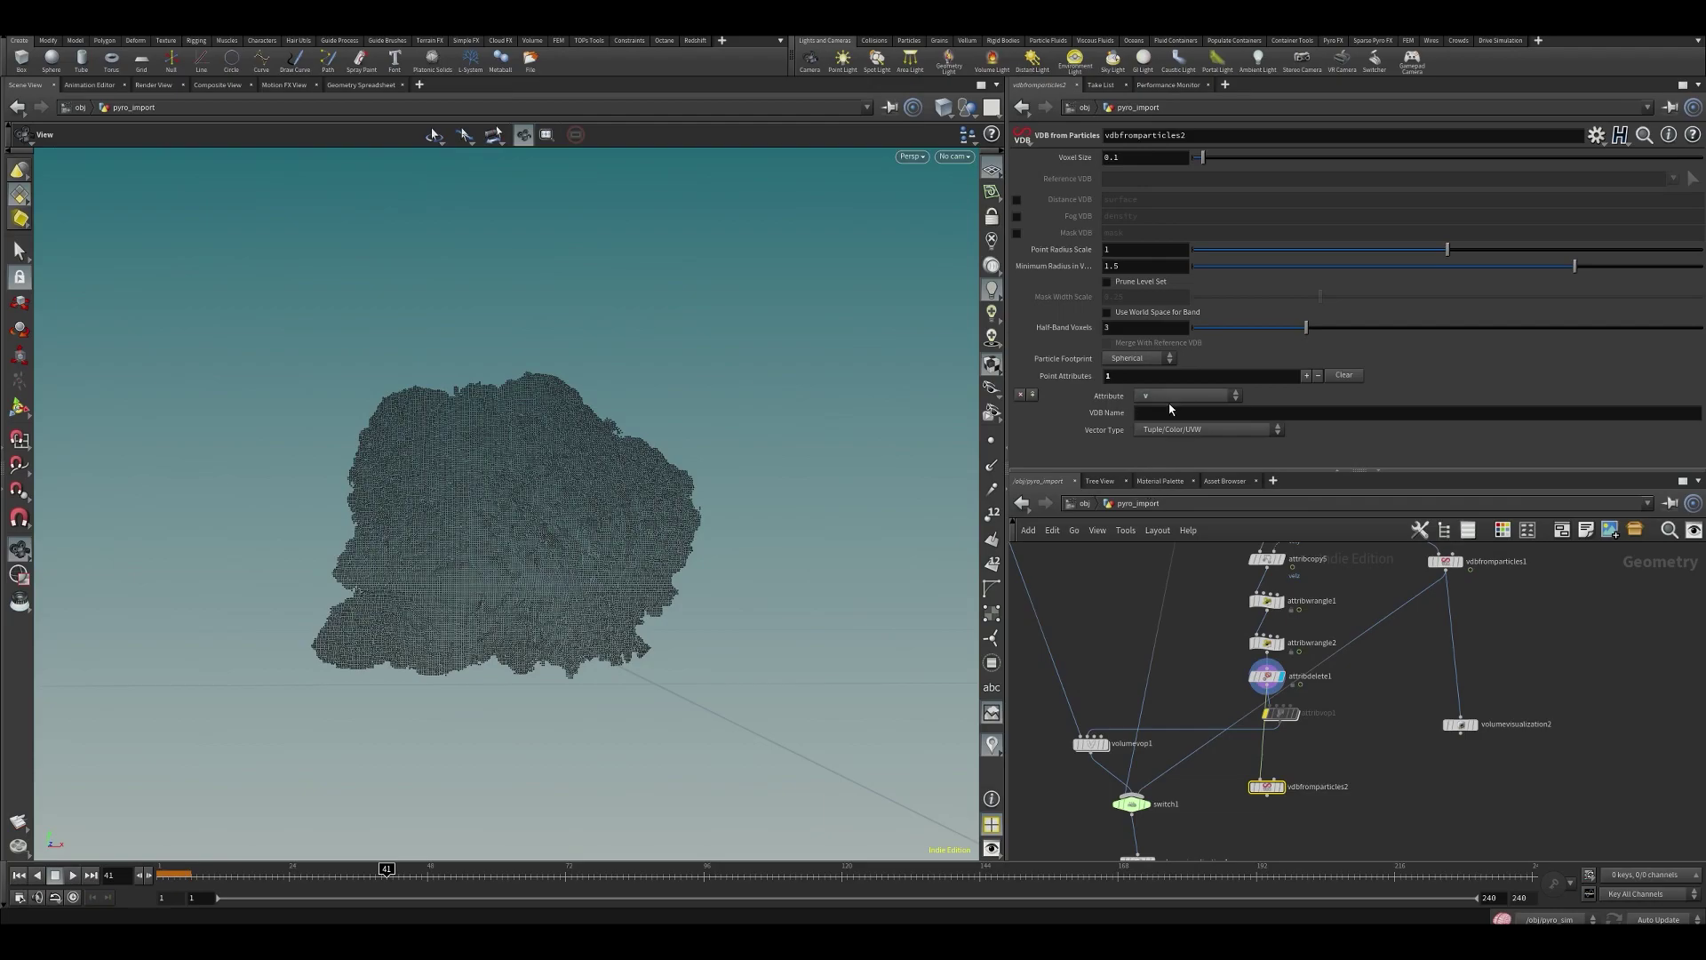
- Set the v attribute's VDB Name to vel and its Vector Type to Displacement/Velocity/Acceleration
{"action": "left_click", "coordinate": [1156, 412]}
{"action": "type", "text": "vel"}
{"action": "key", "text": "Return"}
{"action": "left_click", "coordinate": [1173, 430]}
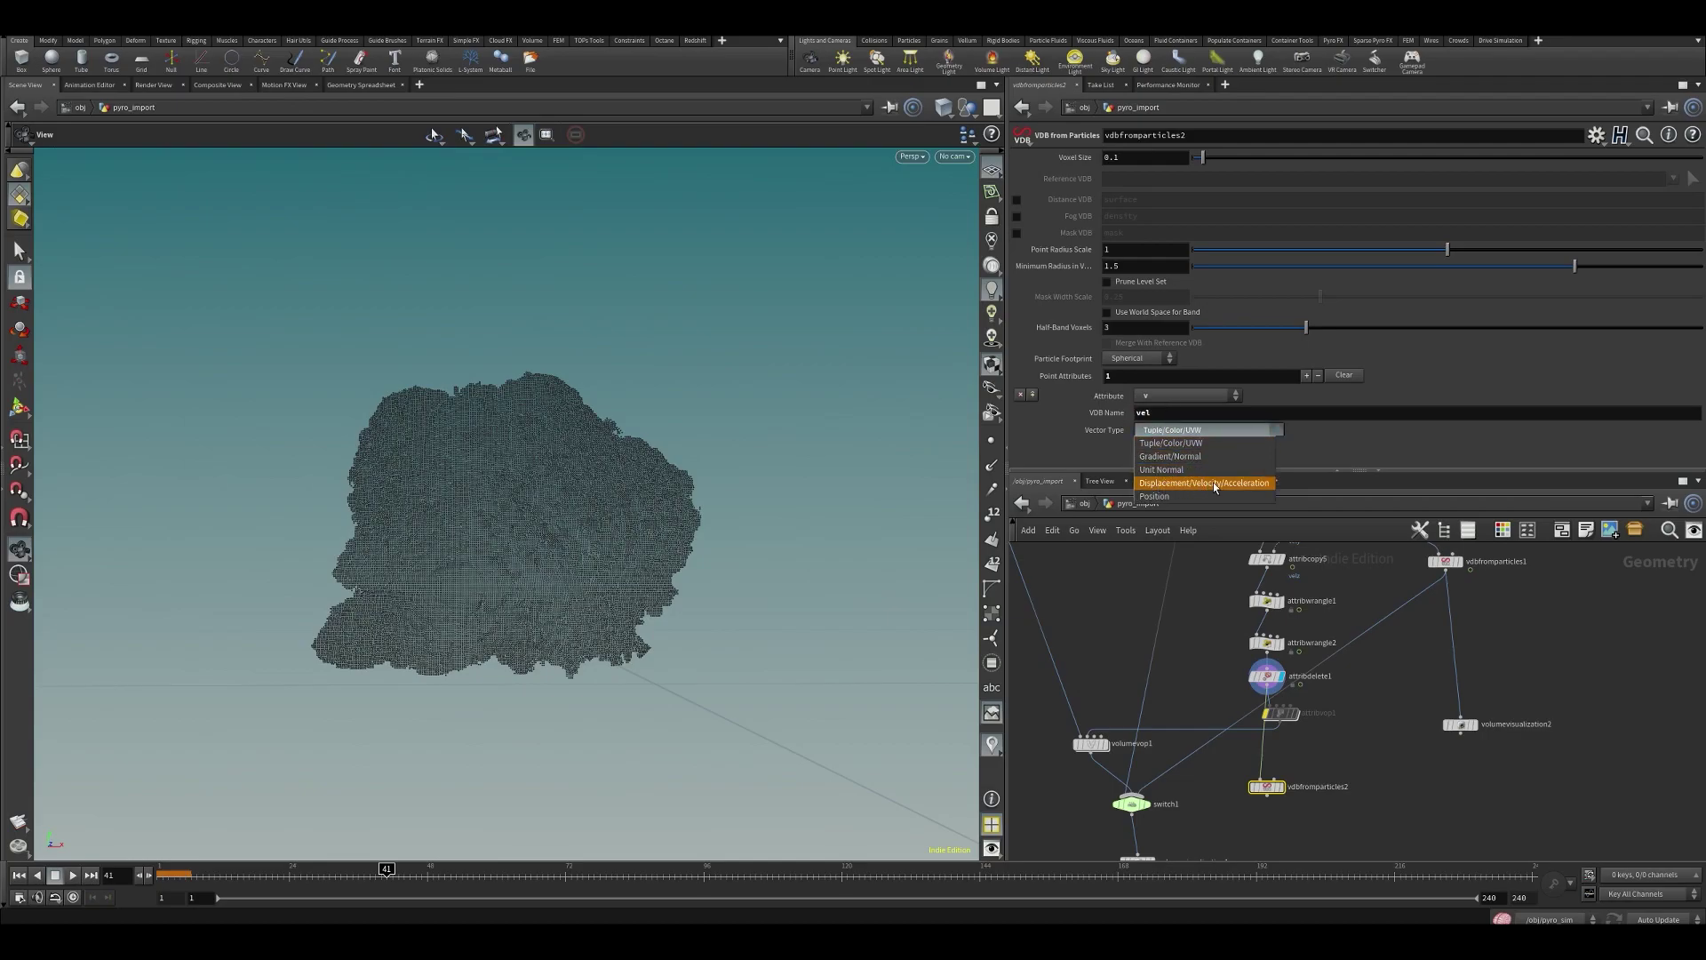
{"action": "left_click", "coordinate": [1189, 484]}
- Display vdbfromparticles2 and switch the scene's update mode to Manual
{"action": "mouse_move", "coordinate": [1274, 789]}
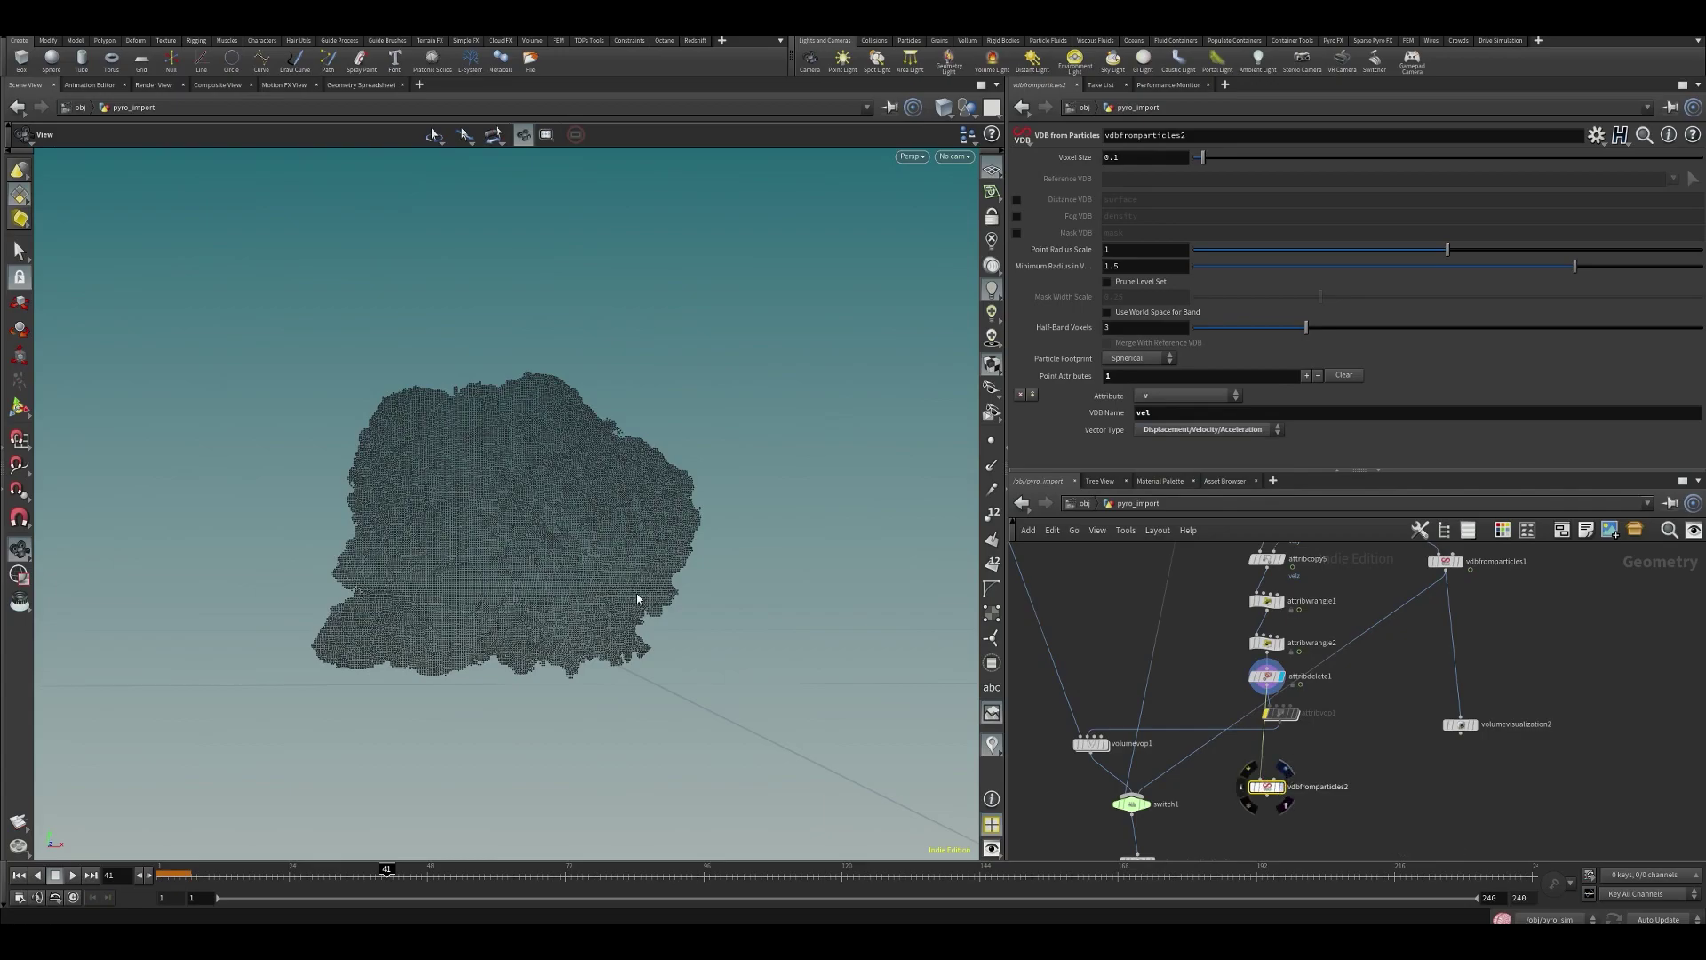
{"action": "left_click", "coordinate": [1287, 766]}
{"action": "left_click", "coordinate": [1646, 918]}
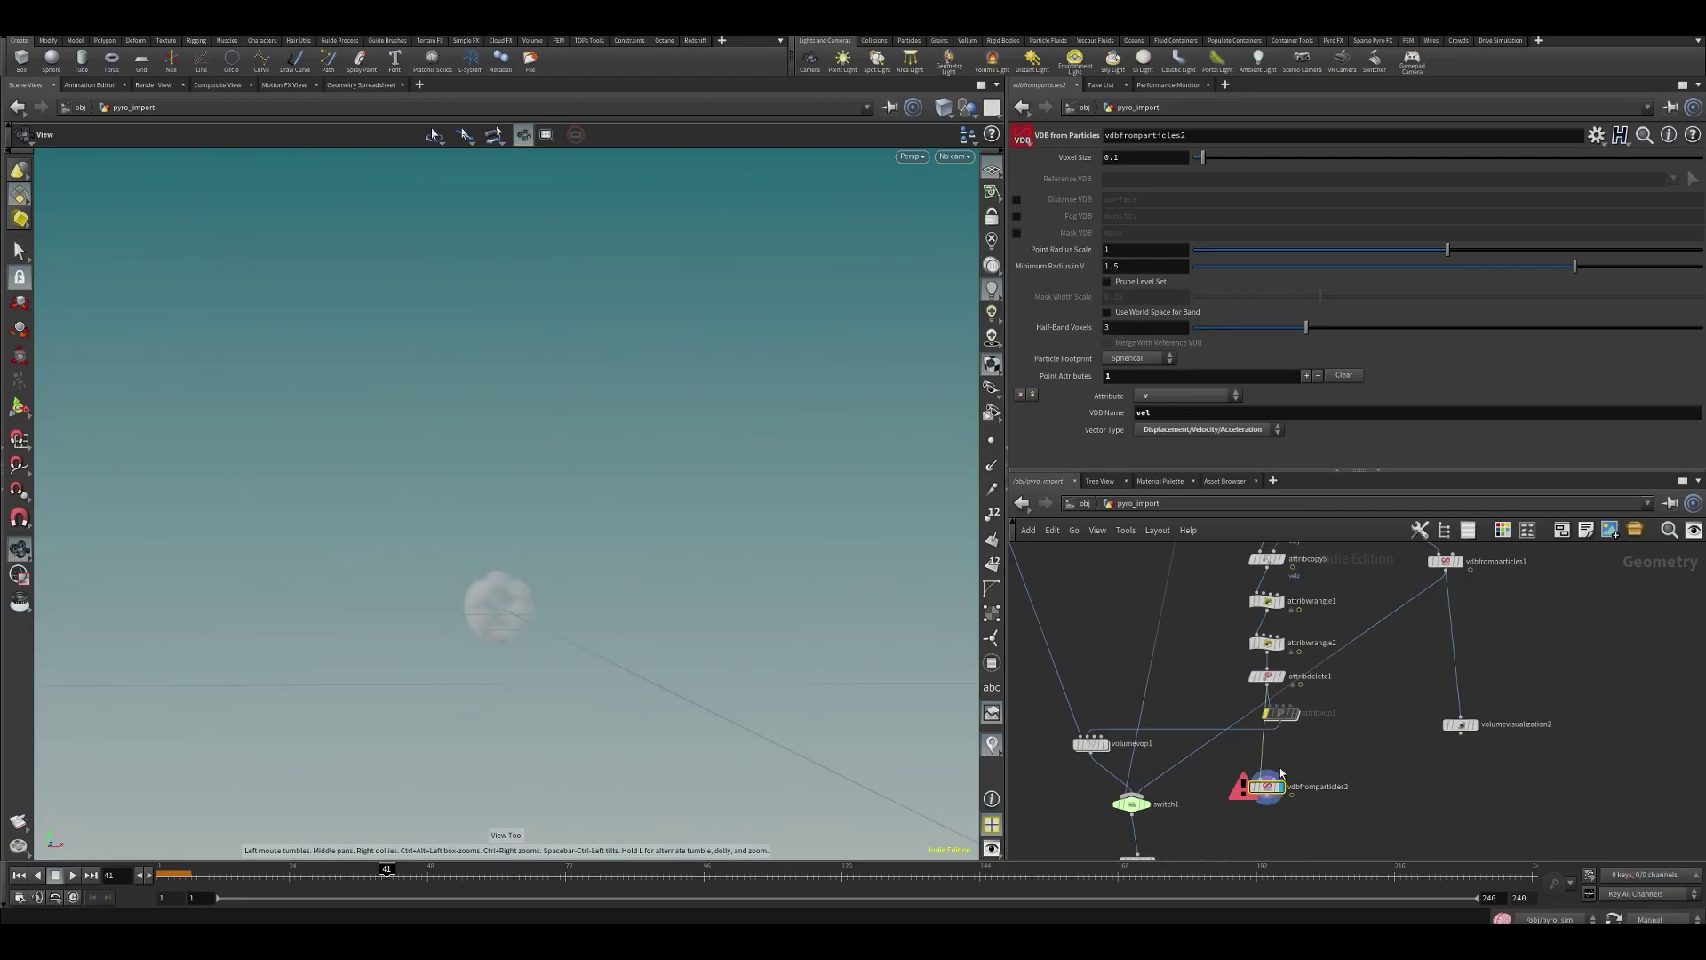
{"action": "scroll", "coordinate": [1160, 702], "scroll_direction": "up", "scroll_amount": 5}
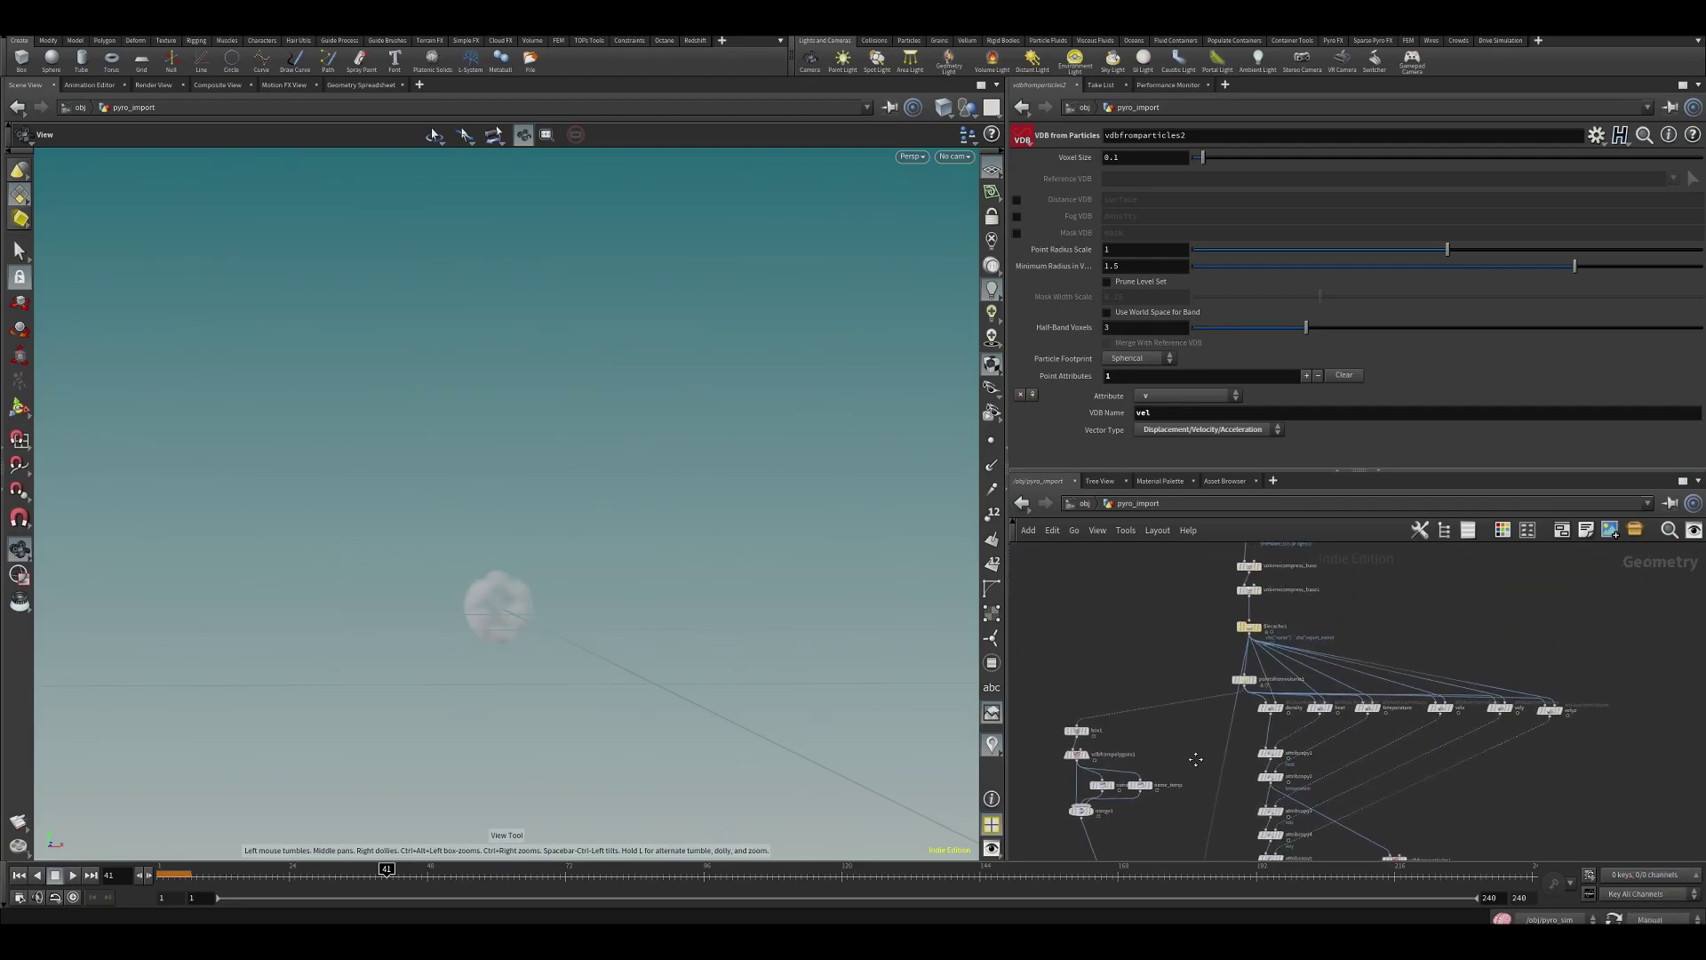
{"action": "scroll", "coordinate": [1213, 689], "scroll_direction": "up", "scroll_amount": 1}
{"action": "left_click", "coordinate": [1268, 699]}
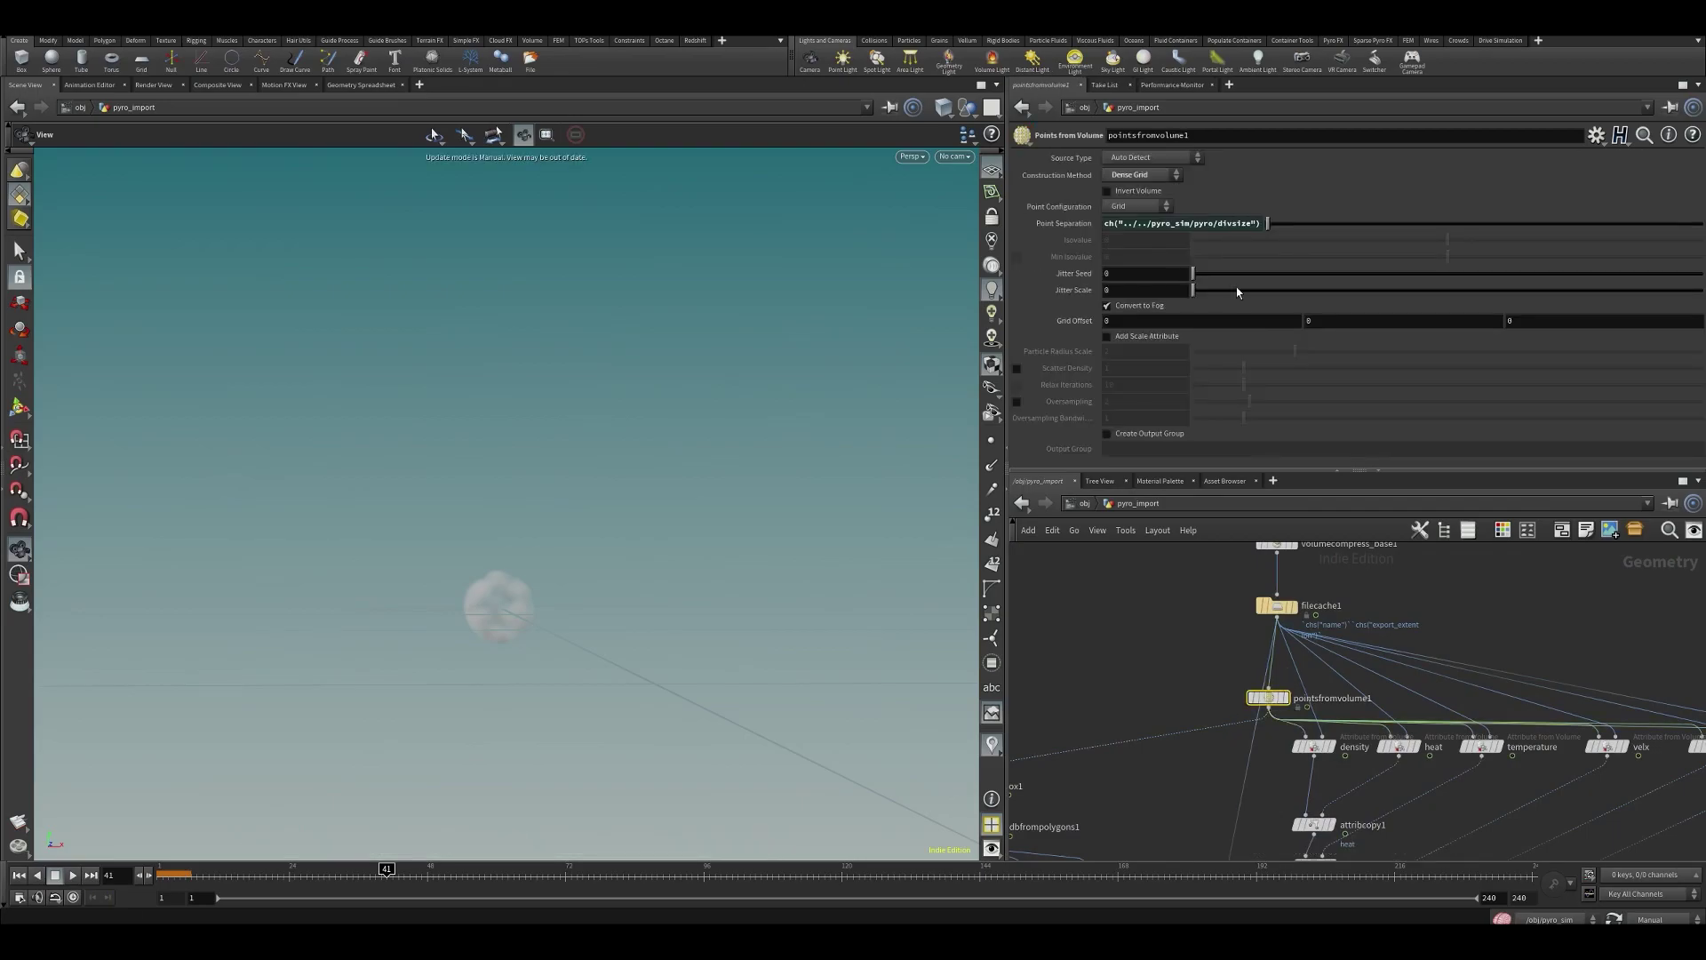
{"action": "left_click", "coordinate": [1147, 224]}
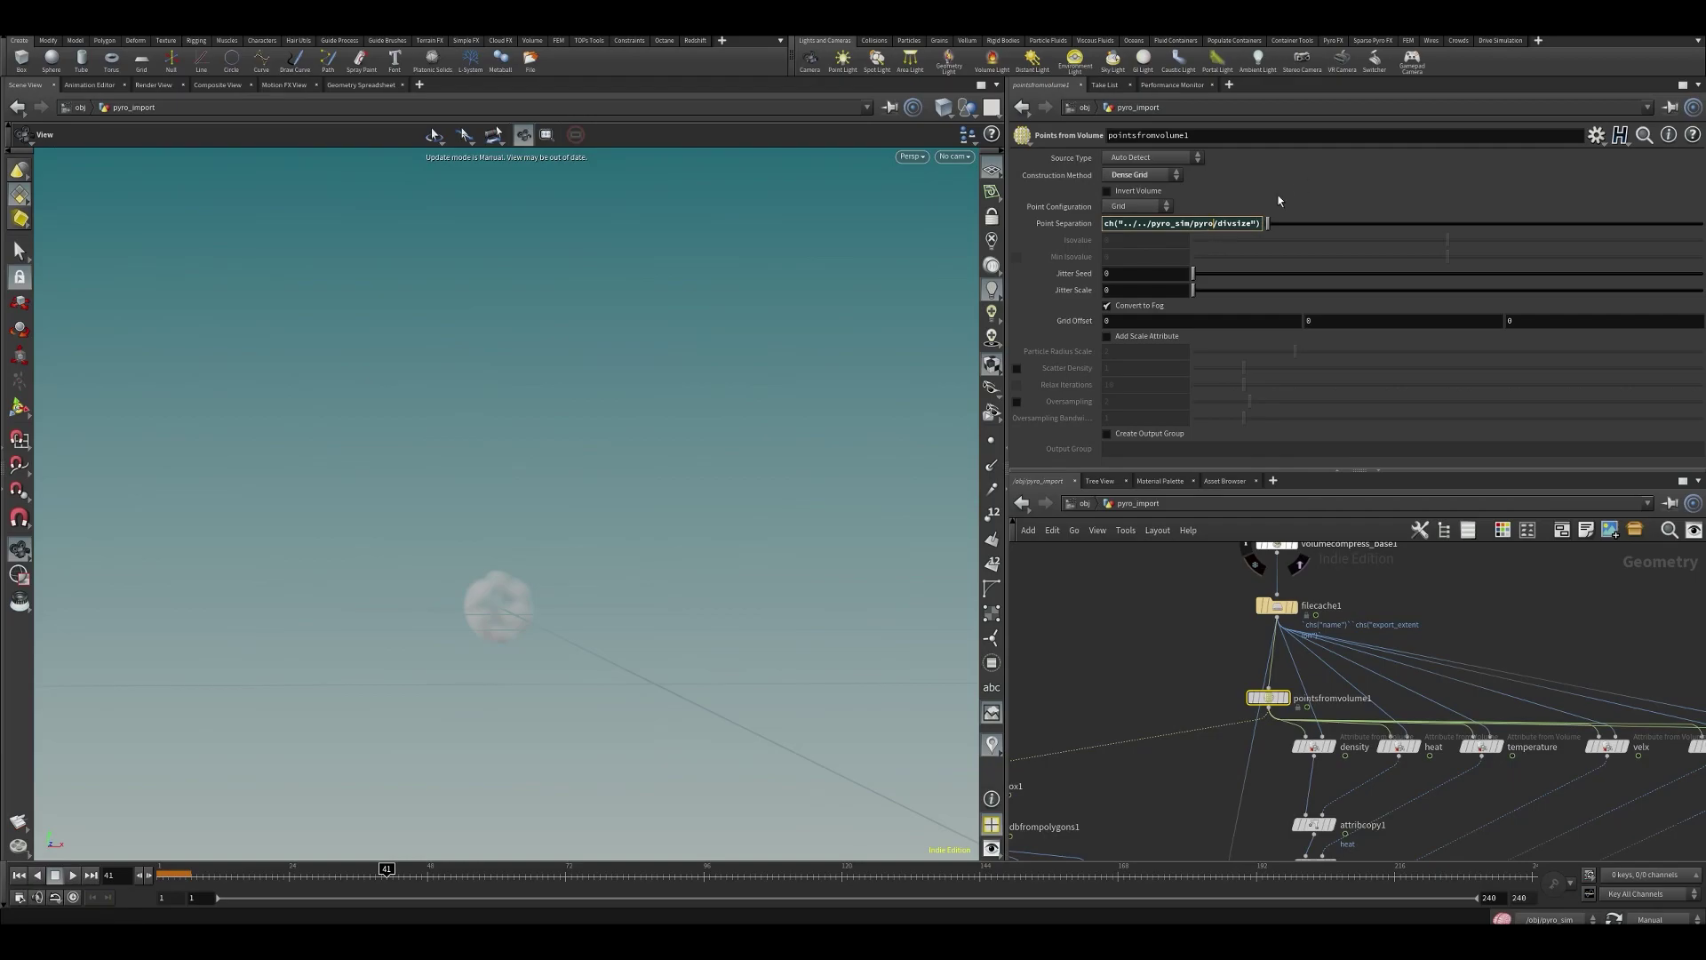
{"action": "scroll", "coordinate": [1168, 674], "scroll_direction": "down", "scroll_amount": 5}
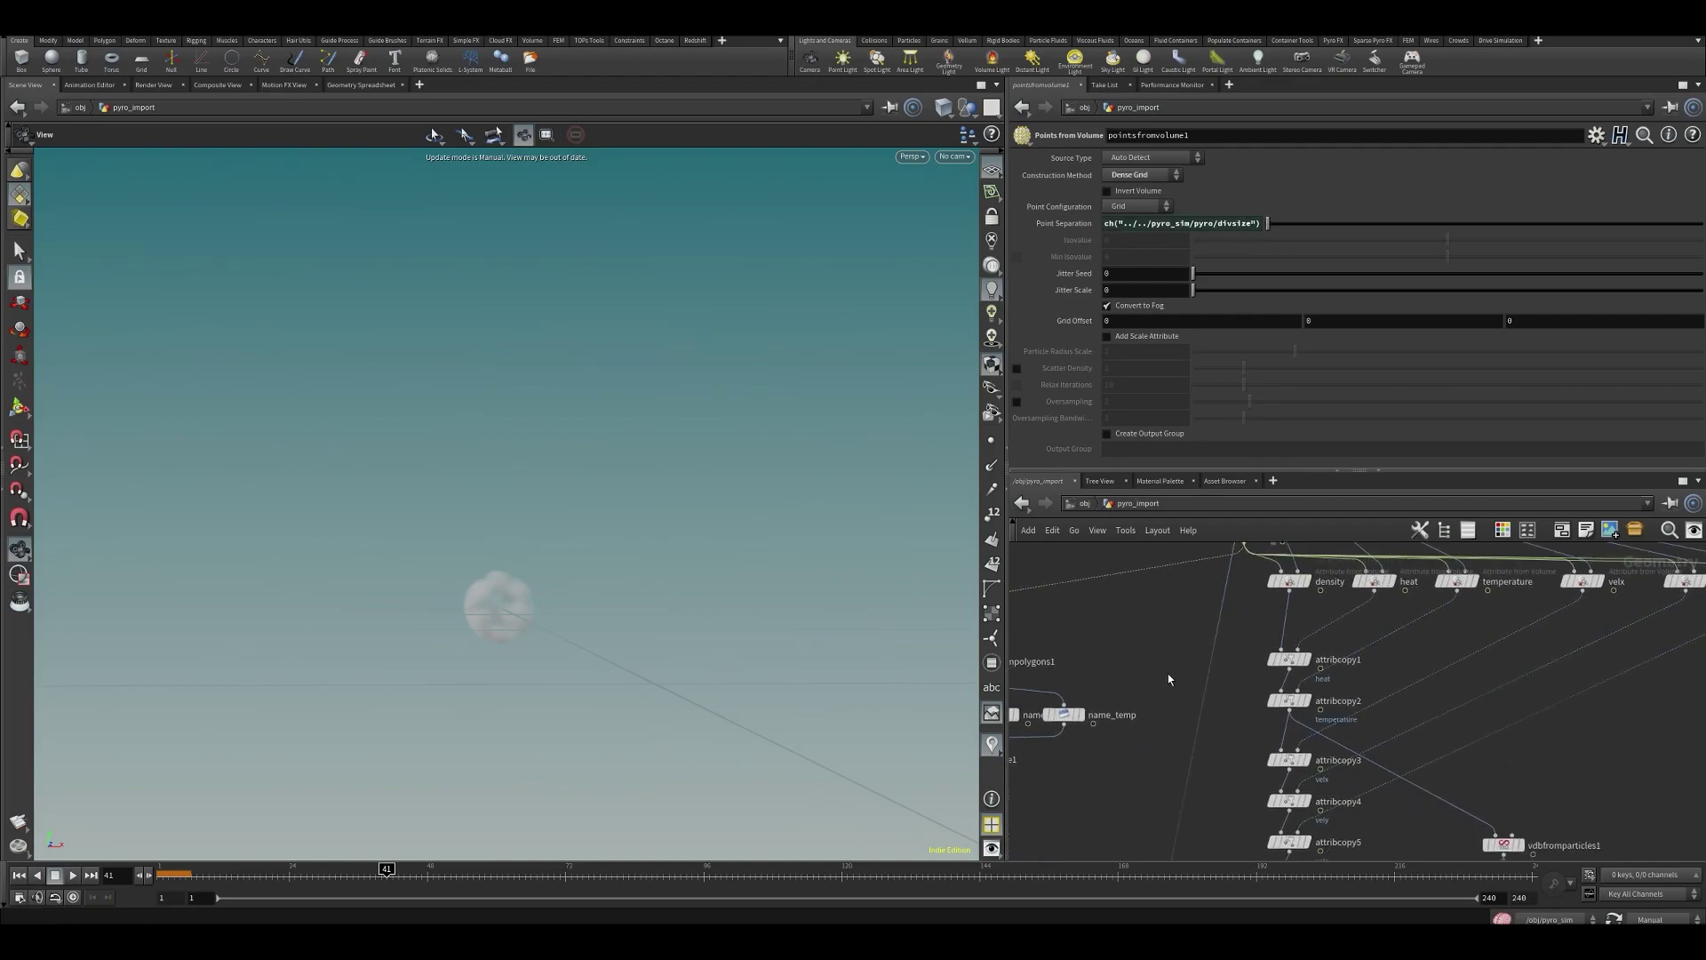
{"action": "key", "text": "ctrl+v"}
{"action": "scroll", "coordinate": [1244, 753], "scroll_direction": "down", "scroll_amount": 4}
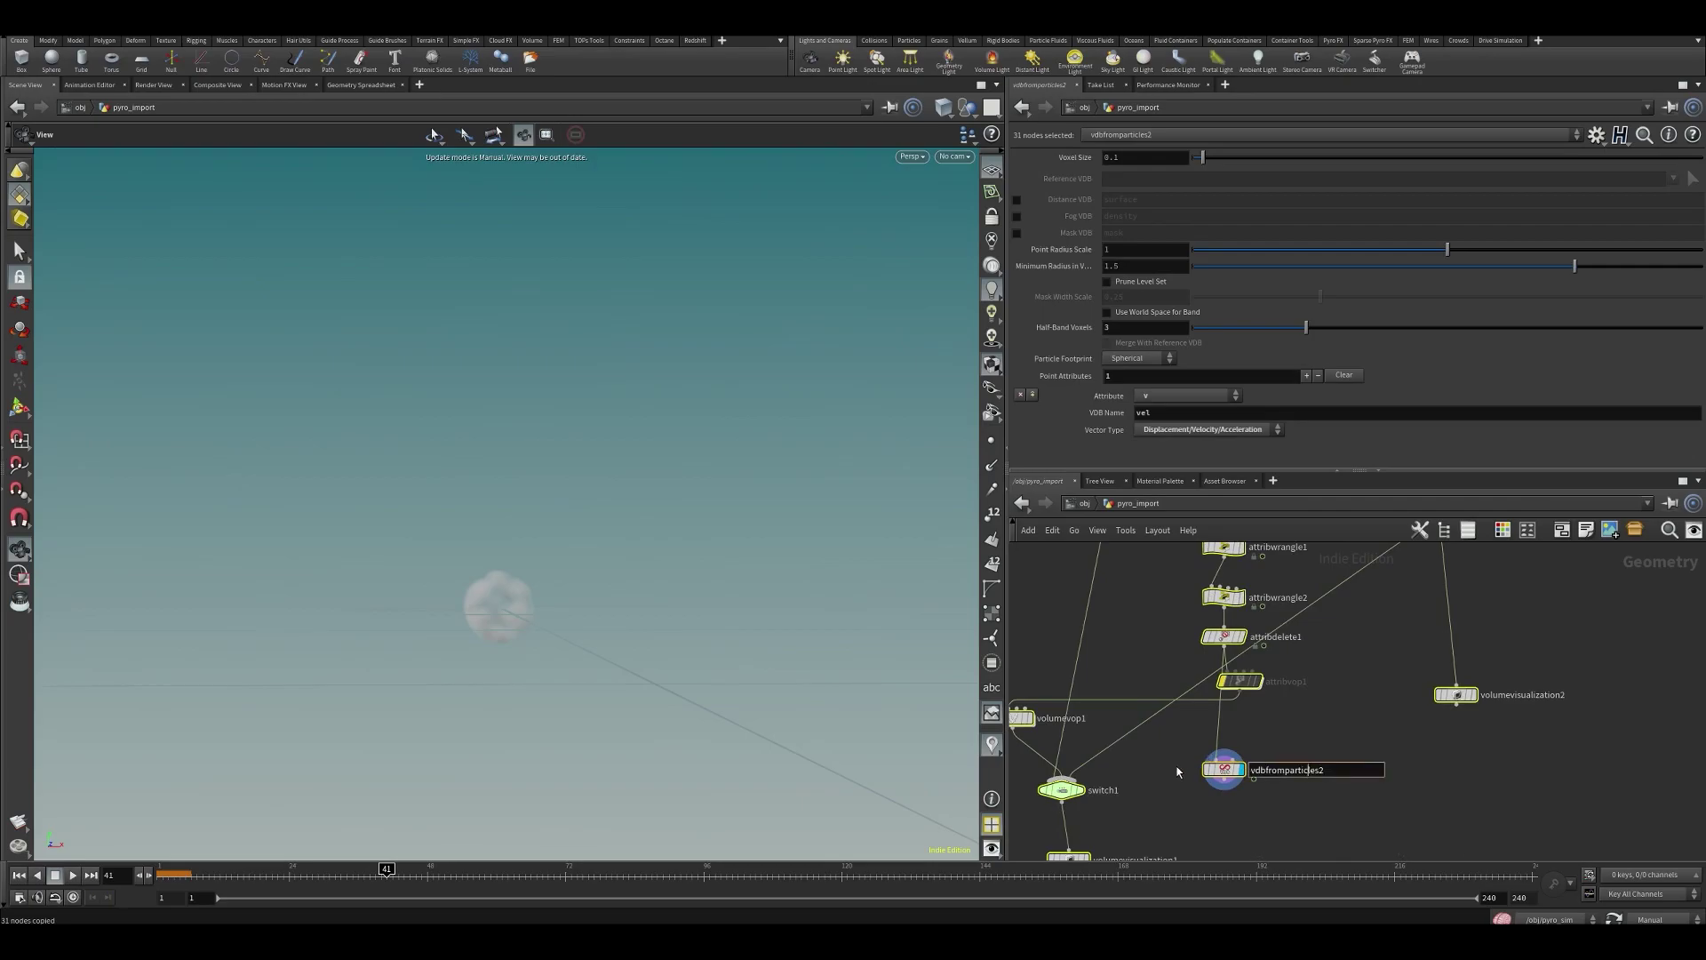
{"action": "key", "text": "ctrl+v"}
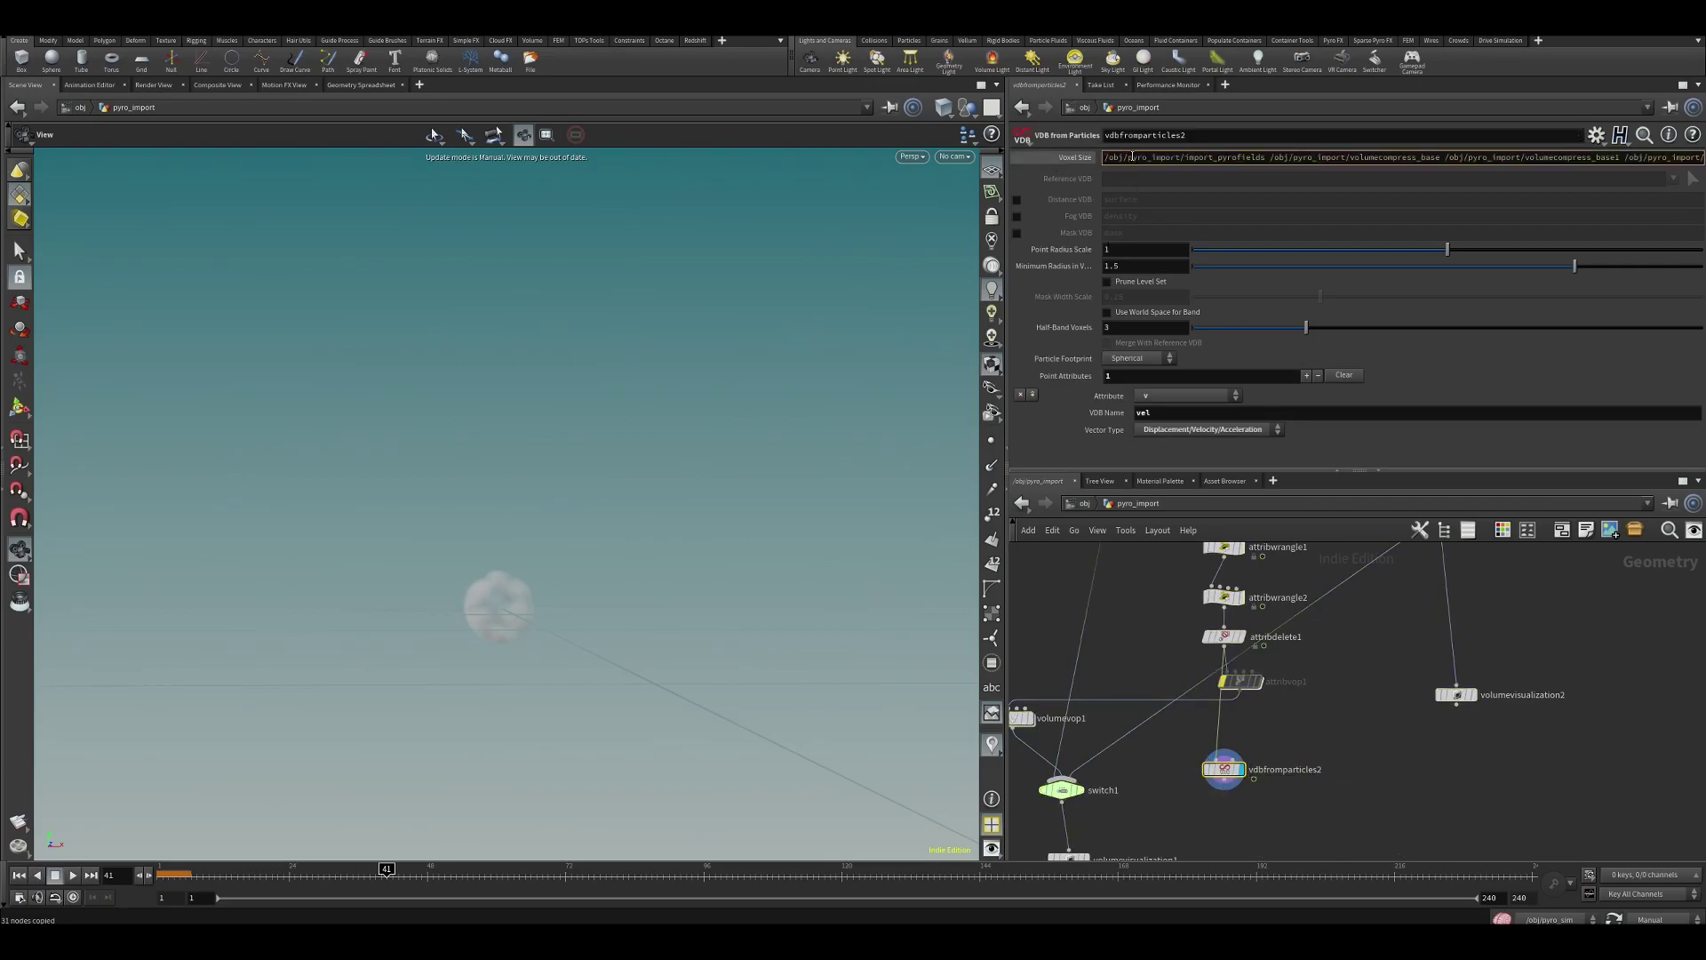
- Copy the Point Separation expression ch("../../pyro_sim/pyro/divsize") from the pointsfromvolume1 node
{"action": "scroll", "coordinate": [1178, 600], "scroll_direction": "down", "scroll_amount": 2}
{"action": "scroll", "coordinate": [1168, 659], "scroll_direction": "down", "scroll_amount": 2}
{"action": "middle_click_drag", "start_coordinate": [1168, 659], "coordinate": [1148, 819]}
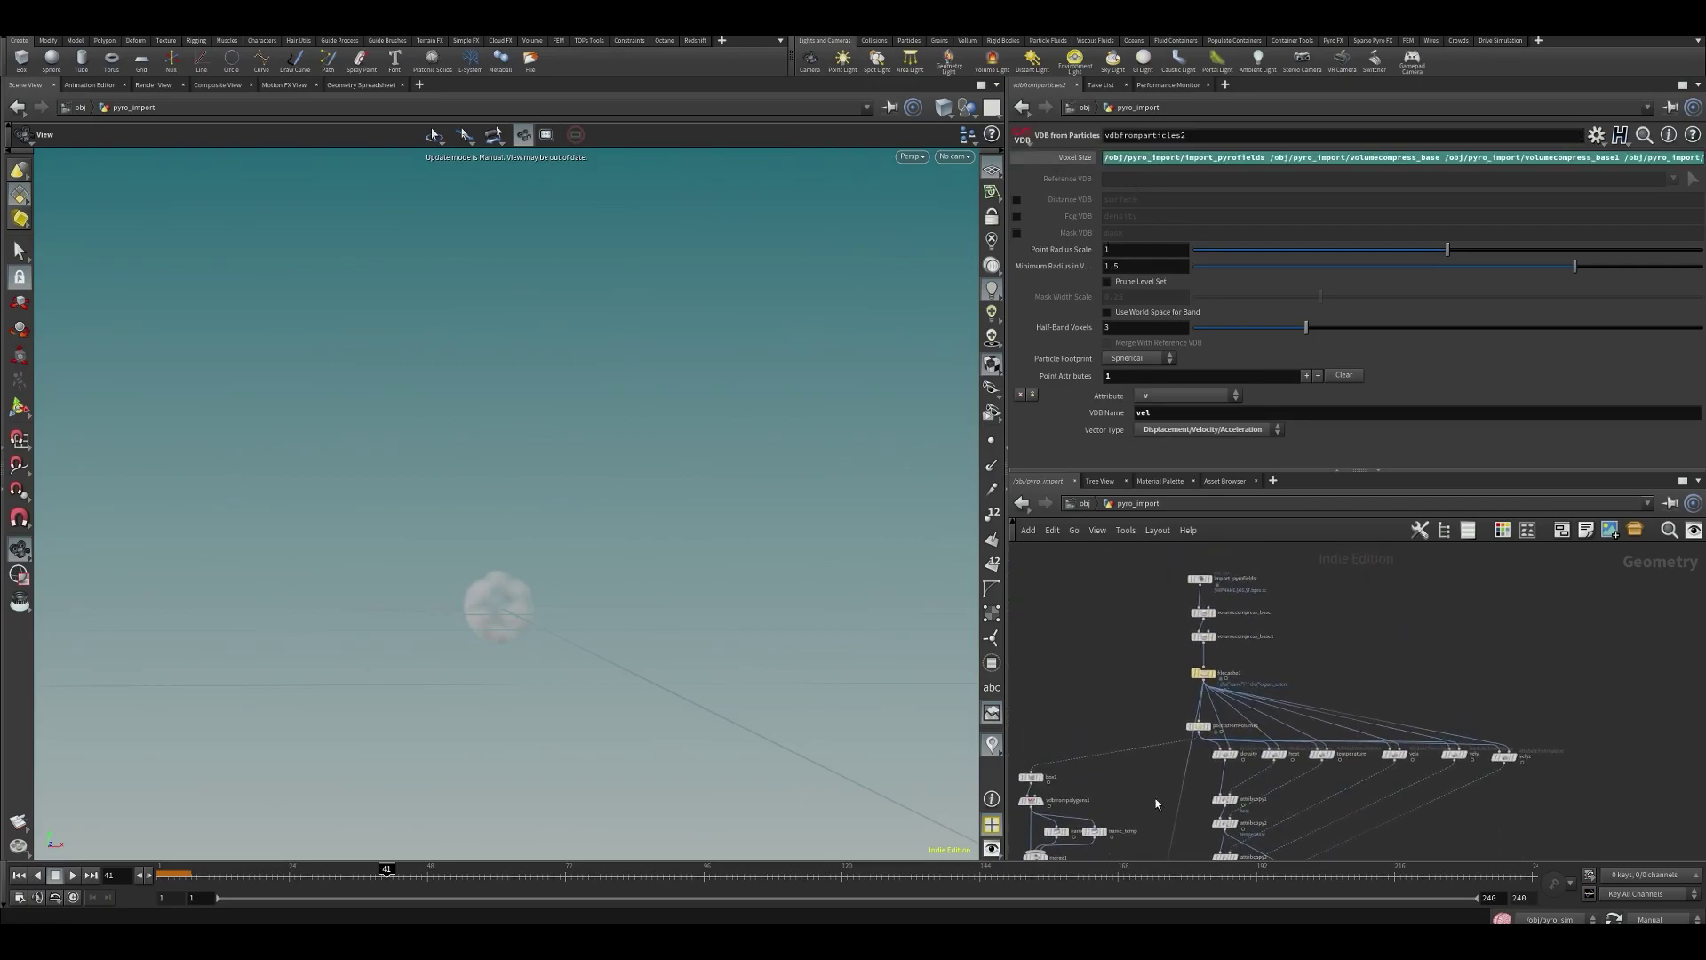
{"action": "left_click", "coordinate": [1198, 726]}
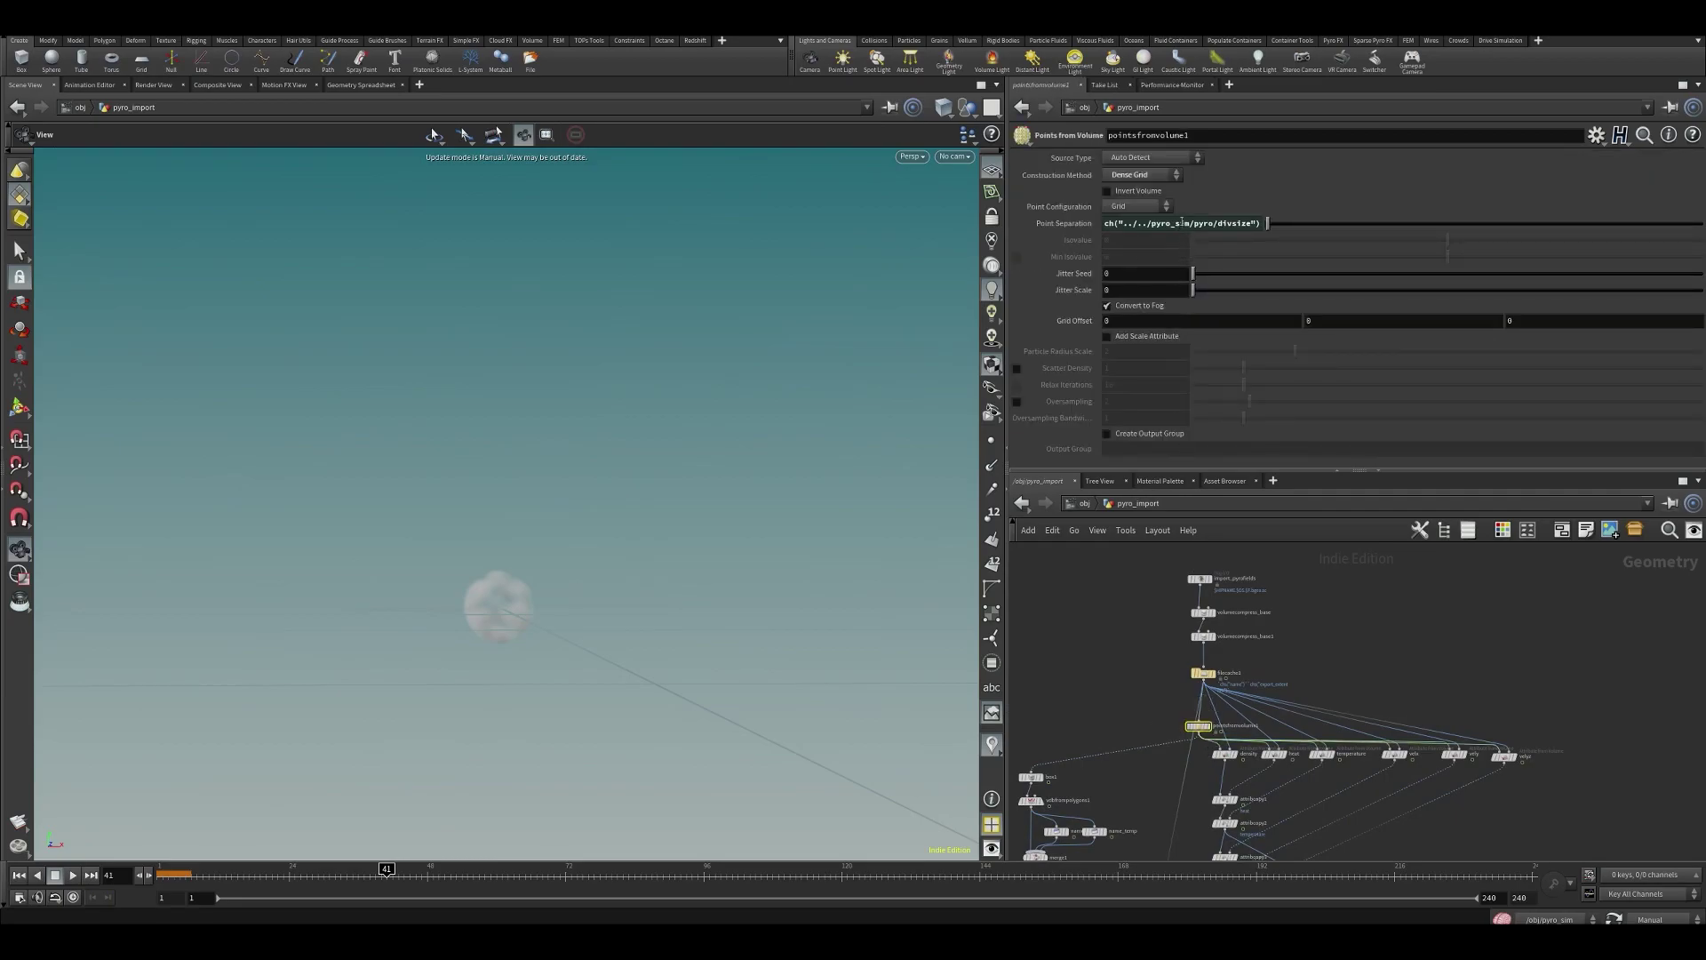
{"action": "left_click", "coordinate": [1181, 223]}
{"action": "key", "text": "ctrl+c"}
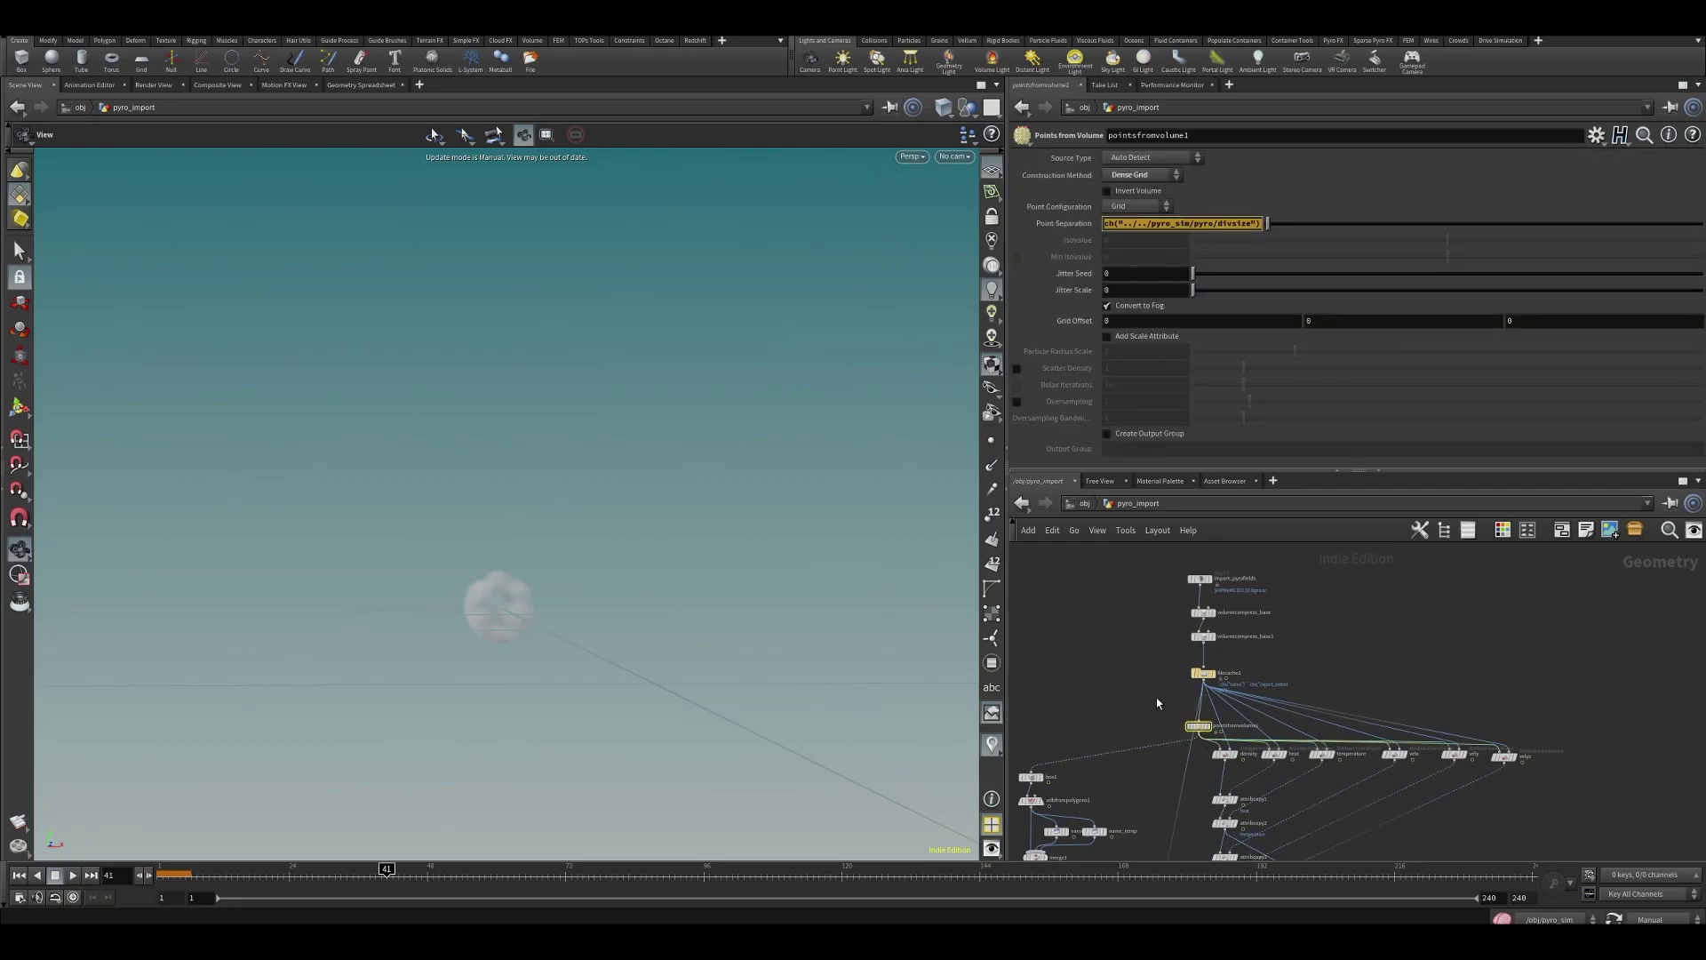
- Set Voxel Size, Point Radius Scale and Minimum Radius on vdbfromparticles2 to ch("../../pyro_sim/pyro/divsize")
{"action": "scroll", "coordinate": [1157, 703], "scroll_direction": "down", "scroll_amount": 5}
{"action": "left_click", "coordinate": [1189, 806]}
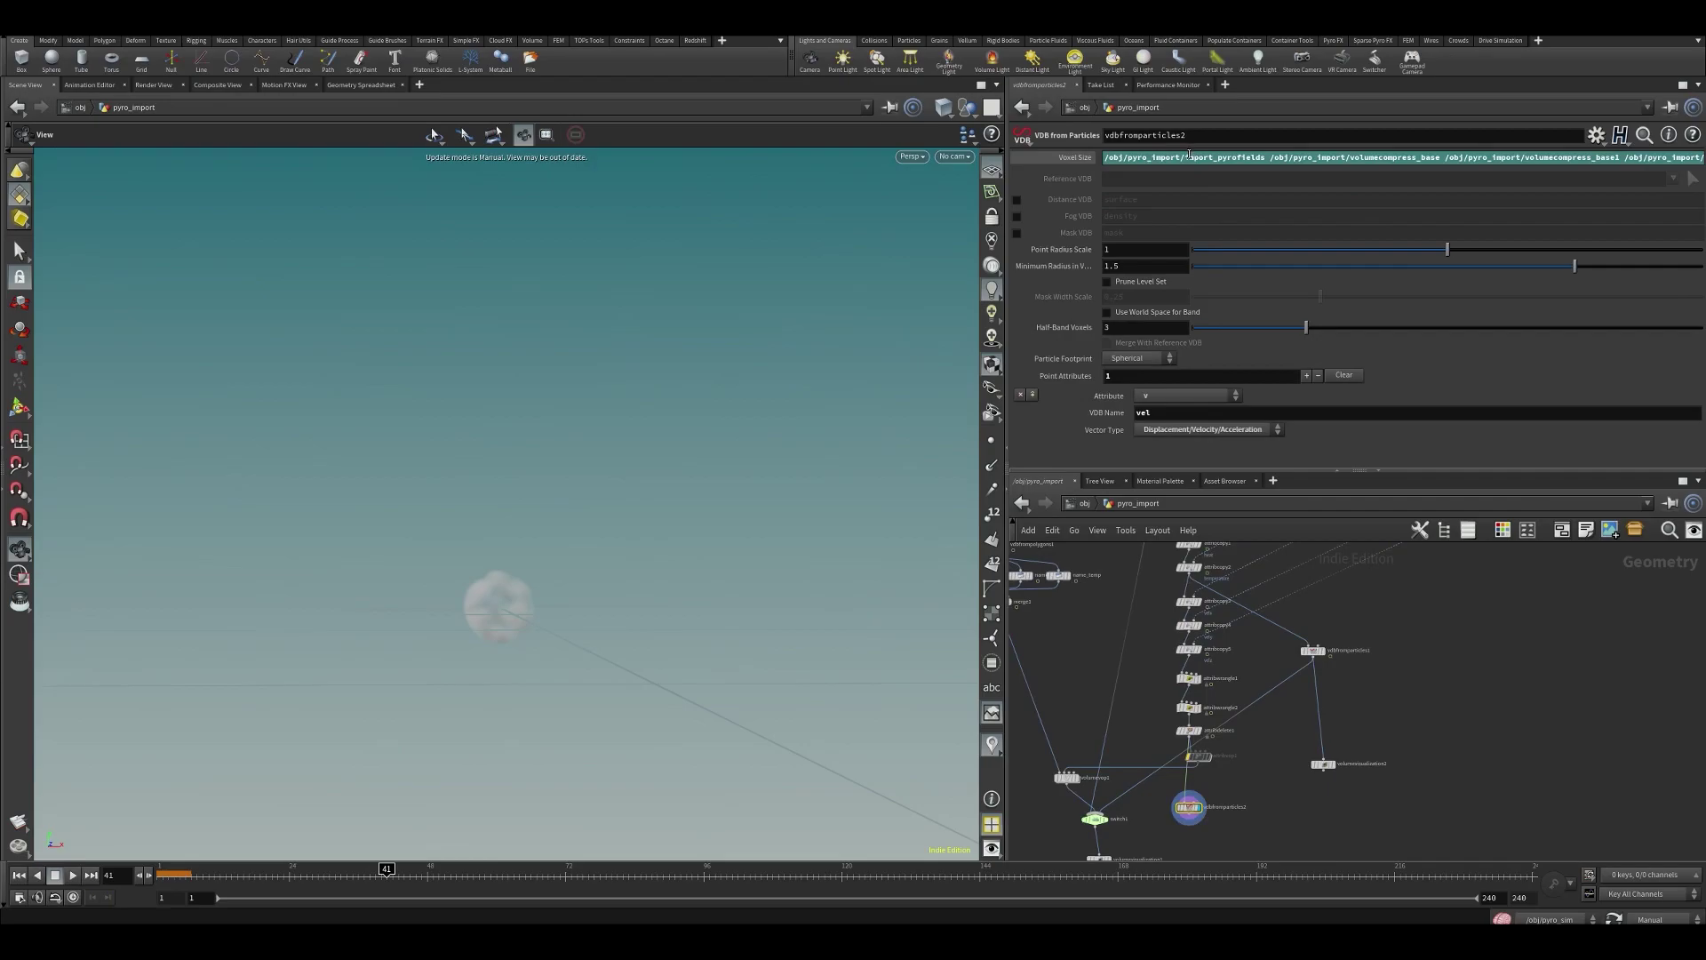
{"action": "key", "text": "ctrl+v"}
{"action": "key", "text": "Return"}
{"action": "left_click", "coordinate": [1119, 265]}
{"action": "key", "text": "ctrl+v"}
{"action": "key", "text": "Return"}
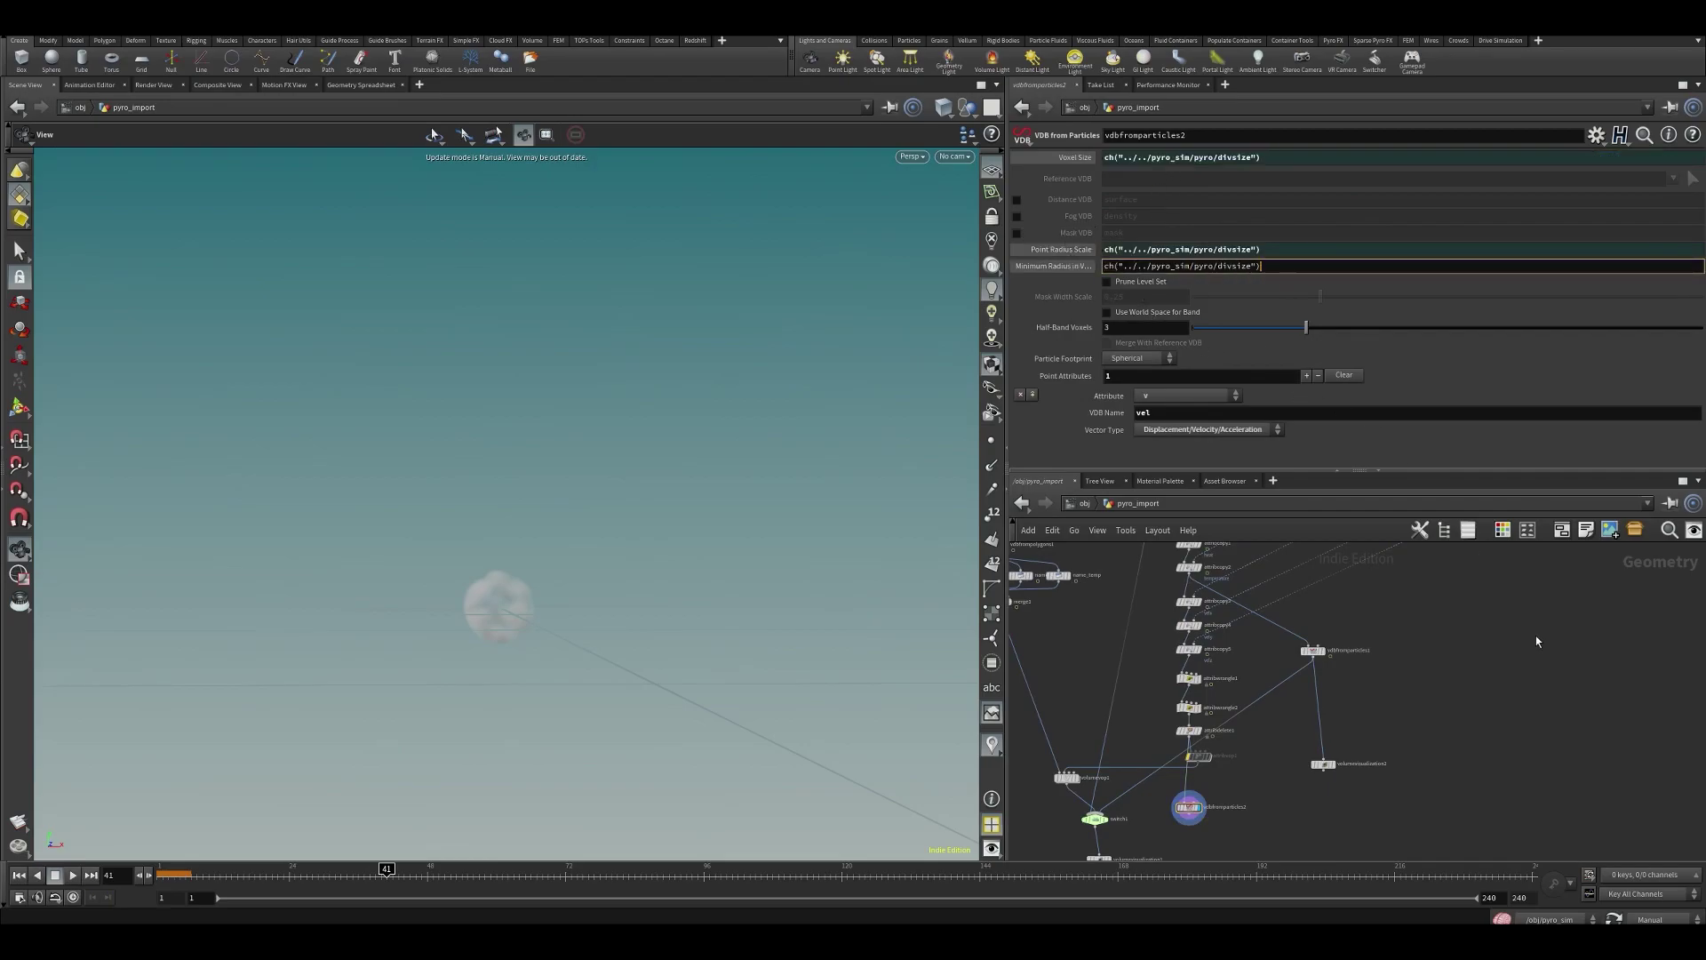
- Return the update mode to Auto Update, view the rebuilt velocity volume, and save the scene
{"action": "scroll", "coordinate": [1277, 804], "scroll_direction": "up", "scroll_amount": 1}
{"action": "scroll", "coordinate": [1277, 804], "scroll_direction": "up", "scroll_amount": 1}
{"action": "left_click", "coordinate": [1651, 919]}
{"action": "left_click", "coordinate": [1655, 881]}
{"action": "left_click_drag", "start_coordinate": [584, 560], "coordinate": [536, 531]}
{"action": "key", "text": "ctrl+s"}
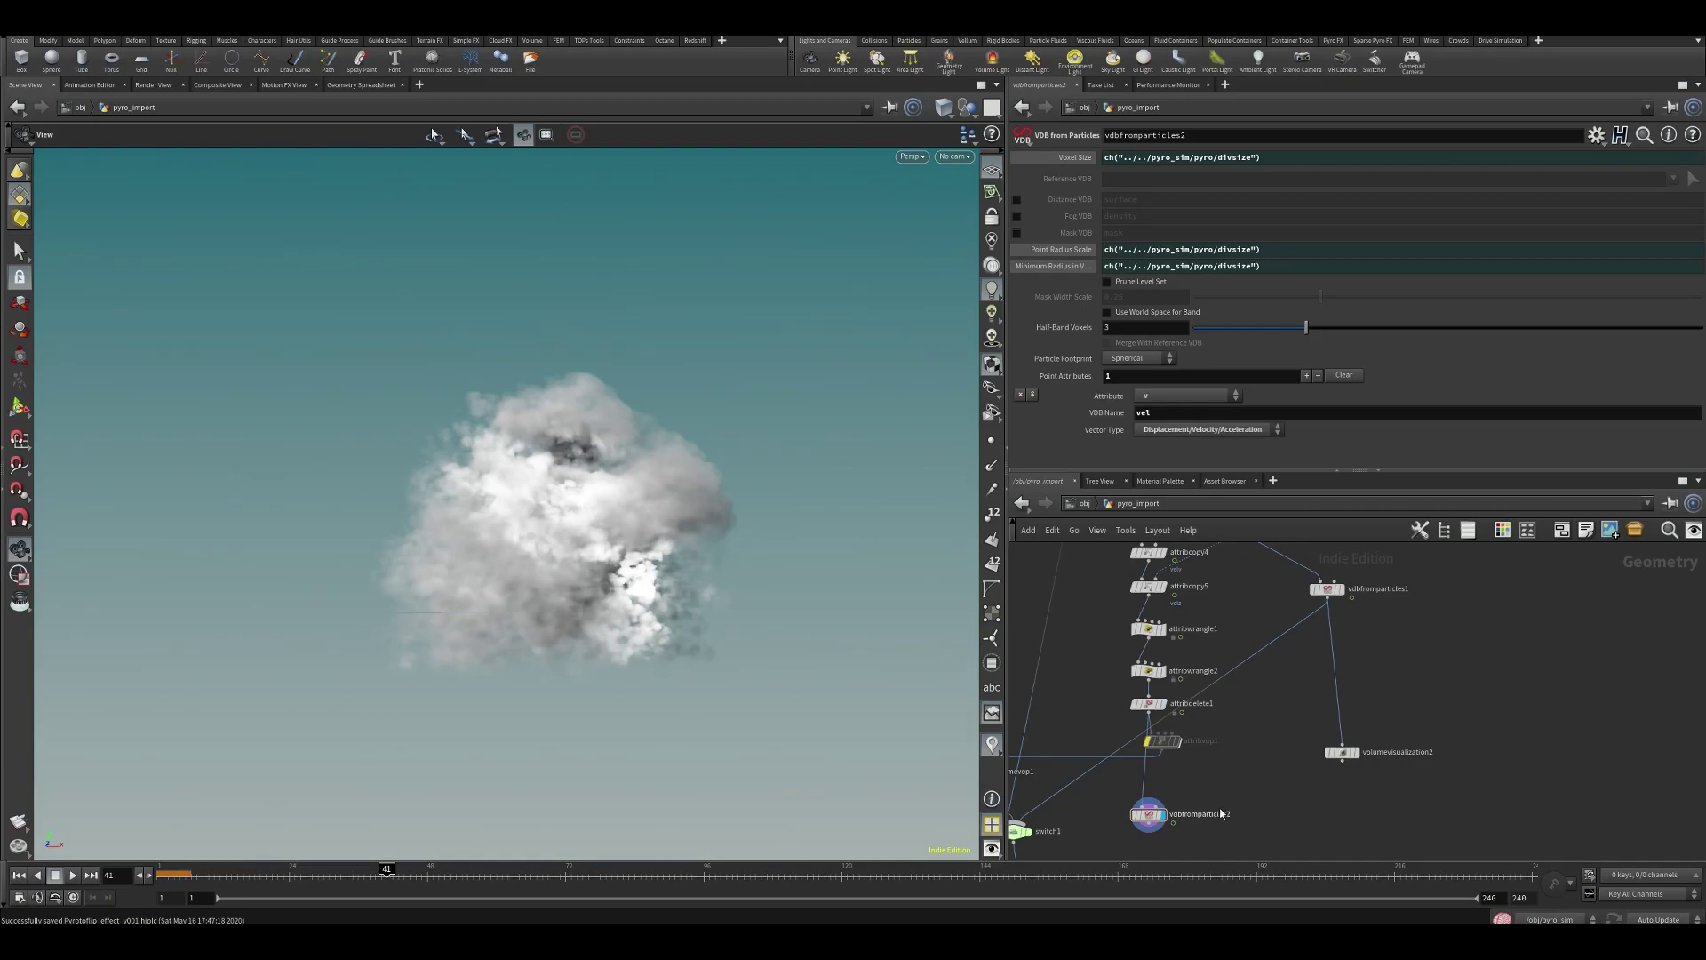
- Rename vdbfromparticles2 to create_vel and examine its node info
{"action": "middle_click_drag", "start_coordinate": [1237, 809], "coordinate": [1309, 747]}
{"action": "double_click", "coordinate": [1284, 755]}
{"action": "type", "text": "create_"}
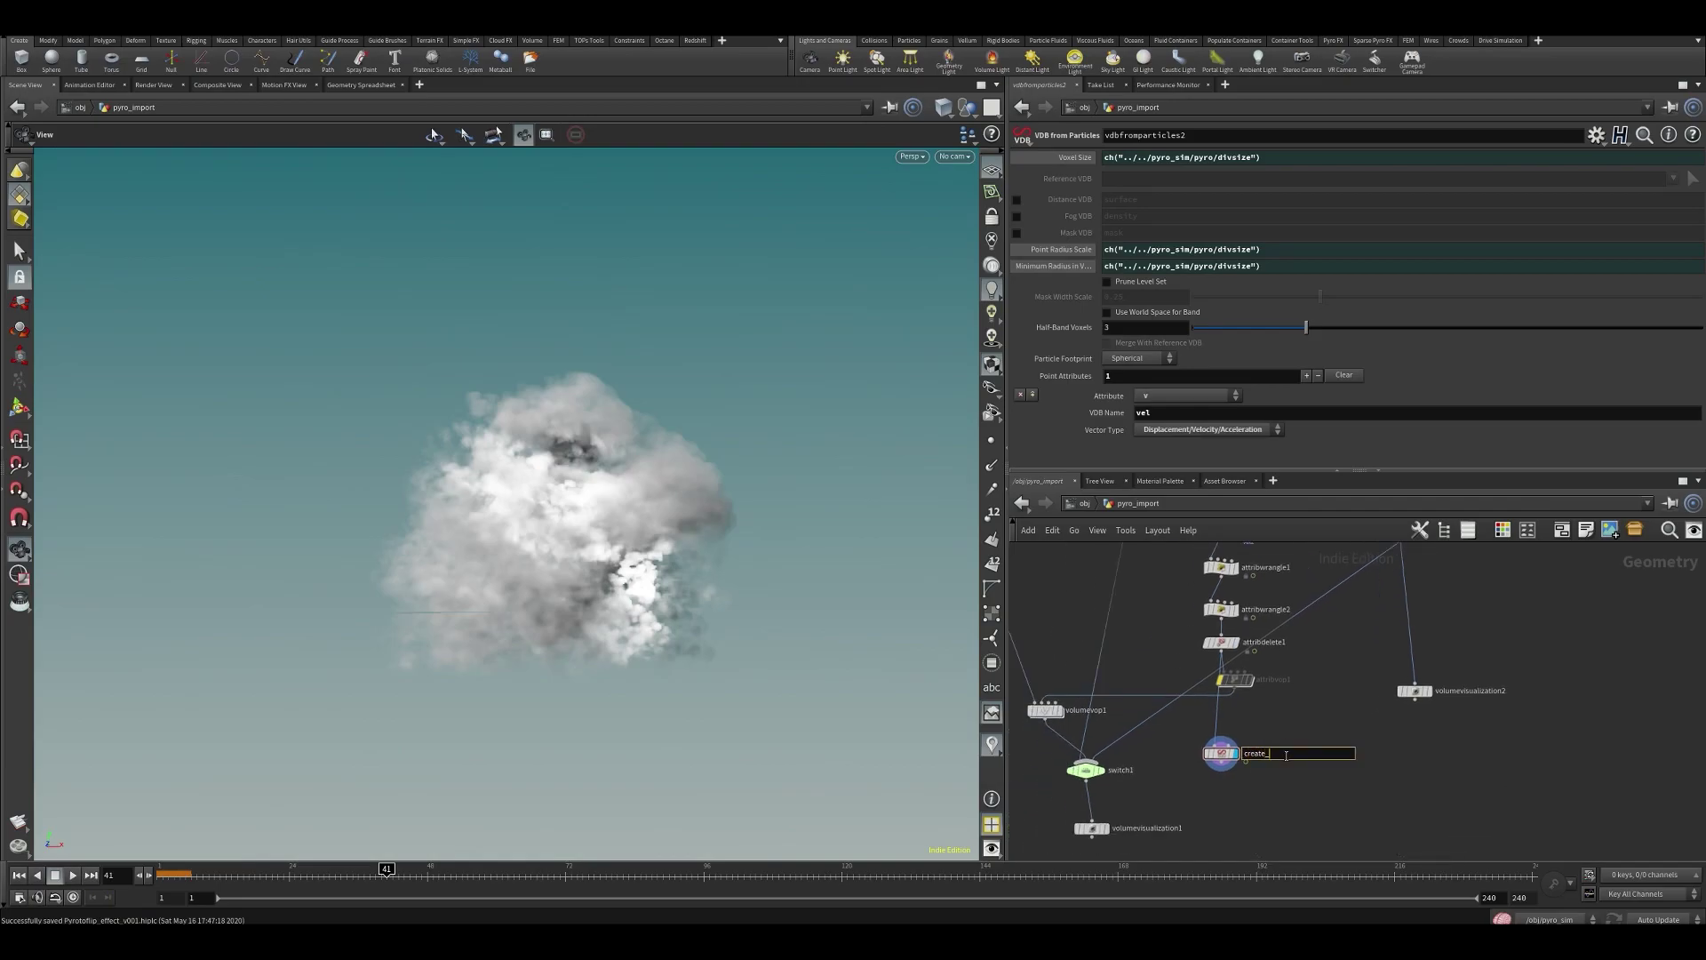
{"action": "key", "text": "Return"}
{"action": "scroll", "coordinate": [1286, 745], "scroll_direction": "up", "scroll_amount": 3}
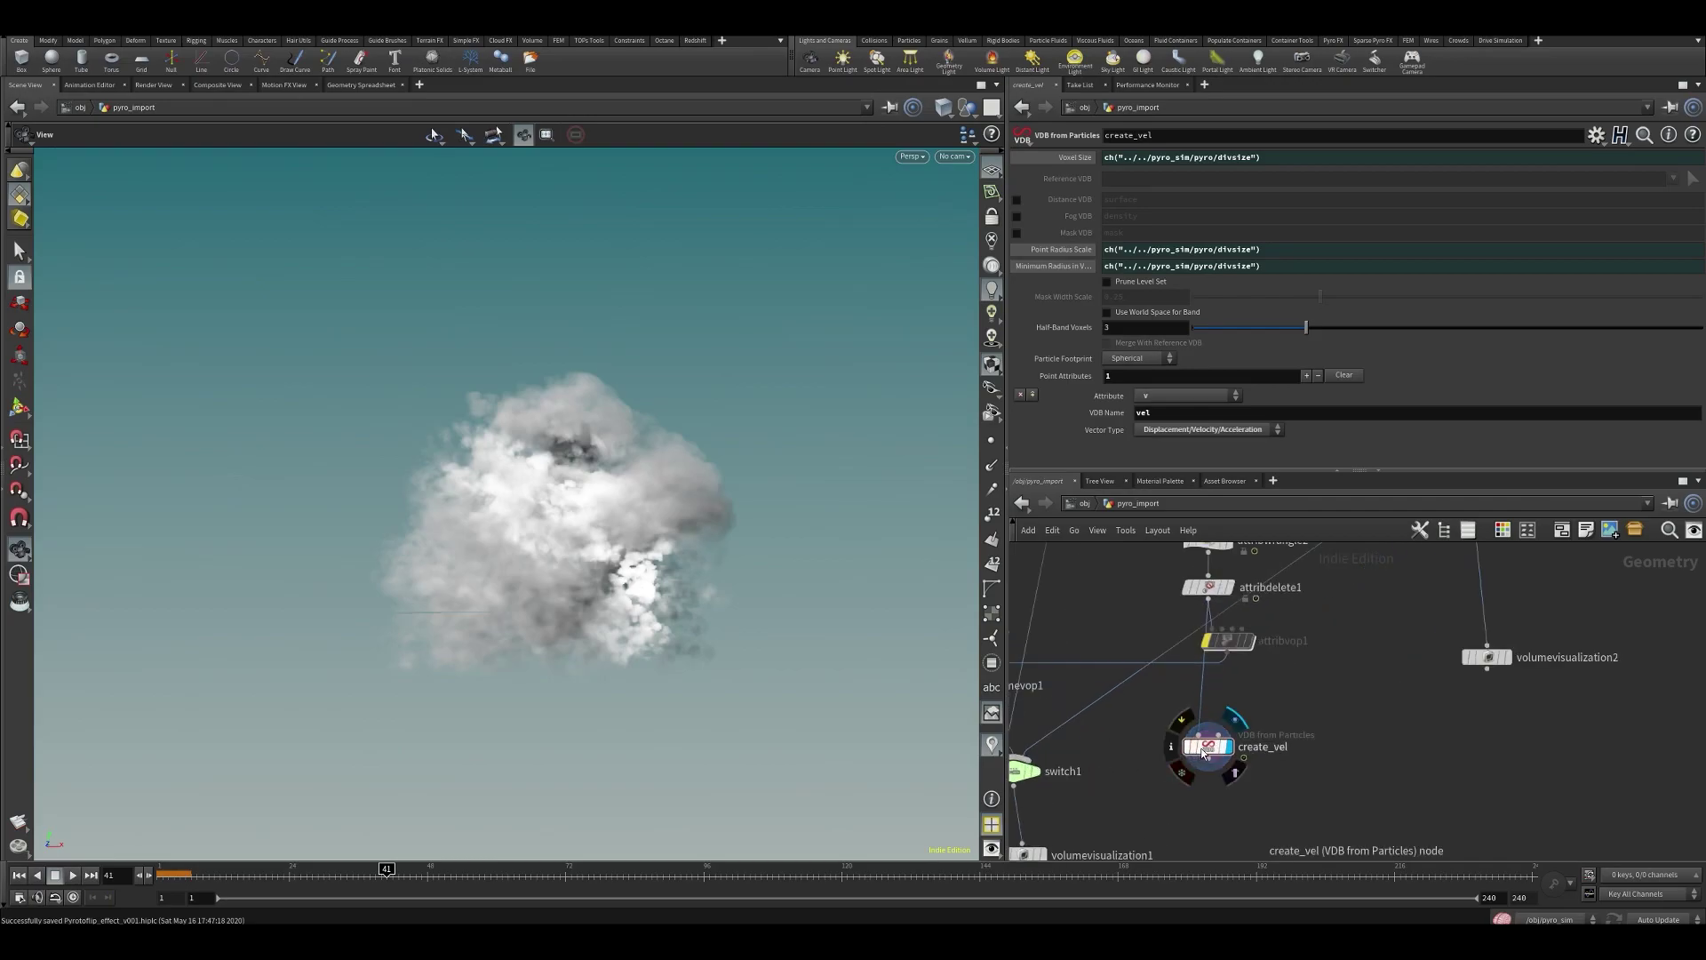
{"action": "middle_click", "coordinate": [1216, 752]}
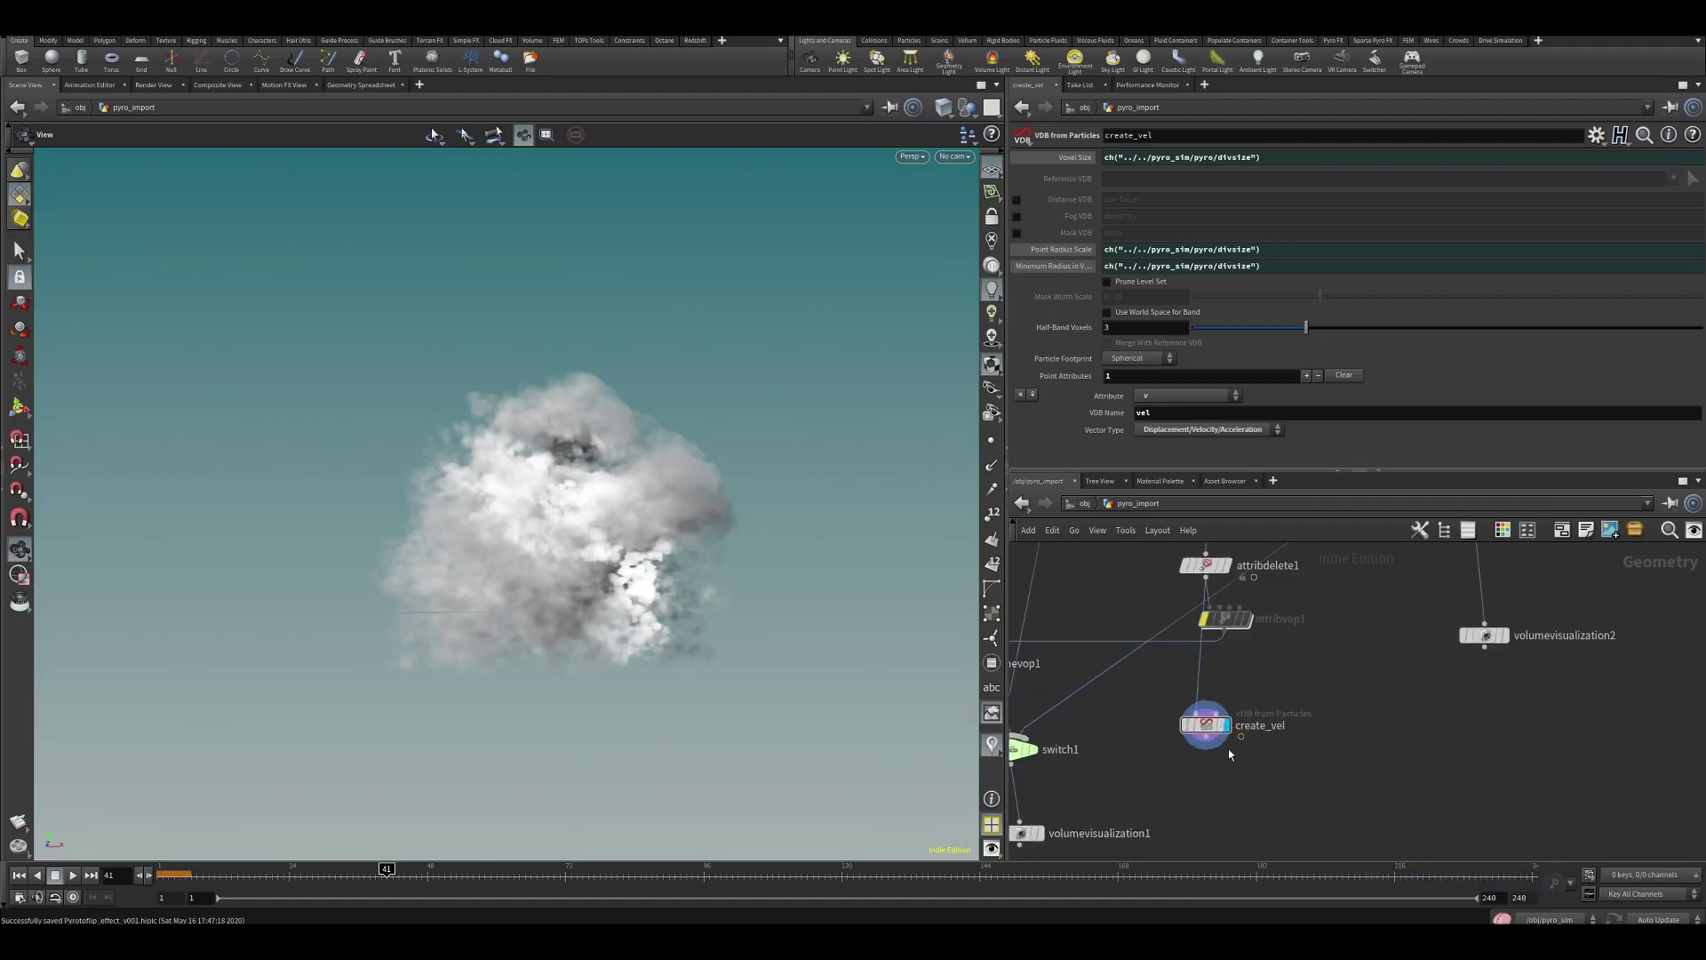
- Add a Convert VDB node below create_vel, wired to its output and displayed
{"action": "key", "text": "Tab"}
{"action": "mouse_move", "coordinate": [1244, 674]}
{"action": "type", "text": "convertvdb"}
{"action": "key", "text": "Return"}
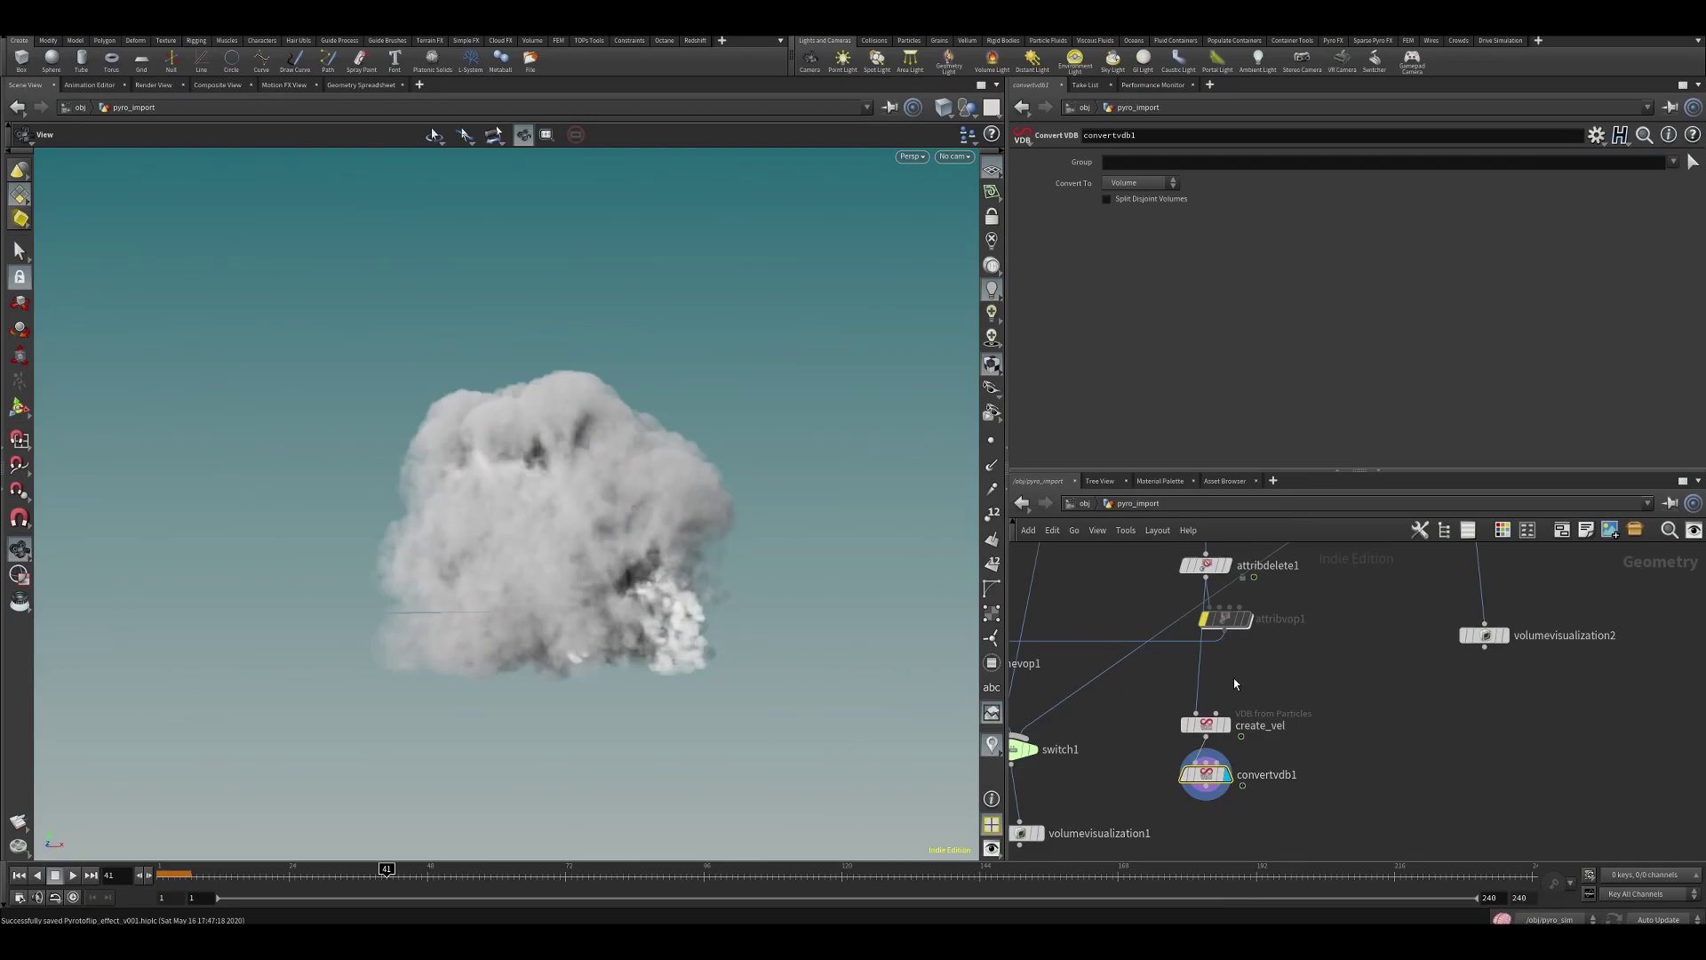
- Try VDB as convertvdb1's conversion target, return it to Volume with Split Disjoint Volumes enabled, and check the node info
{"action": "left_click", "coordinate": [1136, 184]}
{"action": "left_click", "coordinate": [1125, 198]}
{"action": "left_click", "coordinate": [1129, 200]}
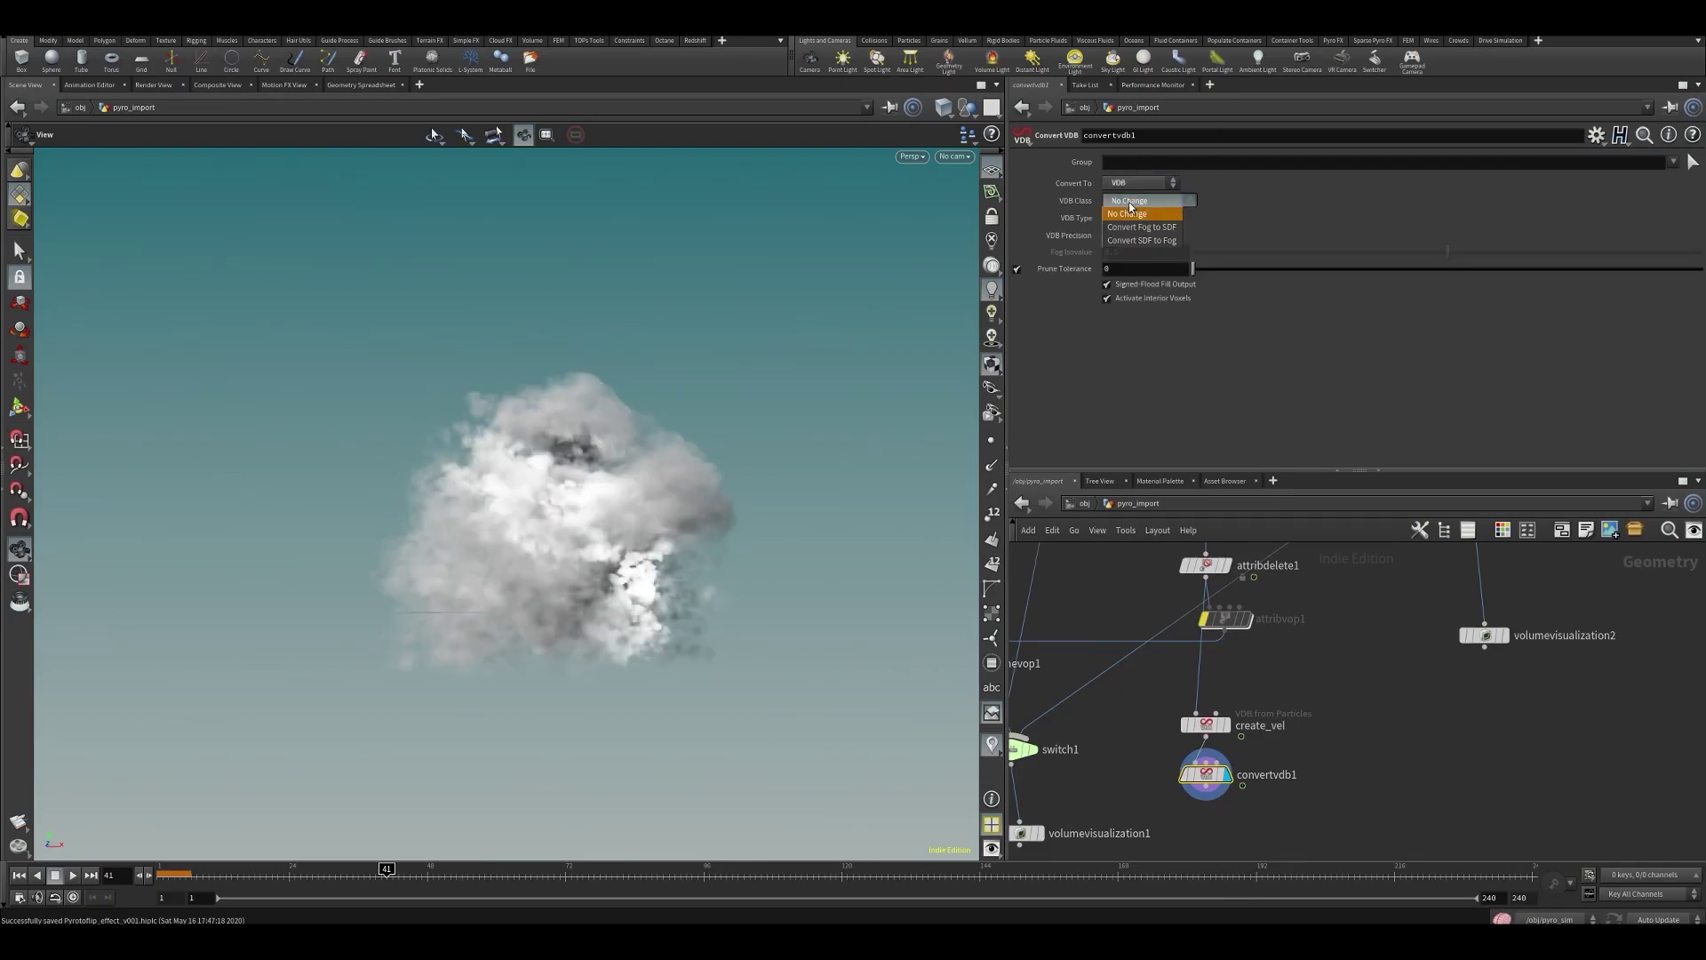
{"action": "left_click", "coordinate": [1135, 183]}
{"action": "left_click", "coordinate": [1121, 198]}
{"action": "left_click", "coordinate": [1126, 184]}
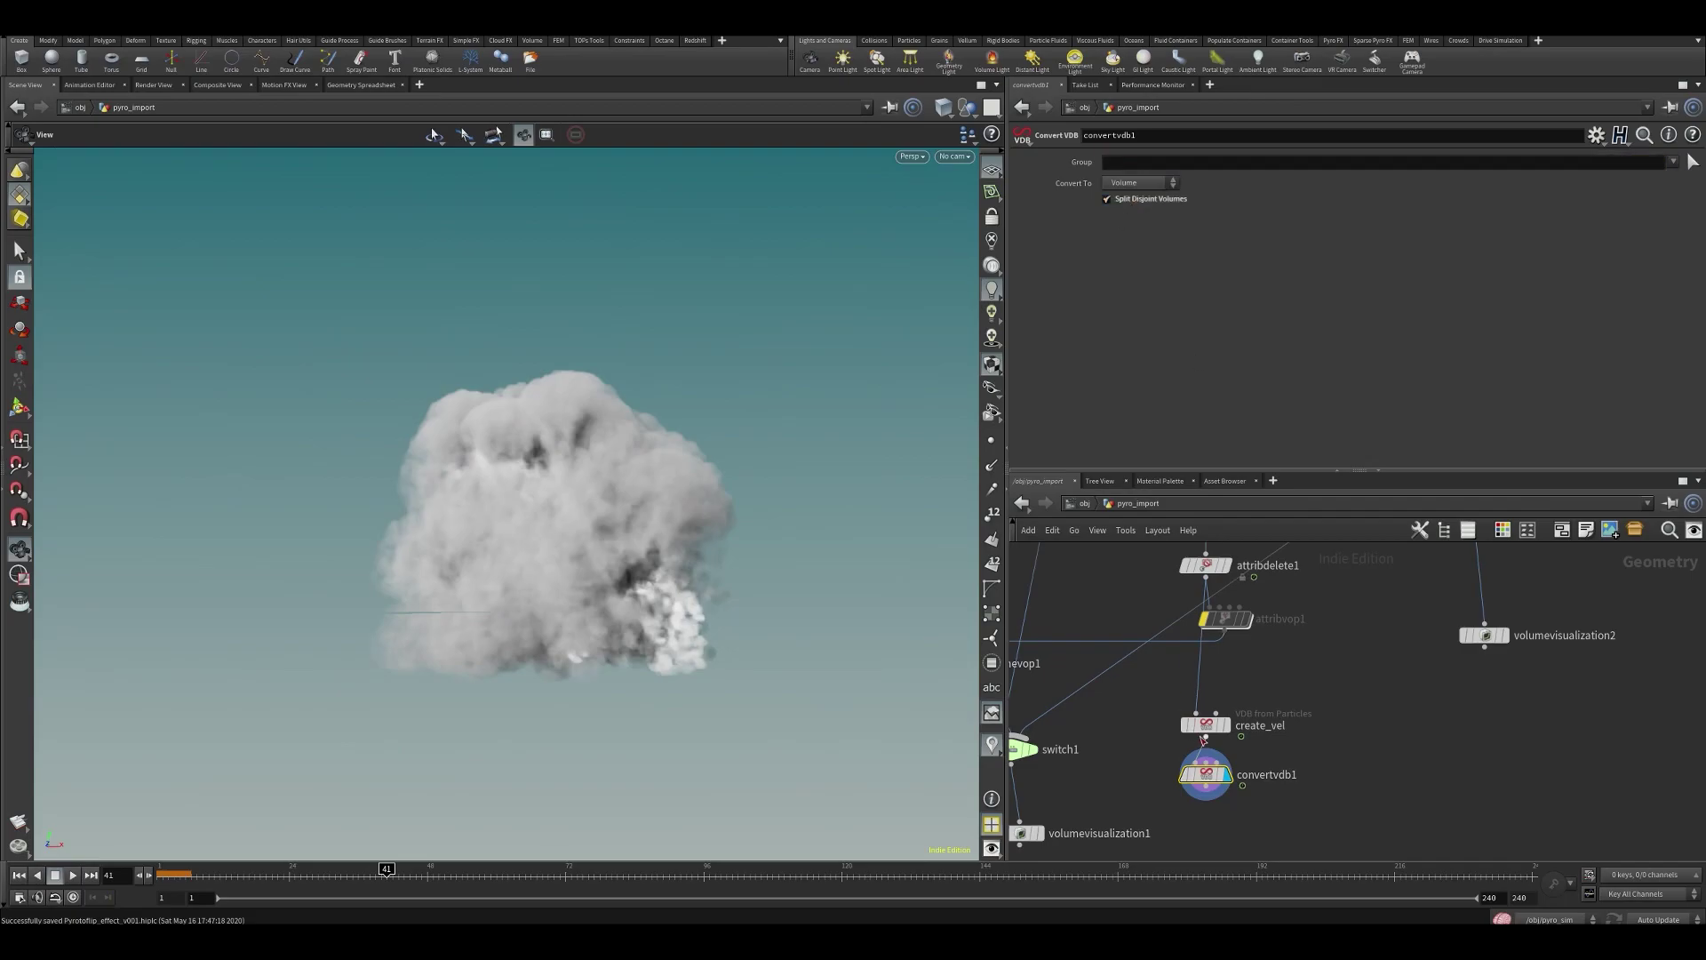
{"action": "middle_click", "coordinate": [1213, 780]}
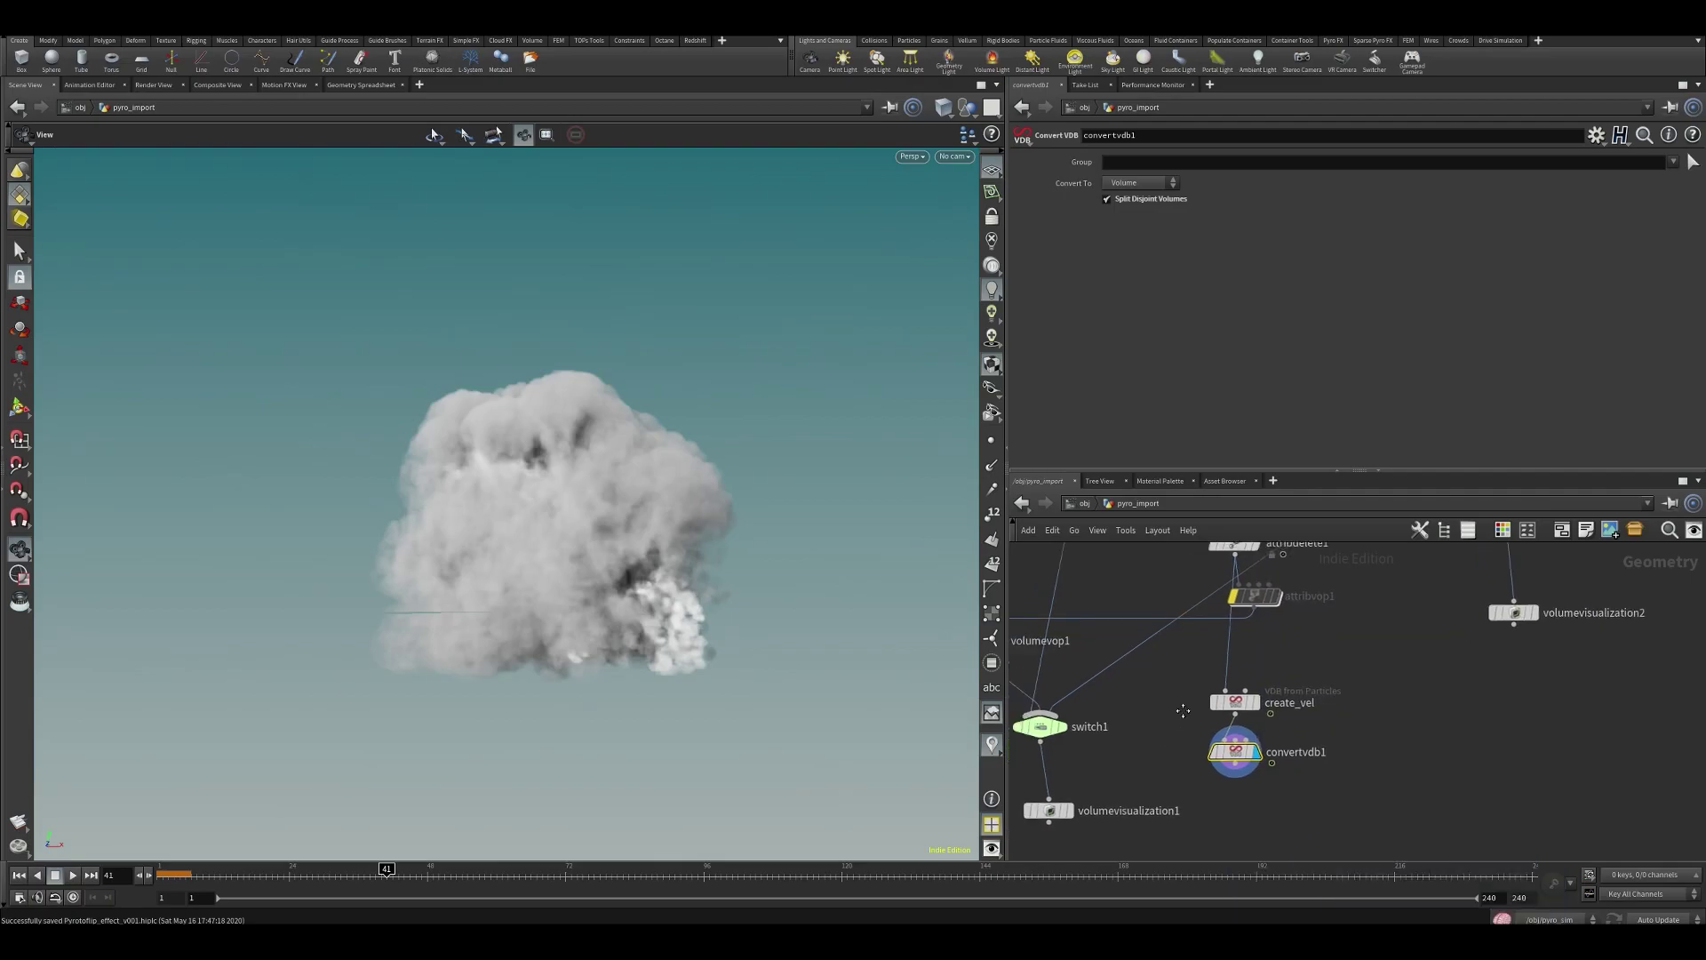
- Save the scene and compare the node info of volumevisualization1 and convertvdb1
{"action": "middle_click_drag", "start_coordinate": [1268, 770], "coordinate": [1339, 681]}
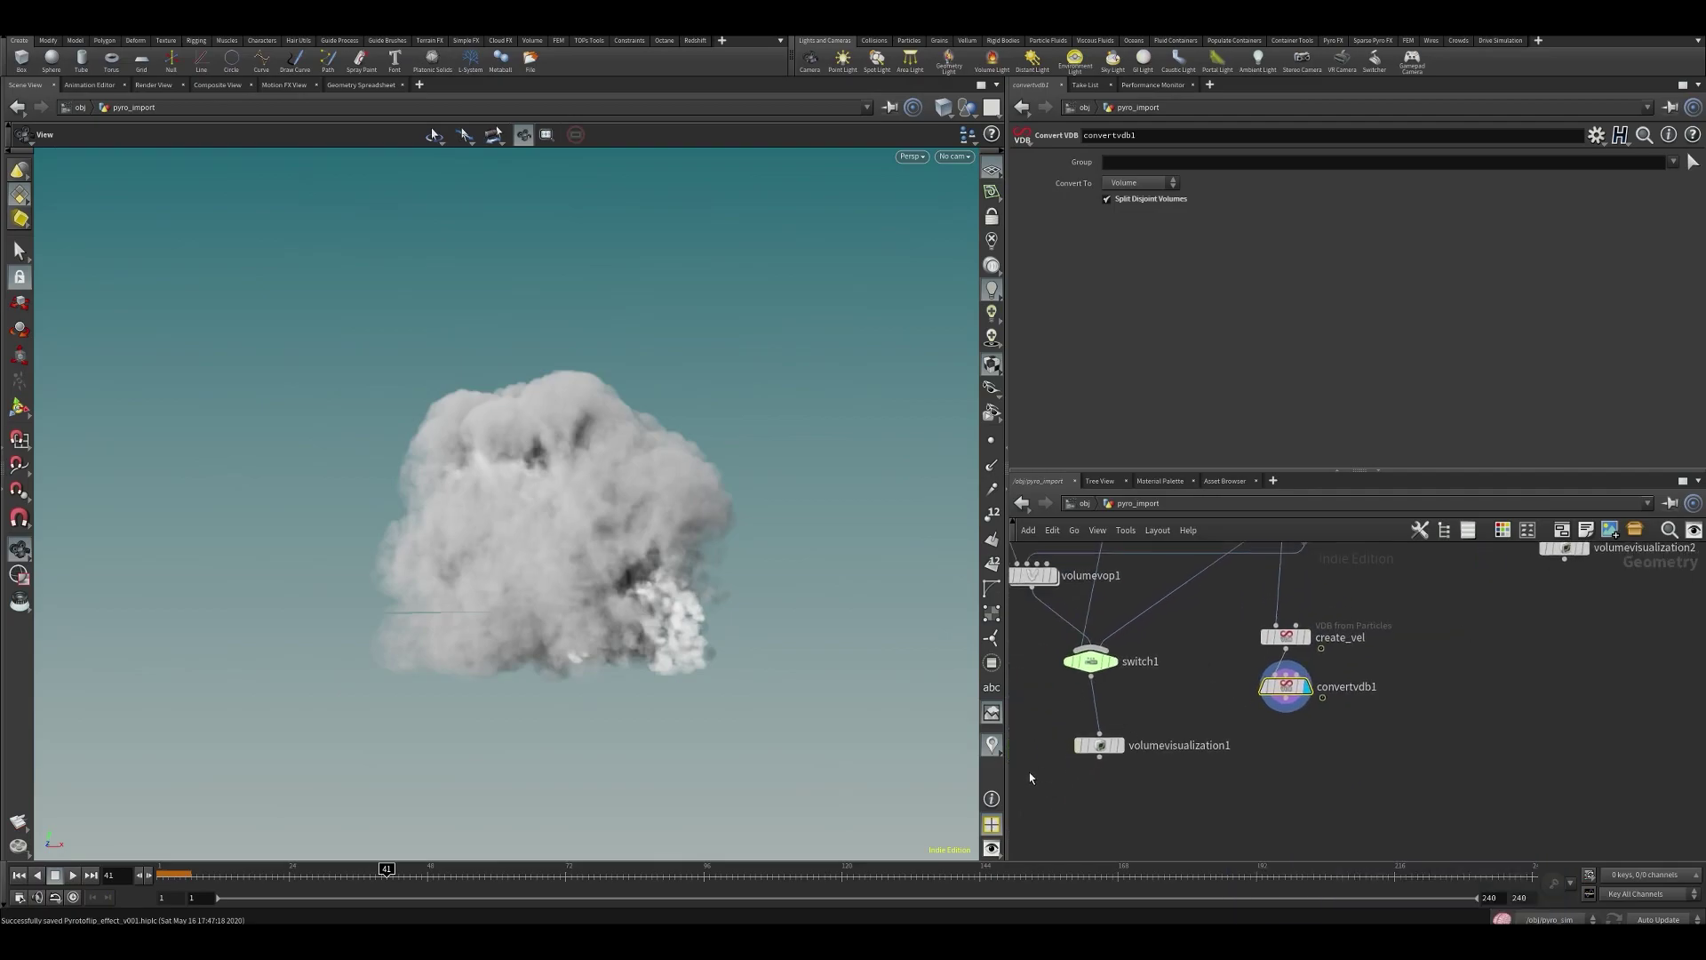
{"action": "key", "text": "ctrl+s"}
{"action": "middle_click", "coordinate": [1117, 749]}
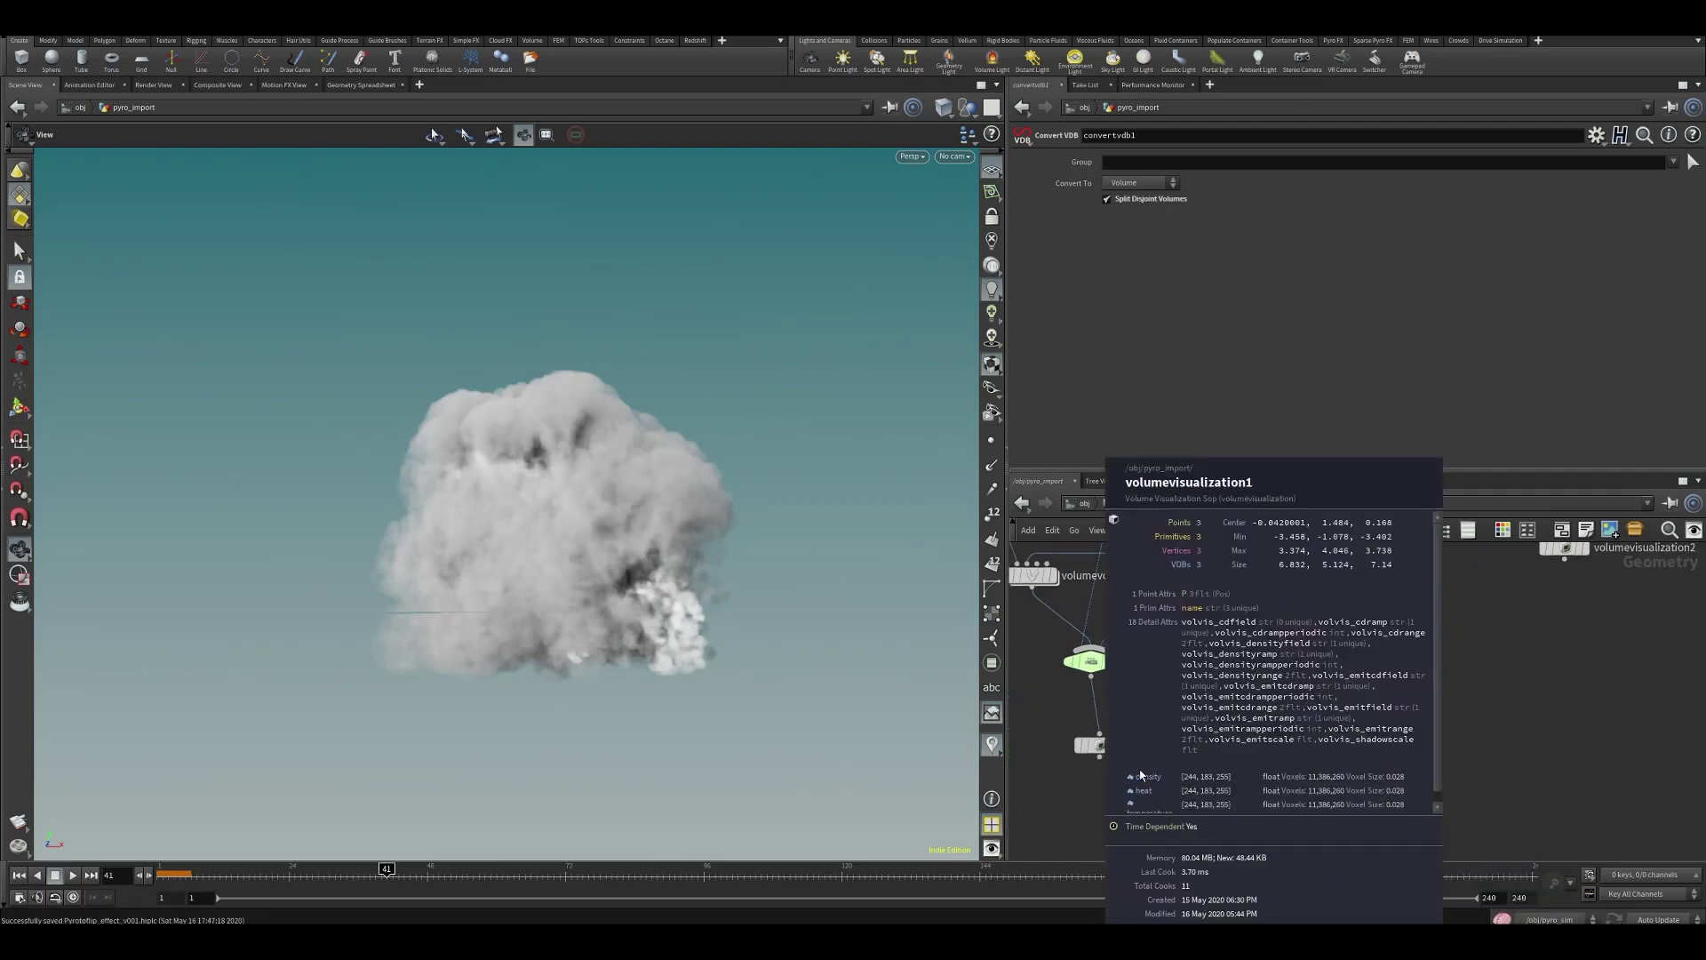
{"action": "middle_click", "coordinate": [1284, 686]}
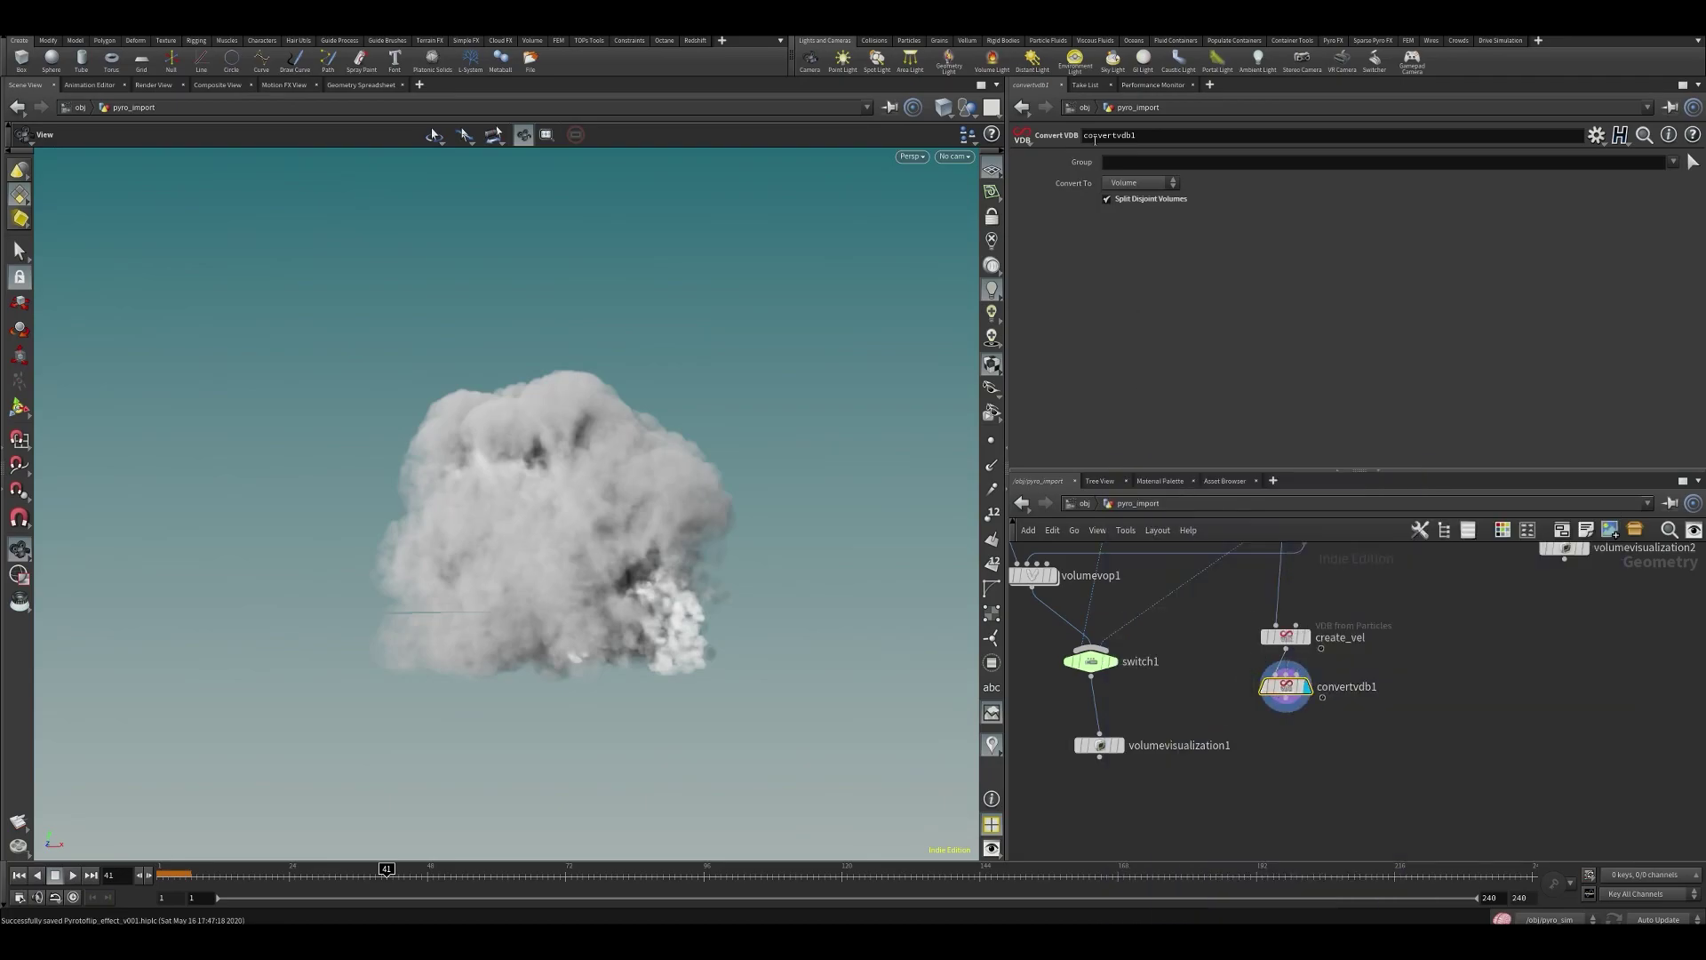
{"action": "middle_click", "coordinate": [1100, 745]}
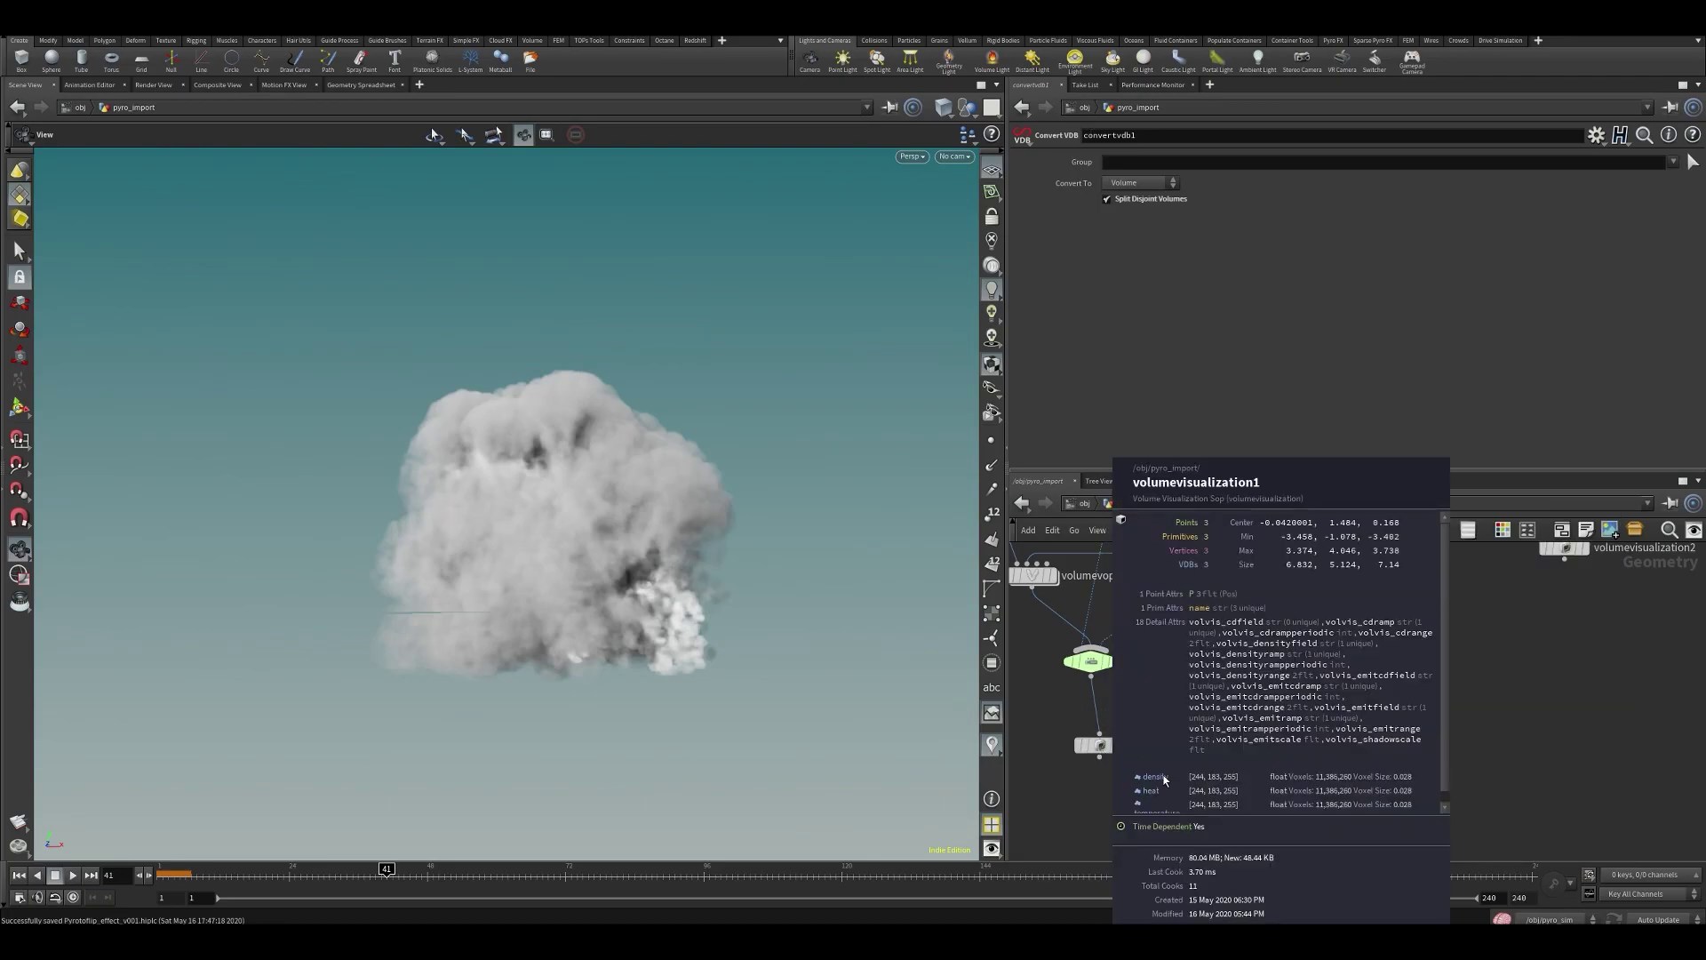
- Preview convertvdb1 with Convert To set to VDB, and return it to Volume
{"action": "left_click", "coordinate": [1134, 183]}
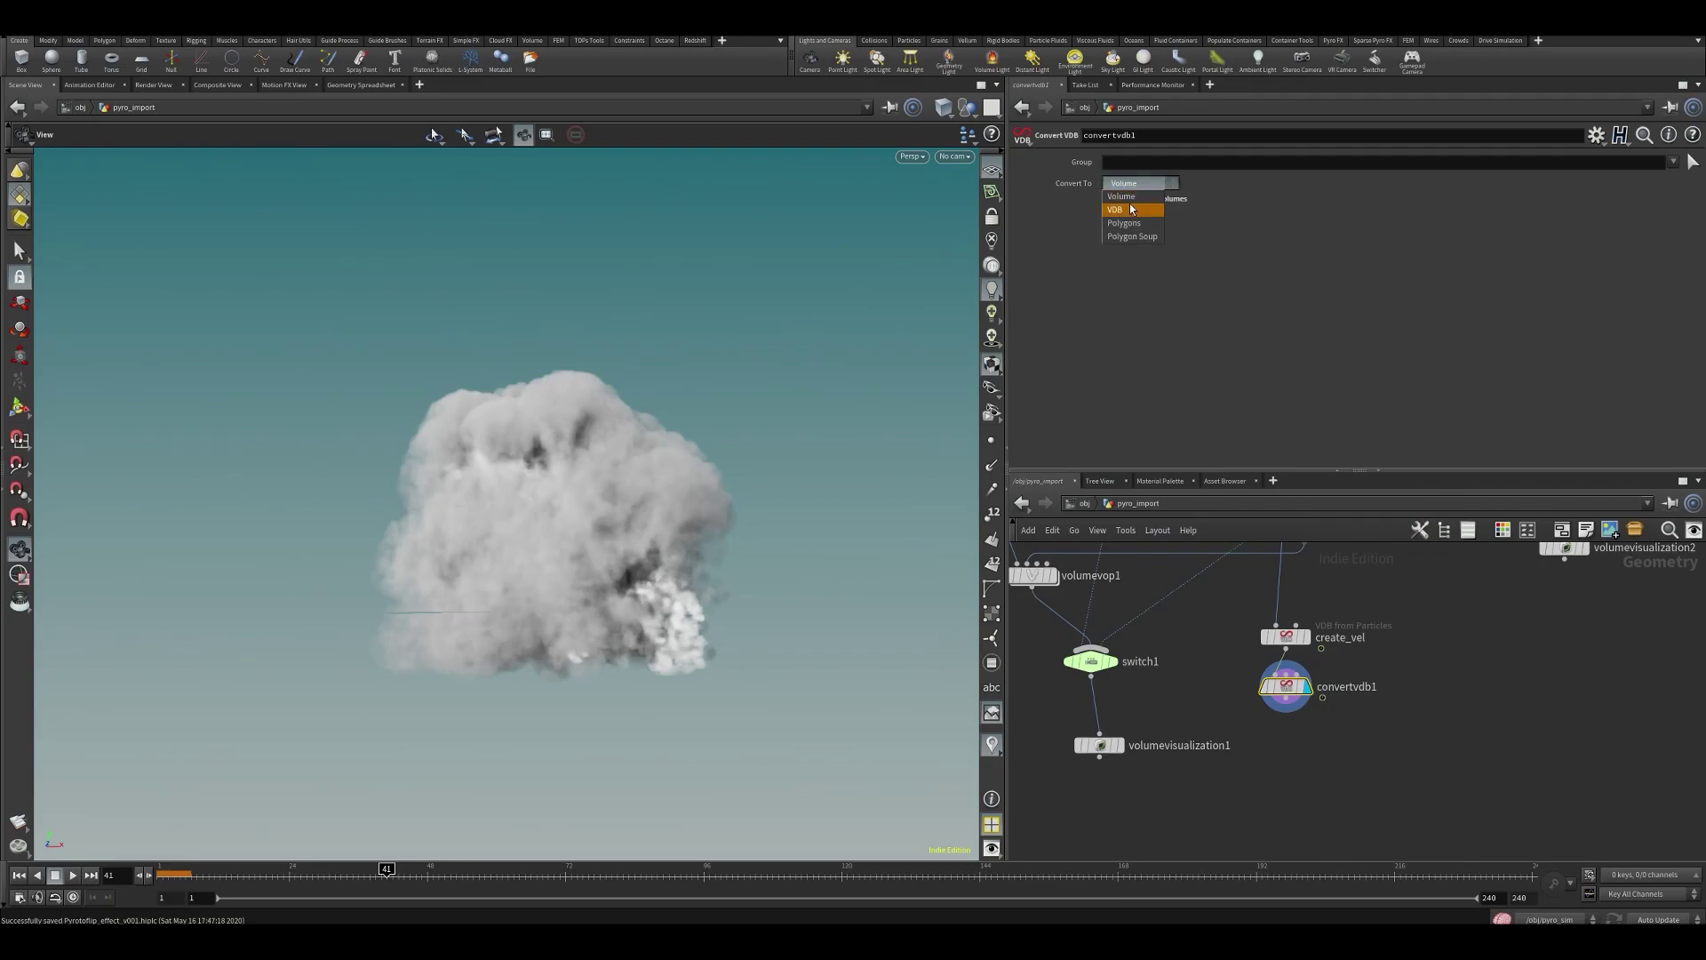
{"action": "left_click", "coordinate": [1130, 199]}
{"action": "left_click", "coordinate": [1199, 671]}
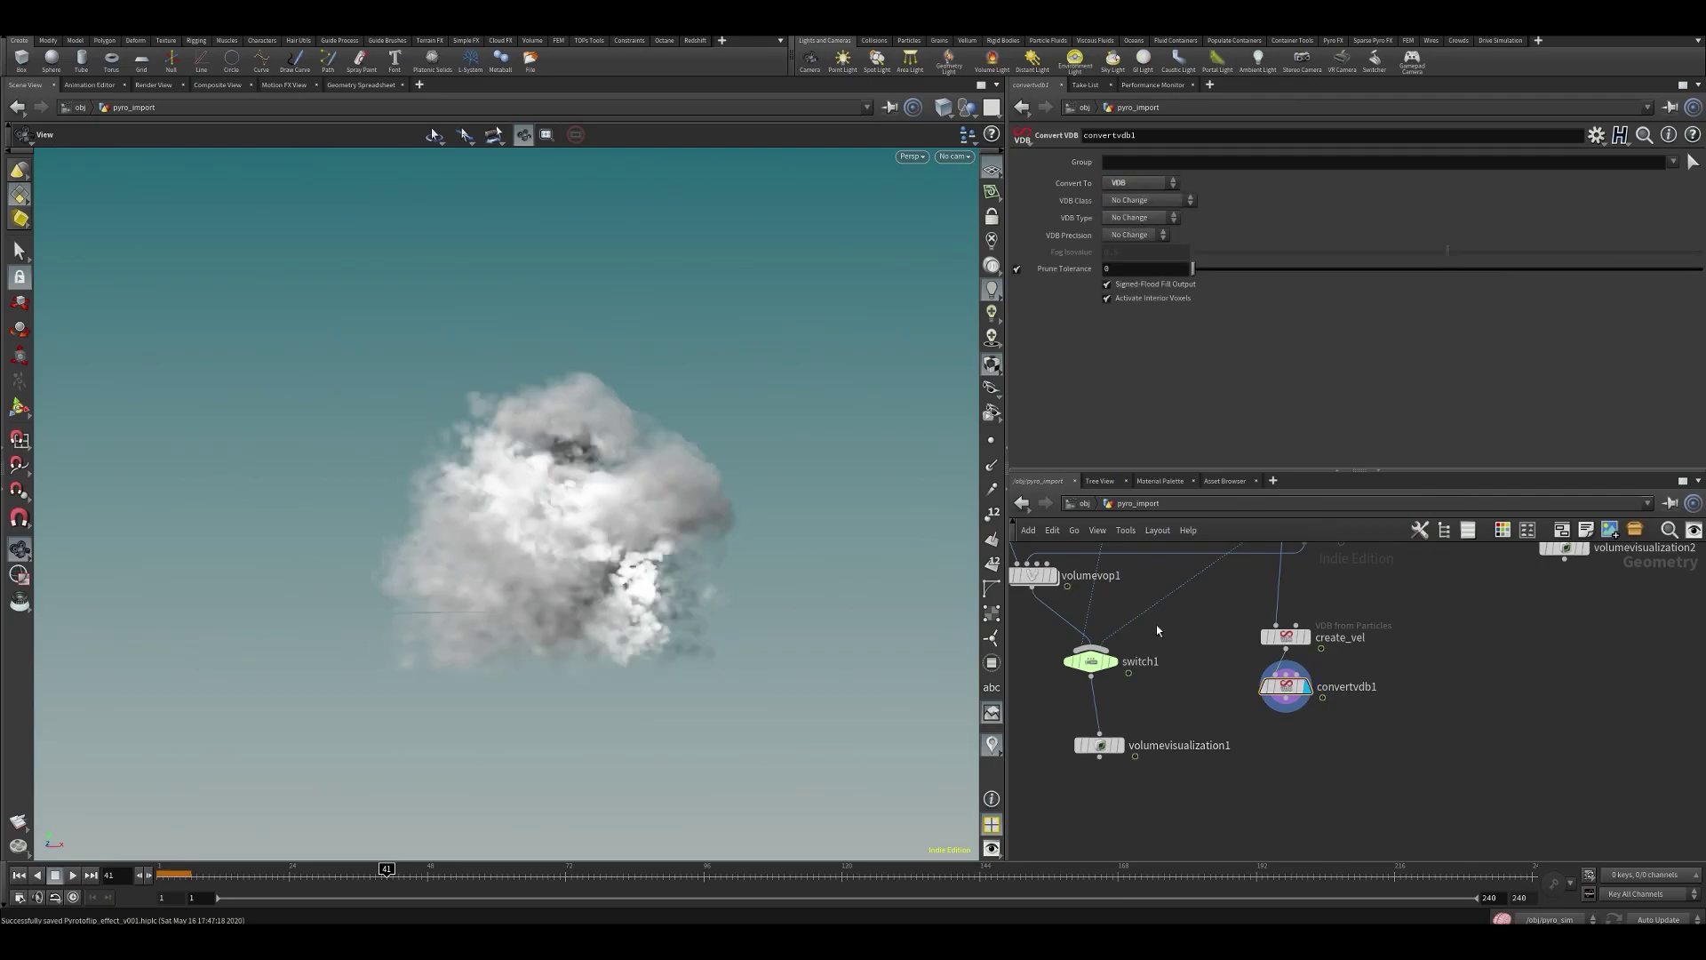
{"action": "left_click", "coordinate": [1136, 184]}
{"action": "left_click", "coordinate": [1130, 179]}
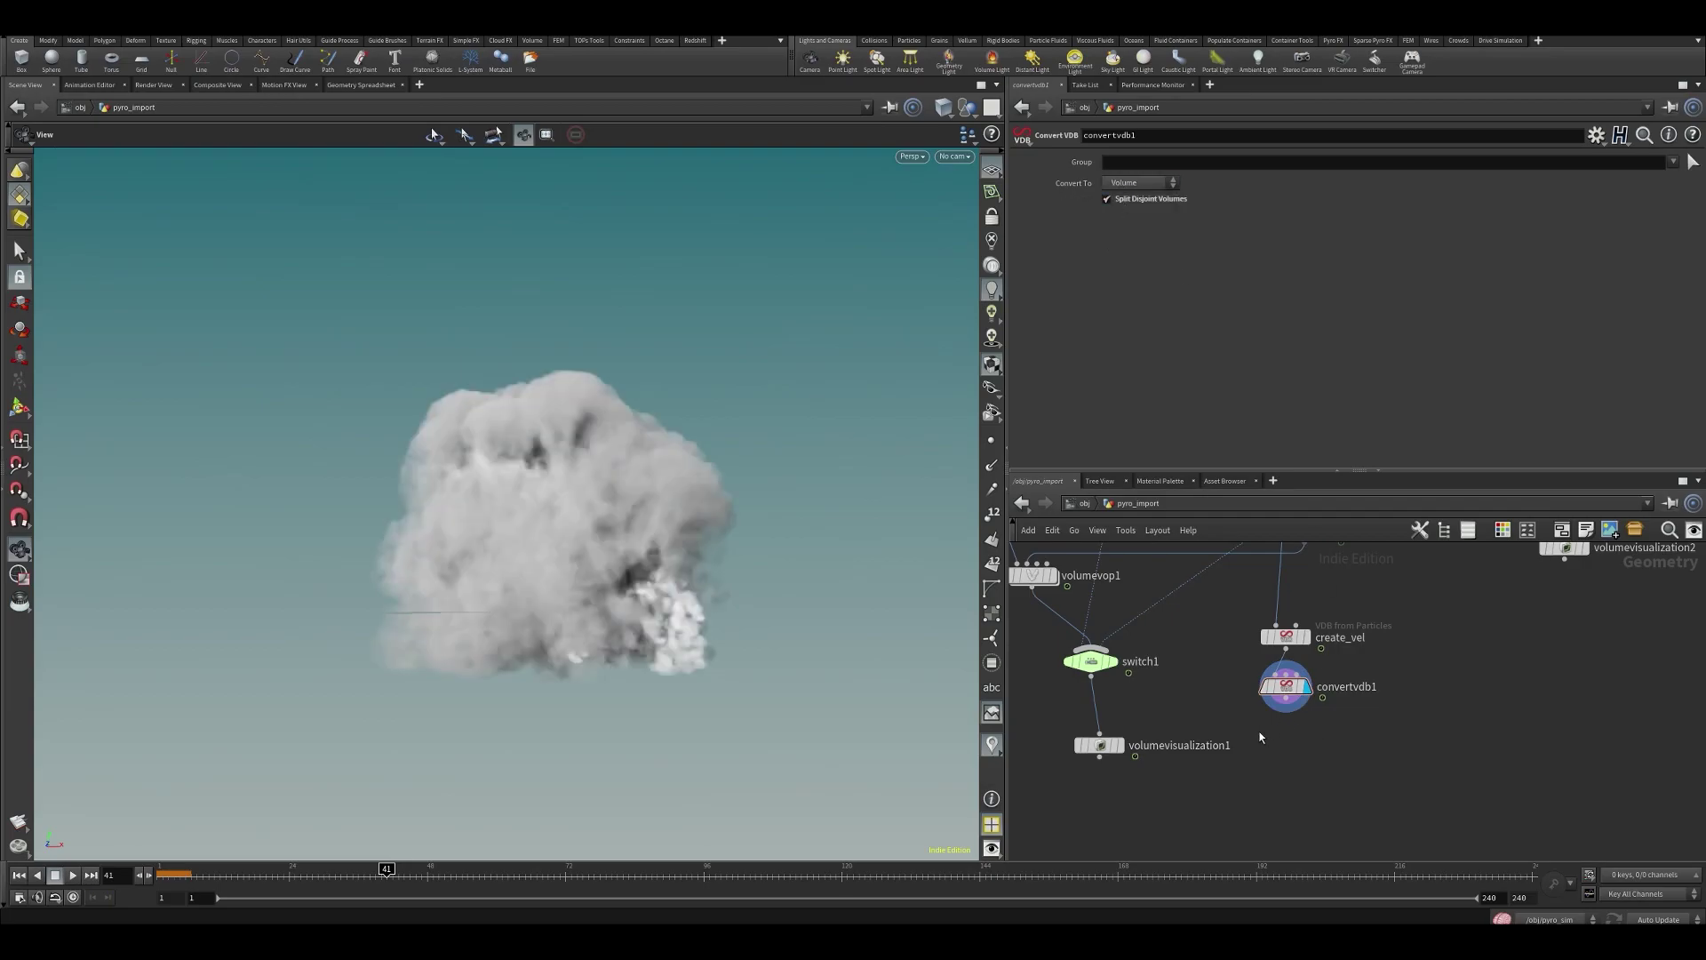
- Duplicate convertvdb1 directly below itself, set the copy's Convert To to VDB, and examine its node info
{"action": "left_click_drag", "start_coordinate": [1286, 686], "coordinate": [1283, 728], "text": "alt"}
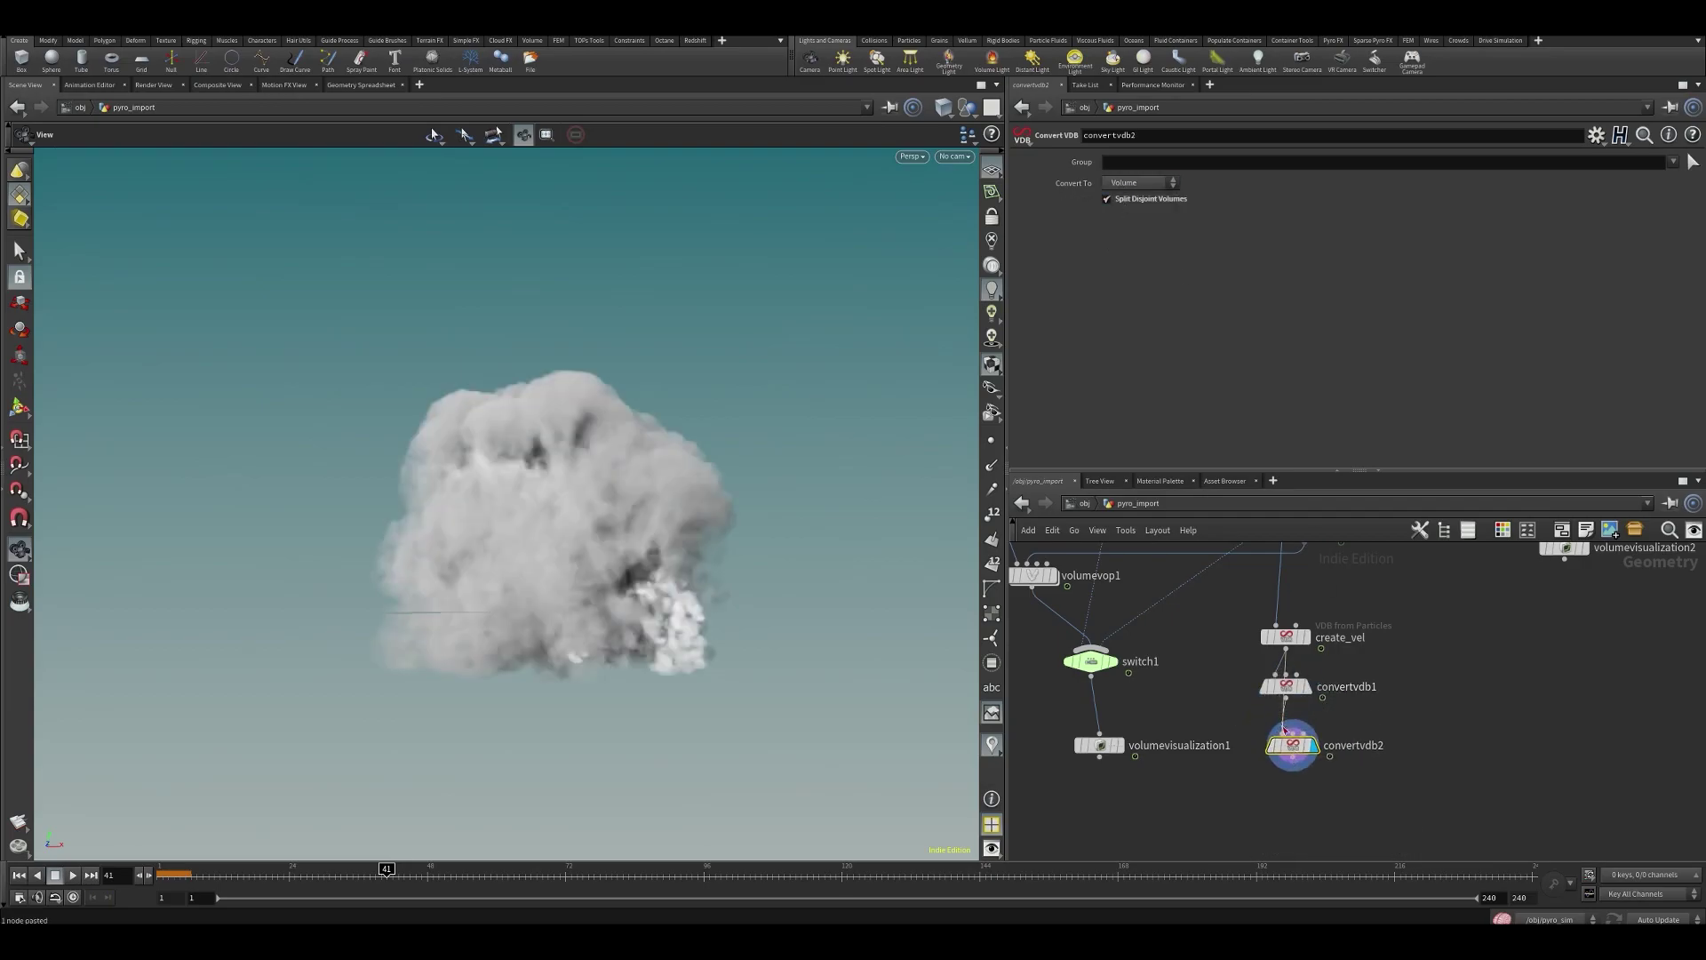
{"action": "left_click", "coordinate": [1132, 183]}
{"action": "middle_click", "coordinate": [1306, 751]}
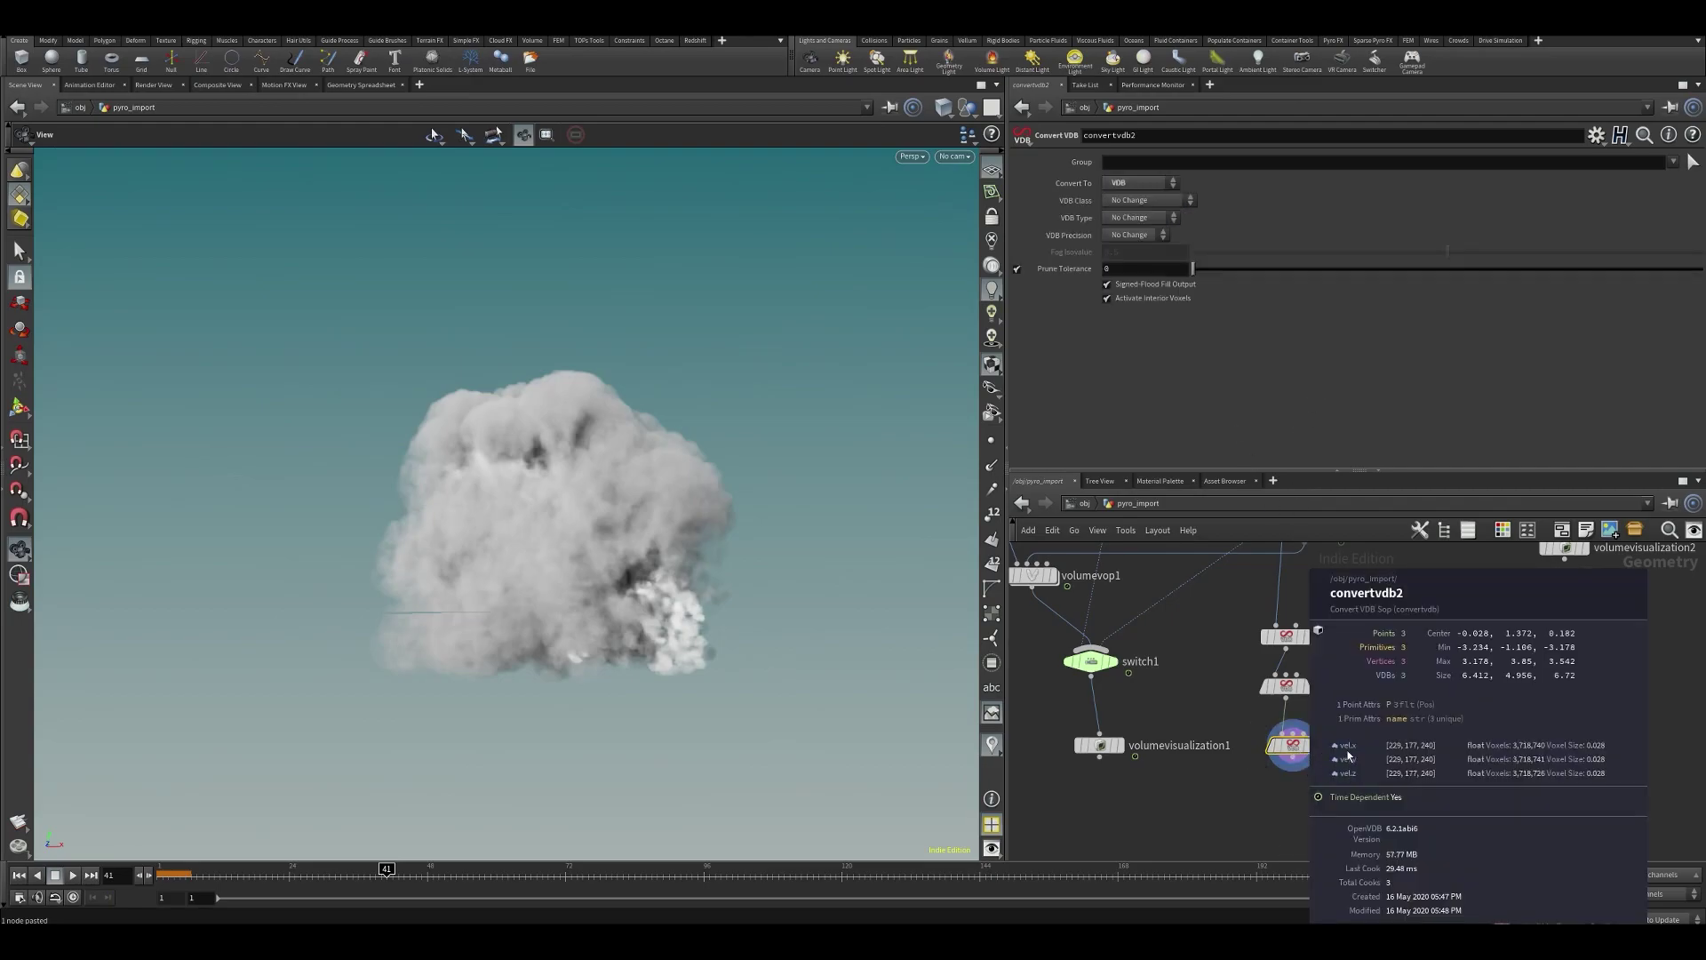
{"action": "middle_click", "coordinate": [1296, 749]}
{"action": "middle_click", "coordinate": [1298, 751]}
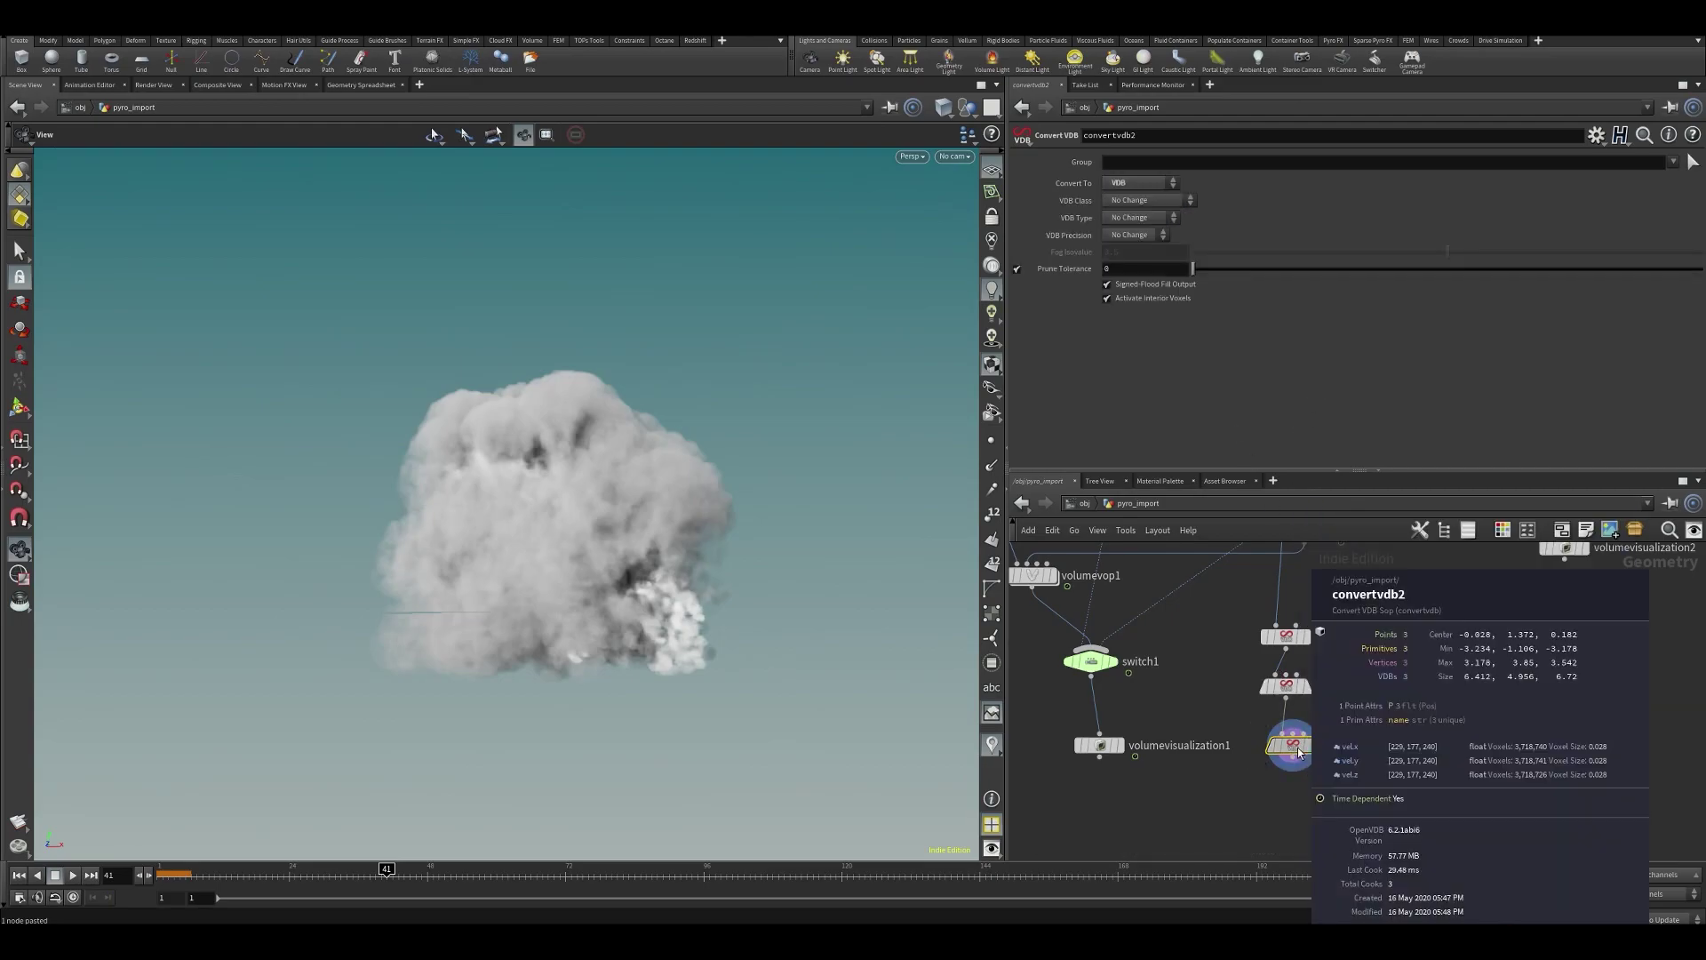
- Insert a Merge node between switch1 and volumevisualization1, and connect convertvdb2 as its second input
{"action": "scroll", "coordinate": [1179, 711], "scroll_direction": "down", "scroll_amount": 2}
{"action": "left_click_drag", "start_coordinate": [1116, 709], "coordinate": [1121, 761]}
{"action": "key", "text": "Tab"}
{"action": "mouse_move", "coordinate": [1149, 716]}
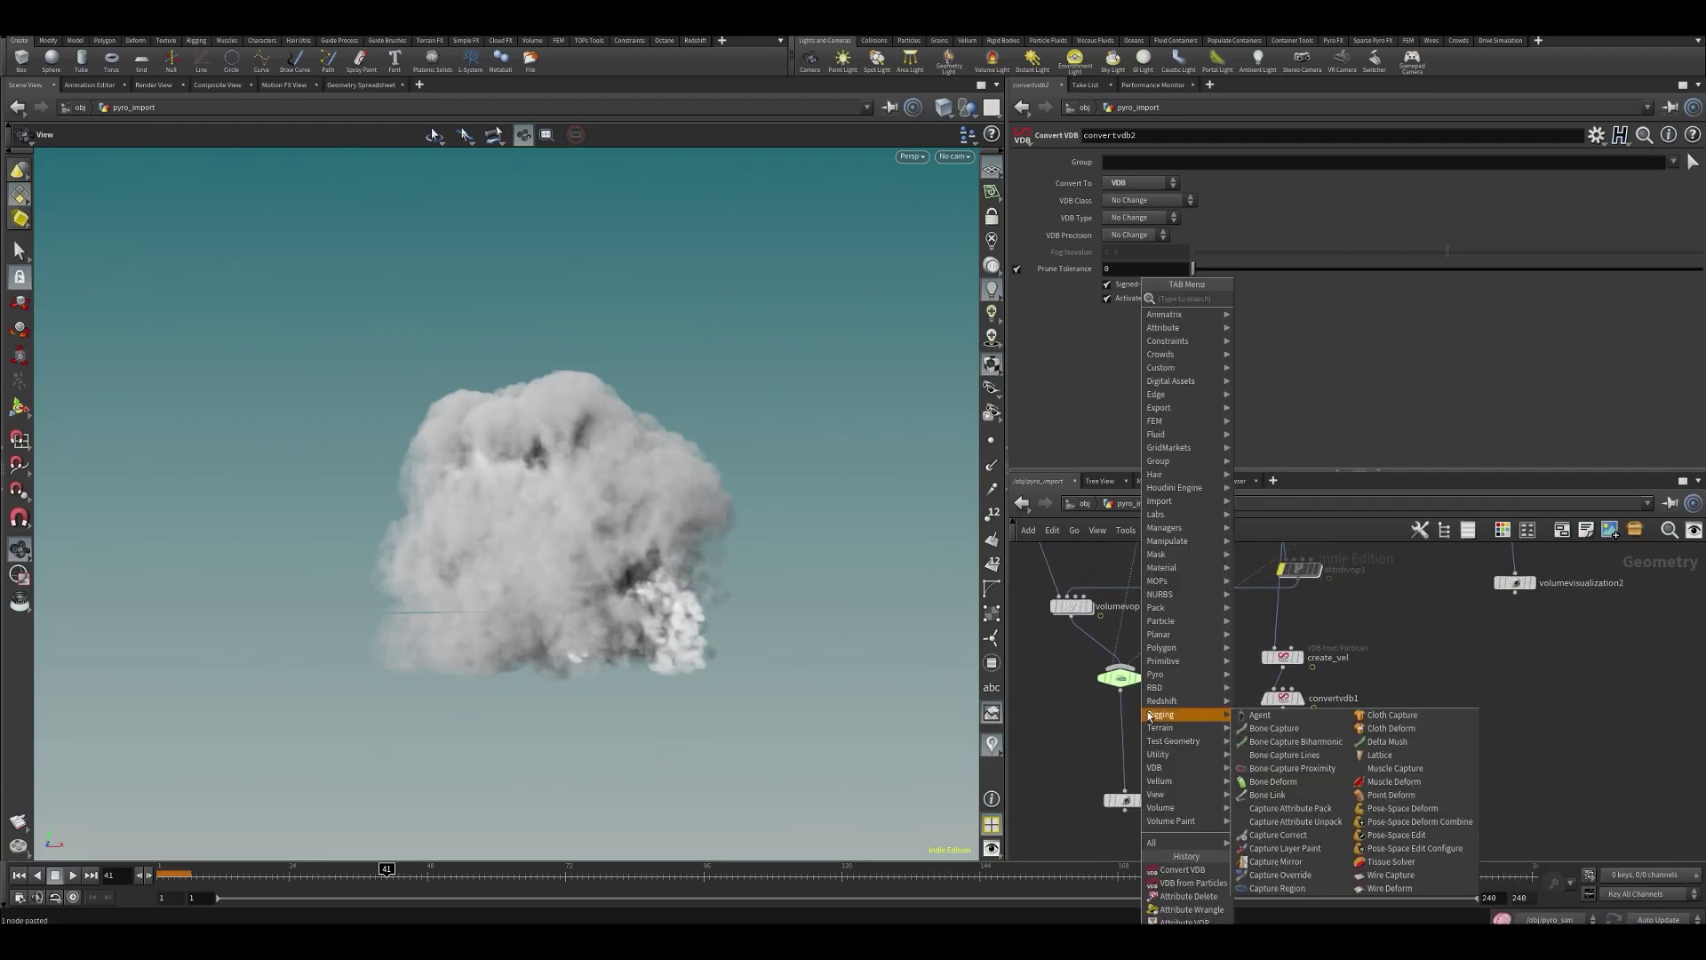
{"action": "type", "text": "merge"}
{"action": "key", "text": "Return"}
{"action": "scroll", "coordinate": [1131, 730], "scroll_direction": "up", "scroll_amount": 2}
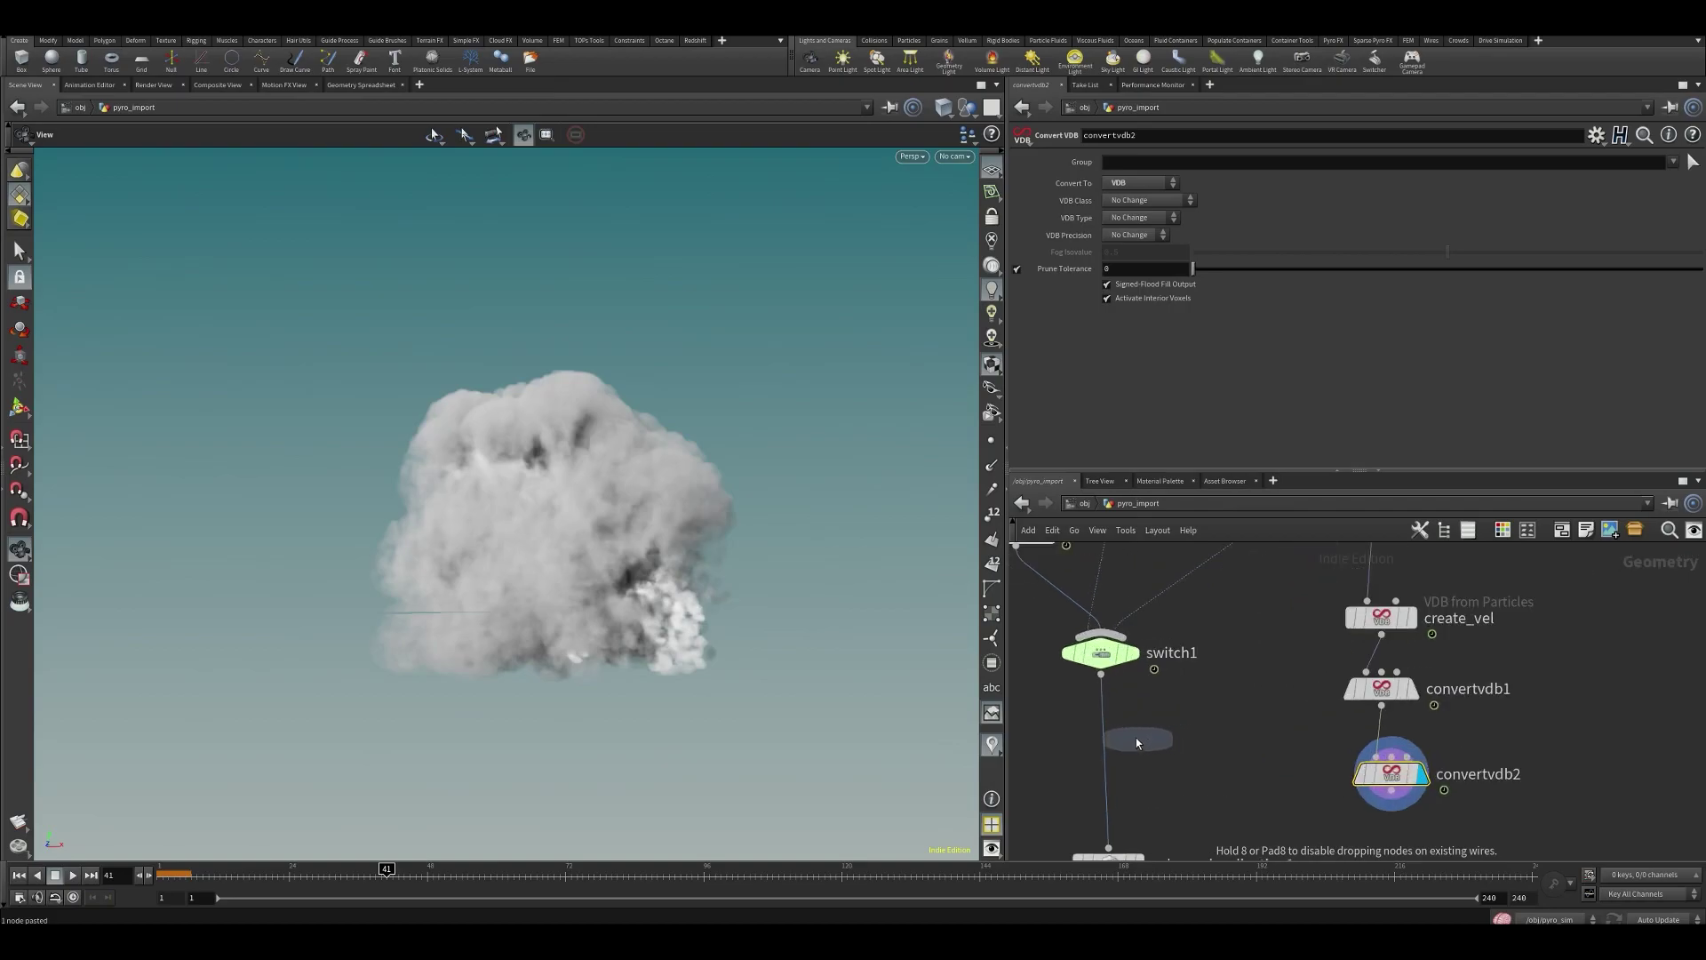
{"action": "left_click", "coordinate": [1131, 733]}
{"action": "left_click_drag", "start_coordinate": [1131, 733], "coordinate": [1108, 756]}
{"action": "left_click", "coordinate": [1109, 737]}
{"action": "left_click", "coordinate": [1400, 805]}
{"action": "middle_click_drag", "start_coordinate": [1283, 734], "coordinate": [1294, 694]}
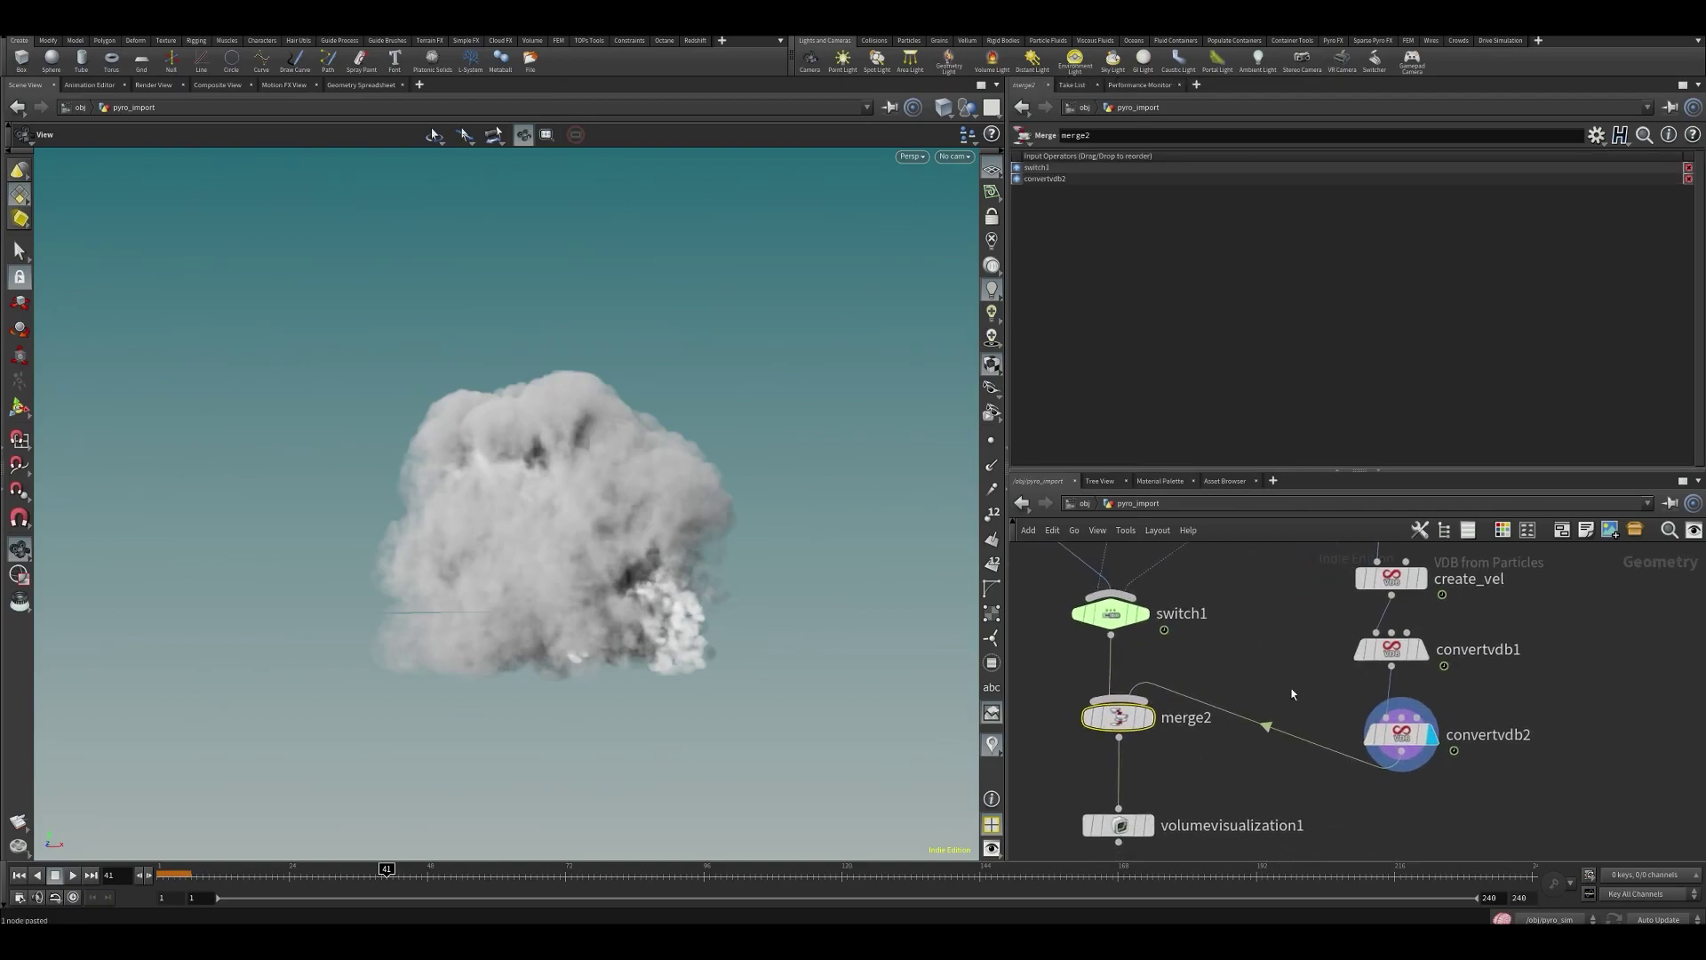
- Display merge2's output and inspect the combined fields from another angle
{"action": "left_click", "coordinate": [1152, 687]}
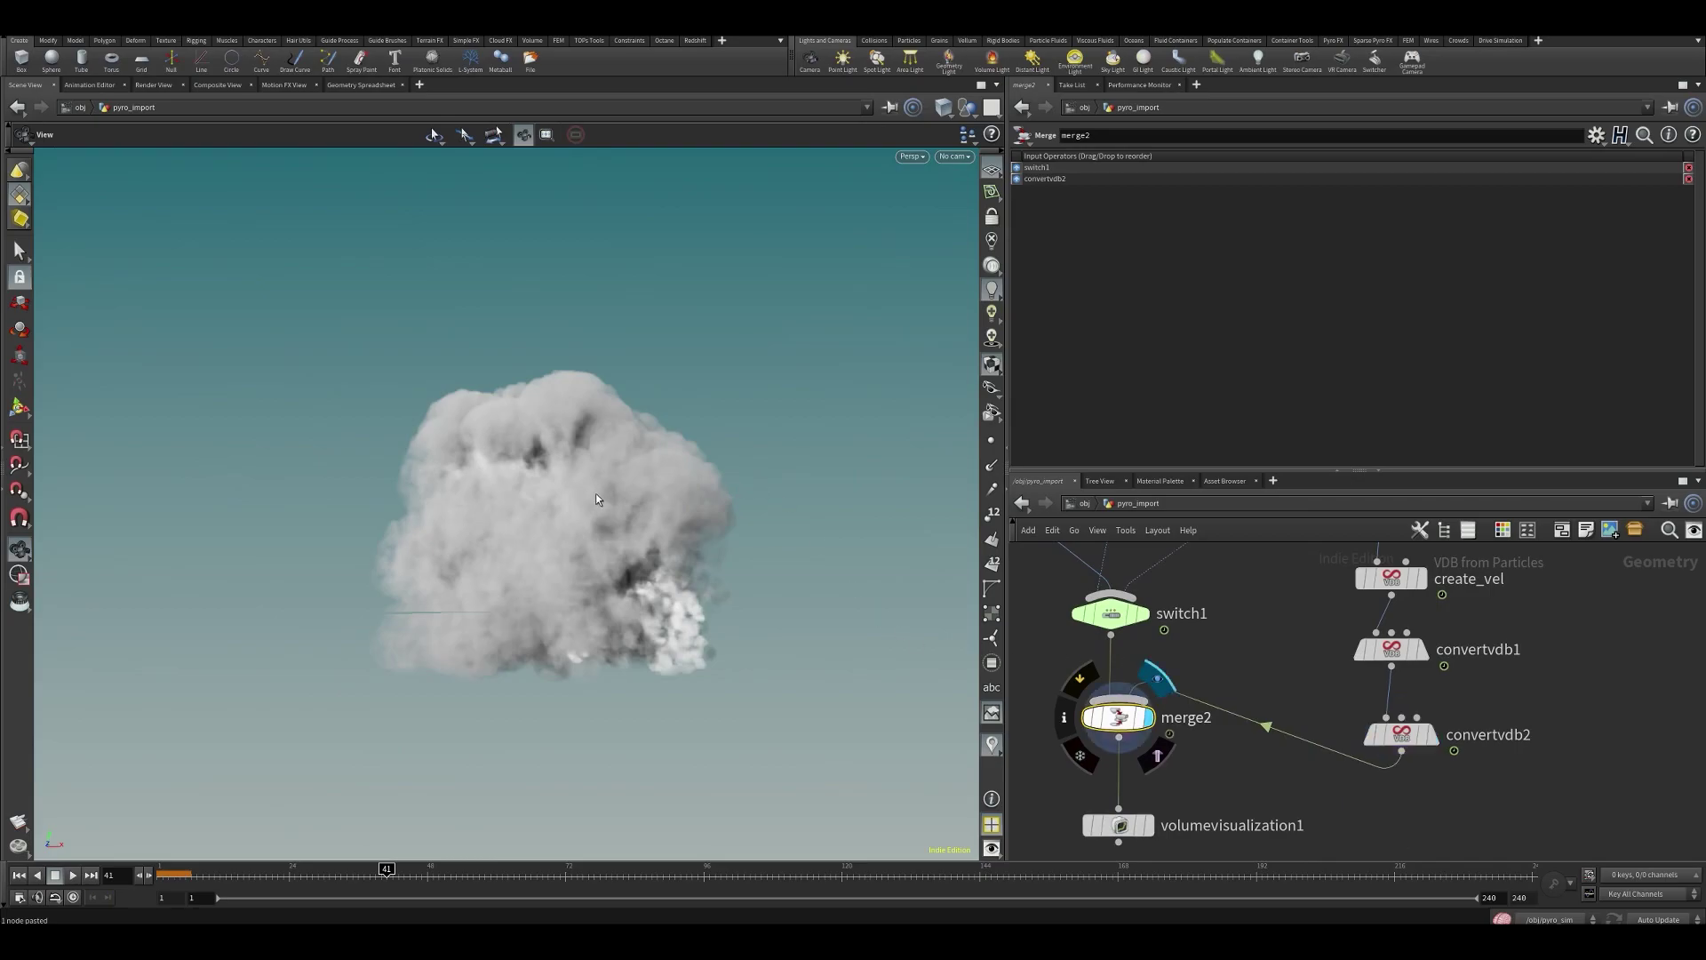
{"action": "left_click_drag", "start_coordinate": [594, 503], "coordinate": [280, 421]}
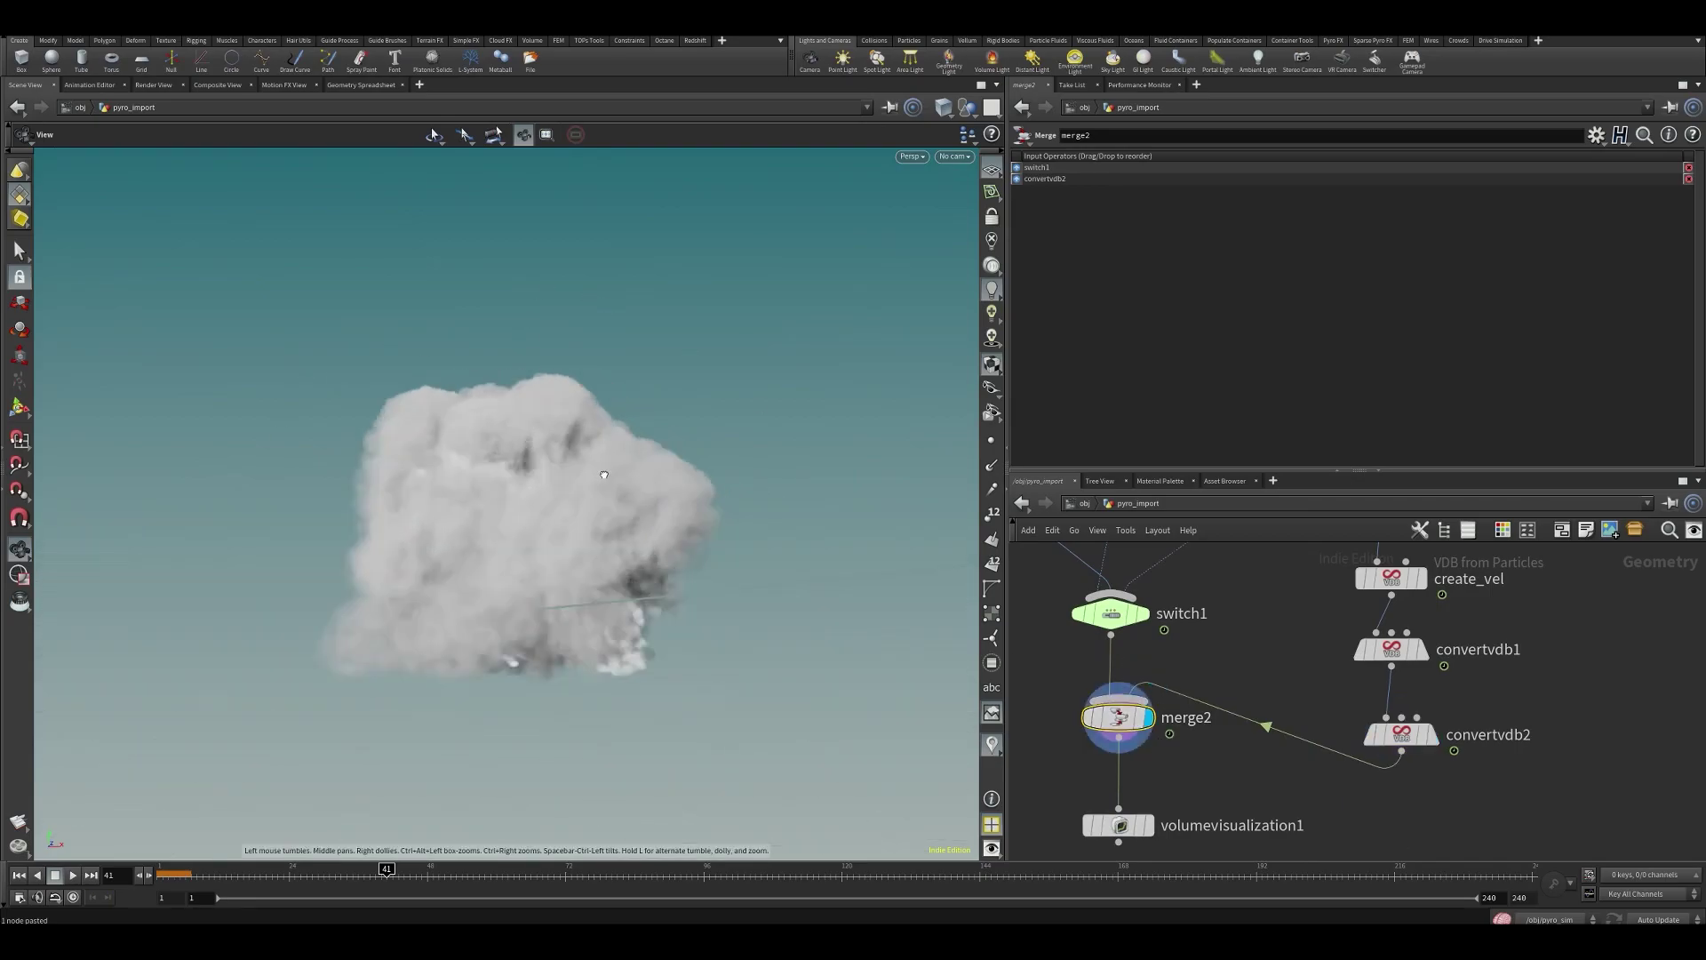
{"action": "middle_click", "coordinate": [1231, 734]}
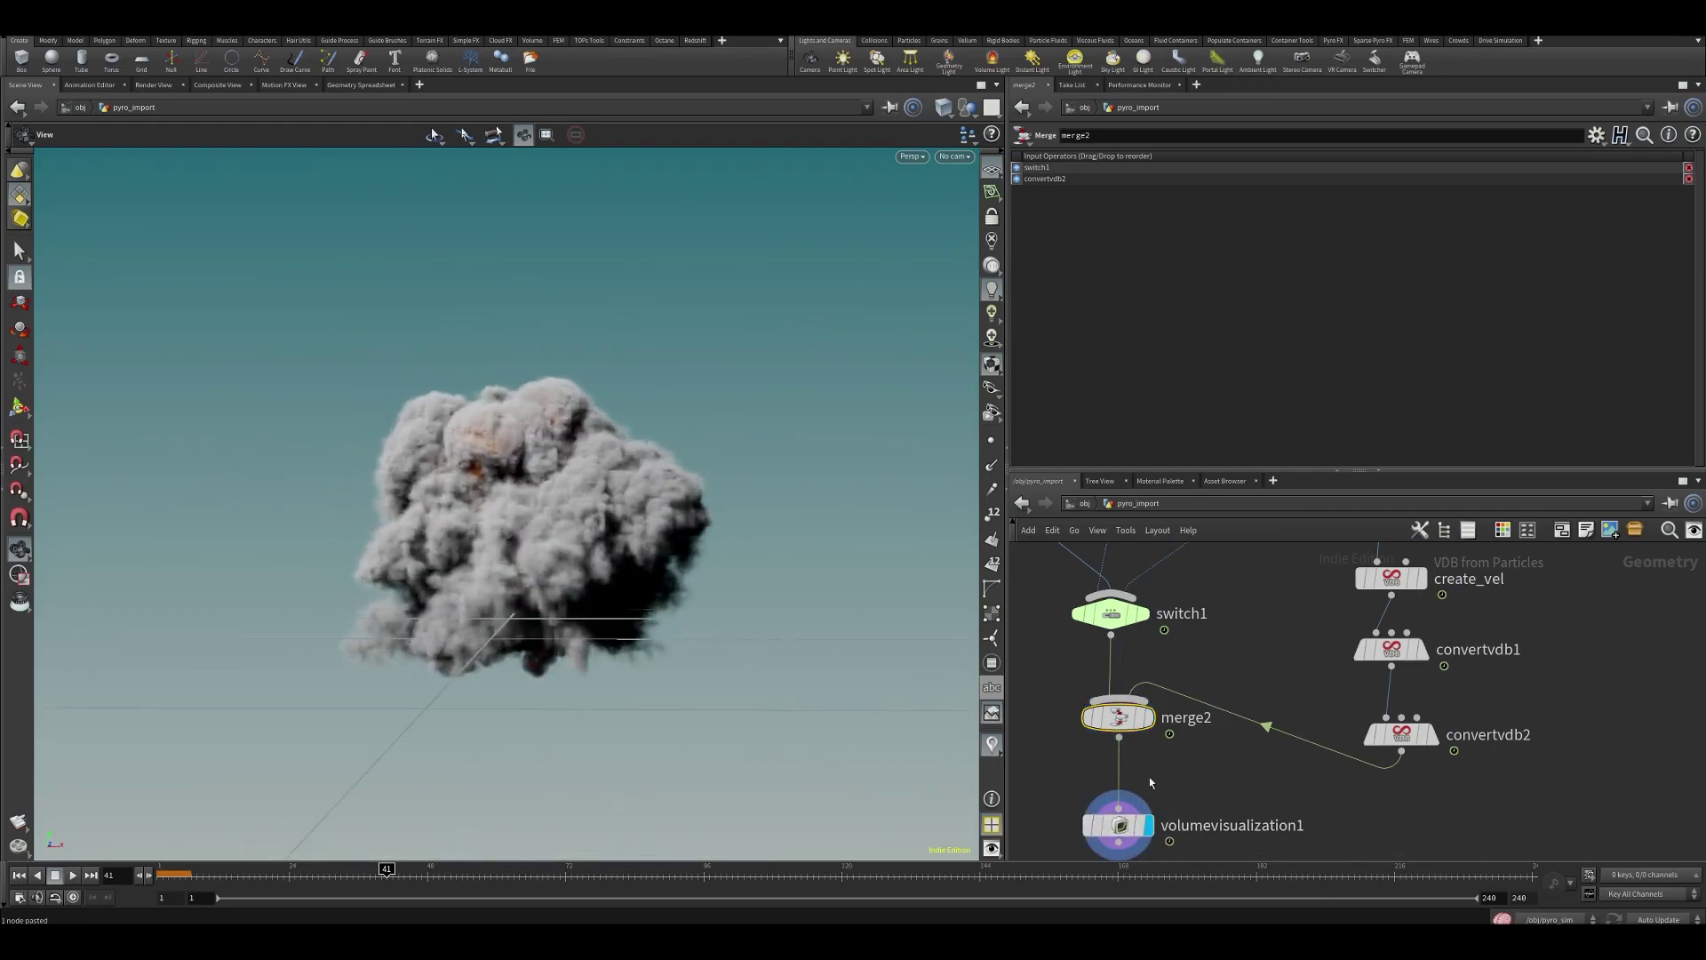
- Set volumevisualization1's Density Scale to 3.22 and save the scene
{"action": "left_click", "coordinate": [1119, 825]}
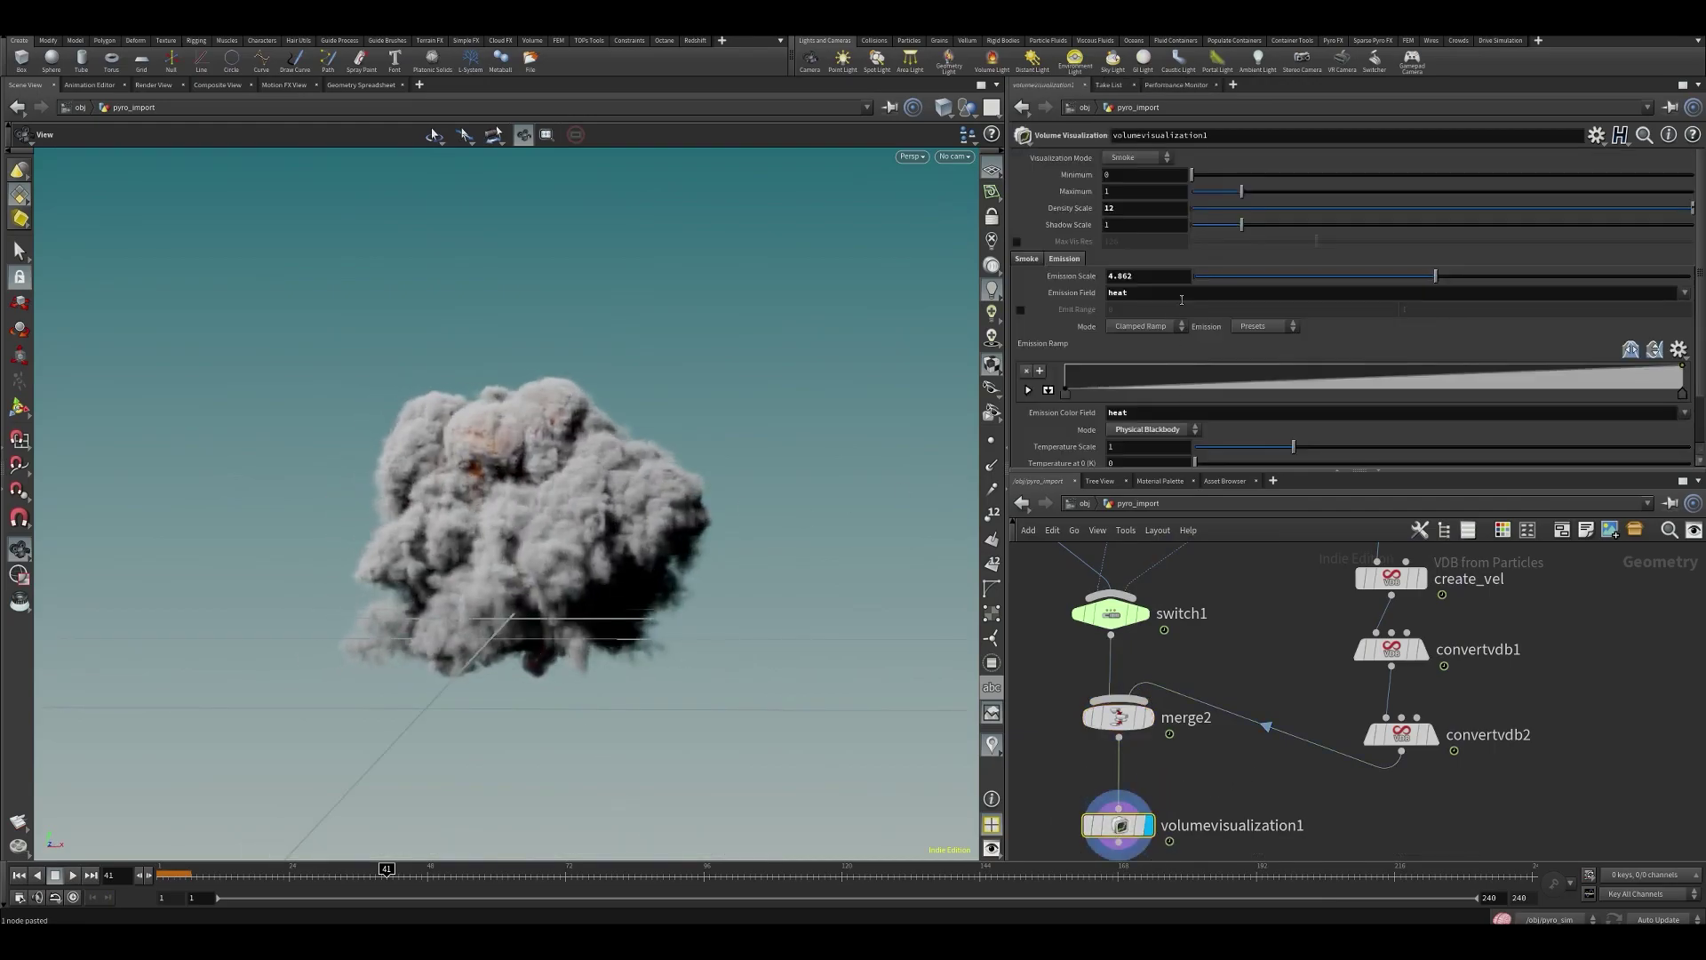
{"action": "left_click", "coordinate": [1306, 210]}
{"action": "left_click", "coordinate": [1353, 213]}
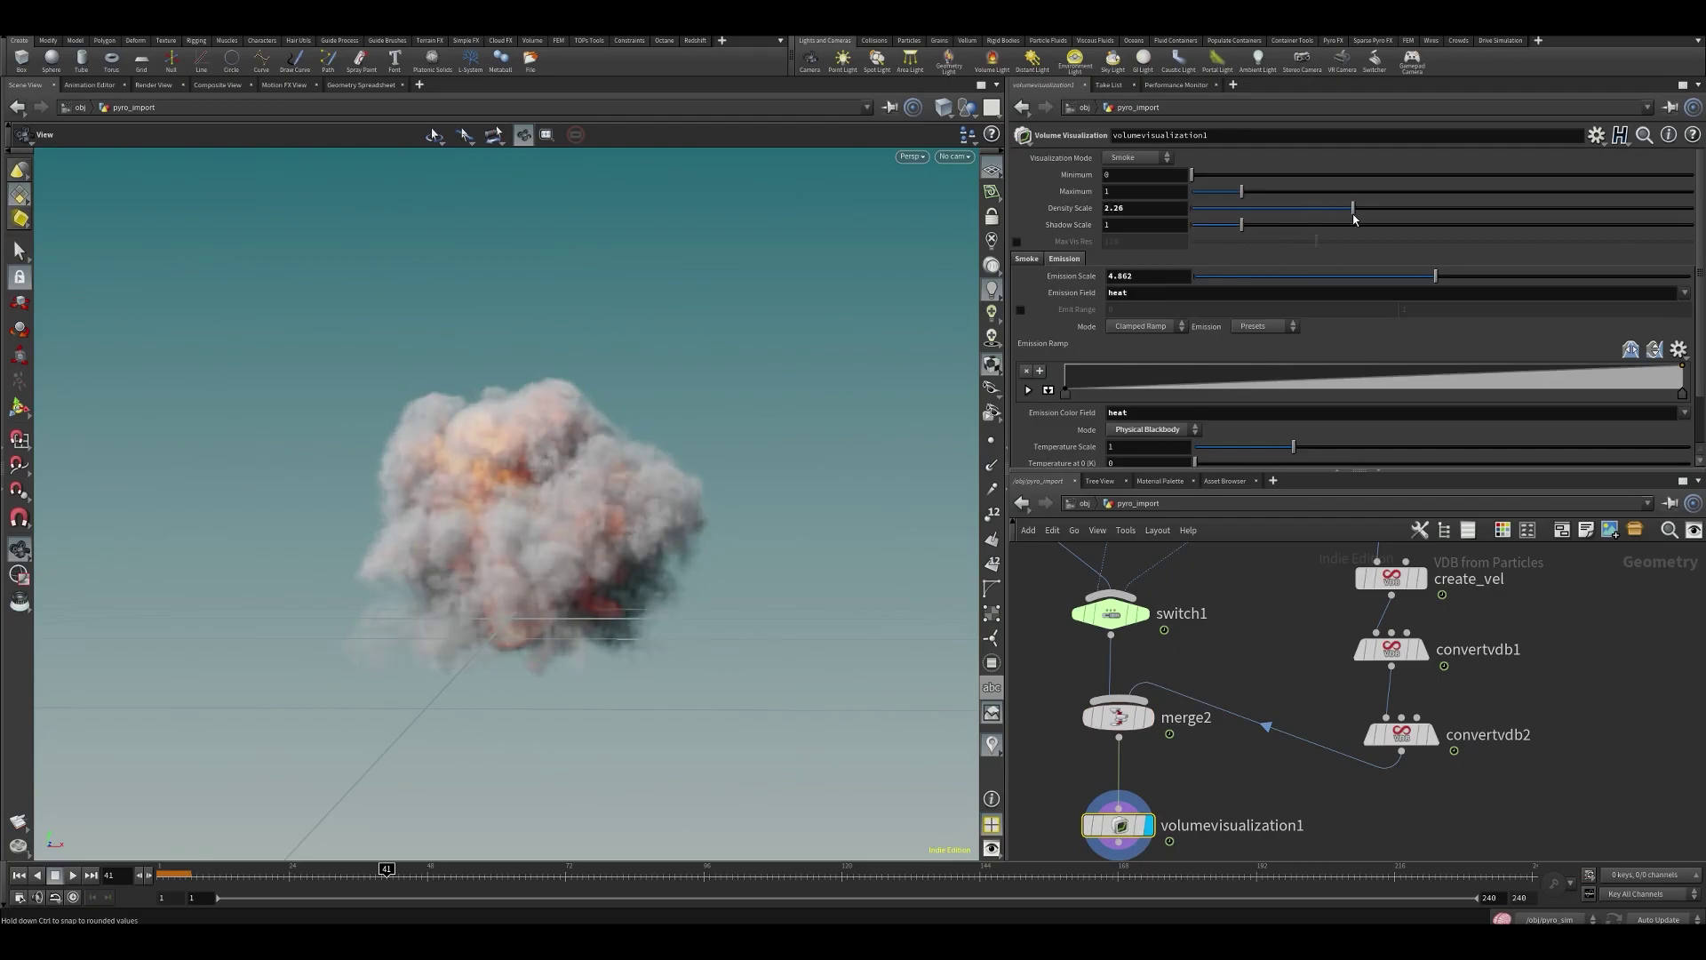
{"action": "scroll", "coordinate": [1242, 636], "scroll_direction": "down", "scroll_amount": 3}
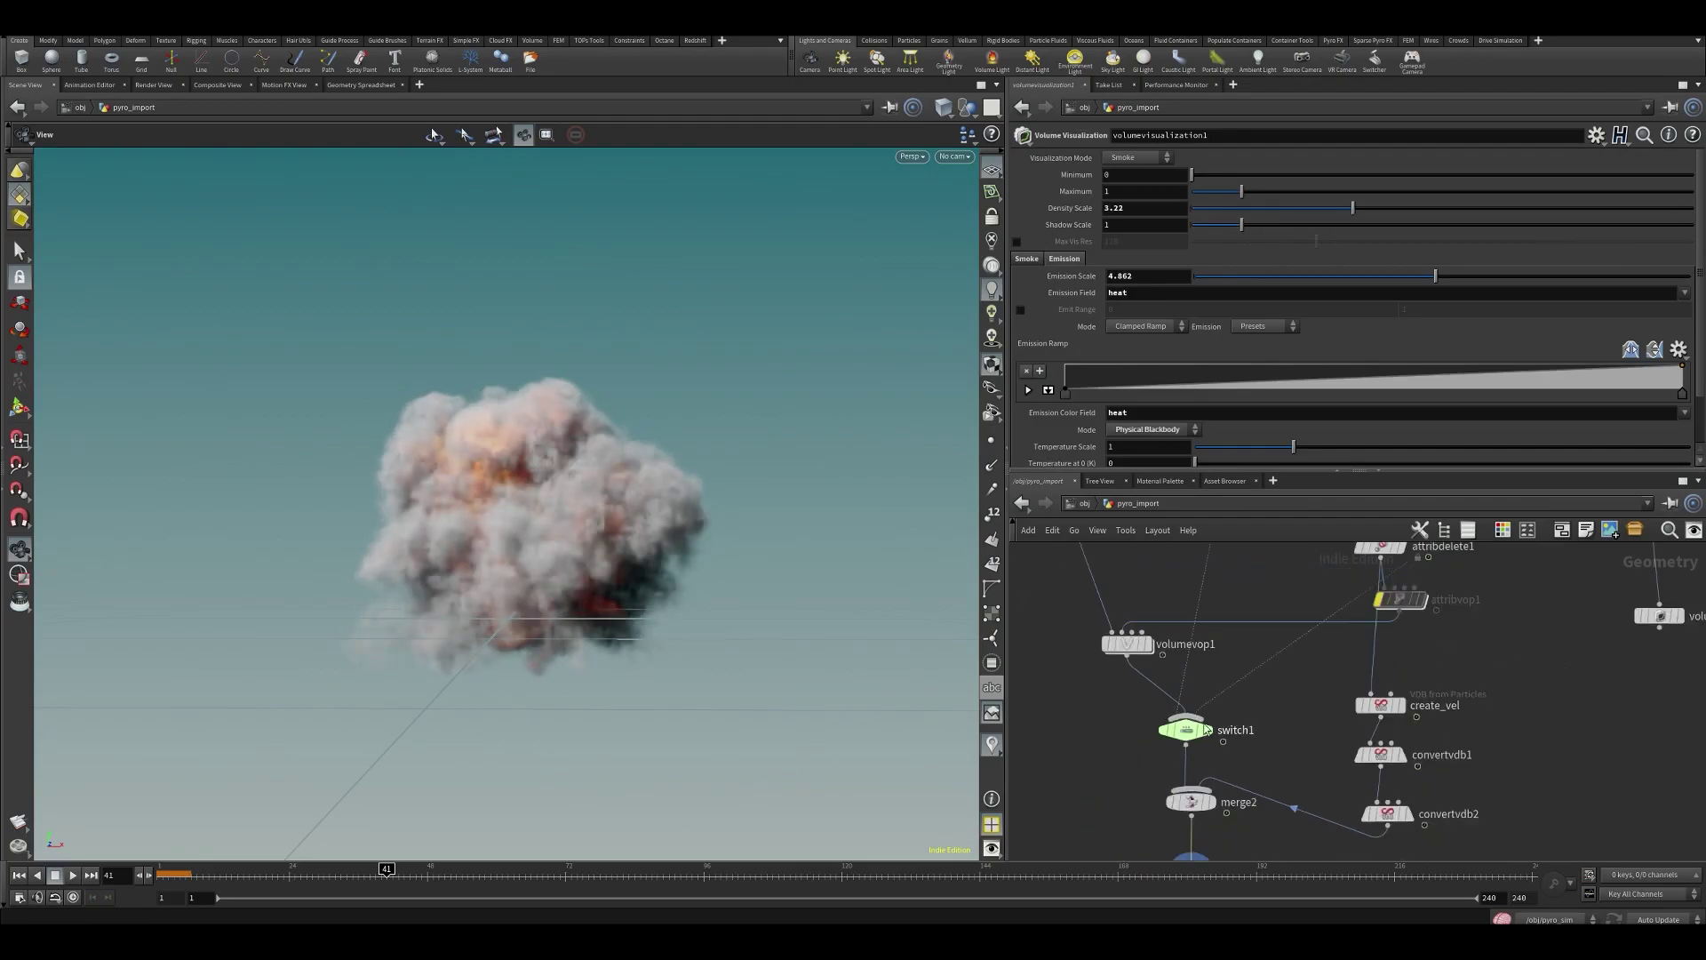
{"action": "middle_click_drag", "start_coordinate": [1084, 726], "coordinate": [1165, 567]}
{"action": "key", "text": "ctrl+s"}
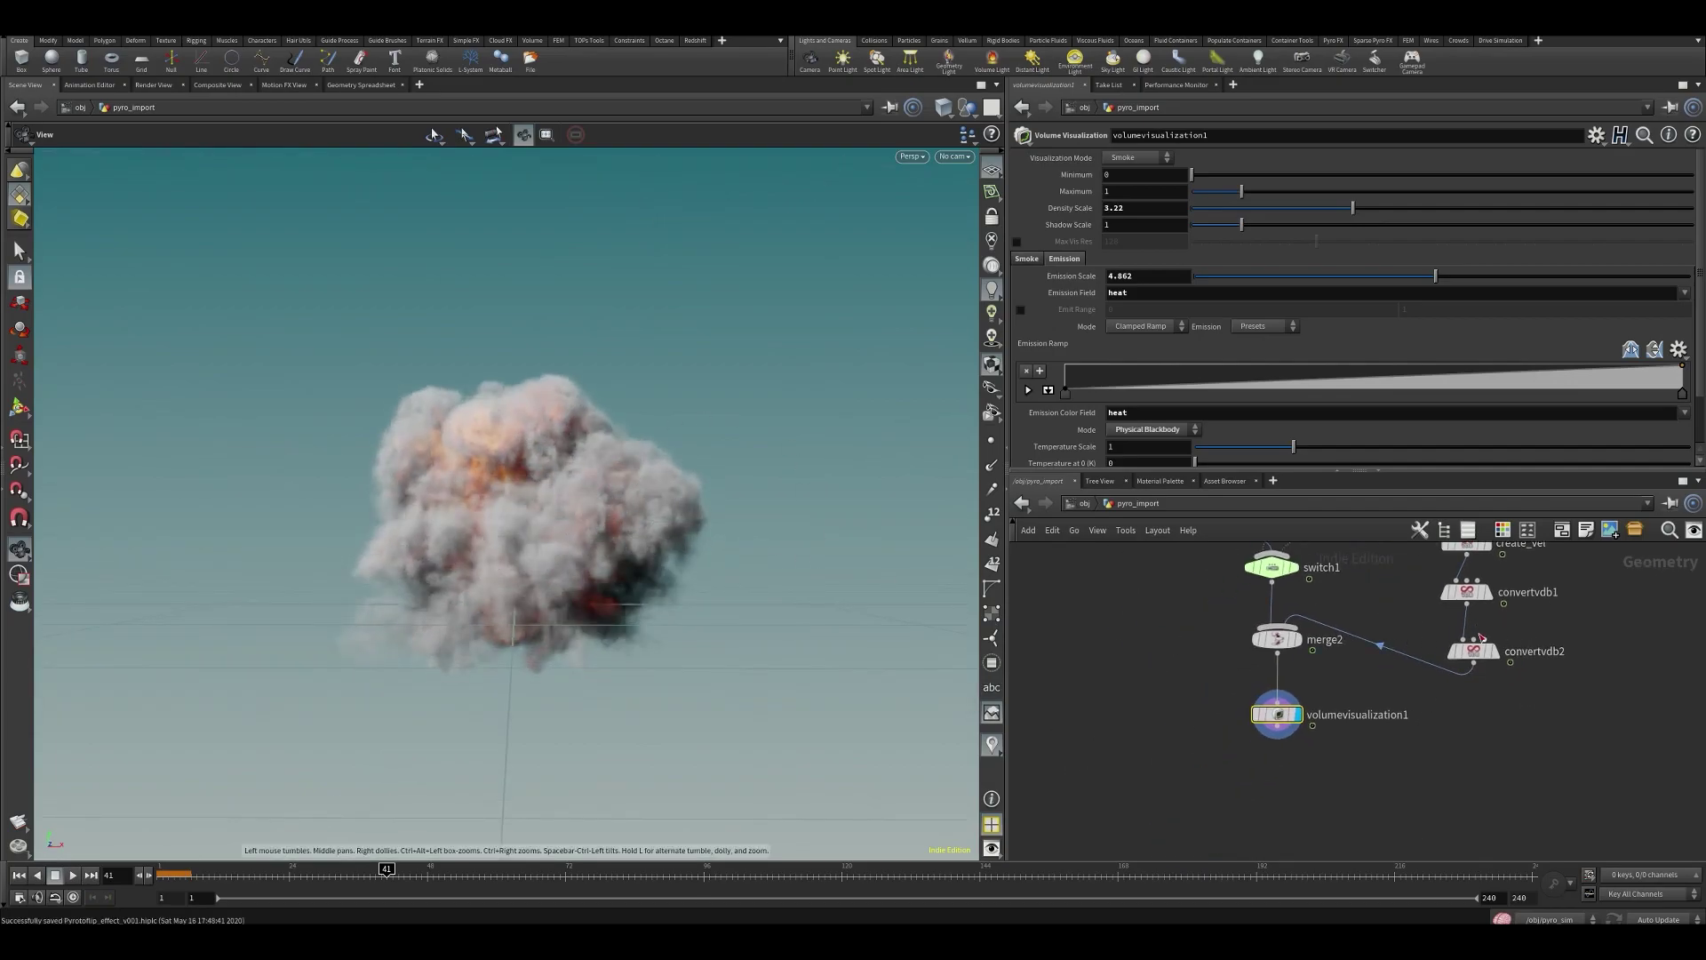
- Add a Scatter node beside volumevisualization1, feed it from merge2, and display the scattered points
{"action": "mouse_move", "coordinate": [1146, 696]}
{"action": "middle_mouse_down"}
{"action": "mouse_move", "coordinate": [1202, 691]}
{"action": "mouse_move", "coordinate": [1165, 720]}
{"action": "middle_mouse_up"}
{"action": "key", "text": "Tab"}
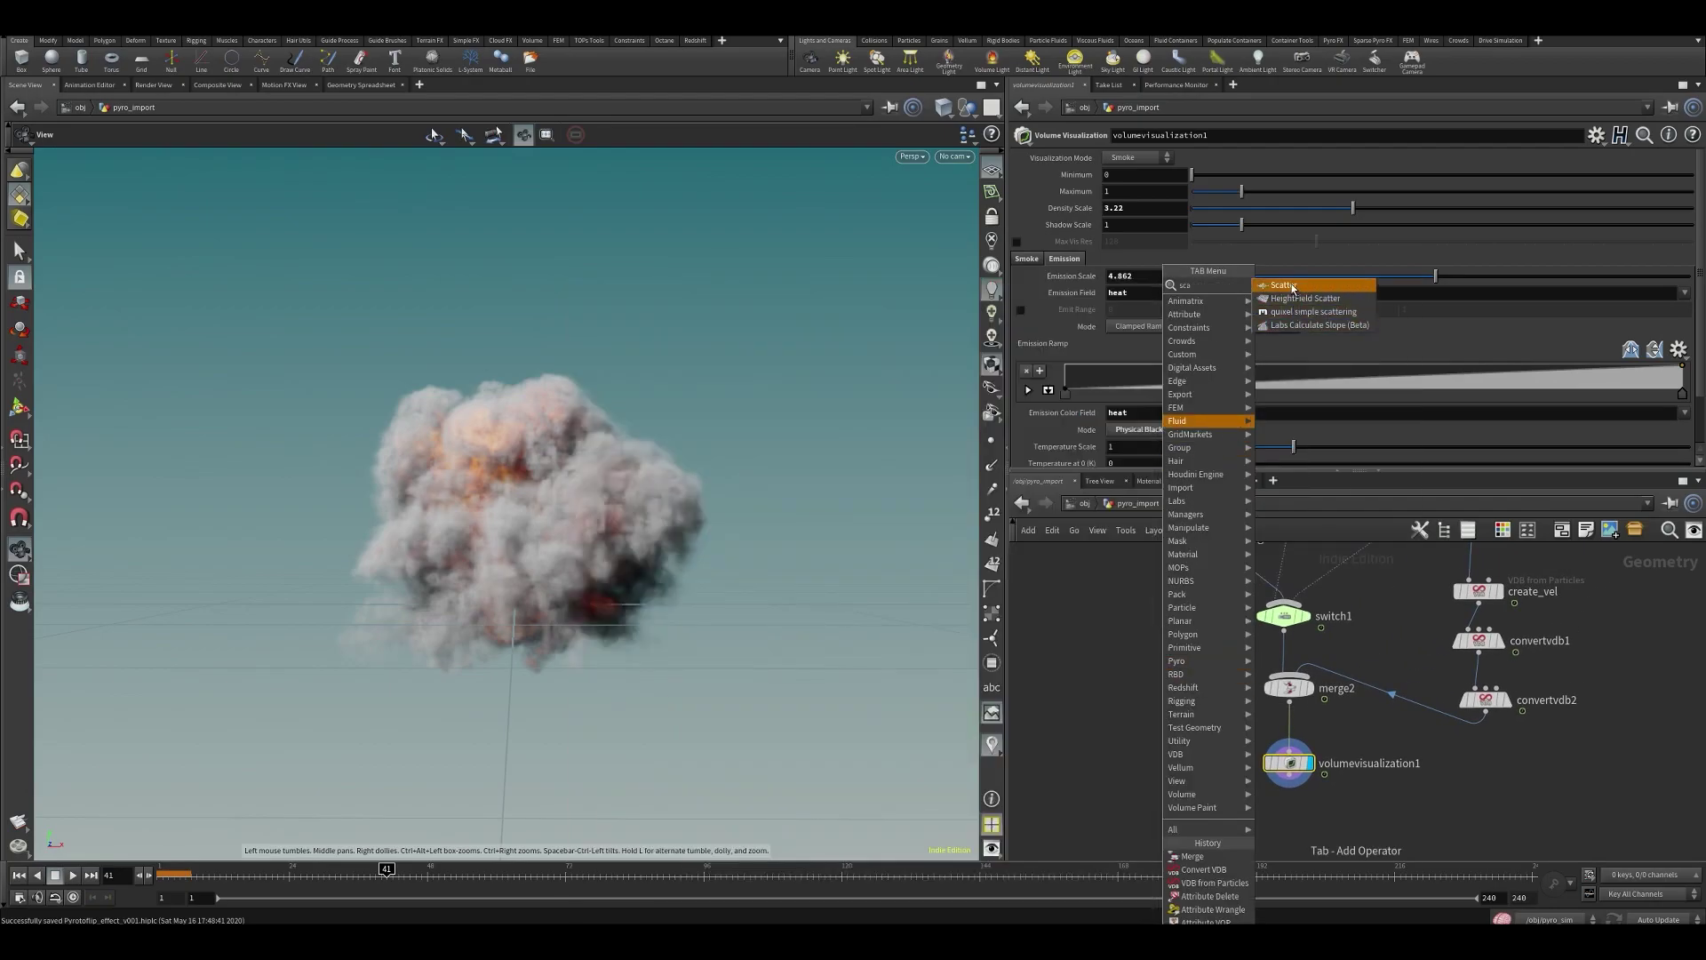
{"action": "left_click", "coordinate": [1295, 288]}
{"action": "left_click", "coordinate": [1094, 762]}
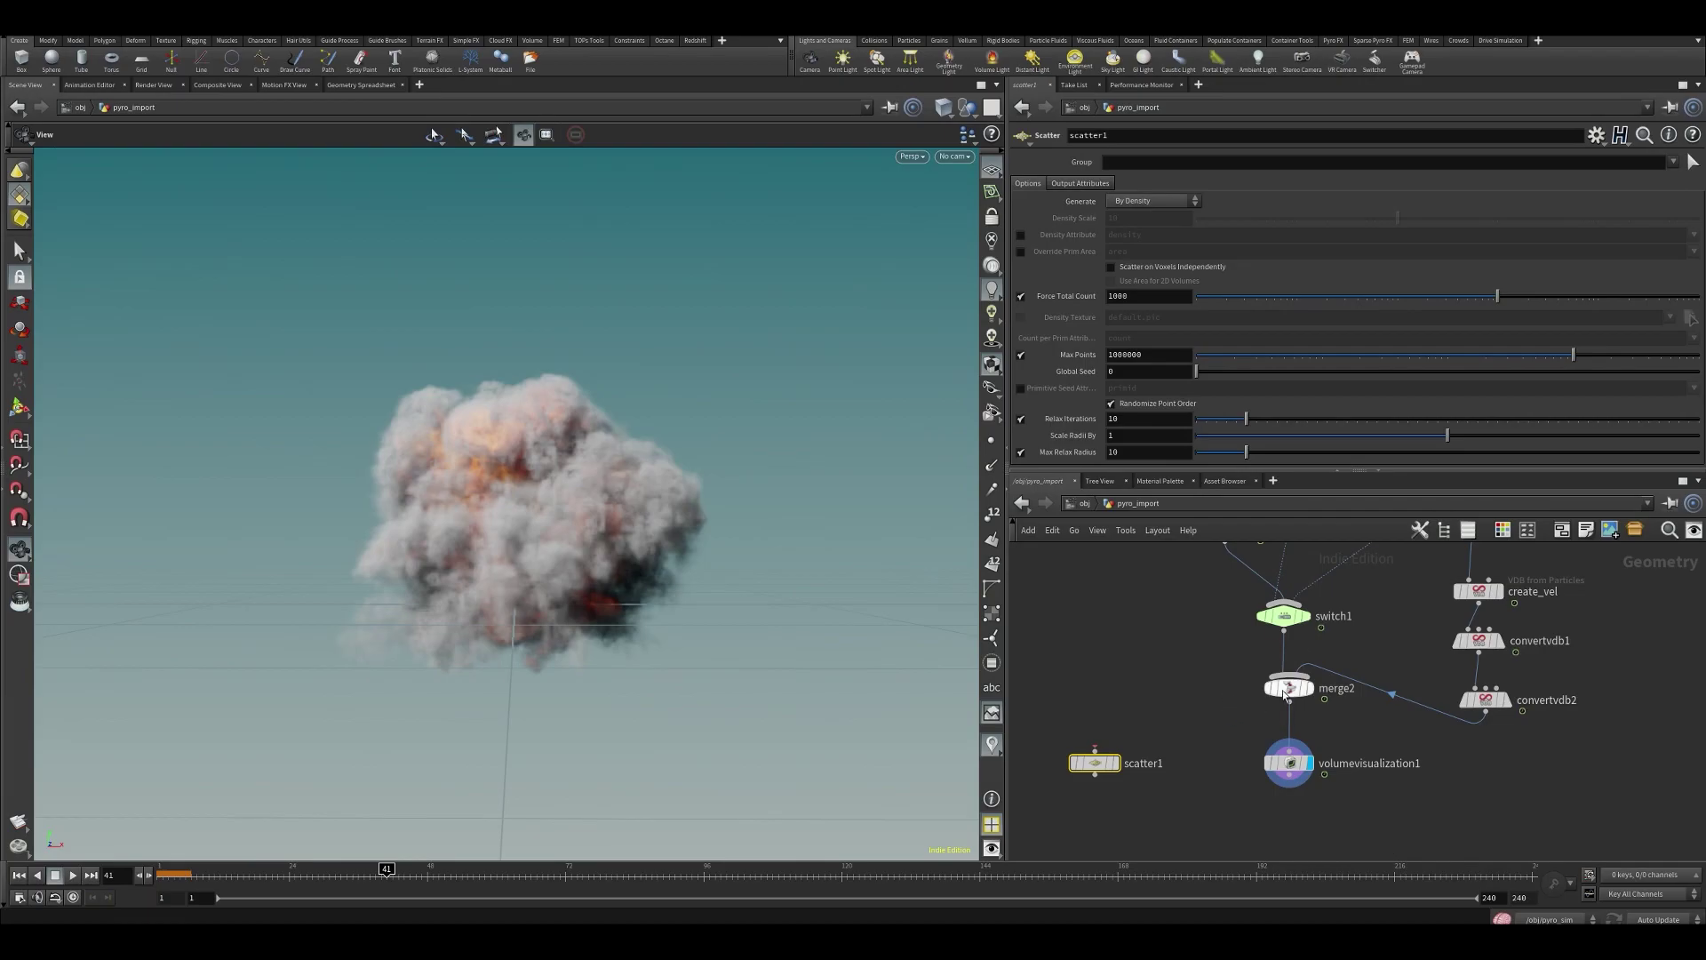
{"action": "left_click_drag", "start_coordinate": [1288, 702], "coordinate": [1119, 743]}
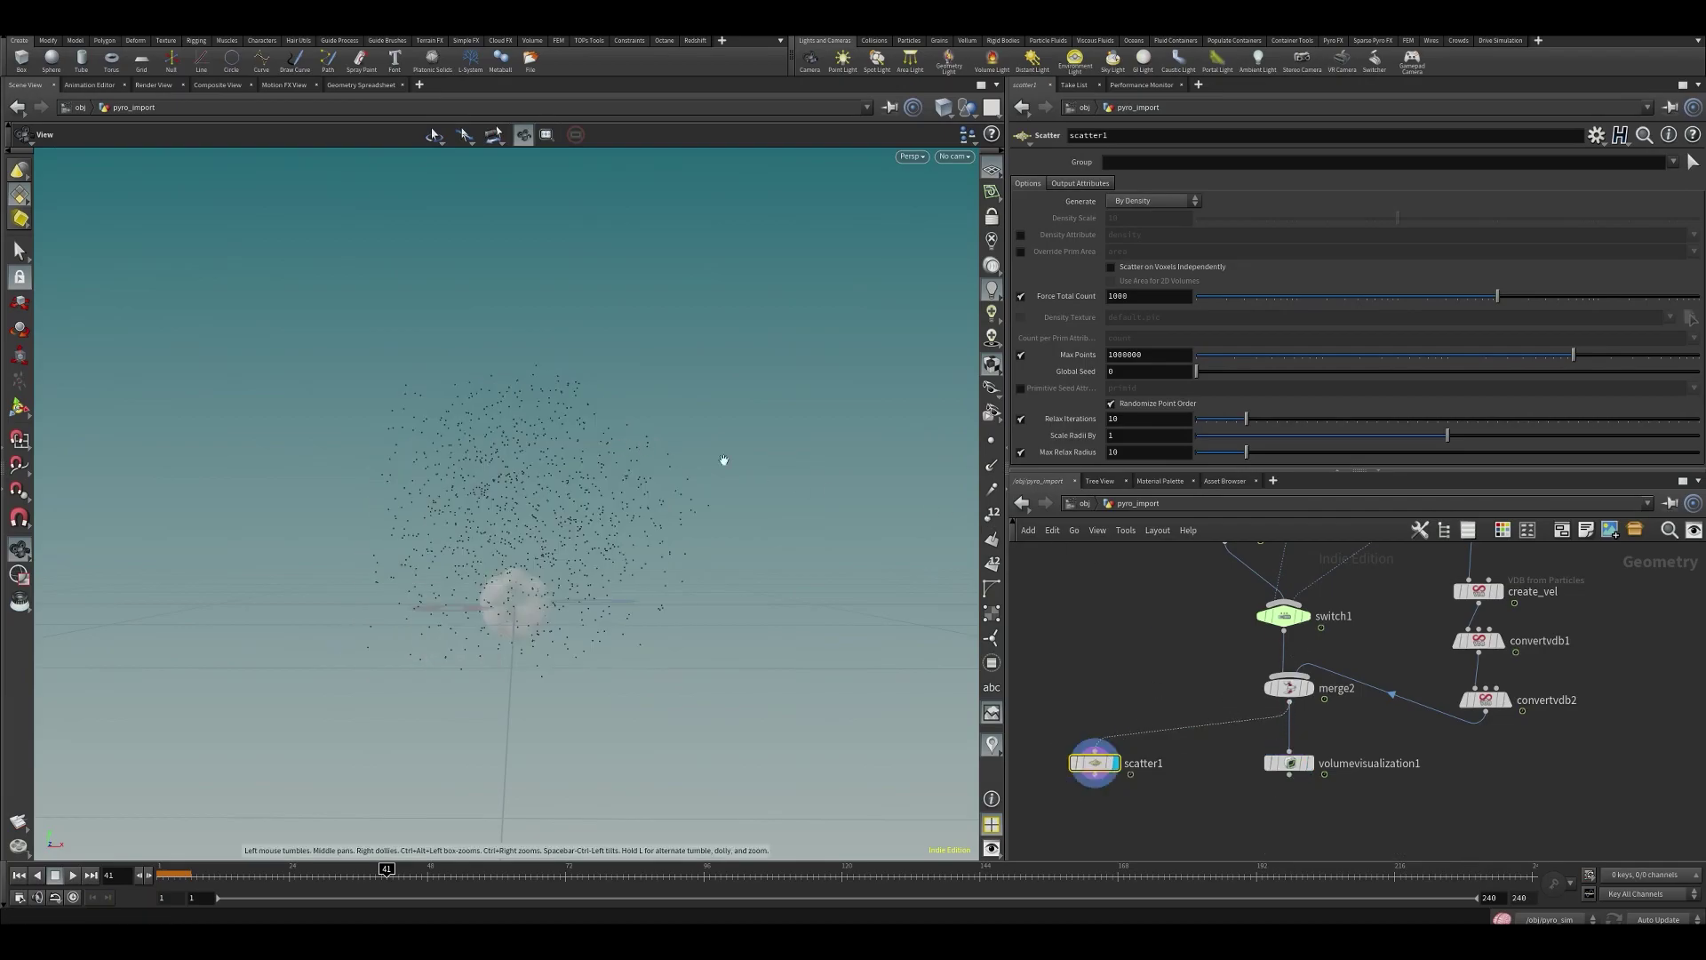
- Add a Volume Trail node with scatter1 as its first input and merge2 as its second, and display it
{"action": "middle_click_drag", "start_coordinate": [1111, 836], "coordinate": [1117, 711]}
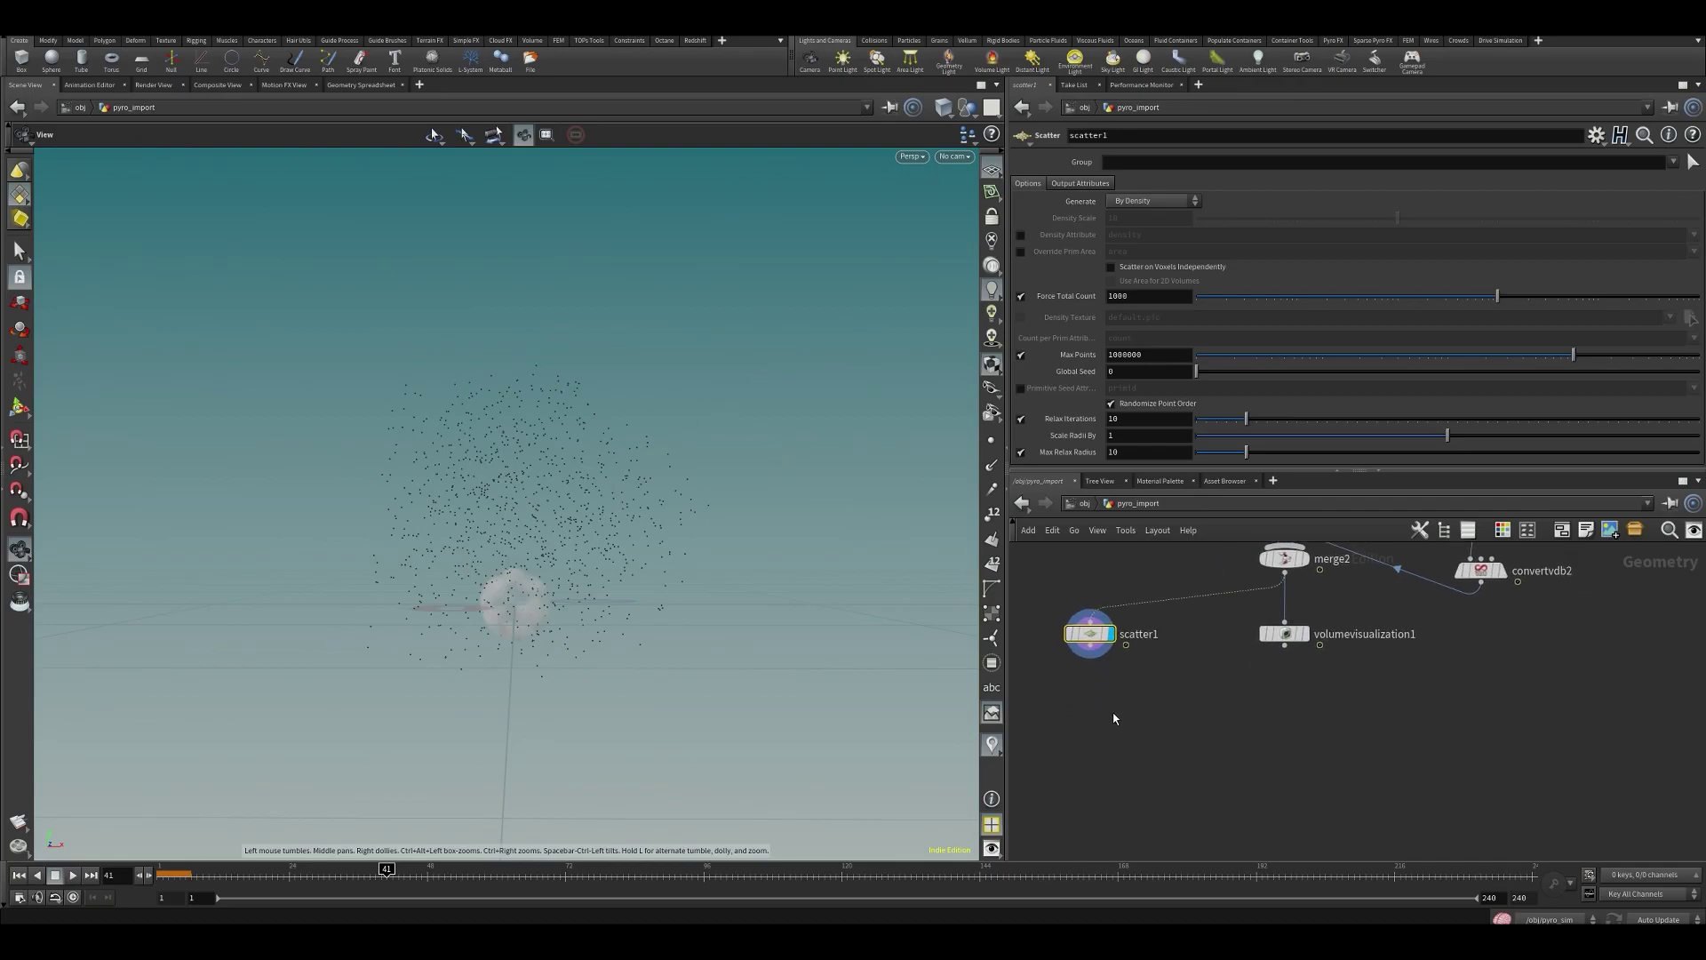
{"action": "key", "text": "Tab"}
{"action": "type", "text": "vtra"}
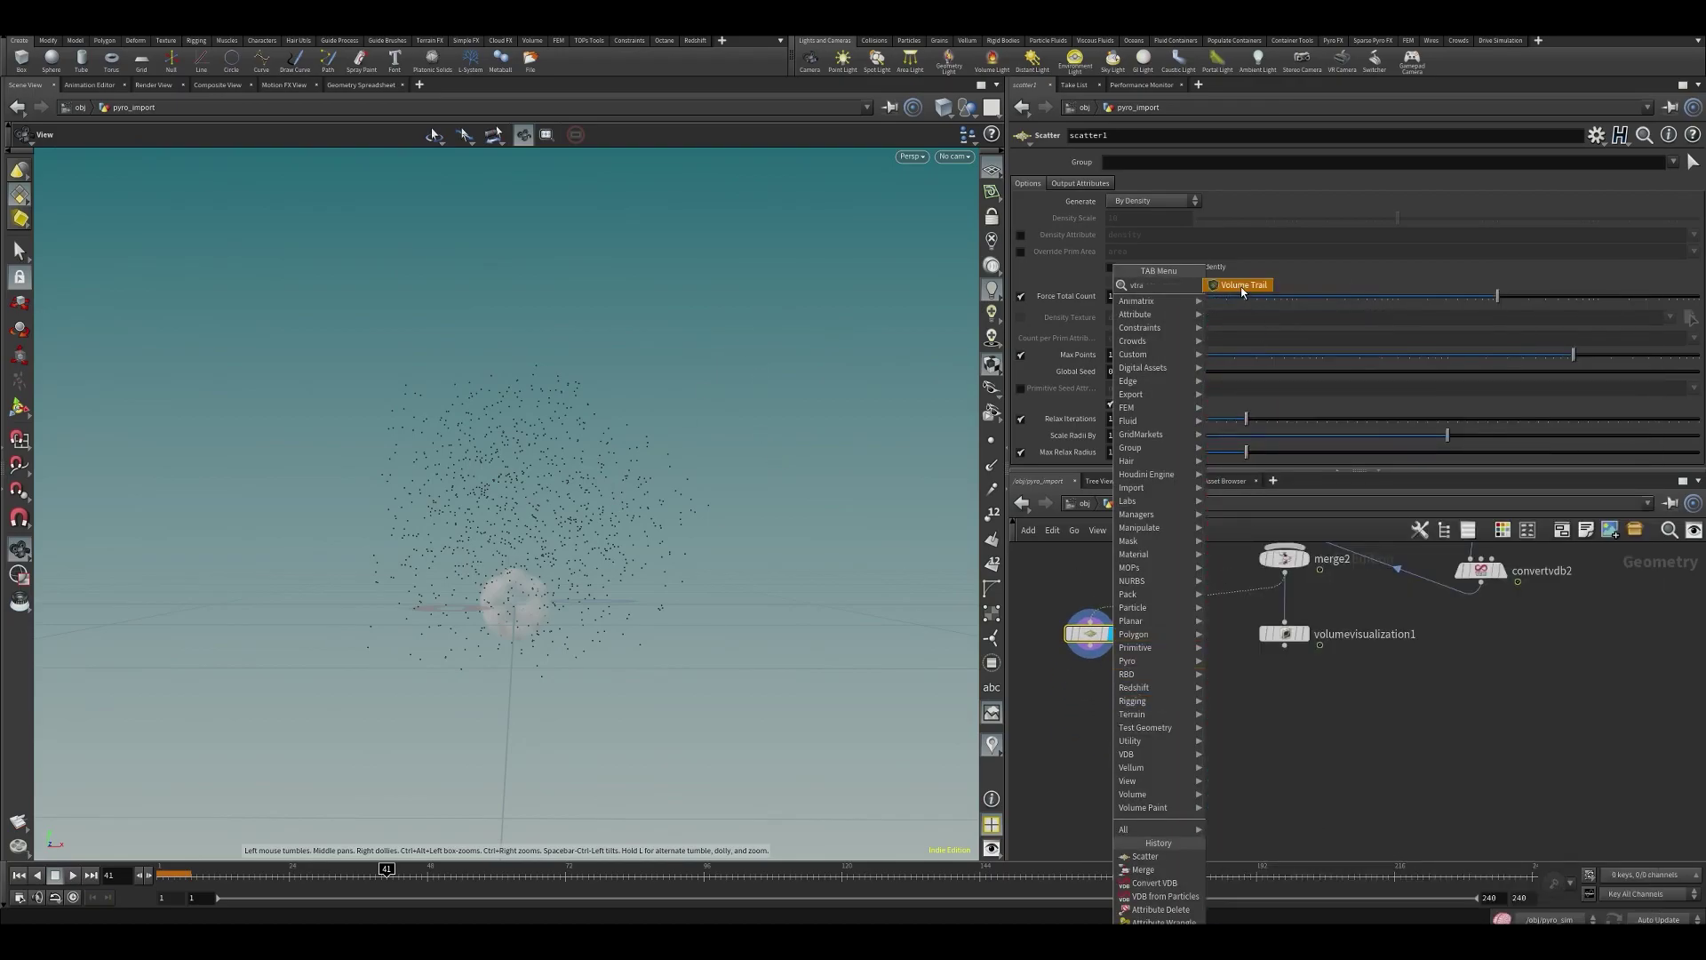
{"action": "left_click", "coordinate": [1242, 286]}
{"action": "left_click", "coordinate": [1121, 743]}
{"action": "left_click", "coordinate": [1099, 734]}
{"action": "left_click_drag", "start_coordinate": [1118, 735], "coordinate": [1284, 576]}
{"action": "left_click", "coordinate": [1135, 719]}
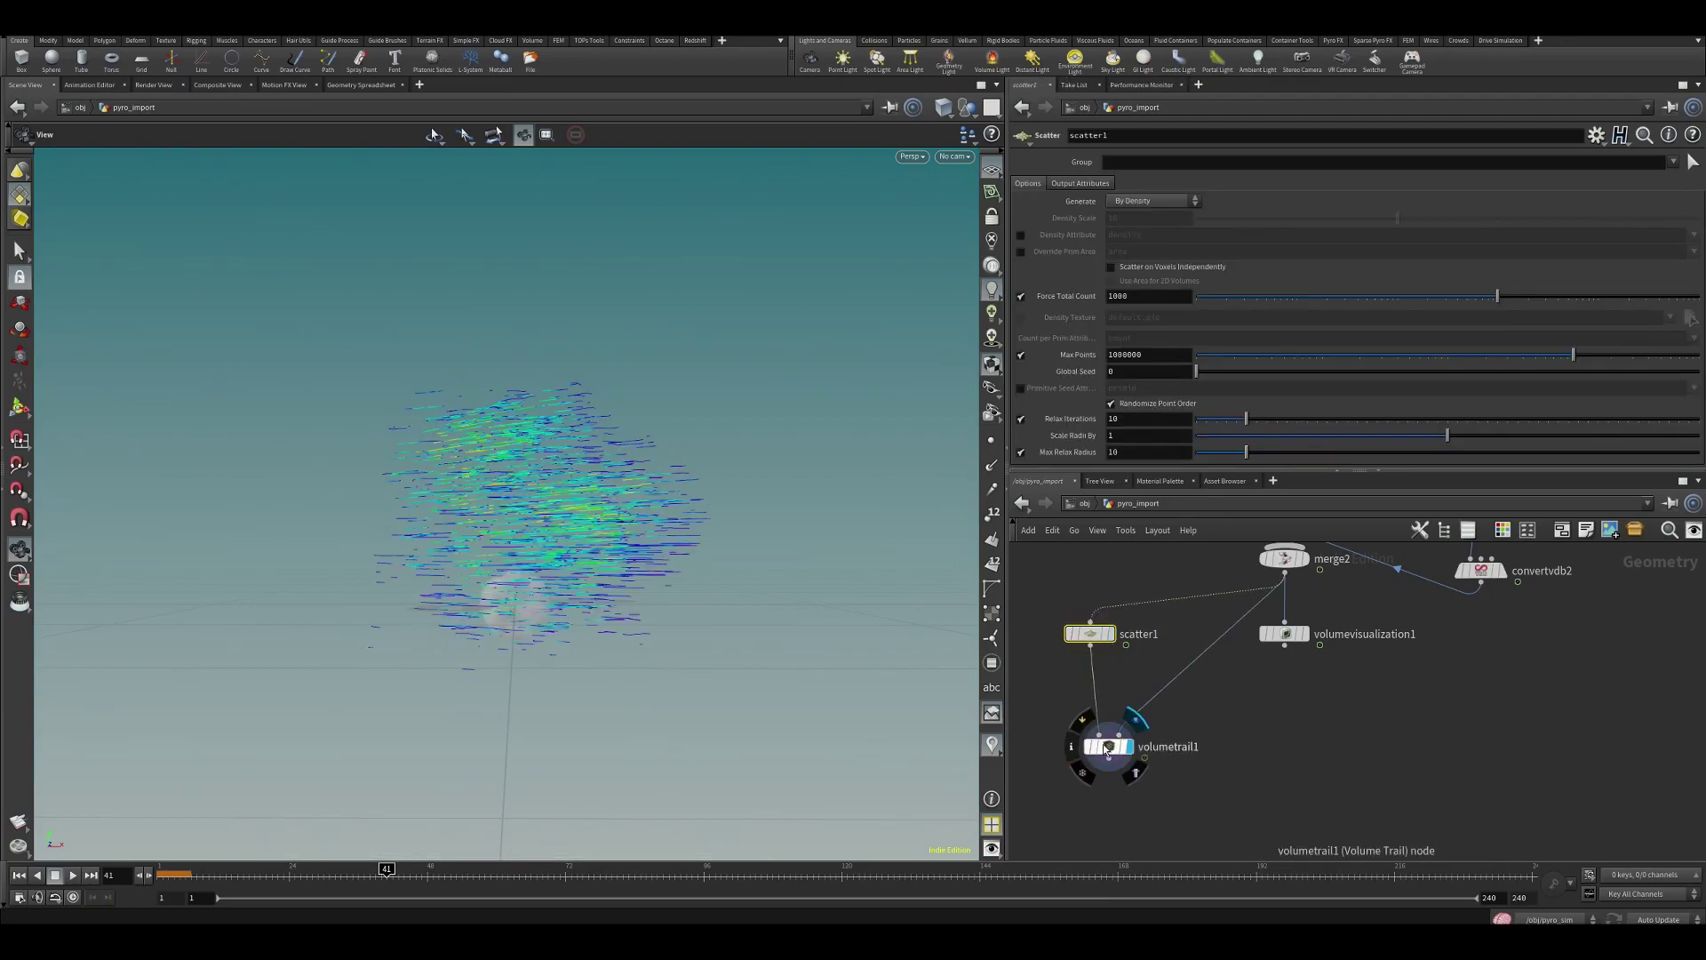
- Choose the velocity volumes for volumetrail1 and inspect the resulting trails
{"action": "left_click", "coordinate": [1109, 746]}
{"action": "left_click", "coordinate": [1697, 182]}
{"action": "left_click", "coordinate": [1675, 238]}
{"action": "left_click_drag", "start_coordinate": [775, 423], "coordinate": [675, 497]}
{"action": "middle_click_drag", "start_coordinate": [1286, 604], "coordinate": [1278, 673]}
{"action": "left_click", "coordinate": [1471, 638]}
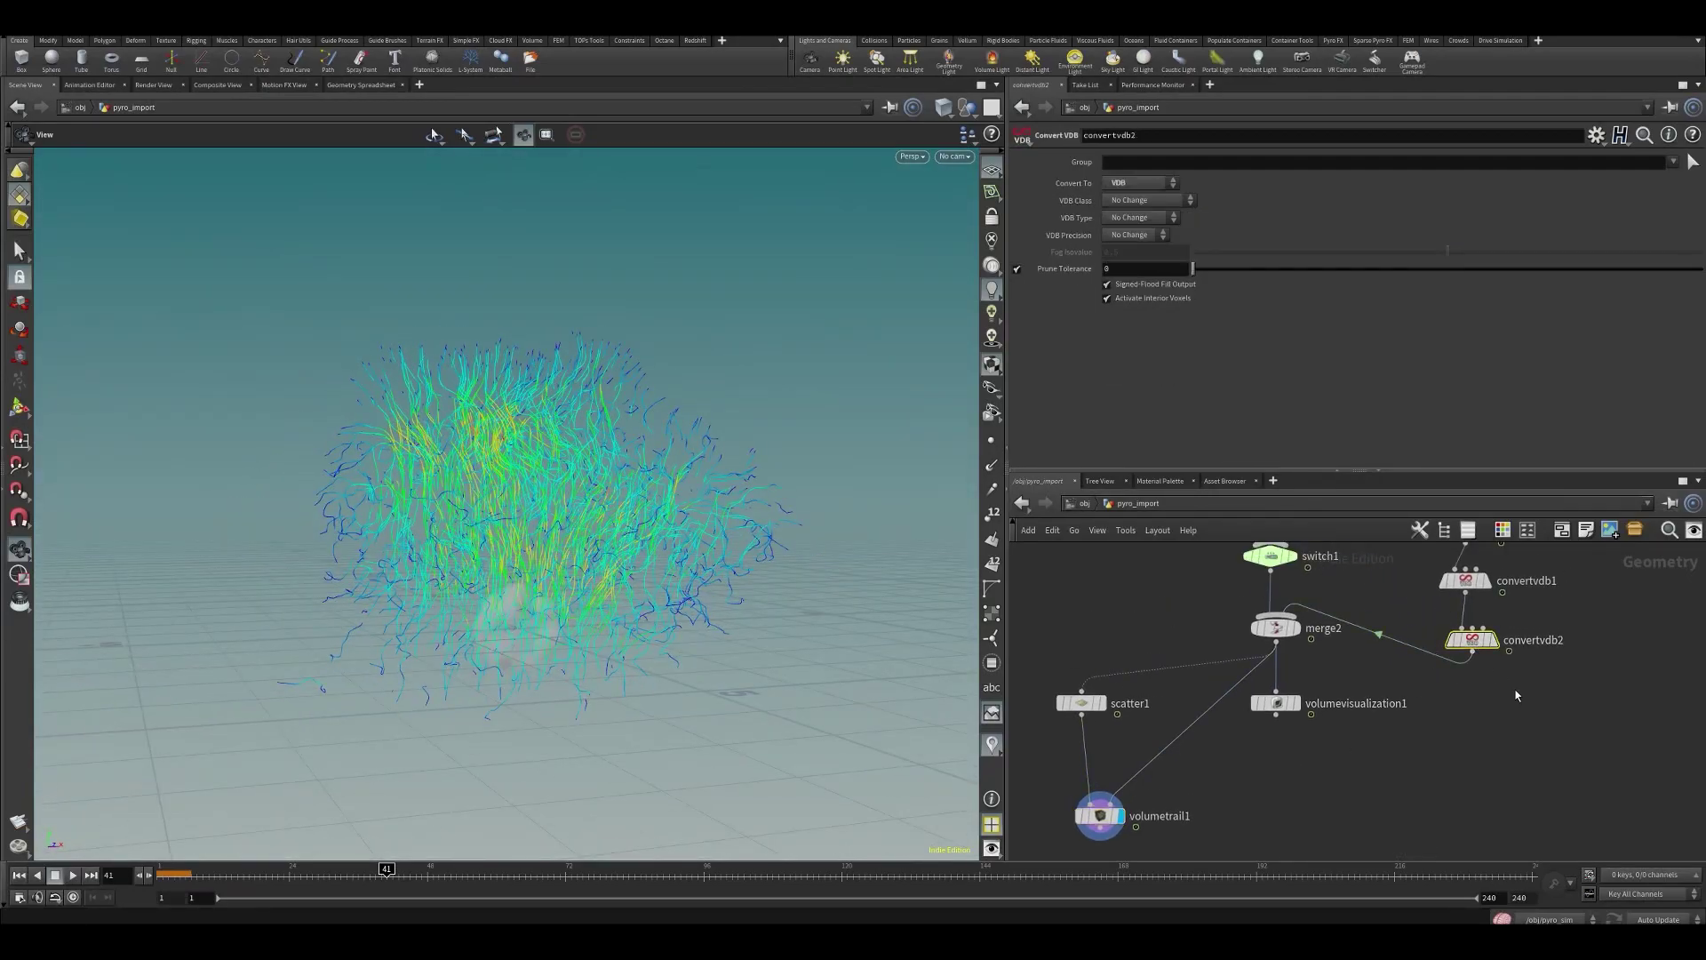
{"action": "middle_click_drag", "start_coordinate": [1516, 695], "coordinate": [1500, 770]}
{"action": "middle_click_drag", "start_coordinate": [1383, 654], "coordinate": [1305, 828]}
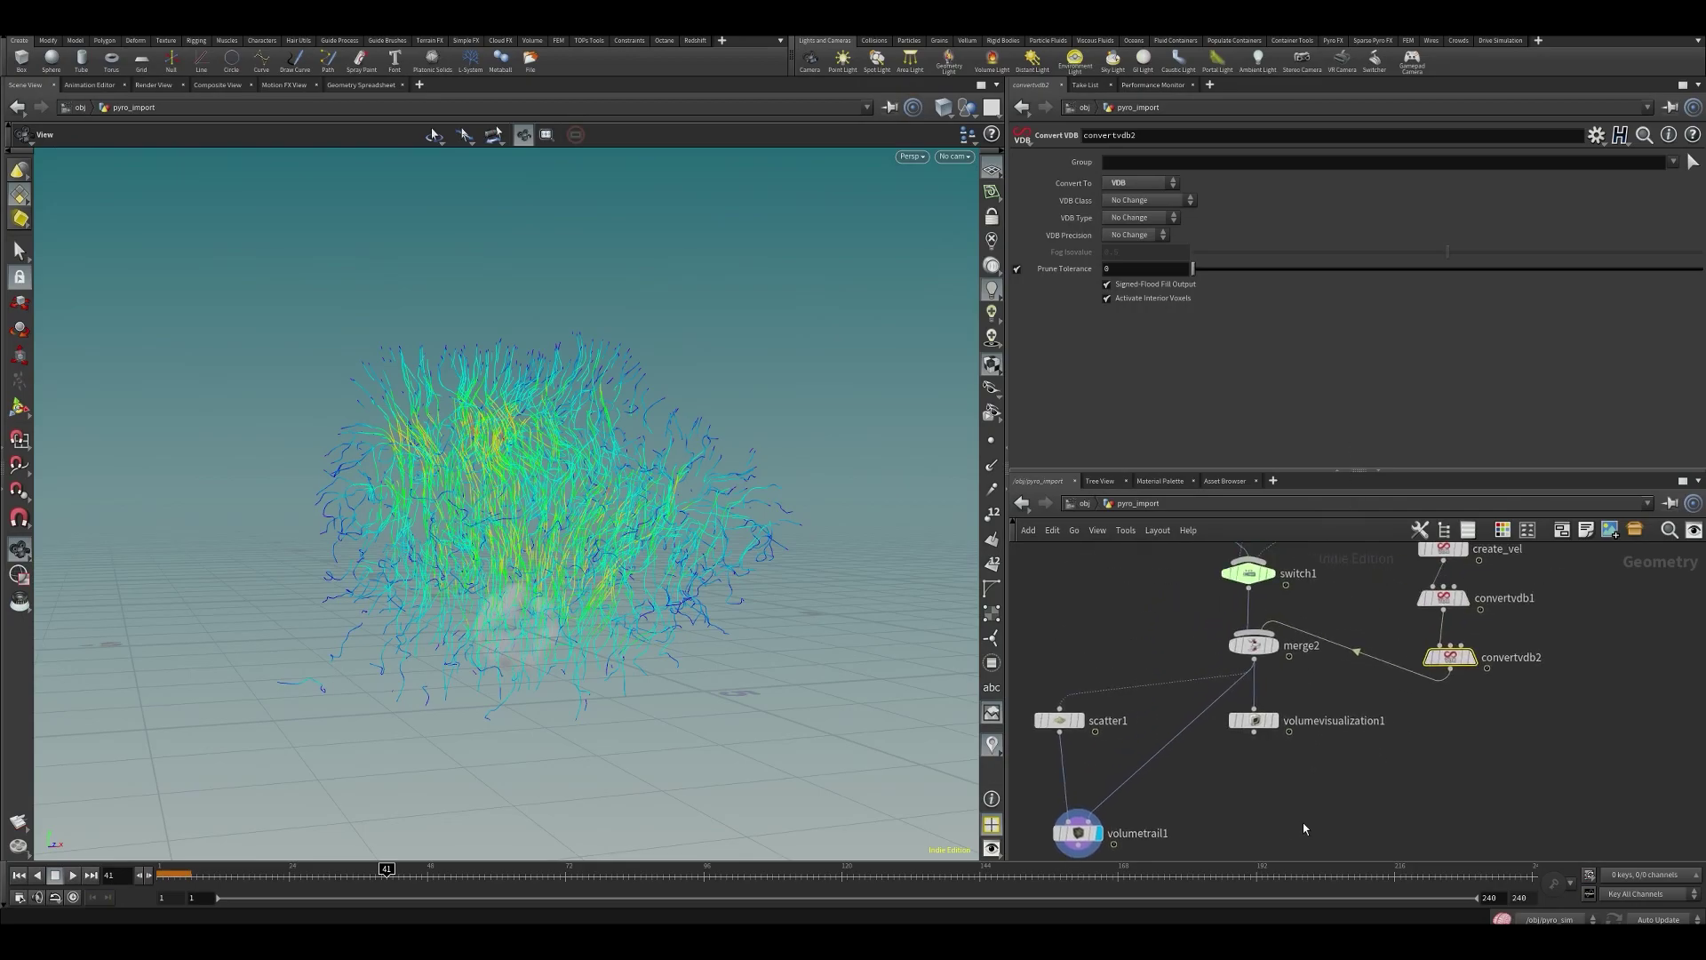
{"action": "middle_click_drag", "start_coordinate": [1439, 735], "coordinate": [1391, 823]}
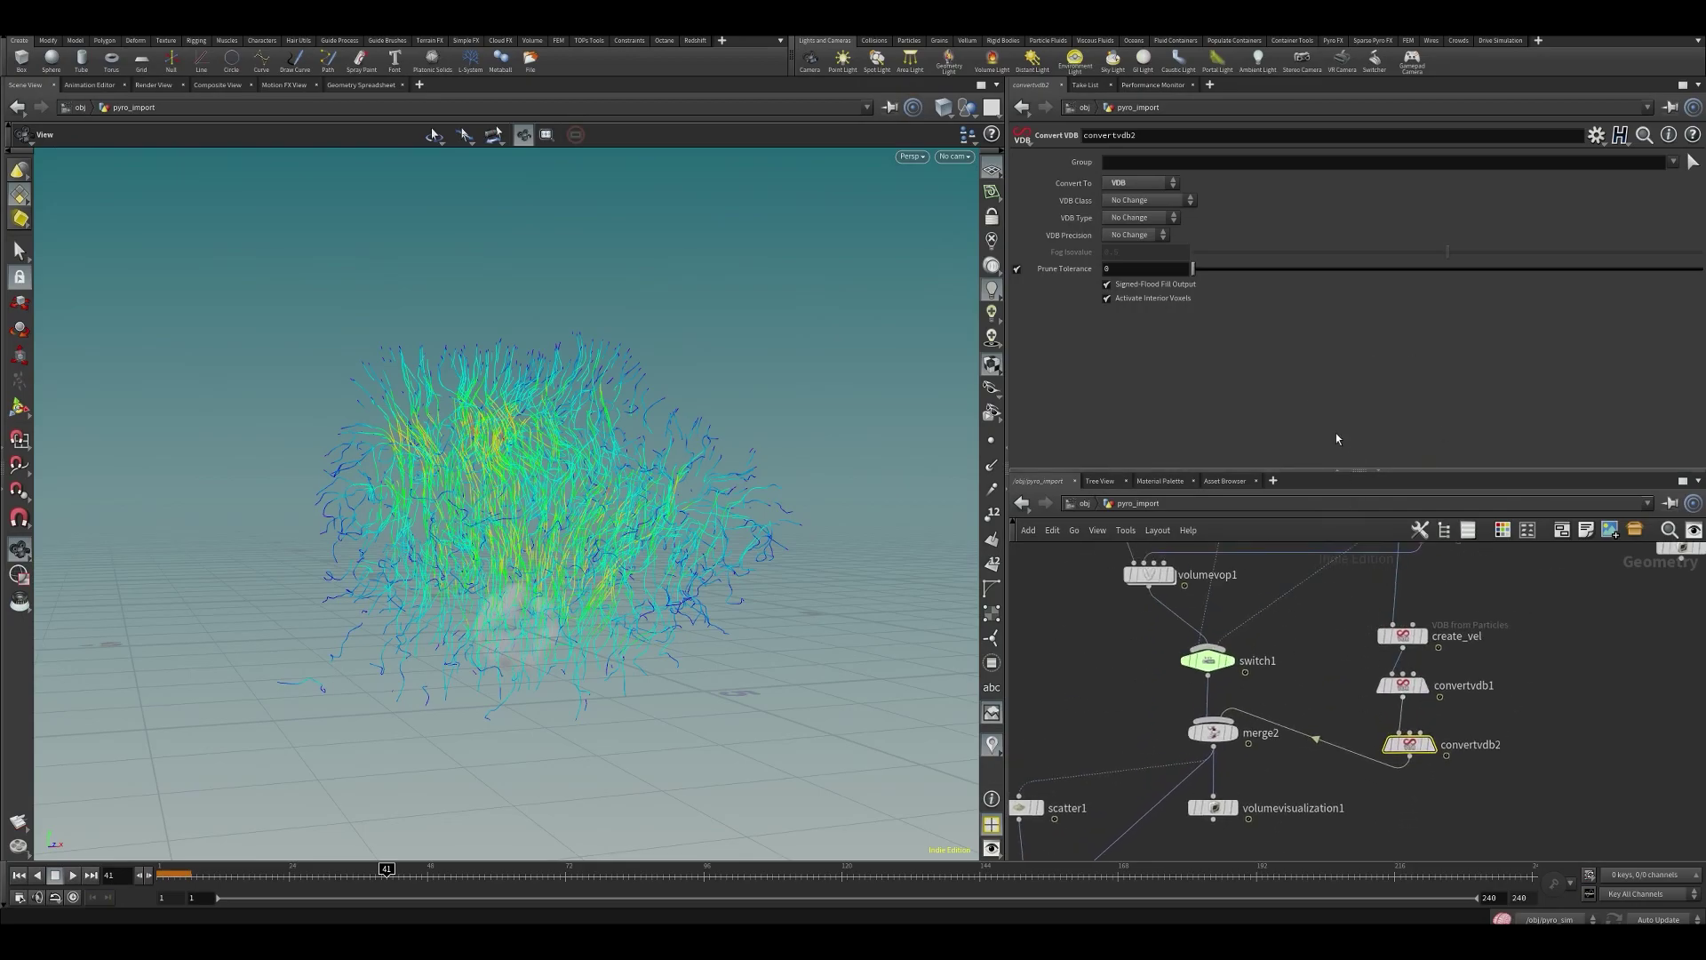
{"action": "left_click_drag", "start_coordinate": [621, 506], "coordinate": [856, 629]}
{"action": "middle_click_drag", "start_coordinate": [1266, 785], "coordinate": [1292, 684]}
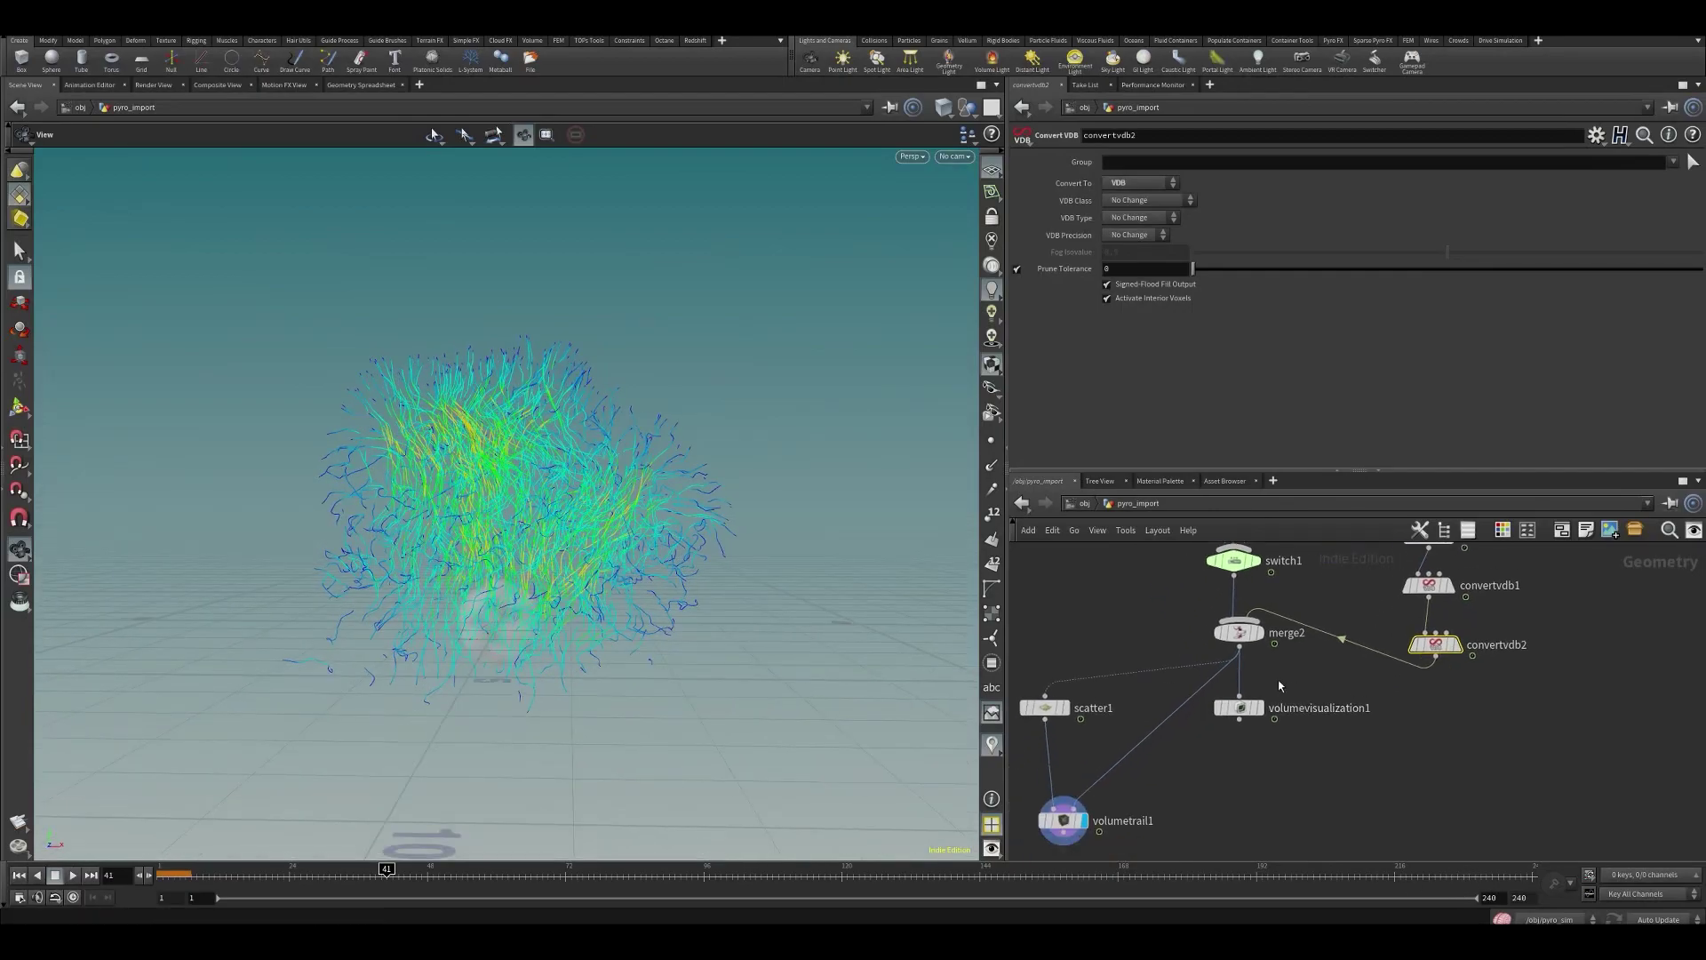
- Insert a VDB Resample node between convertvdb2 and merge2, place it below convertvdb2, and display its output
{"action": "left_click", "coordinate": [1390, 698]}
{"action": "key", "text": "Tab"}
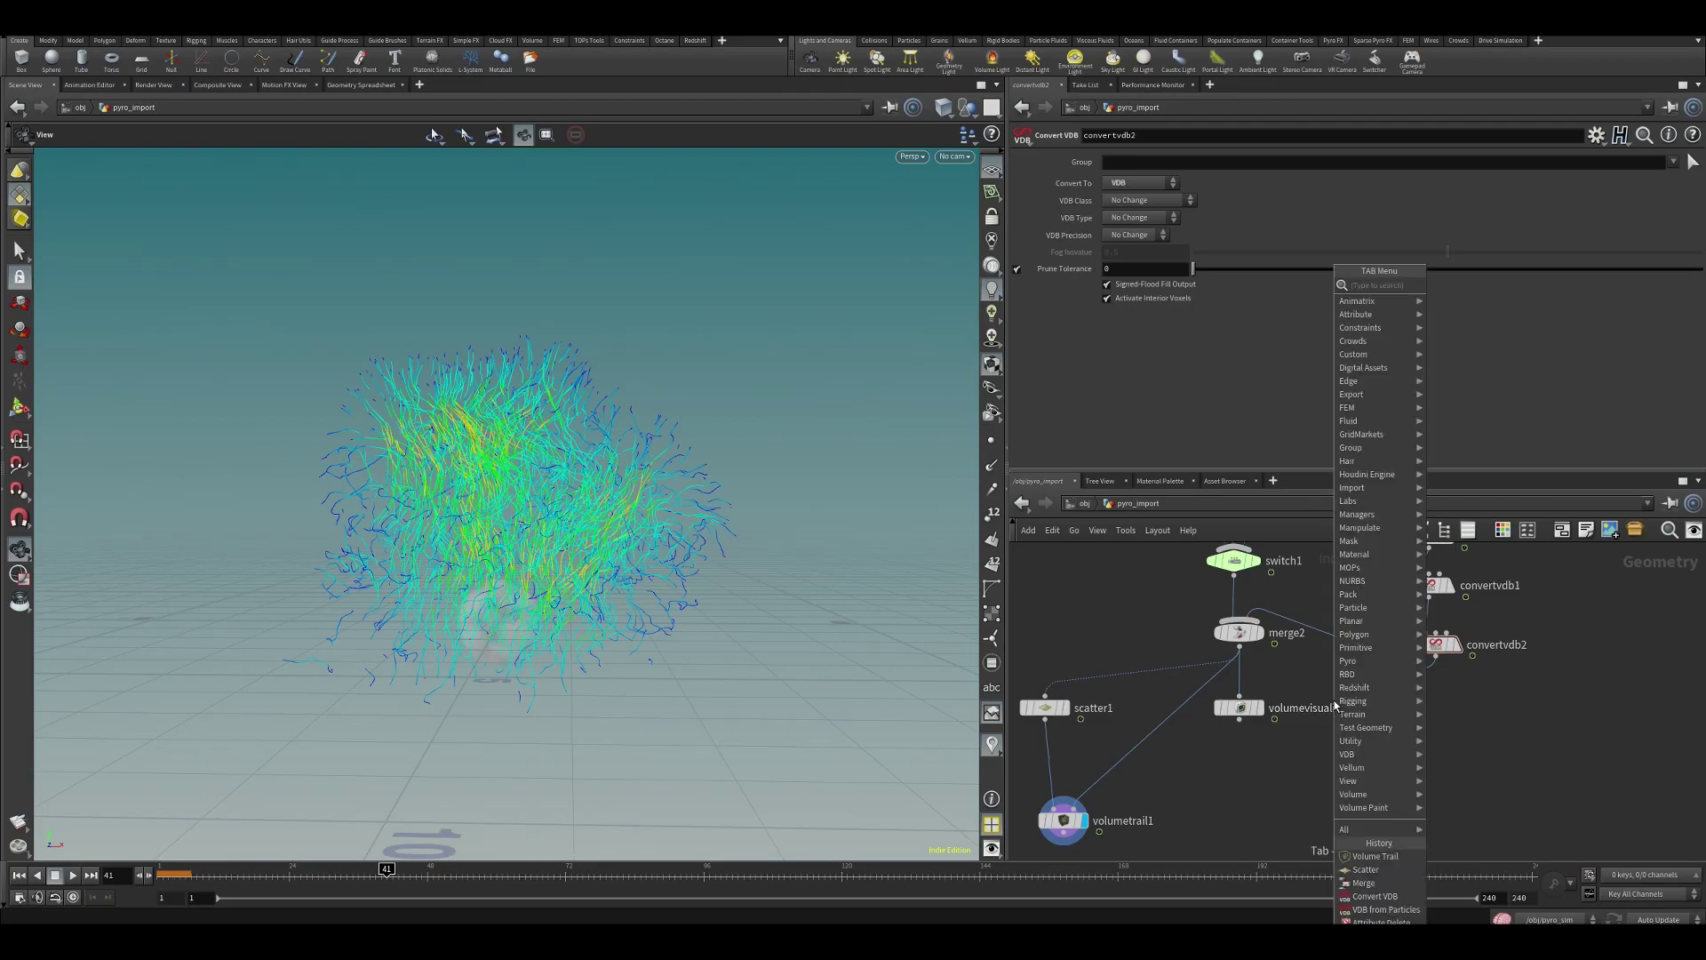
{"action": "type", "text": "v"}
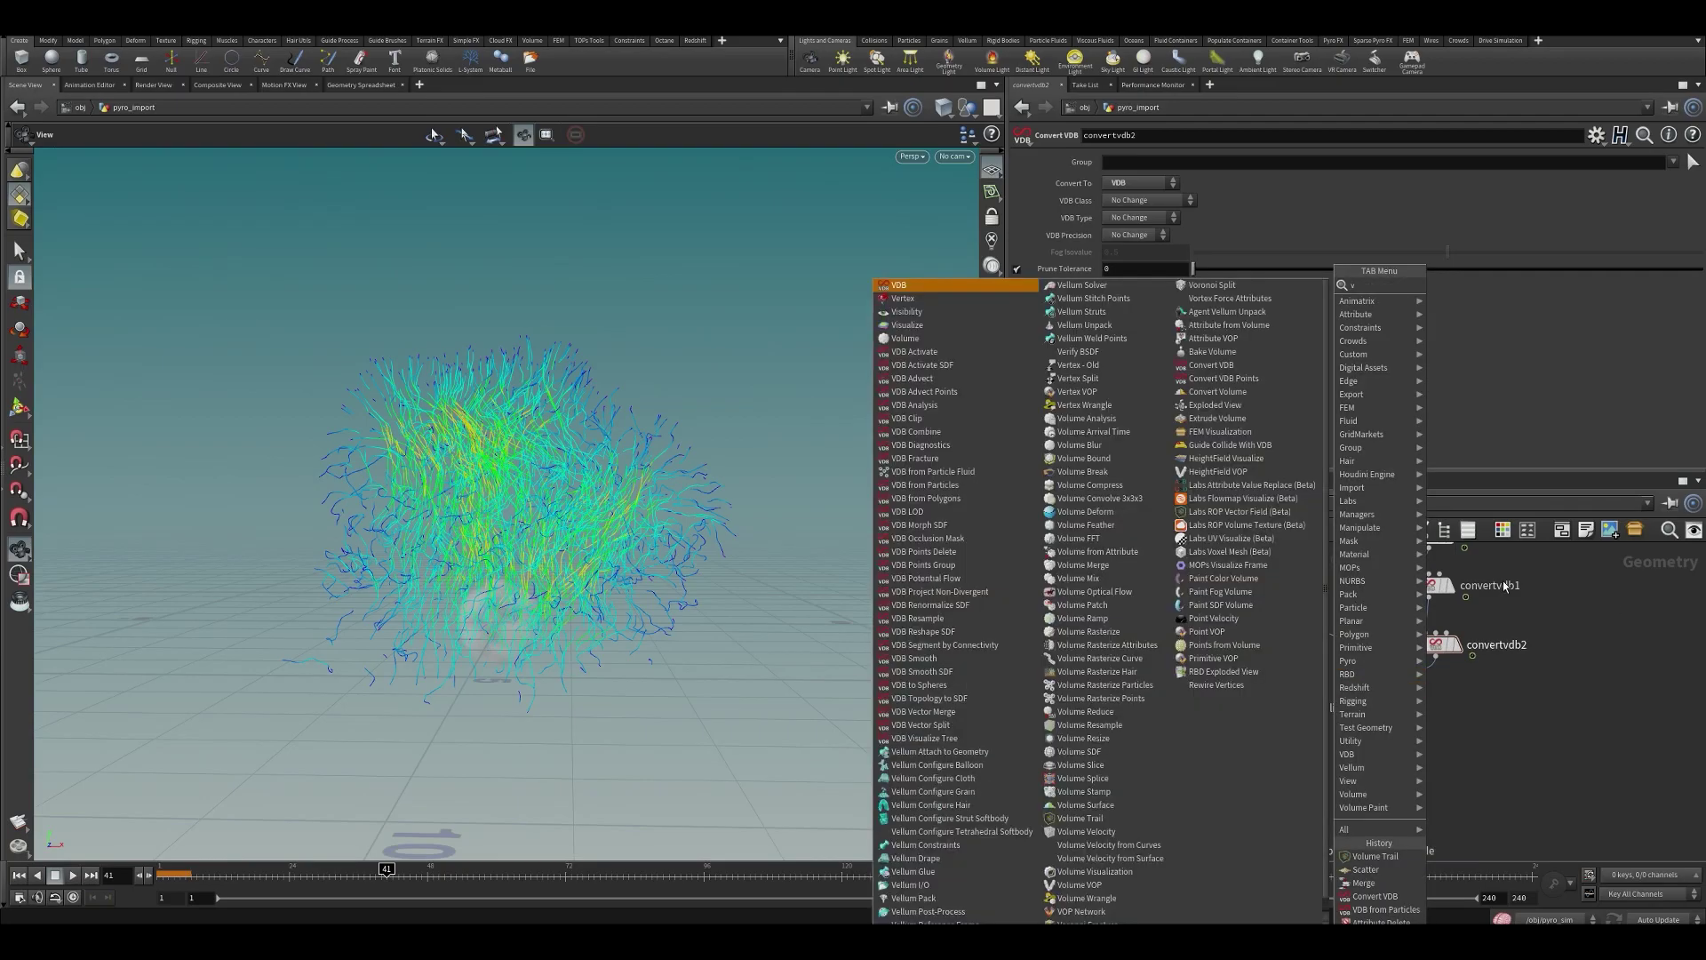
{"action": "type", "text": "db re"}
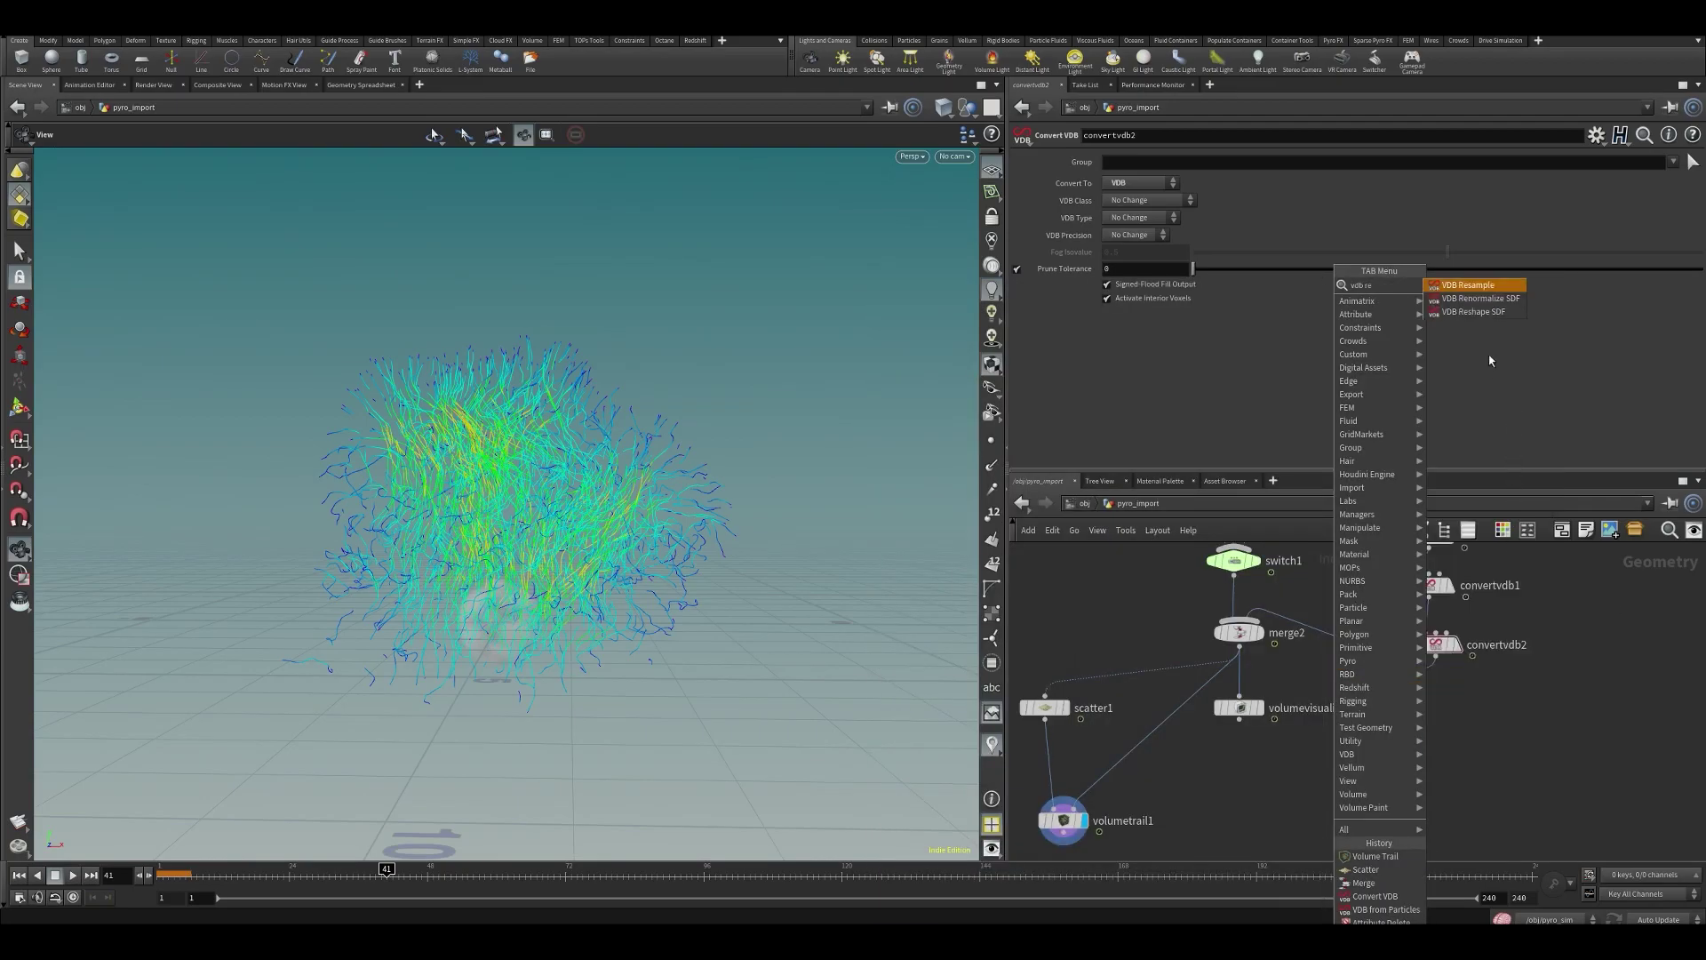
{"action": "left_click", "coordinate": [1482, 286]}
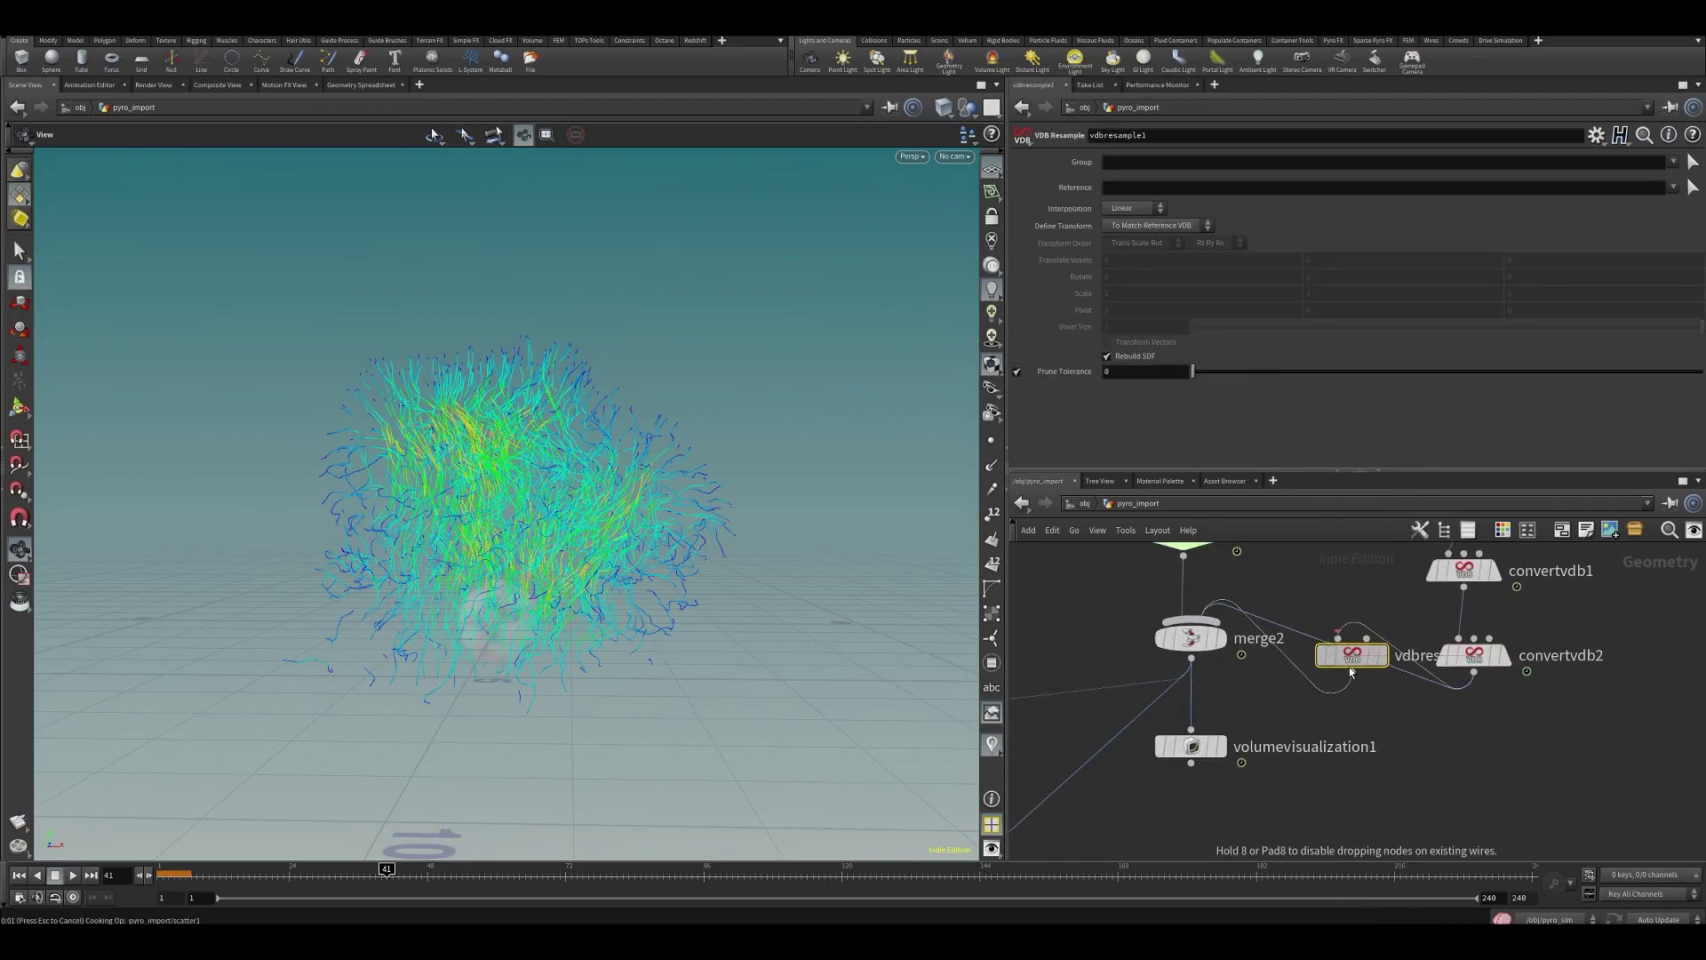
{"action": "left_click", "coordinate": [1356, 738]}
{"action": "mouse_move", "coordinate": [1386, 715]}
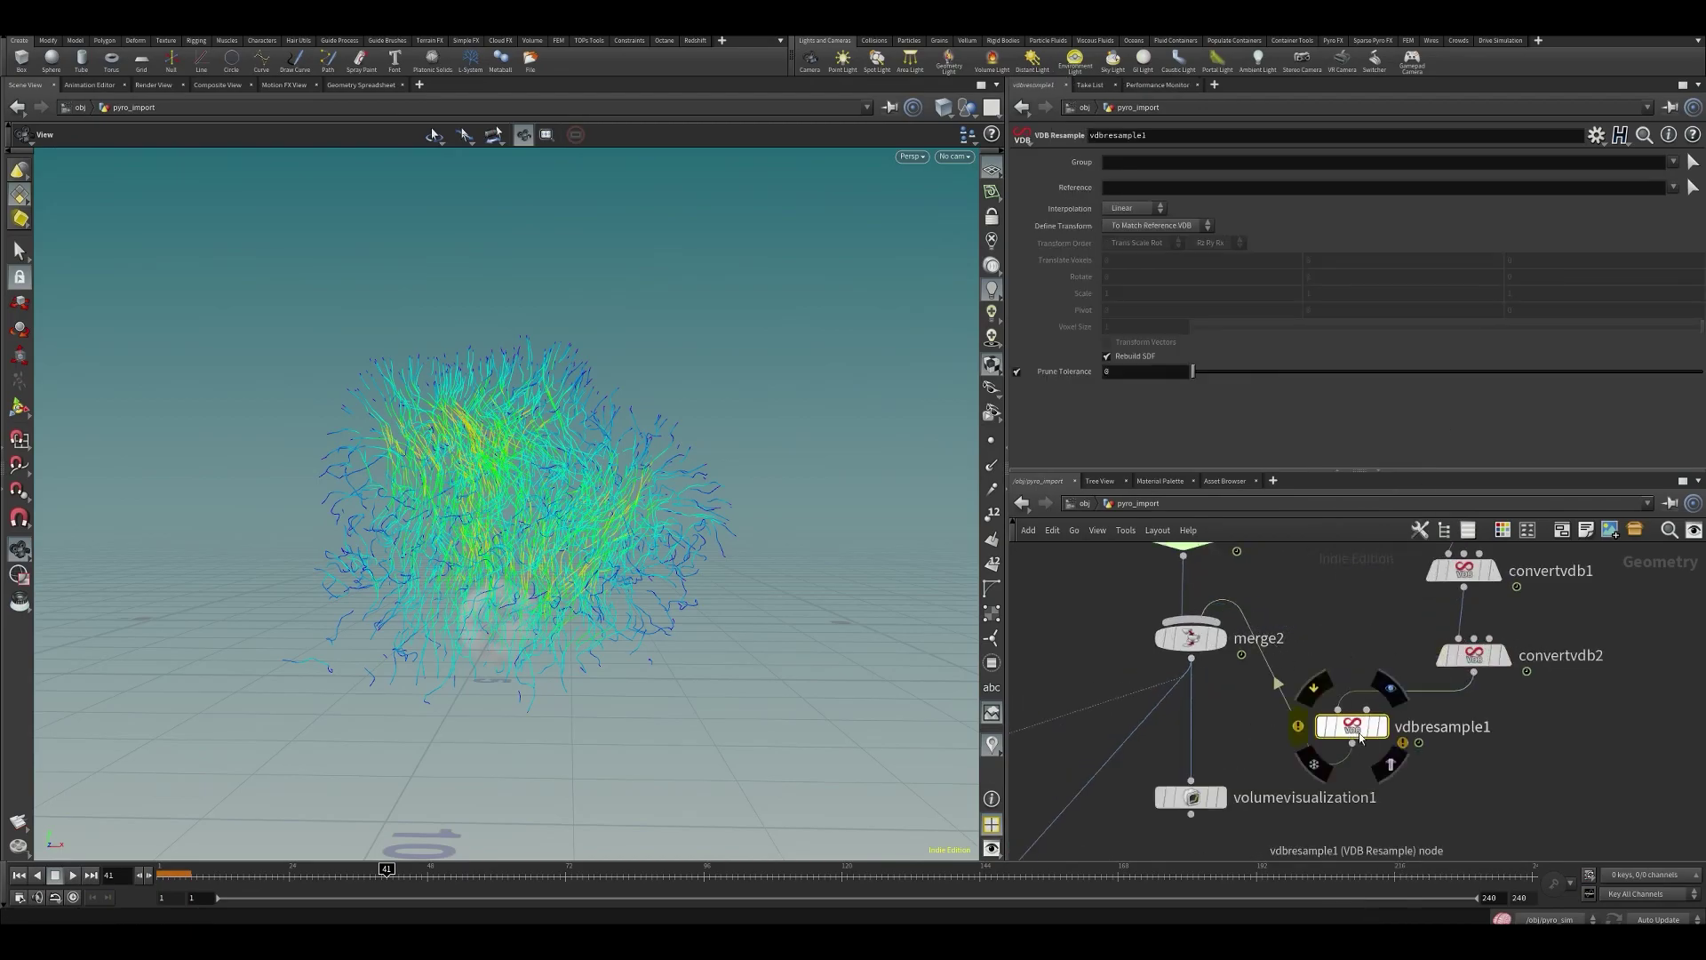
{"action": "middle_click", "coordinate": [1482, 742]}
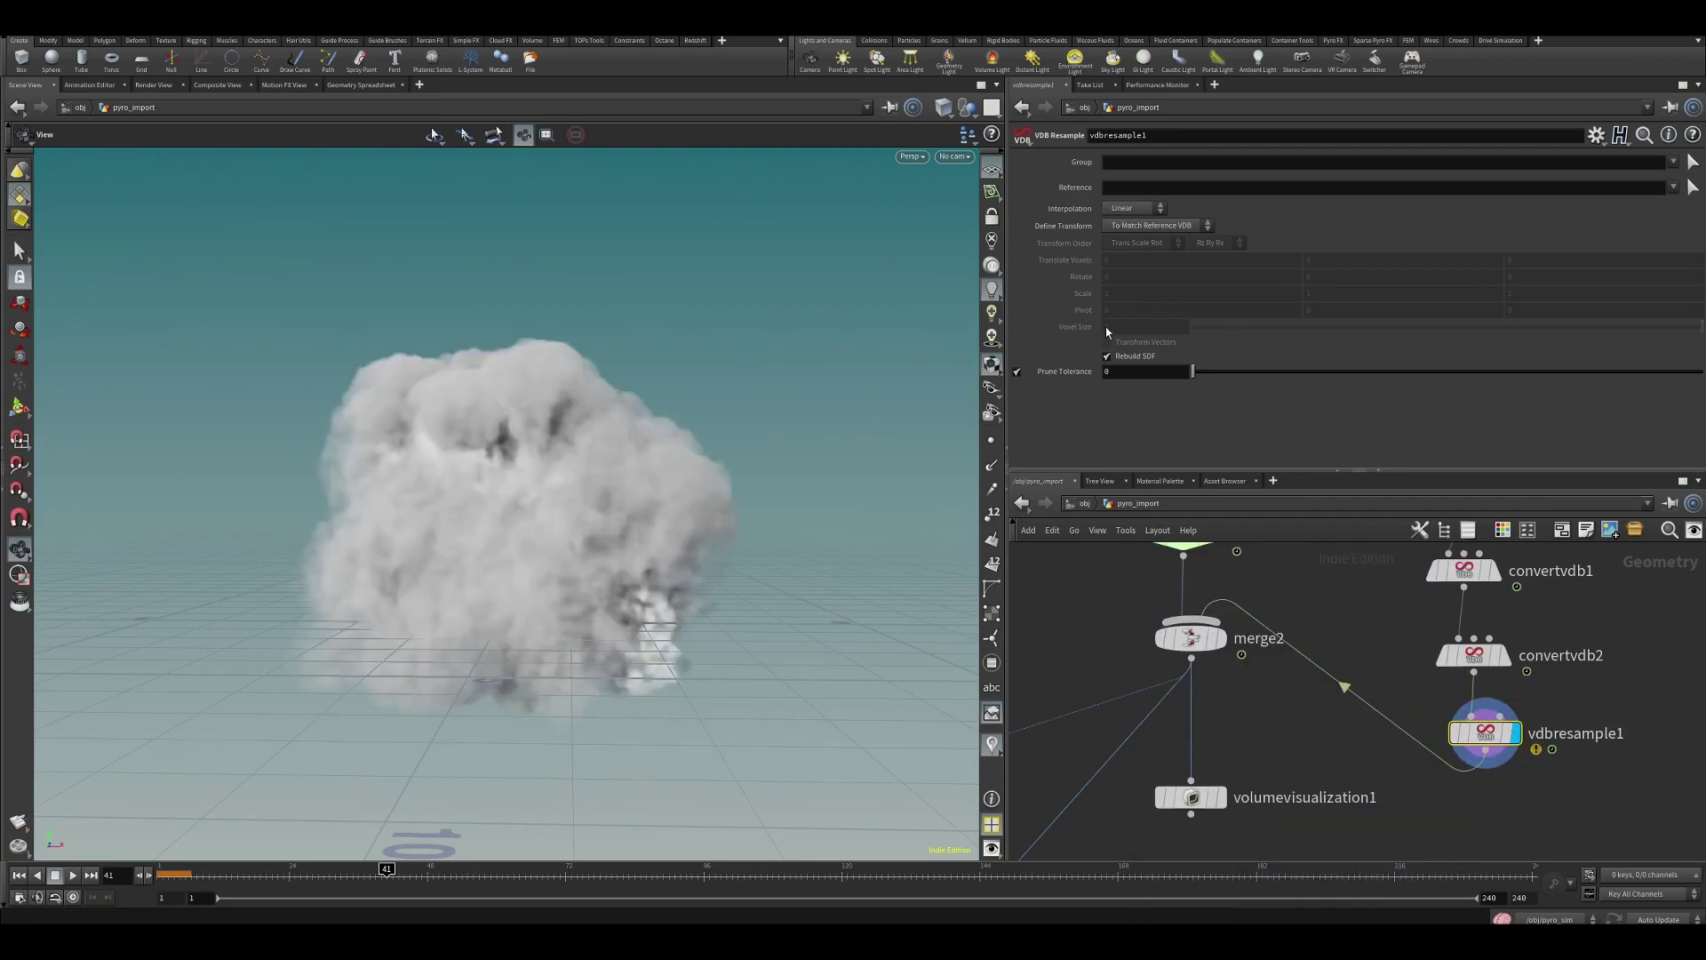
- Define vdbresample1's transform Using Voxel Scale Only with a Voxel Scale of 0.448, and check its node info
{"action": "left_click", "coordinate": [1136, 229]}
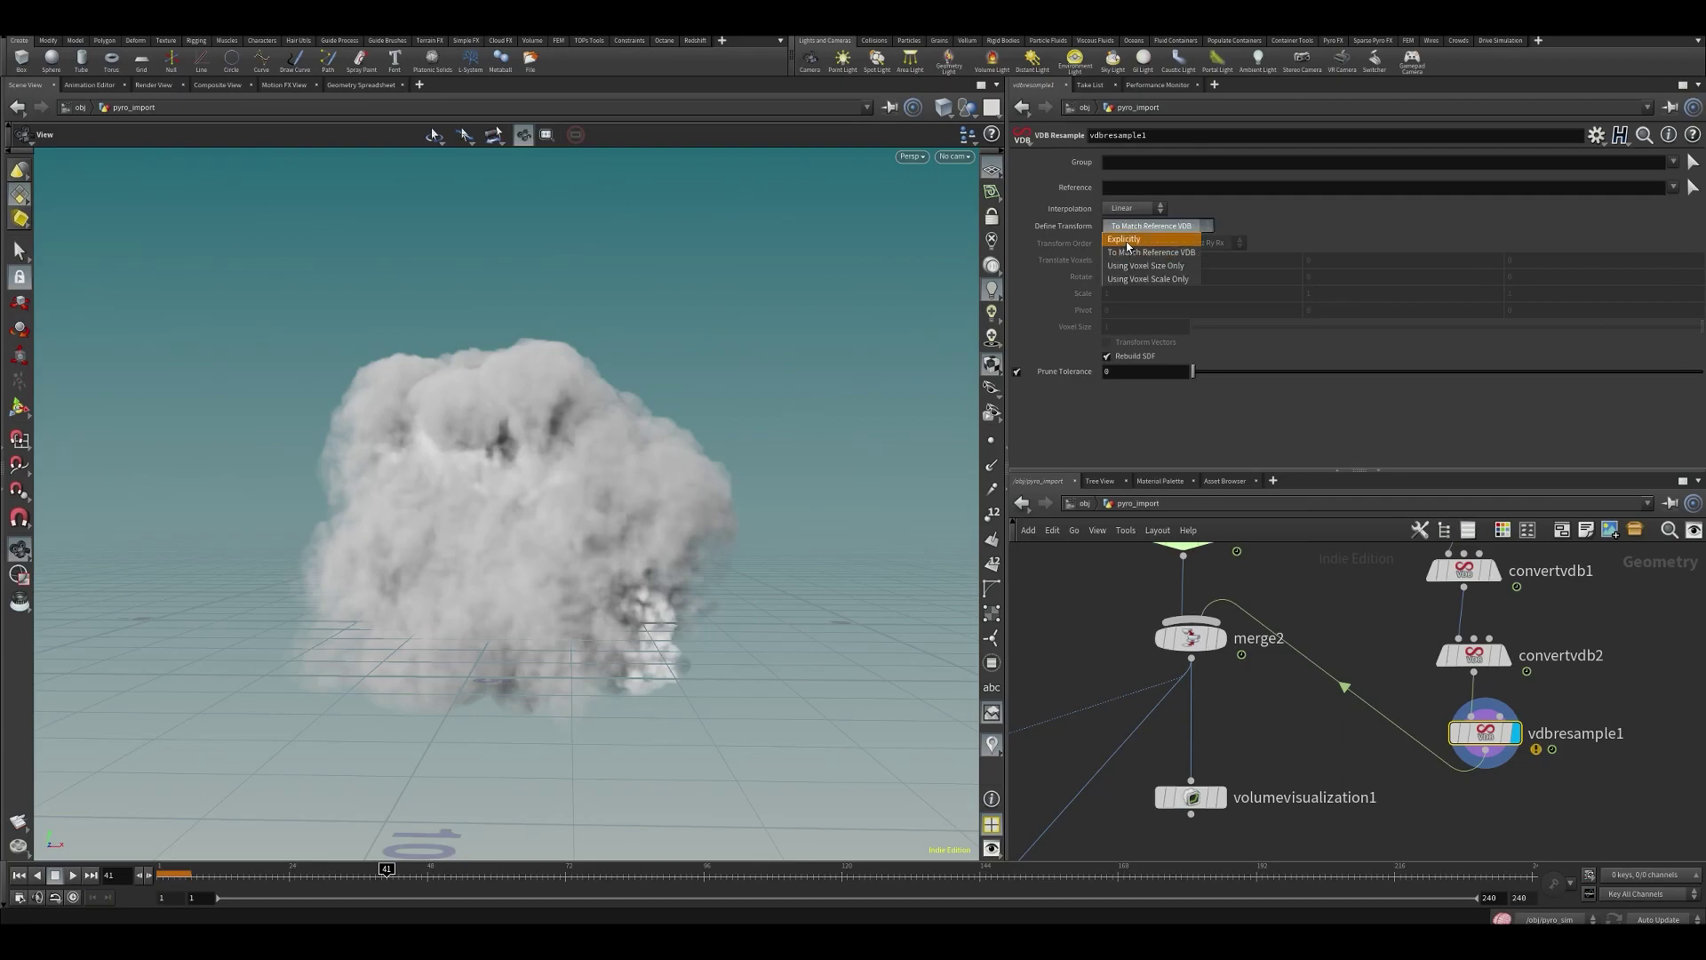
{"action": "left_click", "coordinate": [1148, 279]}
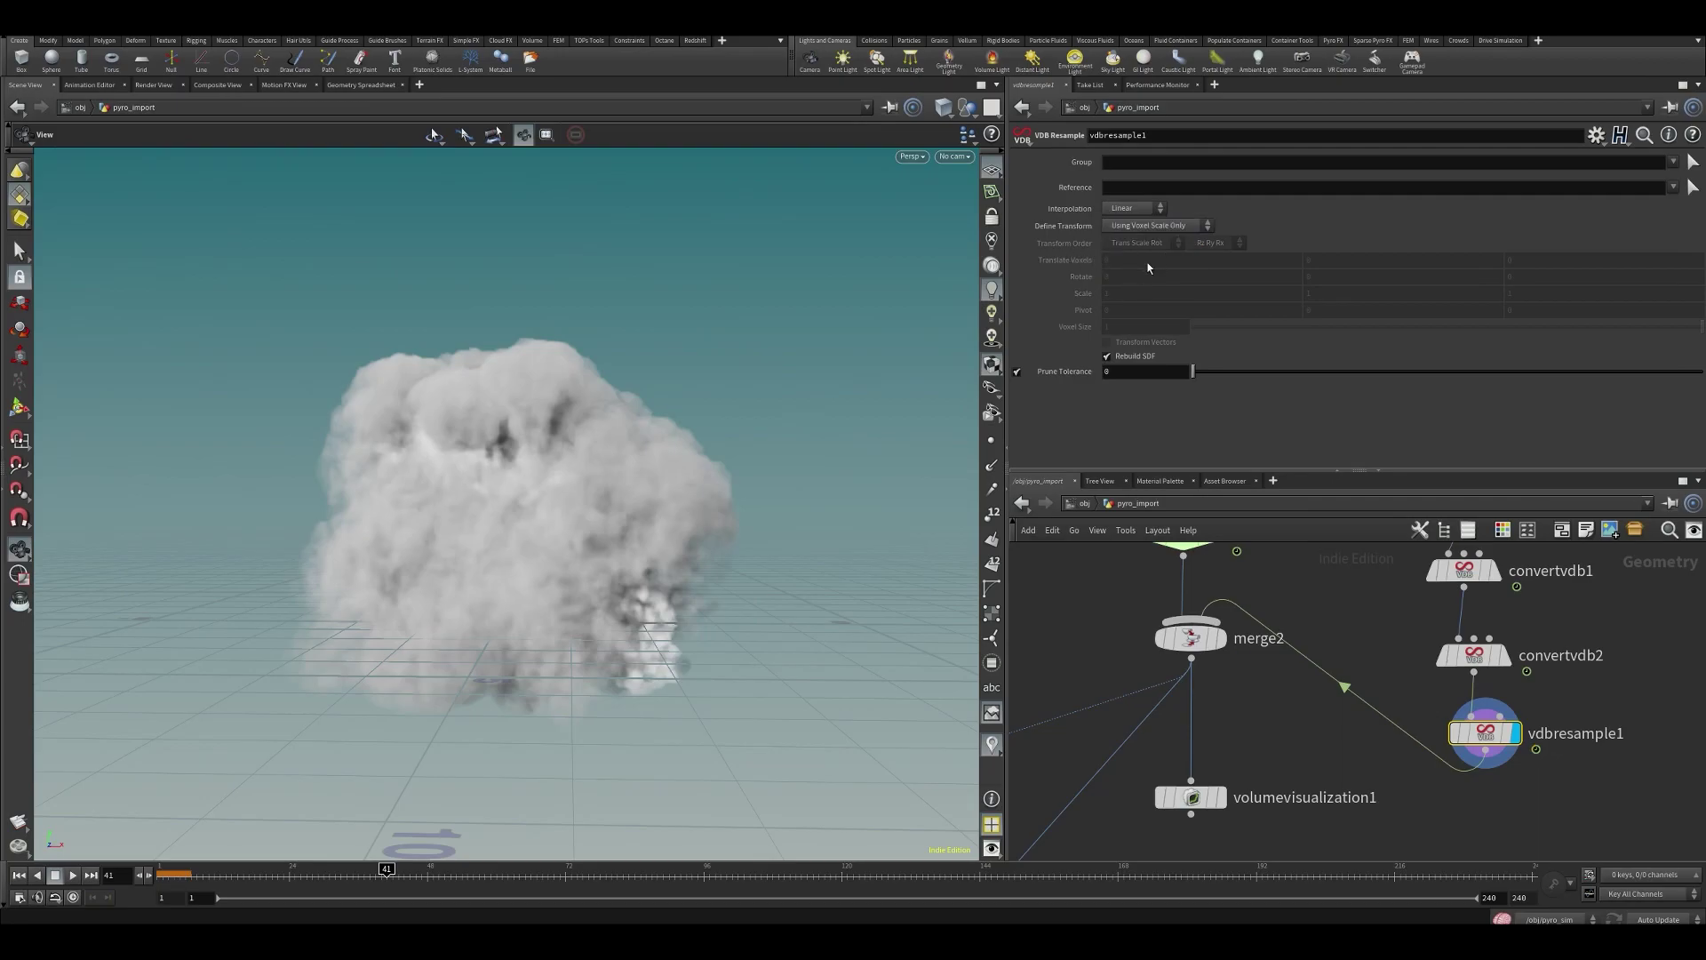
{"action": "left_click", "coordinate": [1510, 734]}
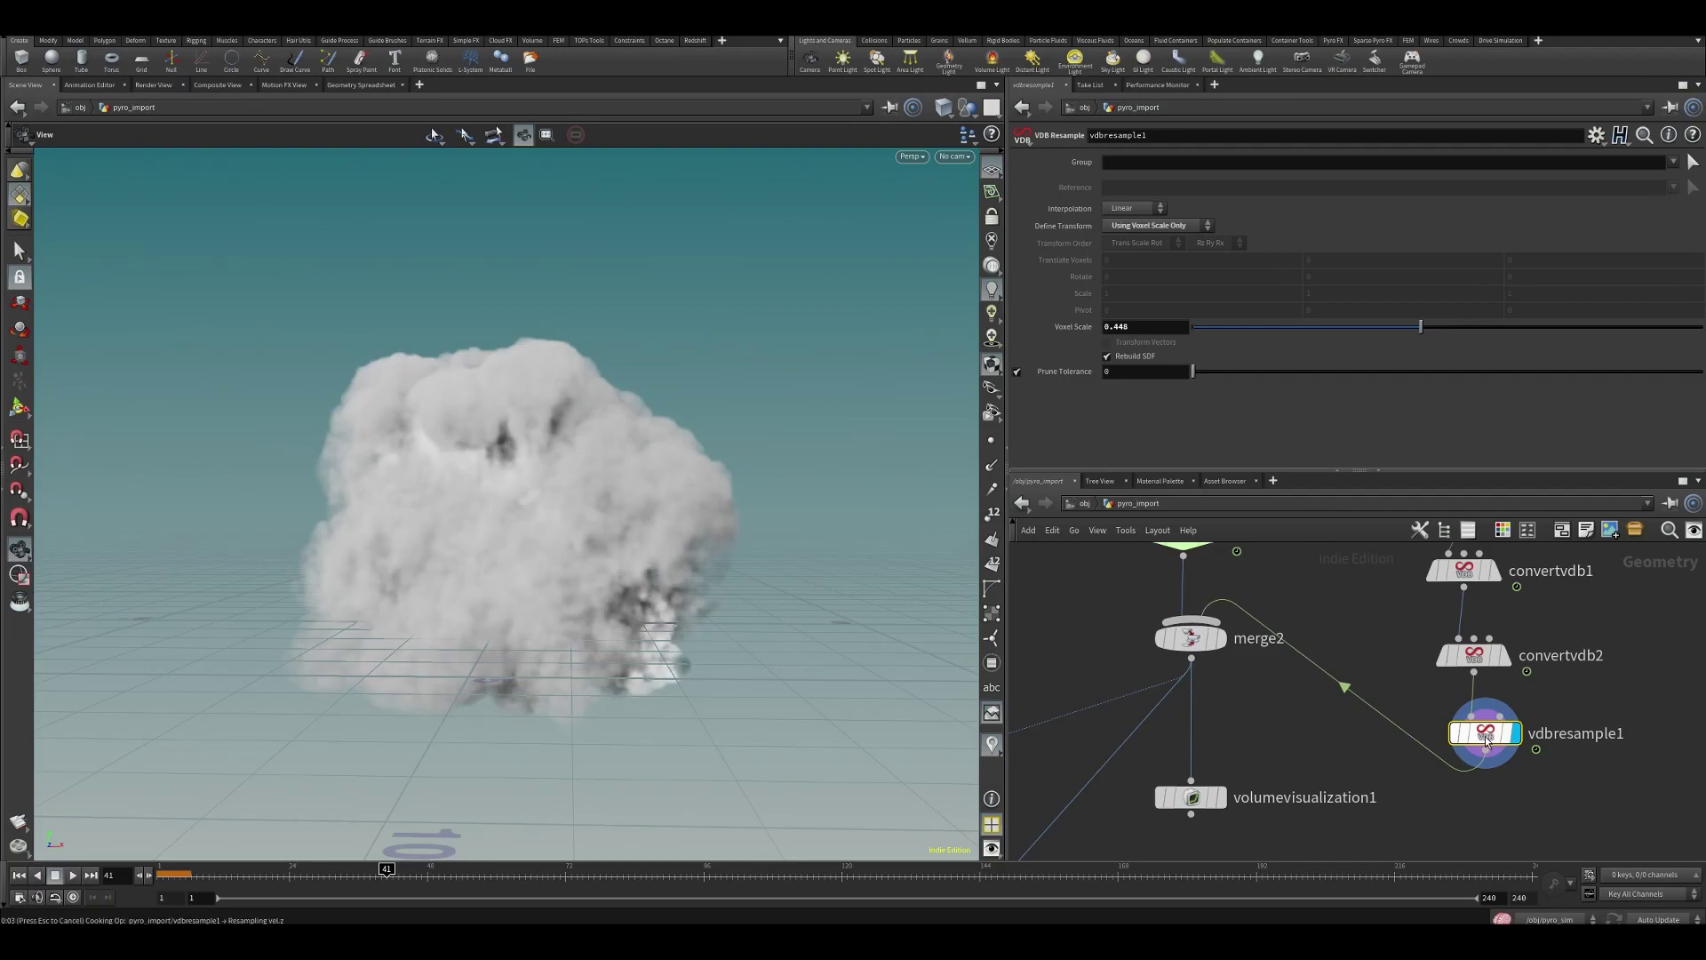
{"action": "middle_click", "coordinate": [1485, 738]}
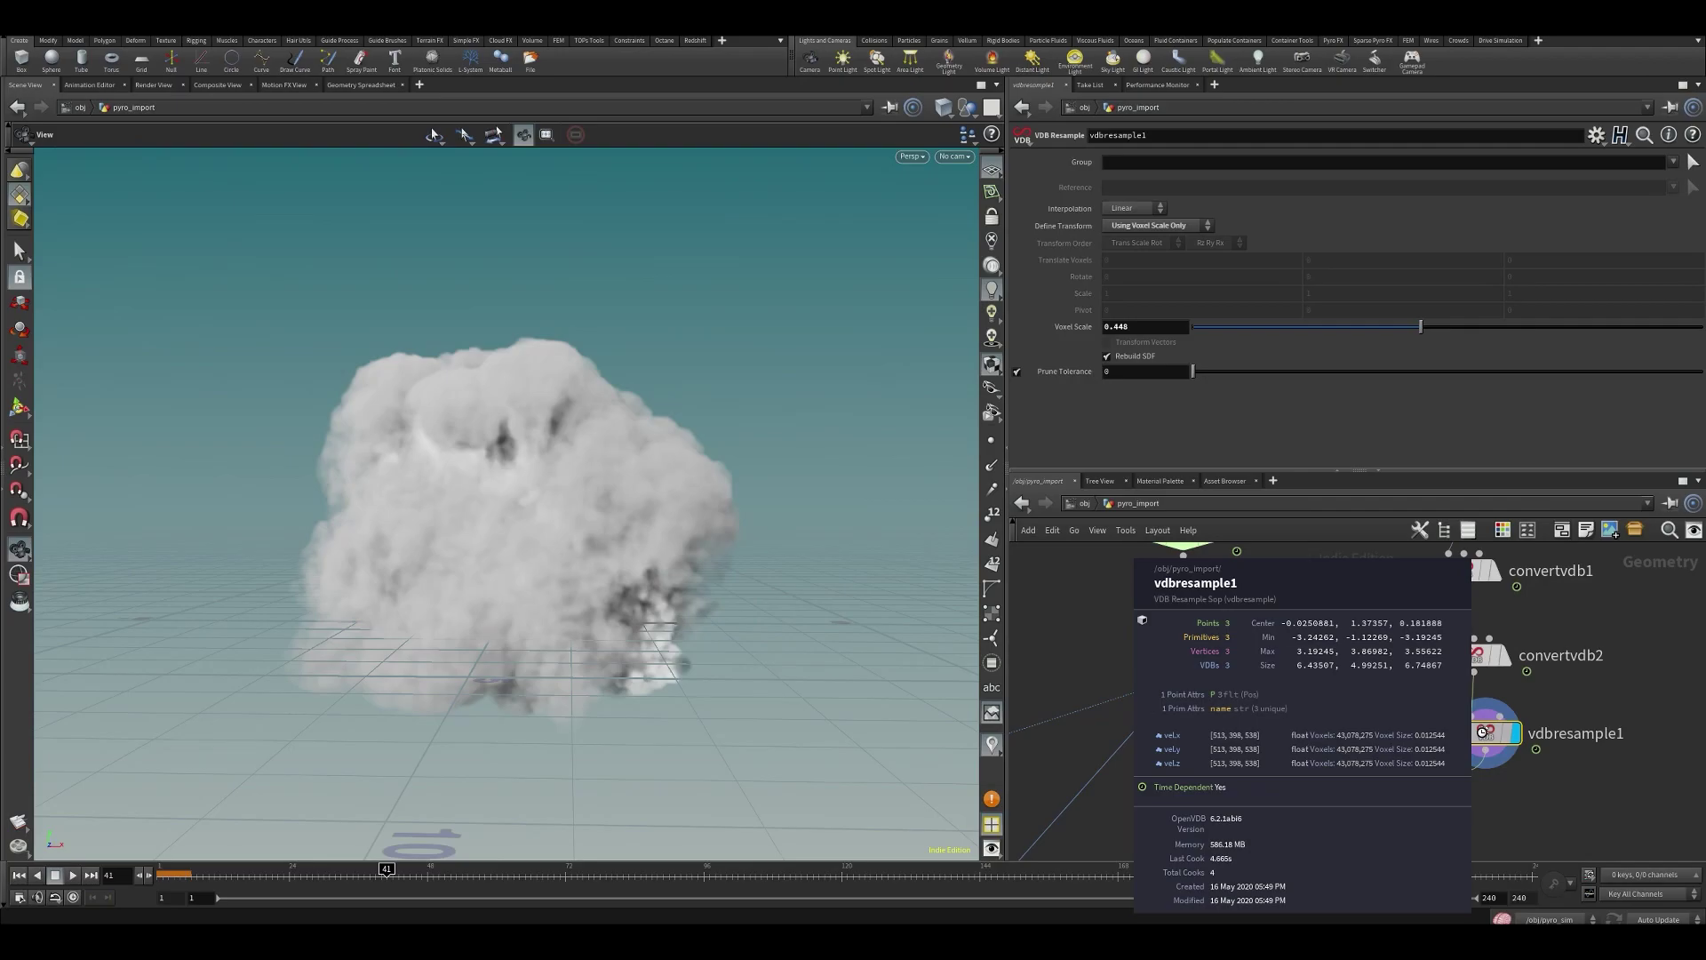
- Try Voxel Scale values of 3 and 2 on vdbresample1, checking the node info and the volume trails
{"action": "left_click", "coordinate": [1174, 324]}
{"action": "type", "text": "3"}
{"action": "key", "text": "Return"}
{"action": "middle_click", "coordinate": [1490, 734]}
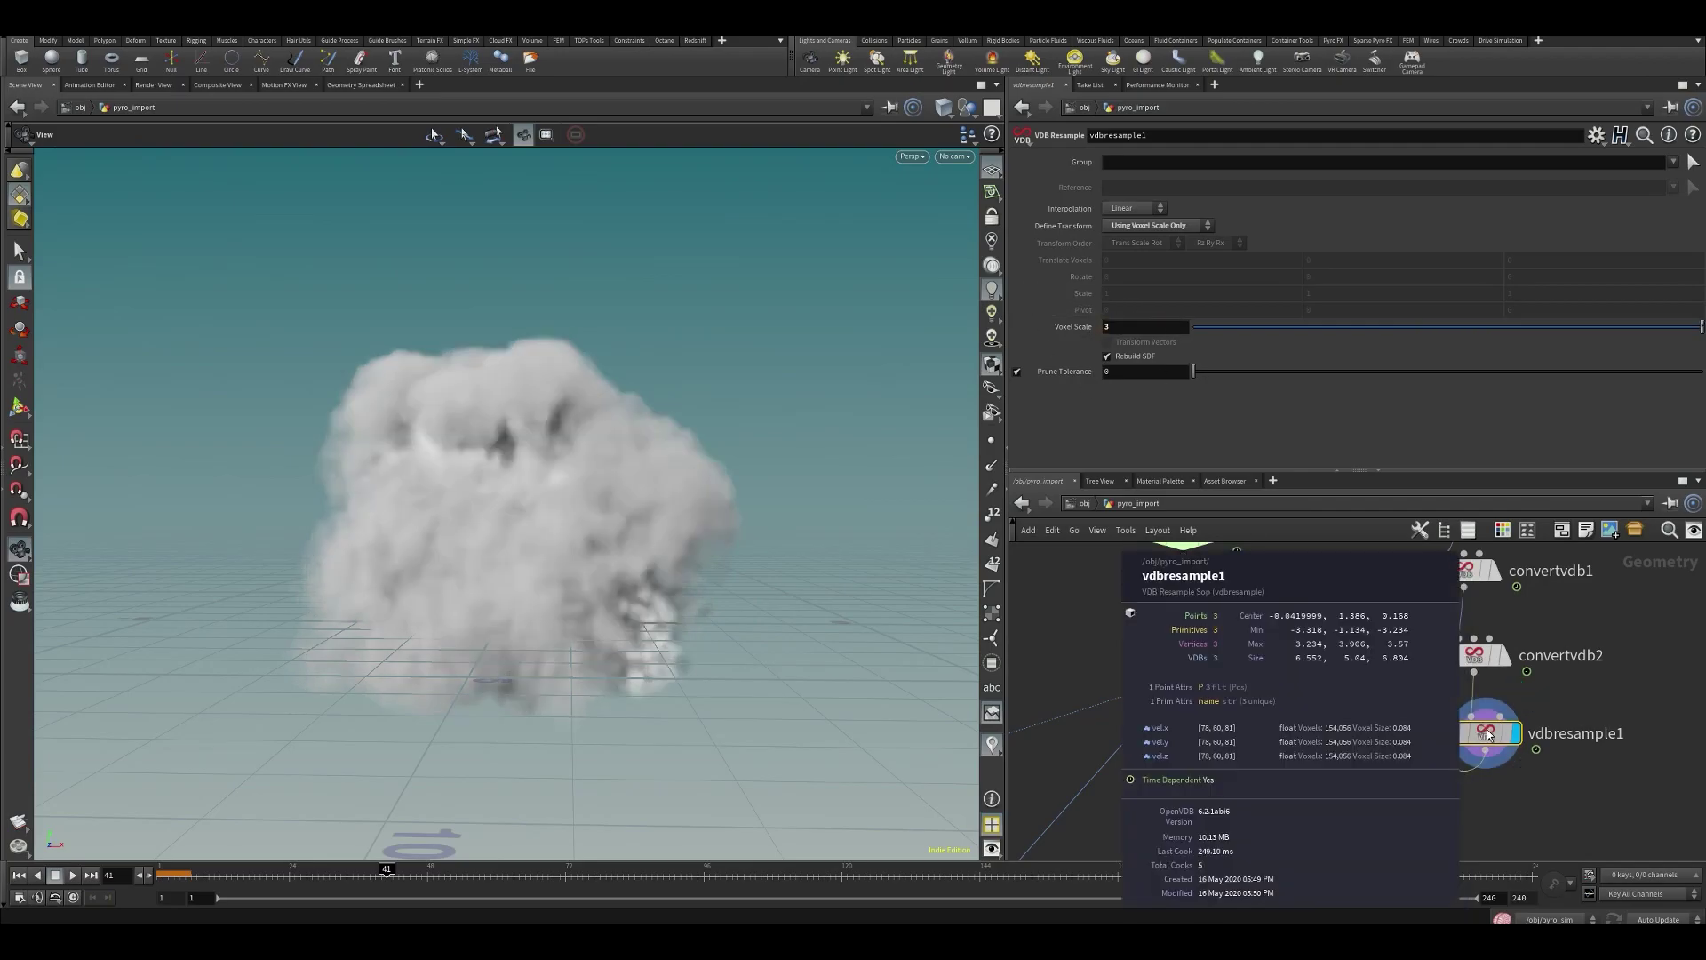
{"action": "middle_click_drag", "start_coordinate": [1230, 830], "coordinate": [1234, 724]}
{"action": "mouse_move", "coordinate": [1159, 766]}
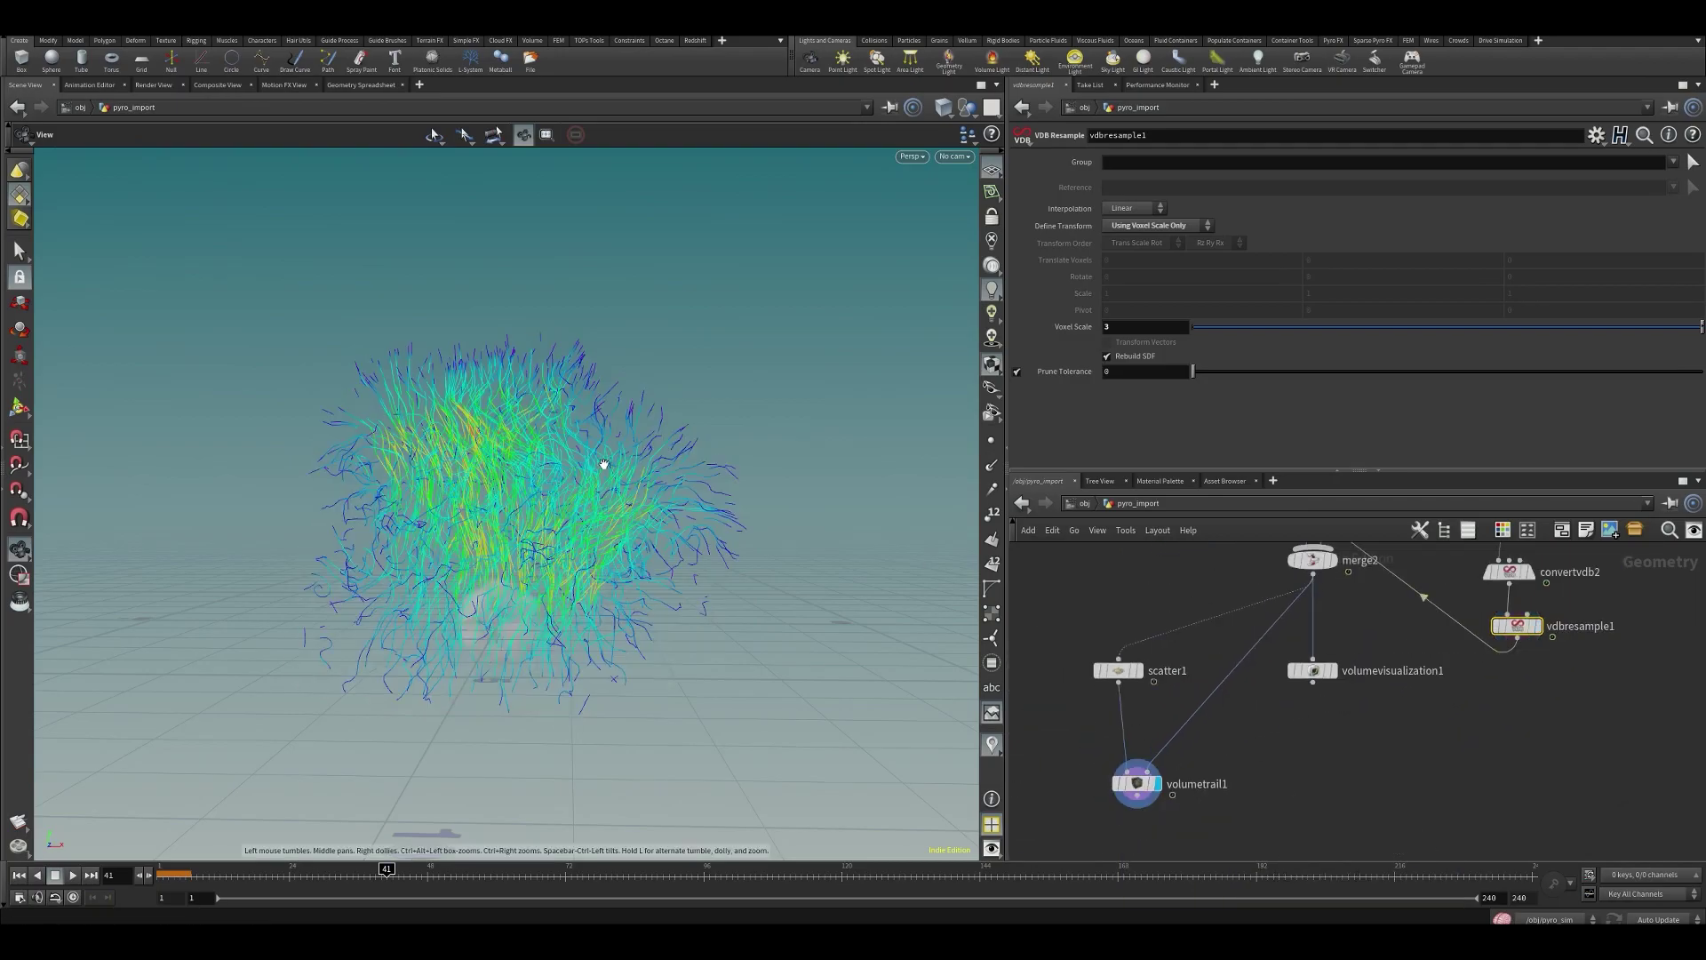
{"action": "key", "text": "BackSpace"}
{"action": "type", "text": "2"}
{"action": "key", "text": "Return"}
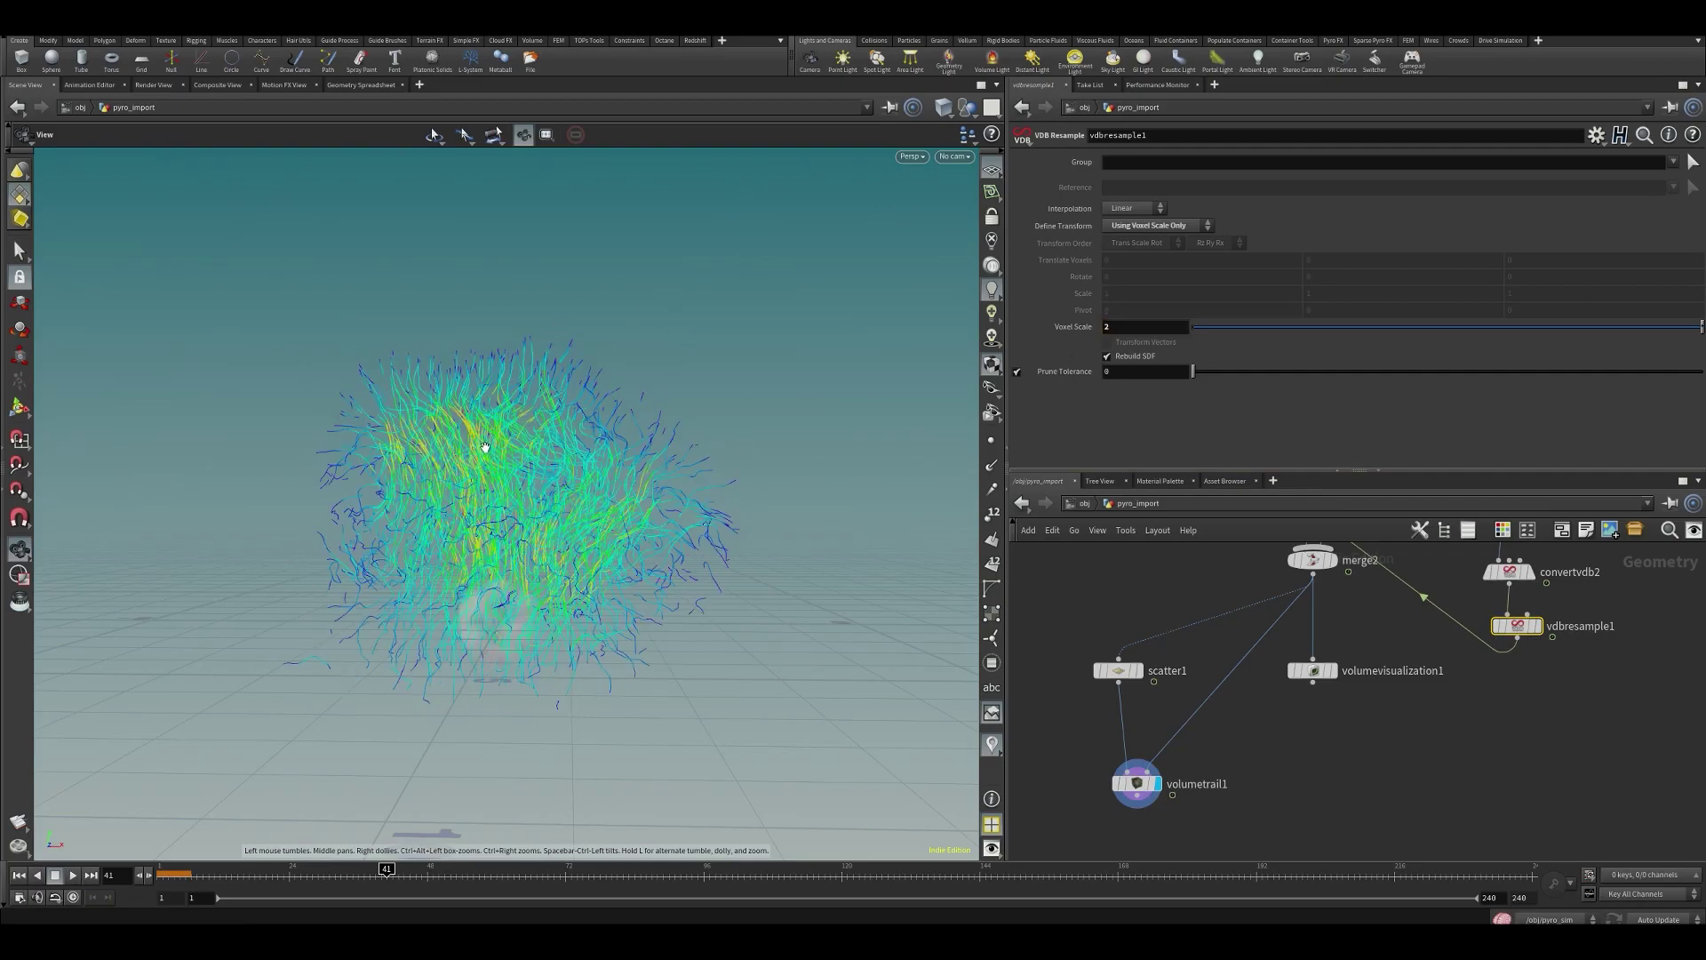
- Set vdbresample1's Voxel Scale to 1 and save the scene
{"action": "left_click", "coordinate": [1139, 331]}
{"action": "type", "text": "1"}
{"action": "key", "text": "Return"}
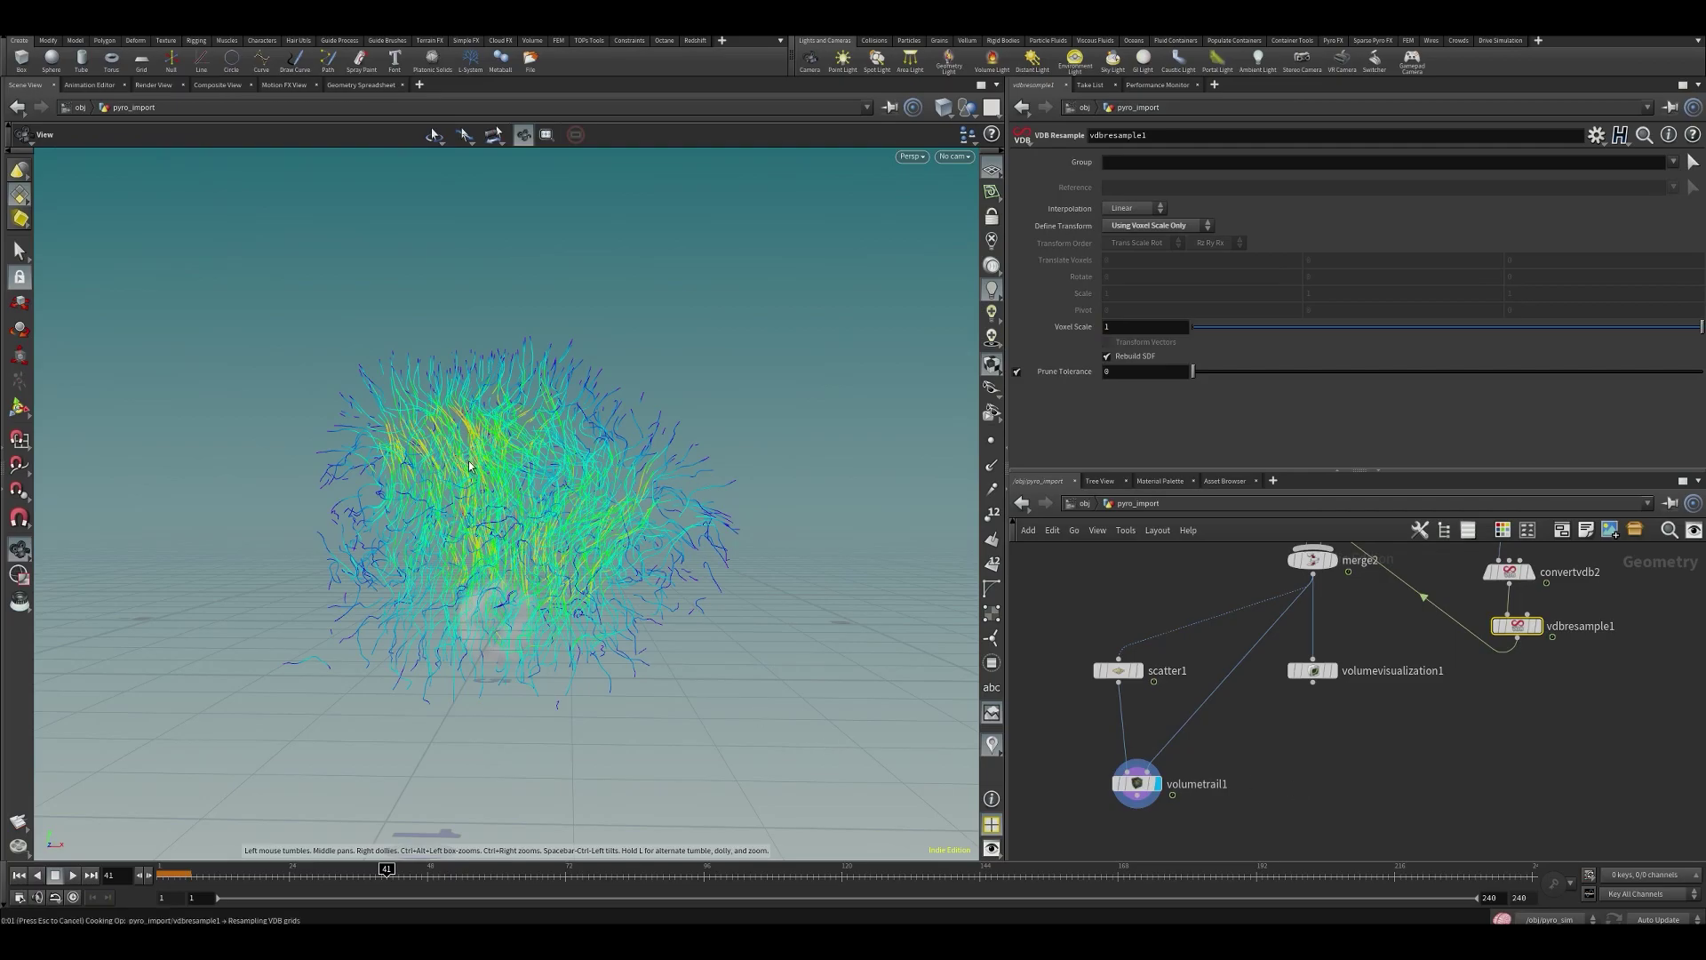
{"action": "middle_click_drag", "start_coordinate": [1253, 782], "coordinate": [1288, 721]}
{"action": "key", "text": "ctrl+s"}
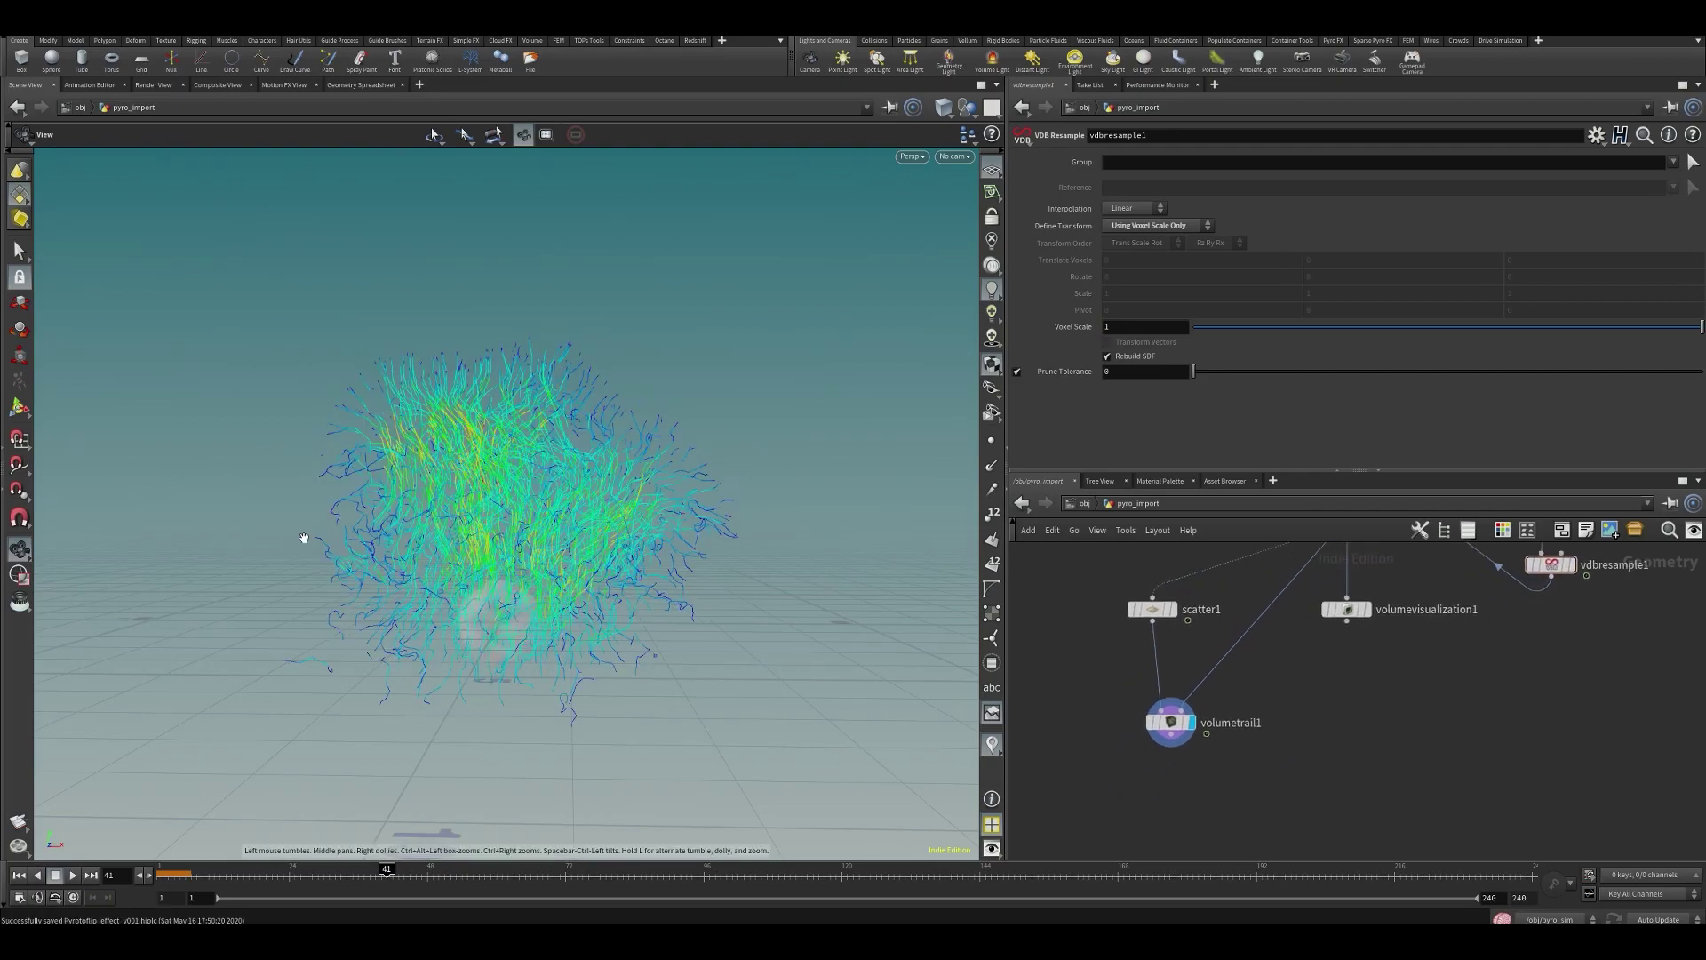
- Display the output of volumevisualization1 and view the explosion from another angle
{"action": "left_click_drag", "start_coordinate": [645, 505], "coordinate": [666, 513]}
{"action": "middle_click_drag", "start_coordinate": [1348, 623], "coordinate": [1319, 687]}
{"action": "left_click", "coordinate": [1347, 652]}
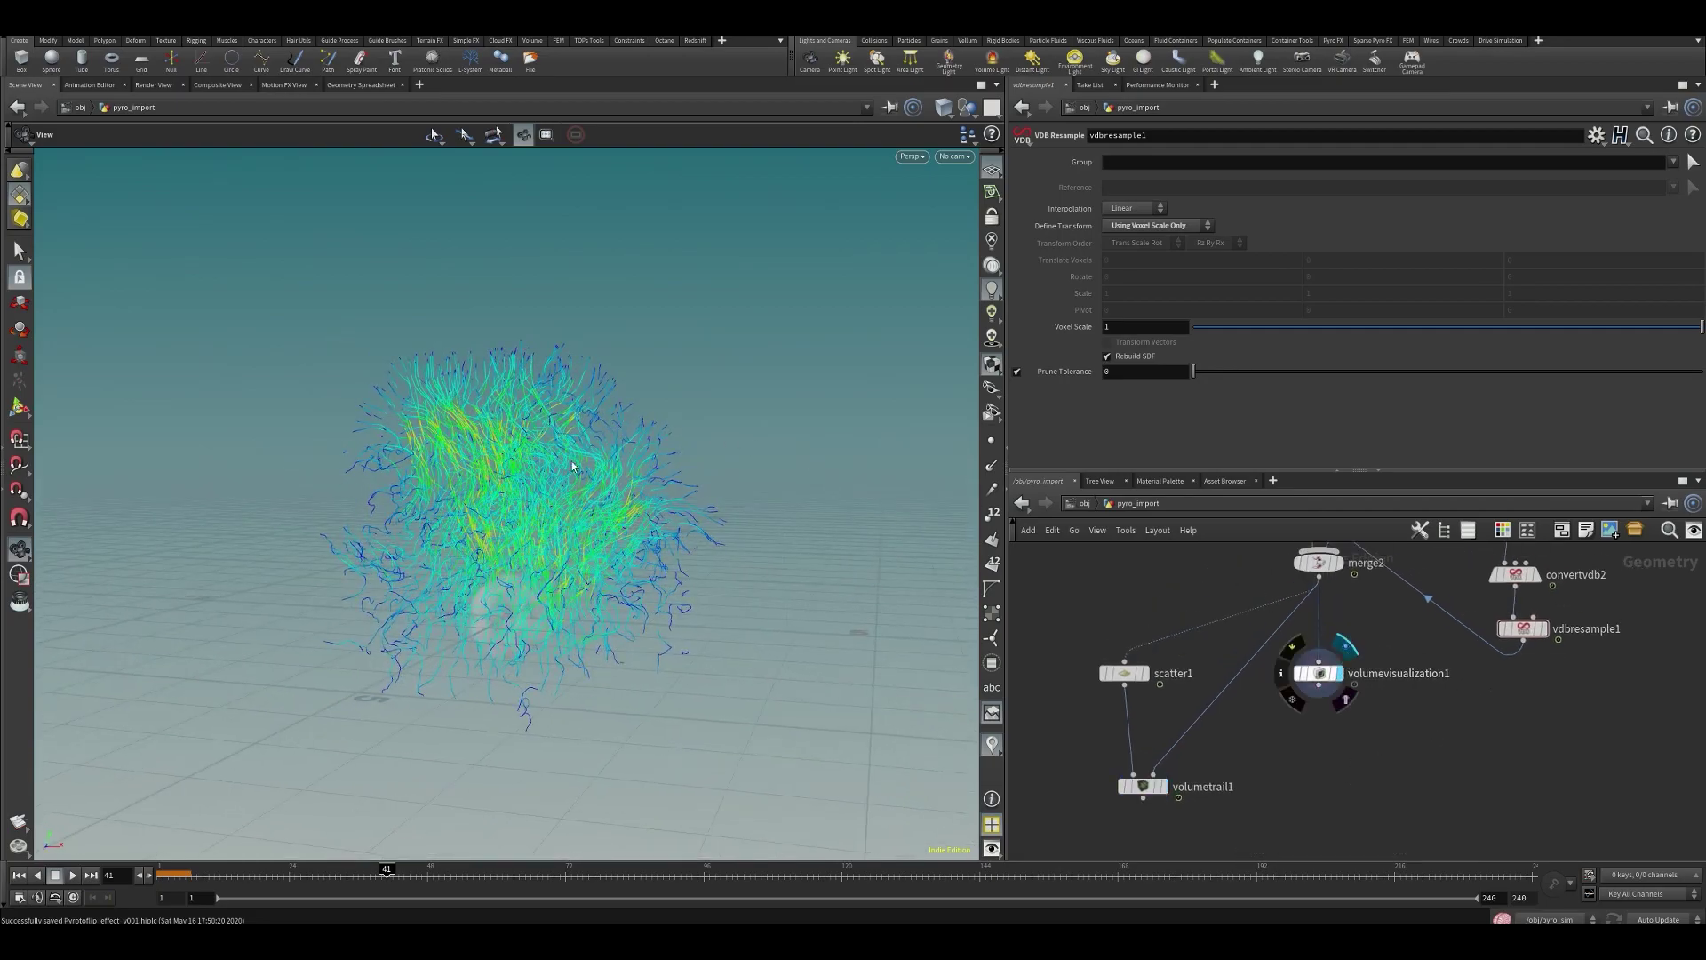
{"action": "left_click_drag", "start_coordinate": [454, 468], "coordinate": [525, 475]}
{"action": "middle_click_drag", "start_coordinate": [1446, 753], "coordinate": [1441, 806]}
{"action": "scroll", "coordinate": [1441, 807], "scroll_direction": "down", "scroll_amount": 2}
- Compare the inputs of switch1, ending with Select Input at 1, and save the scene
{"action": "left_click", "coordinate": [1346, 624]}
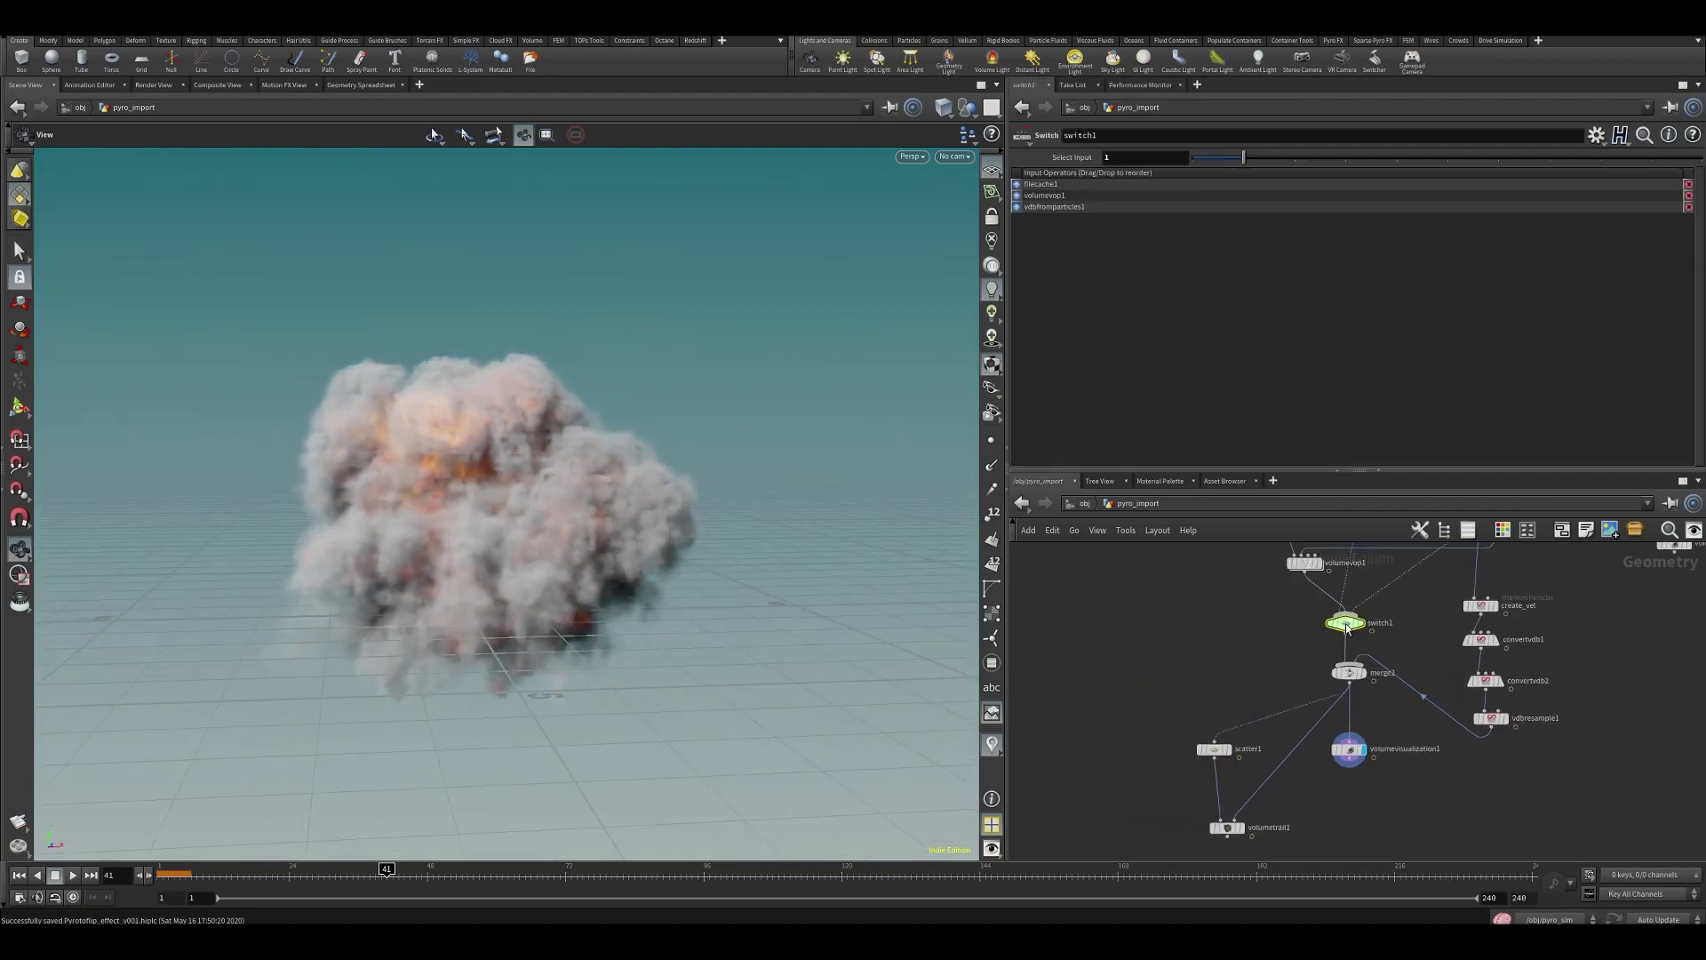
{"action": "left_click", "coordinate": [1146, 156]}
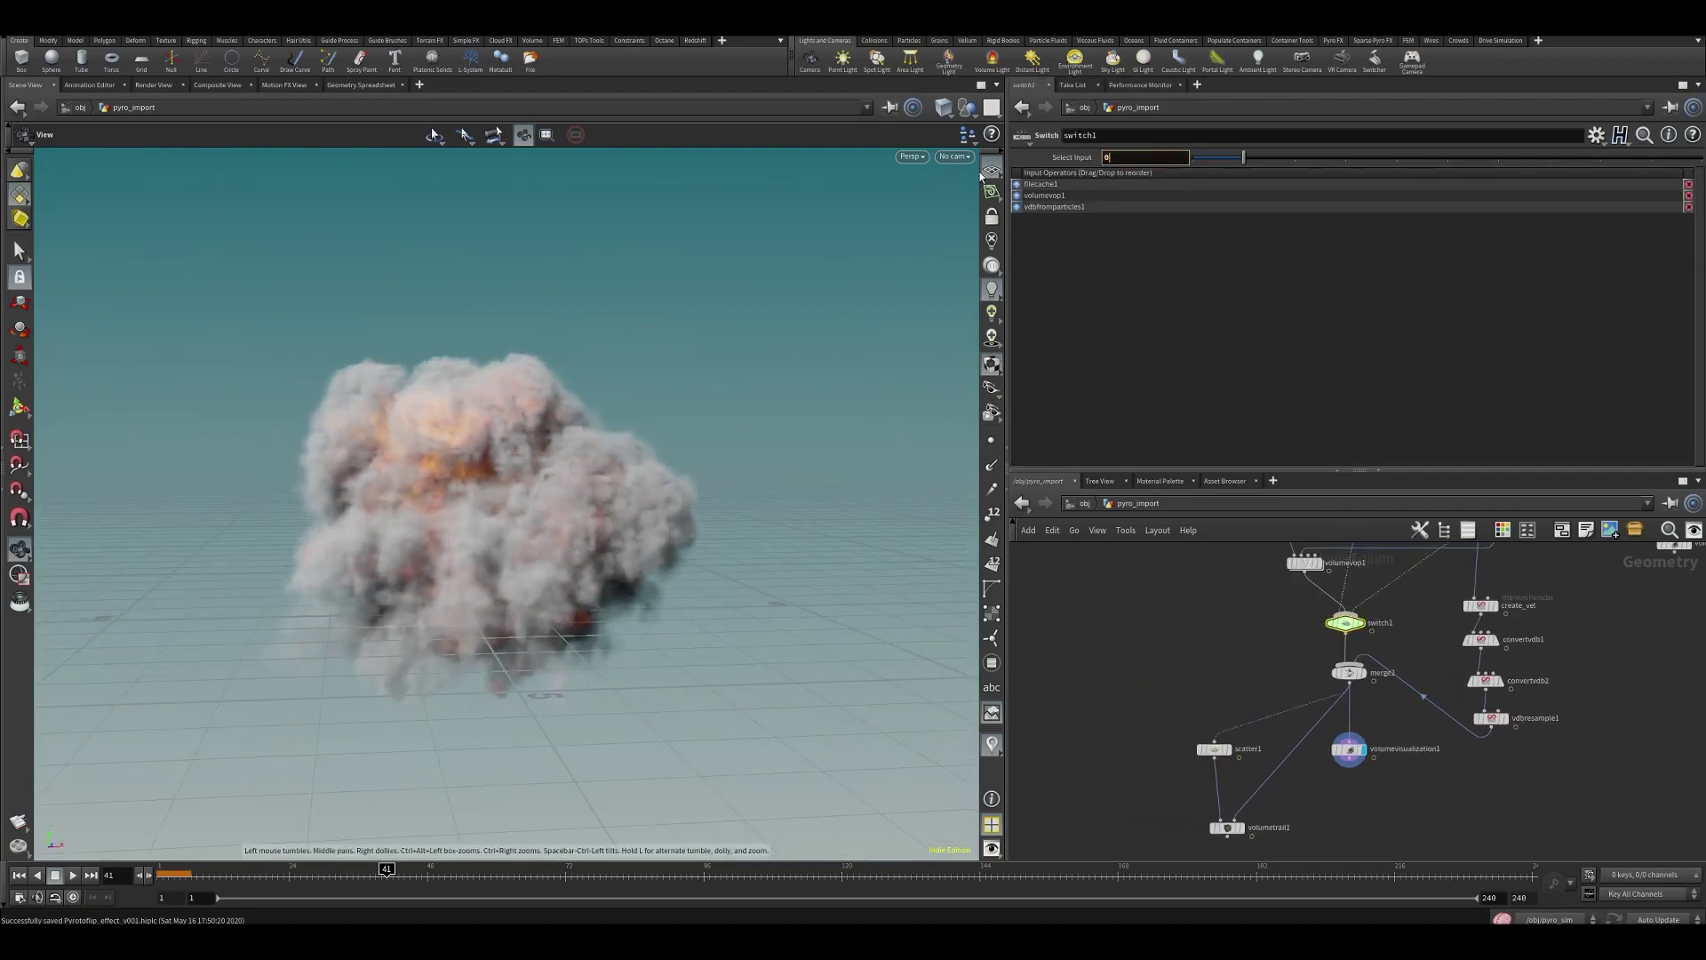
{"action": "key", "text": "Return"}
{"action": "type", "text": "1"}
{"action": "key", "text": "Return"}
{"action": "left_click_drag", "start_coordinate": [435, 485], "coordinate": [418, 462]}
{"action": "middle_click_drag", "start_coordinate": [1402, 775], "coordinate": [1357, 748]}
{"action": "key", "text": "ctrl+s"}
- Try versions 3 and 5 of the pyrosim cache on filecache1, and set its version to 1
{"action": "middle_click_drag", "start_coordinate": [1181, 685], "coordinate": [1175, 894]}
{"action": "left_click", "coordinate": [1275, 647]}
{"action": "double_click", "coordinate": [1126, 208]}
{"action": "type", "text": "3"}
{"action": "key", "text": "Return"}
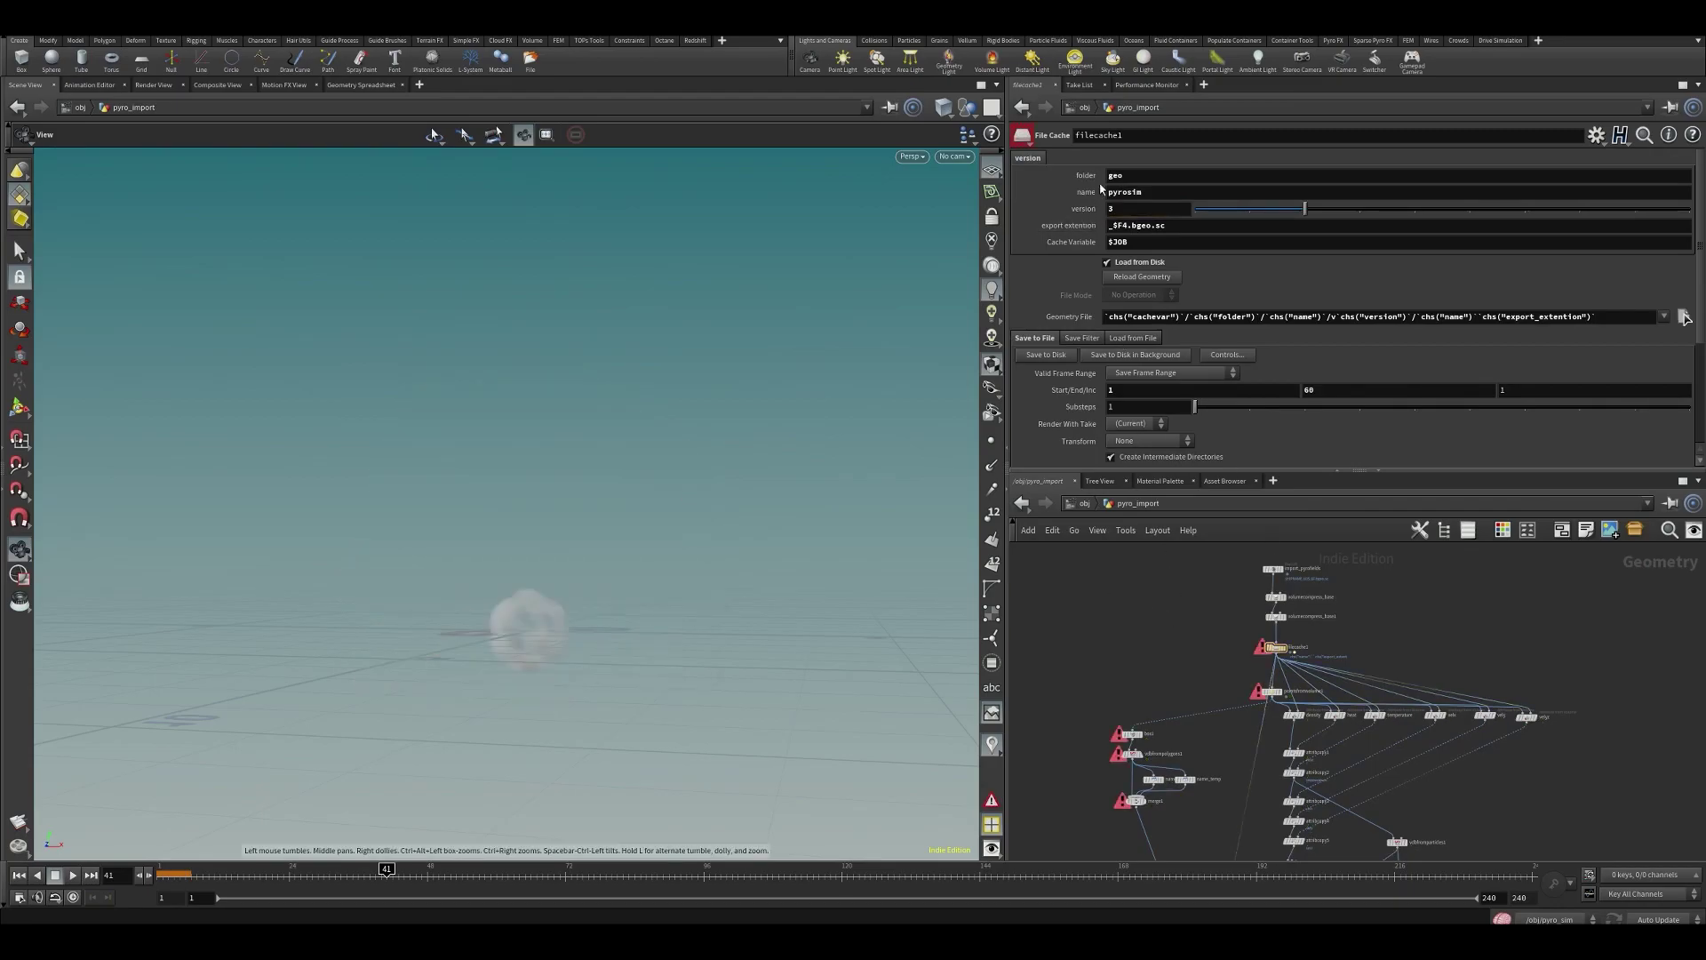
{"action": "type", "text": "5"}
{"action": "key", "text": "Return"}
{"action": "type", "text": "1"}
{"action": "key", "text": "Return"}
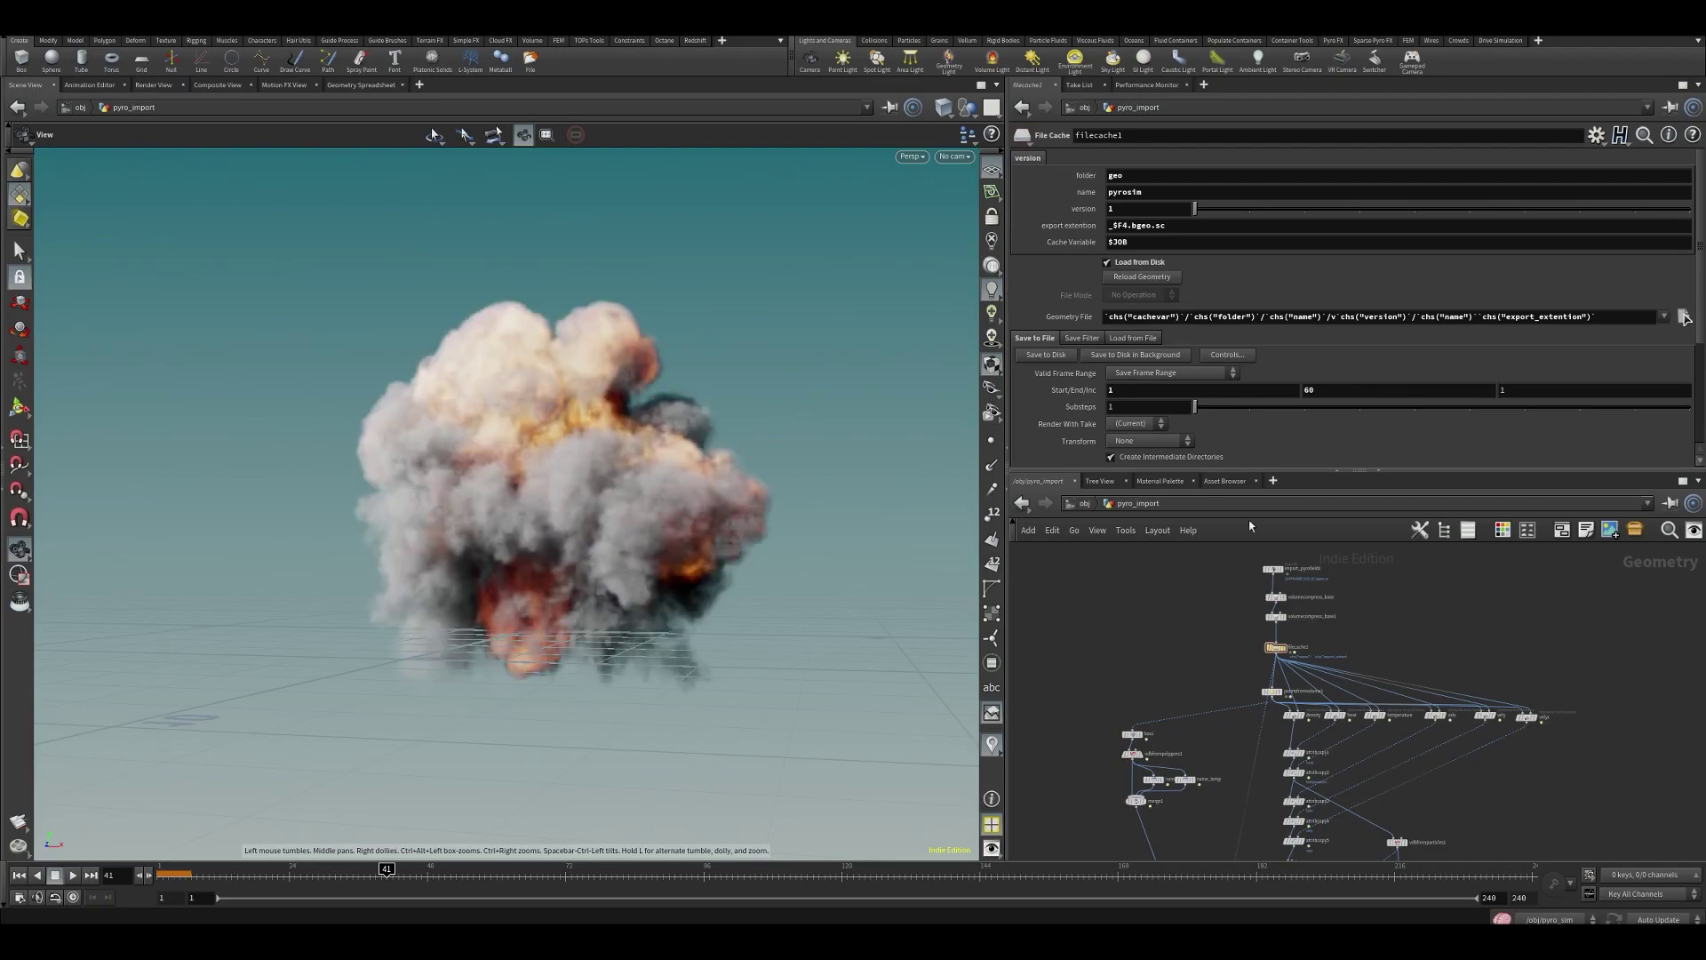
- Check the loaded cache's velocity trails through volumetrail1, display volumevisualization1 again, and save the scene
{"action": "scroll", "coordinate": [1260, 750], "scroll_direction": "up", "scroll_amount": 5}
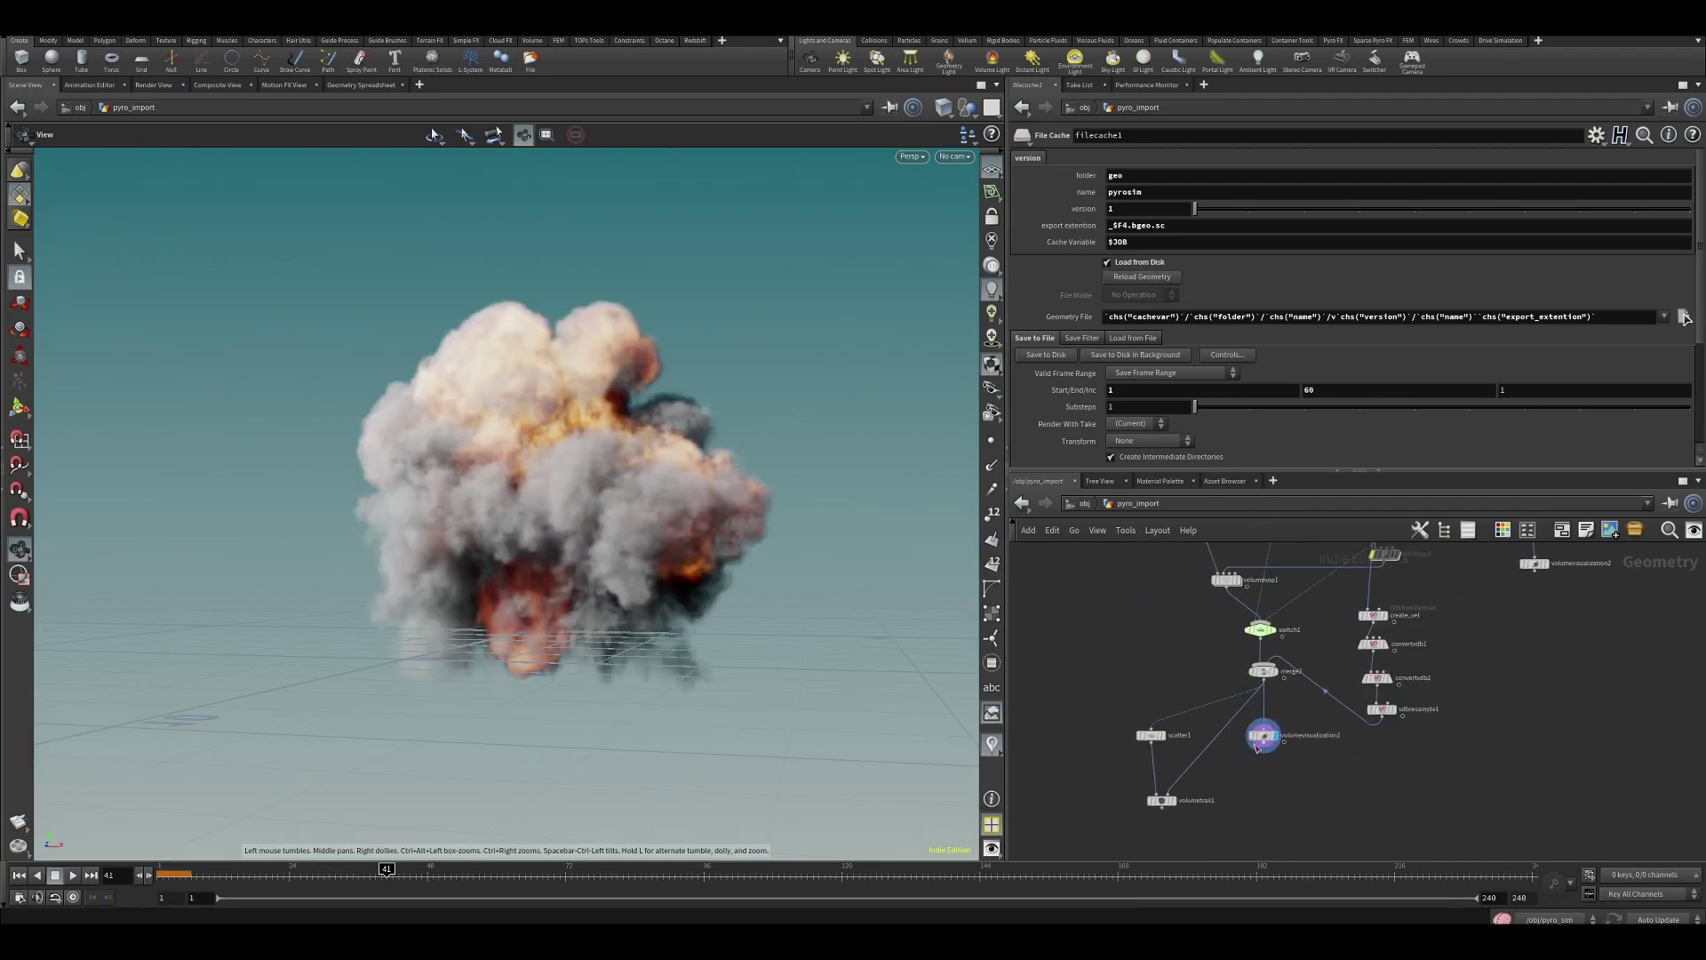
{"action": "middle_click", "coordinate": [1257, 744]}
{"action": "key", "text": "r"}
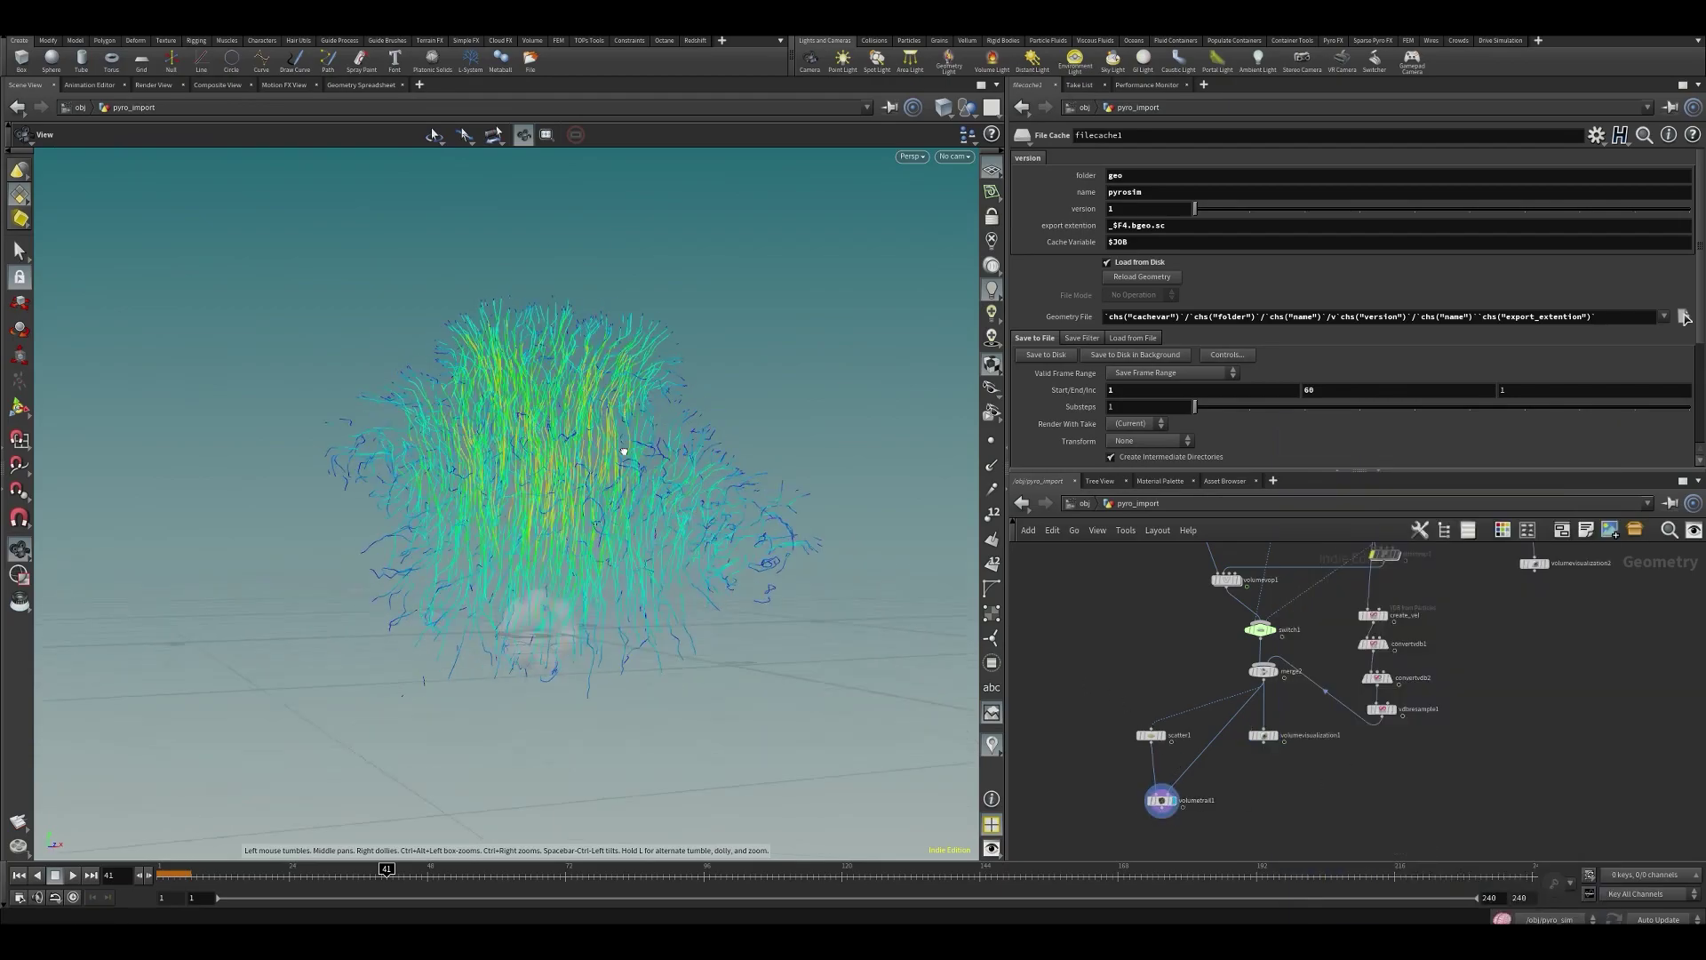
{"action": "scroll", "coordinate": [1280, 738], "scroll_direction": "up", "scroll_amount": 3}
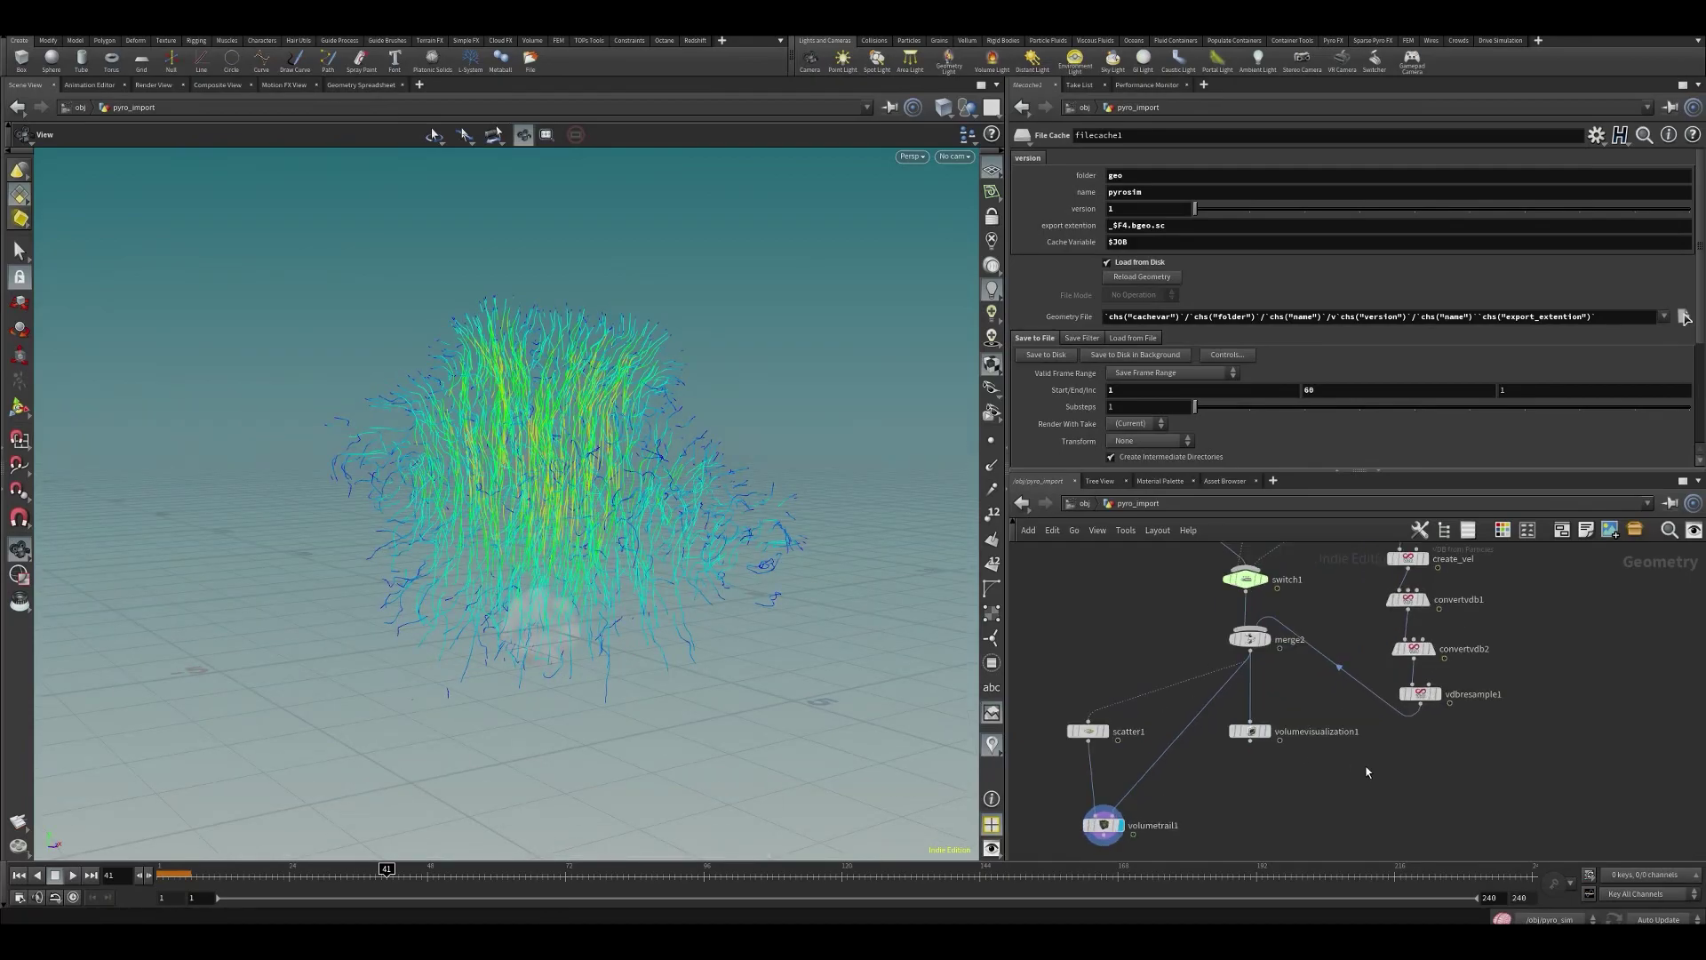
{"action": "left_click", "coordinate": [1274, 727]}
{"action": "key", "text": "ctrl+s"}
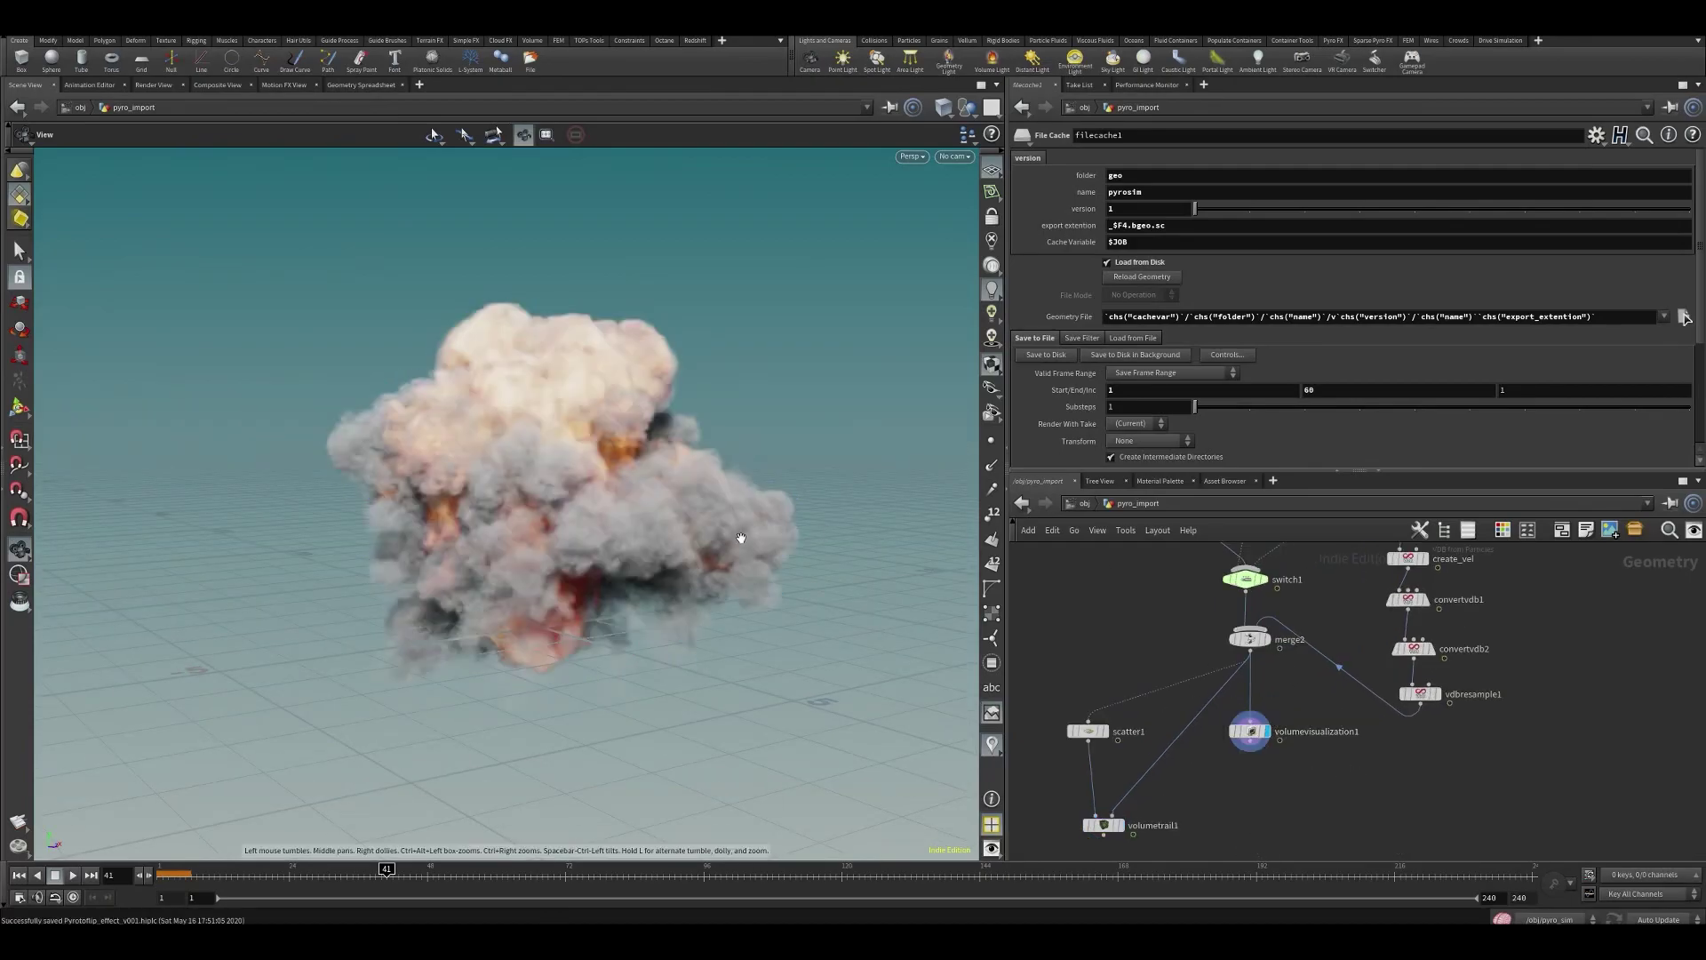
- Turn off the bypass on attribvop1, set its noise Amplitude to 3, and inspect the distorted explosion
{"action": "left_click_drag", "start_coordinate": [630, 486], "coordinate": [648, 547]}
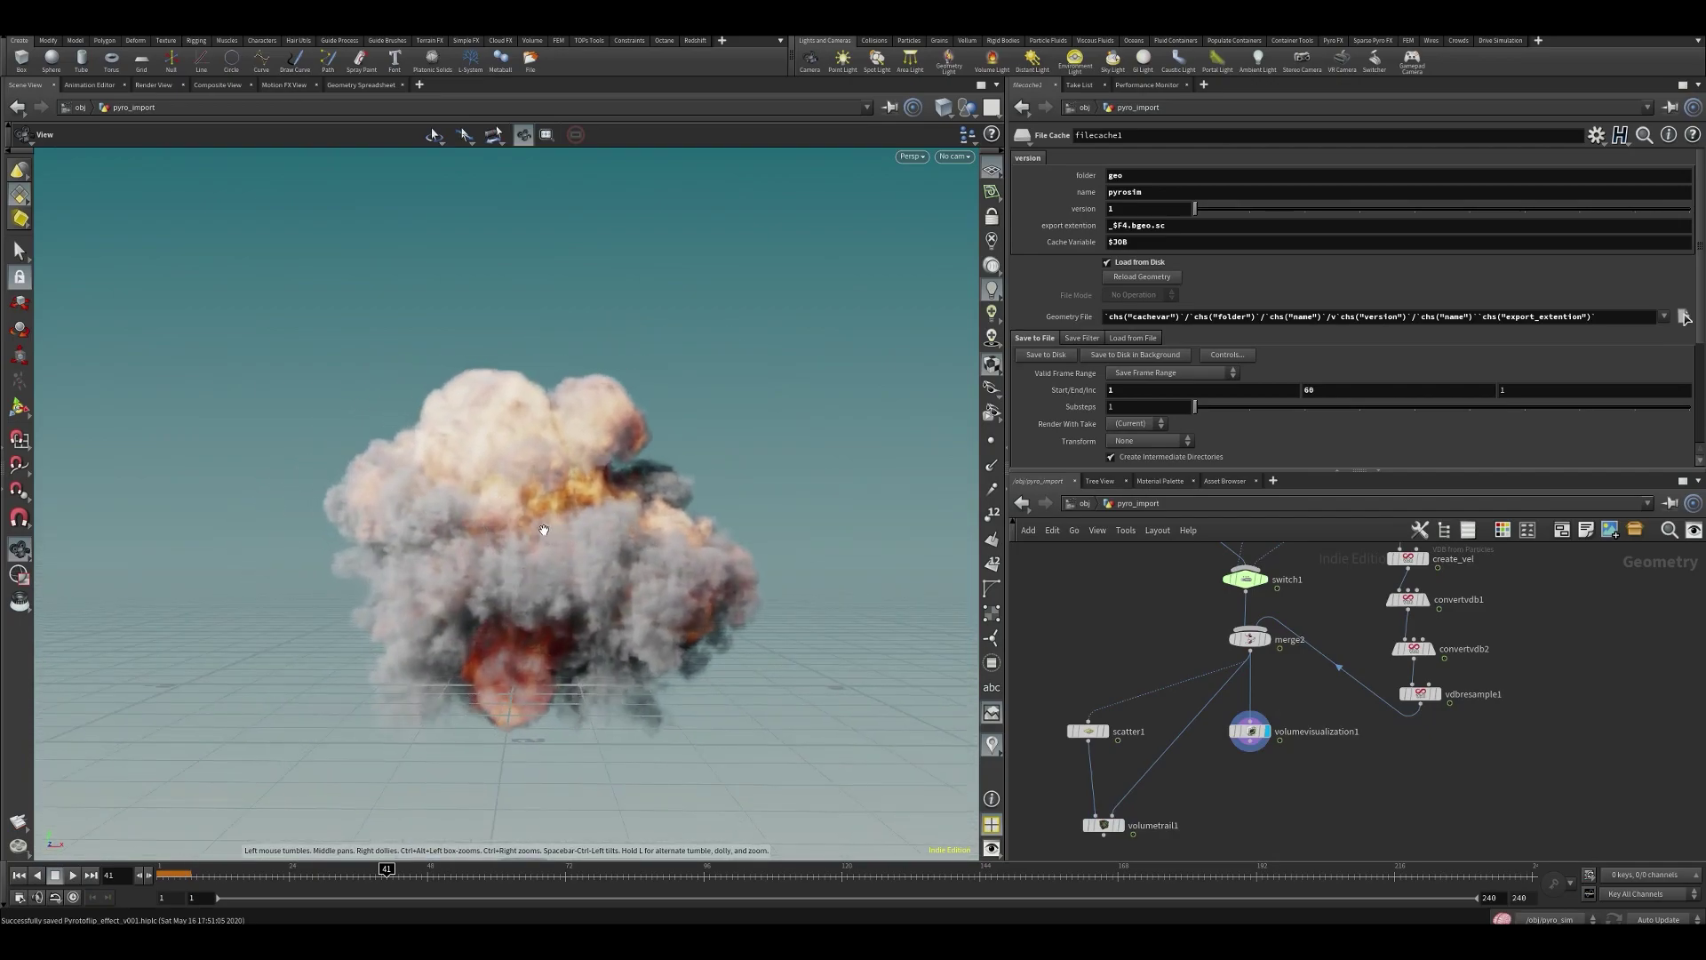
{"action": "left_click_drag", "start_coordinate": [545, 529], "coordinate": [586, 537]}
{"action": "key", "text": "h"}
{"action": "mouse_move", "coordinate": [1310, 625]}
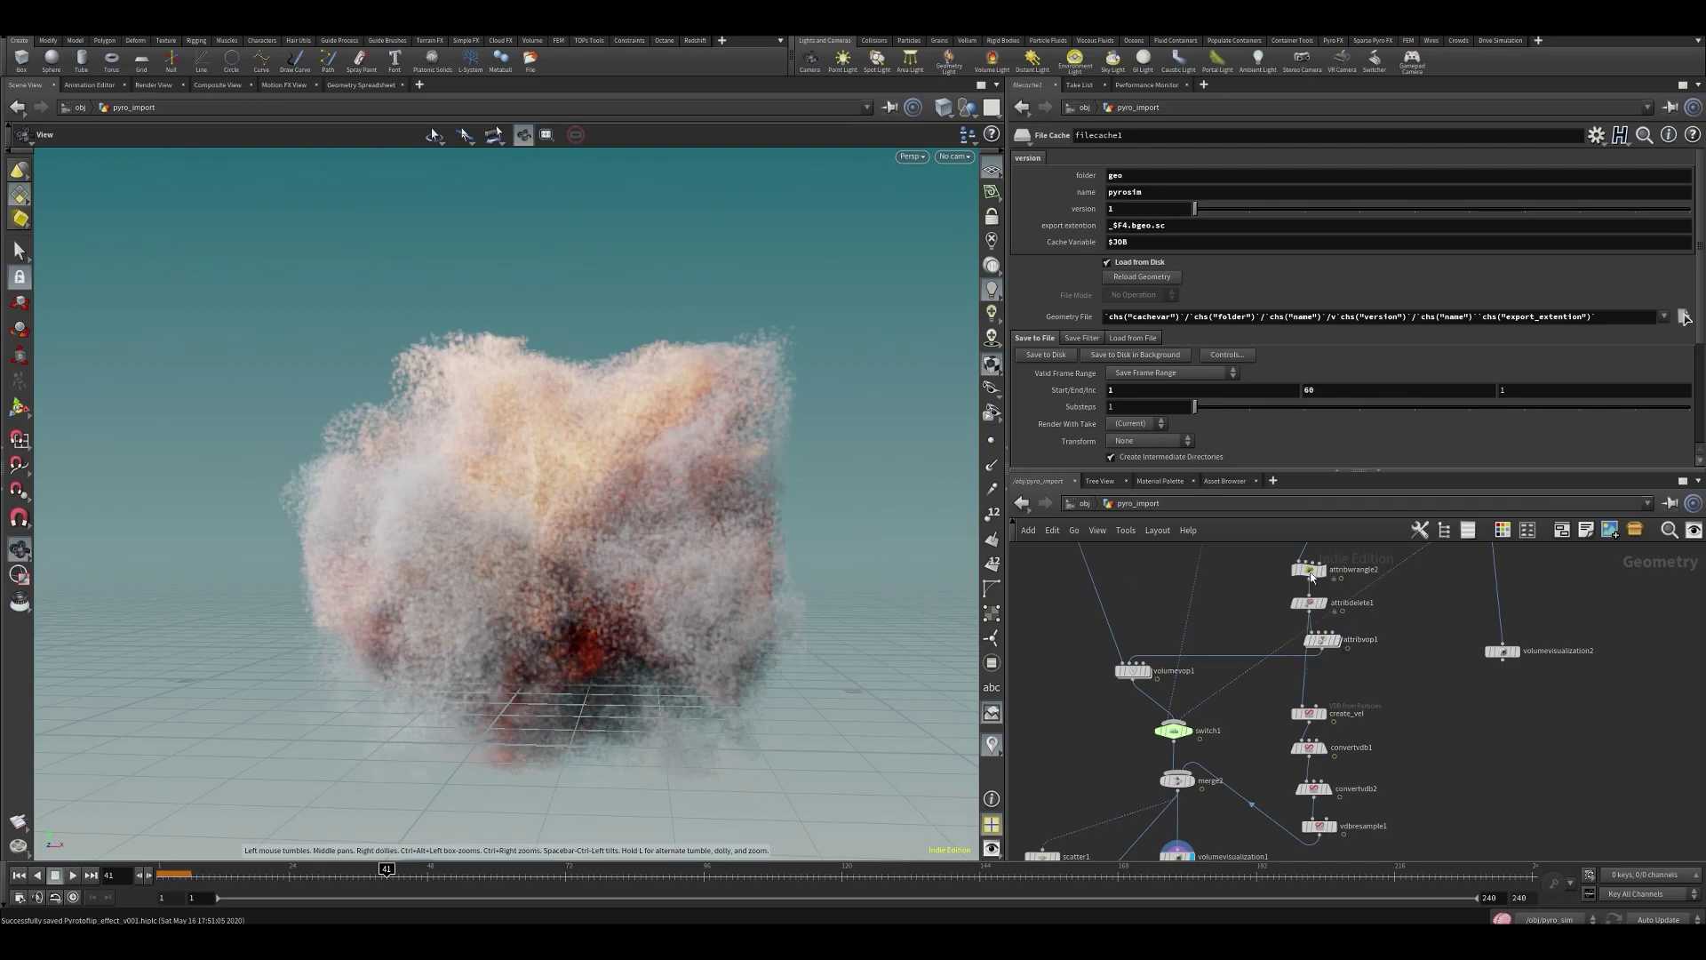
{"action": "left_click", "coordinate": [1324, 641]}
{"action": "double_click", "coordinate": [1134, 445]}
{"action": "type", "text": "3"}
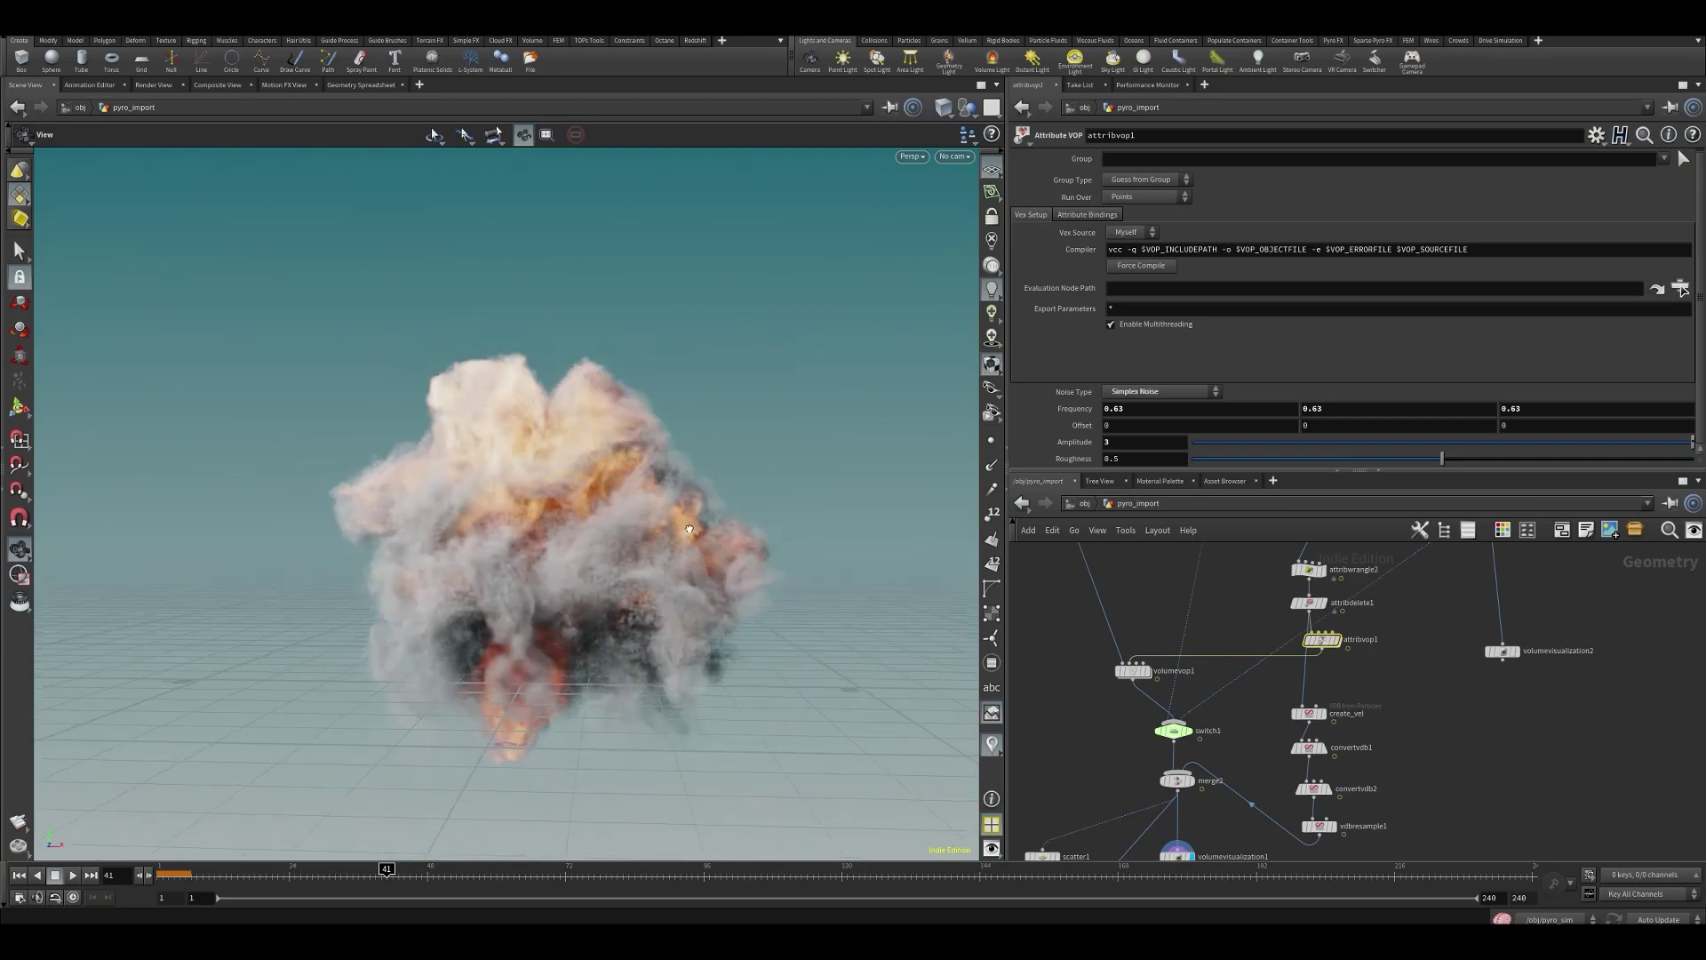
{"action": "left_click_drag", "start_coordinate": [434, 558], "coordinate": [541, 526]}
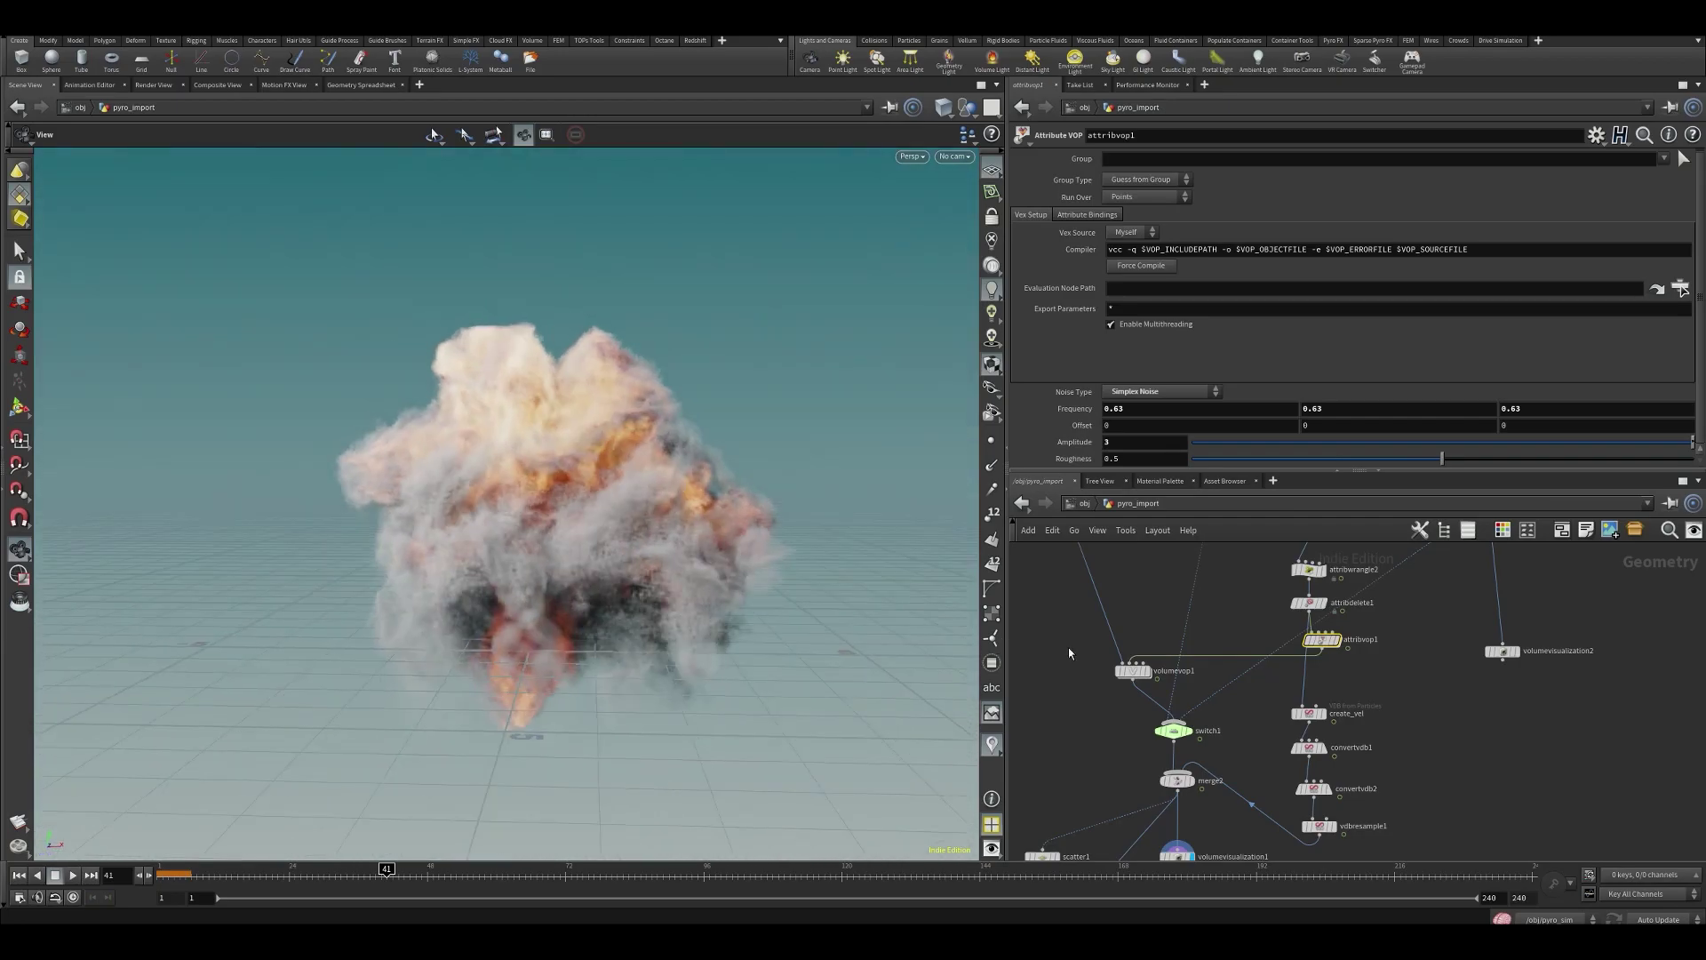
{"action": "scroll", "coordinate": [1155, 693], "scroll_direction": "down", "scroll_amount": 3}
{"action": "scroll", "coordinate": [1244, 658], "scroll_direction": "up", "scroll_amount": 3}
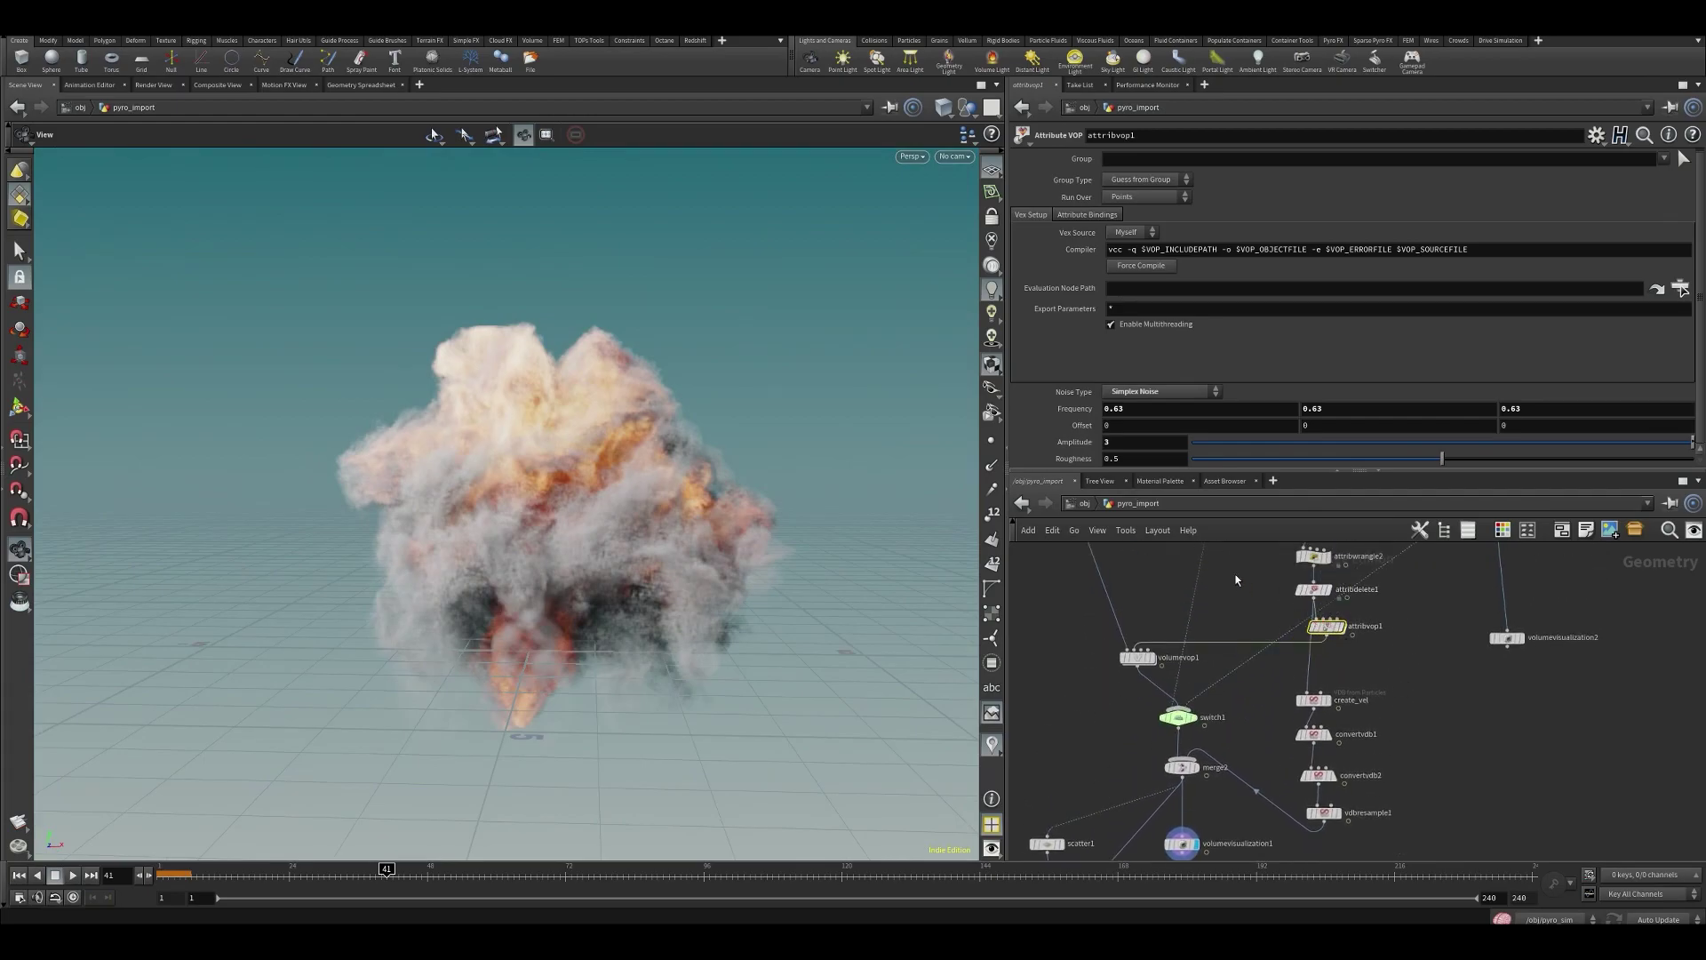
{"action": "left_click_drag", "start_coordinate": [592, 558], "coordinate": [521, 460]}
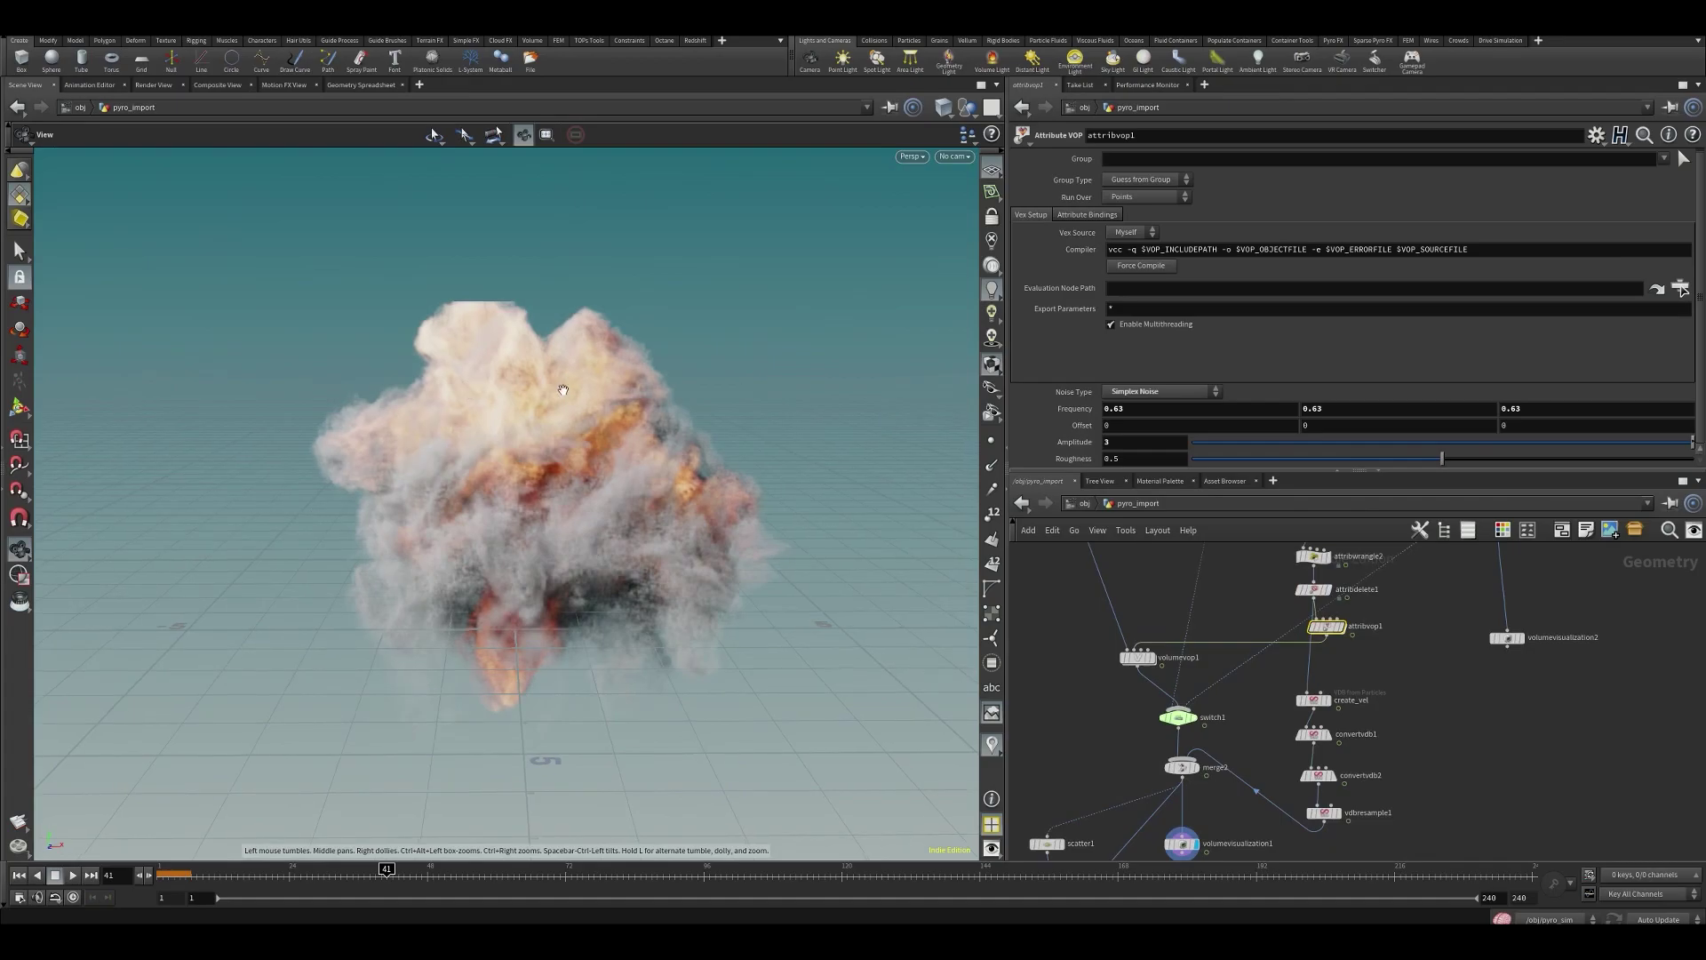
{"action": "scroll", "coordinate": [1324, 645], "scroll_direction": "up", "scroll_amount": 2}
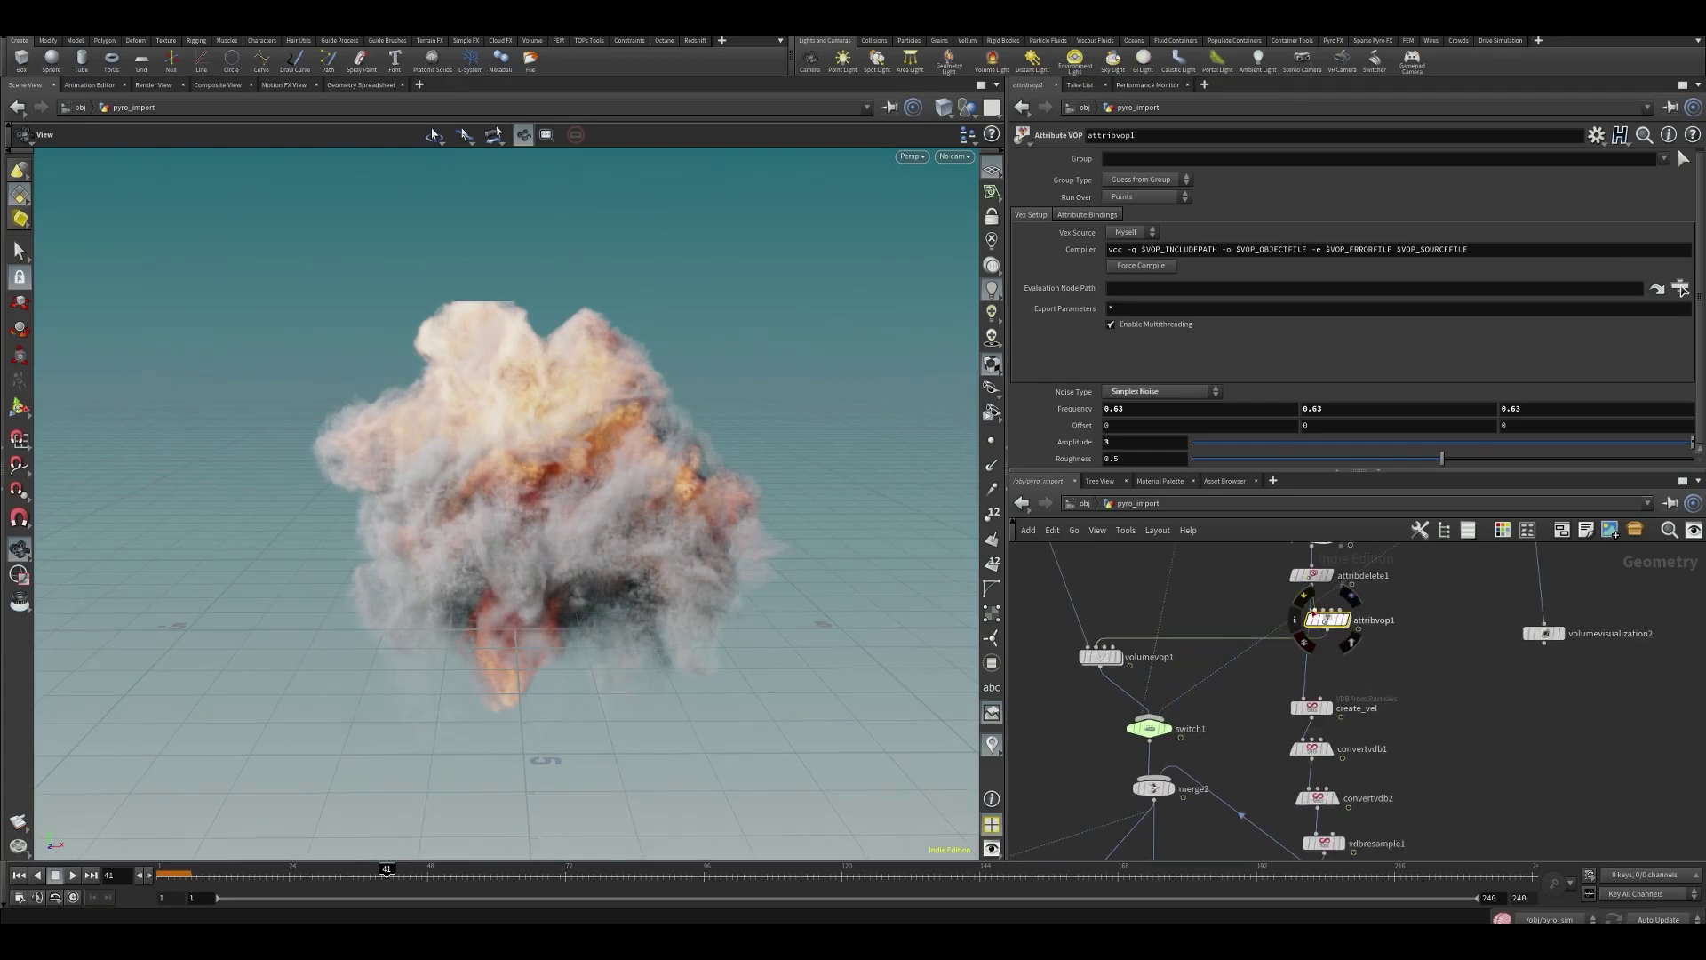
- Bypass attribvop1 and save the scene
{"action": "left_click", "coordinate": [1303, 593]}
{"action": "middle_click_drag", "start_coordinate": [1513, 761], "coordinate": [1519, 694]}
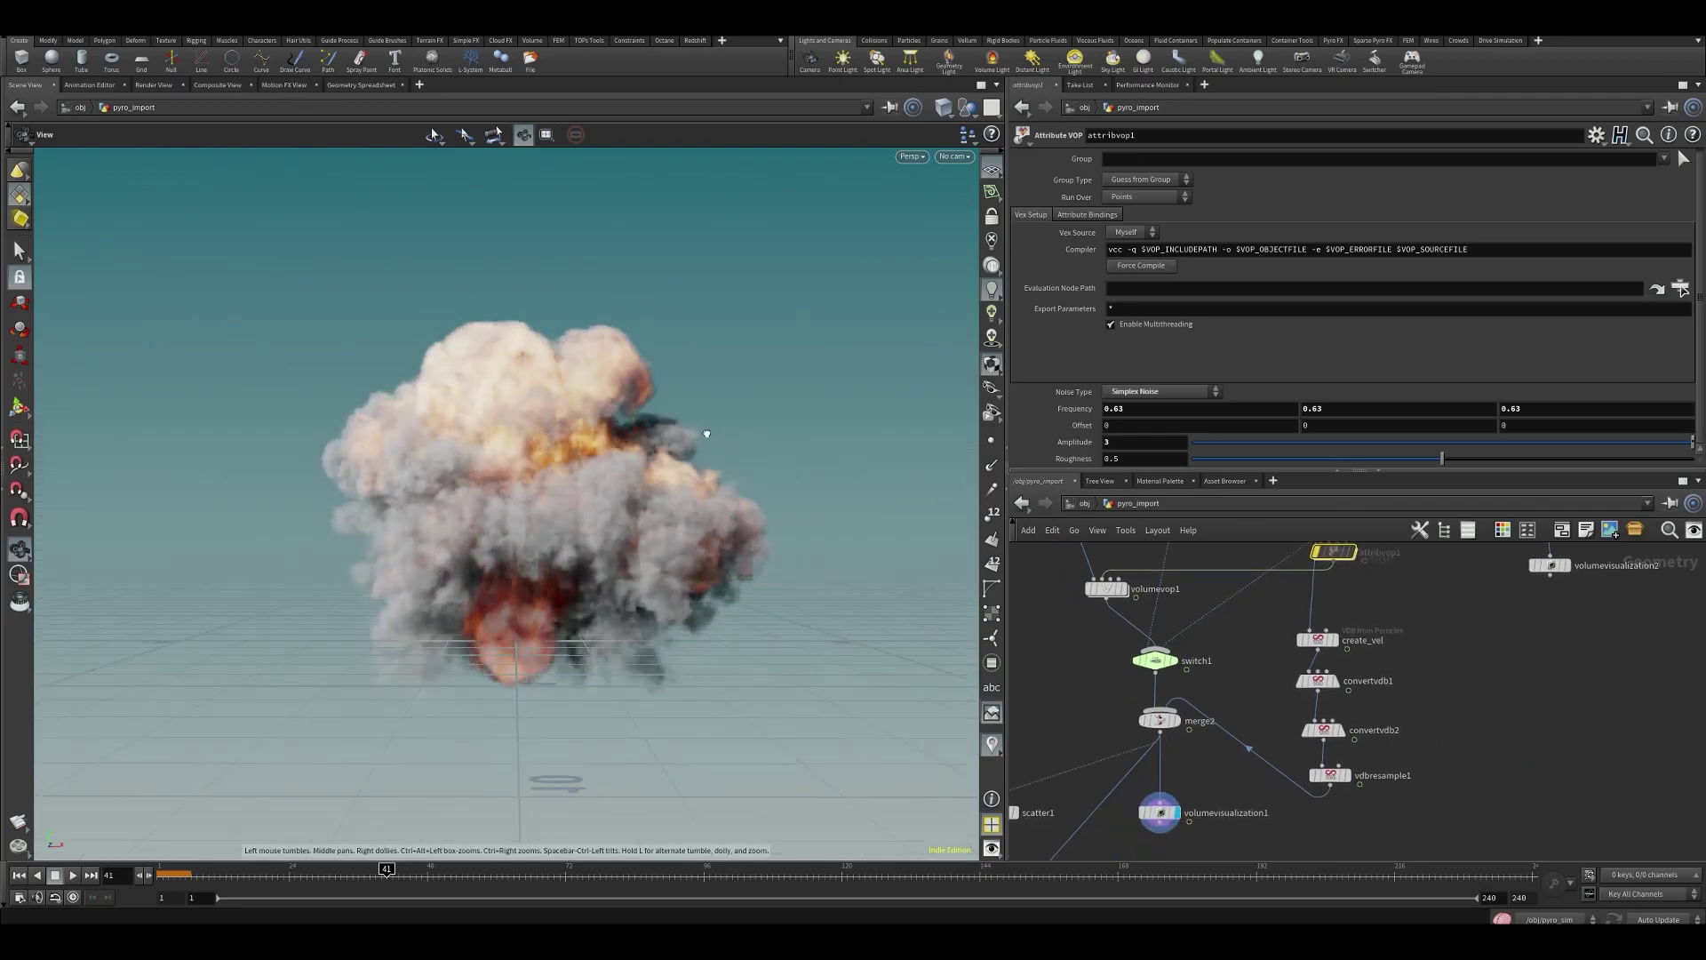
{"action": "scroll", "coordinate": [1138, 662], "scroll_direction": "down", "scroll_amount": 3}
{"action": "scroll", "coordinate": [1223, 778], "scroll_direction": "up", "scroll_amount": 3}
{"action": "key", "text": "ctrl+s"}
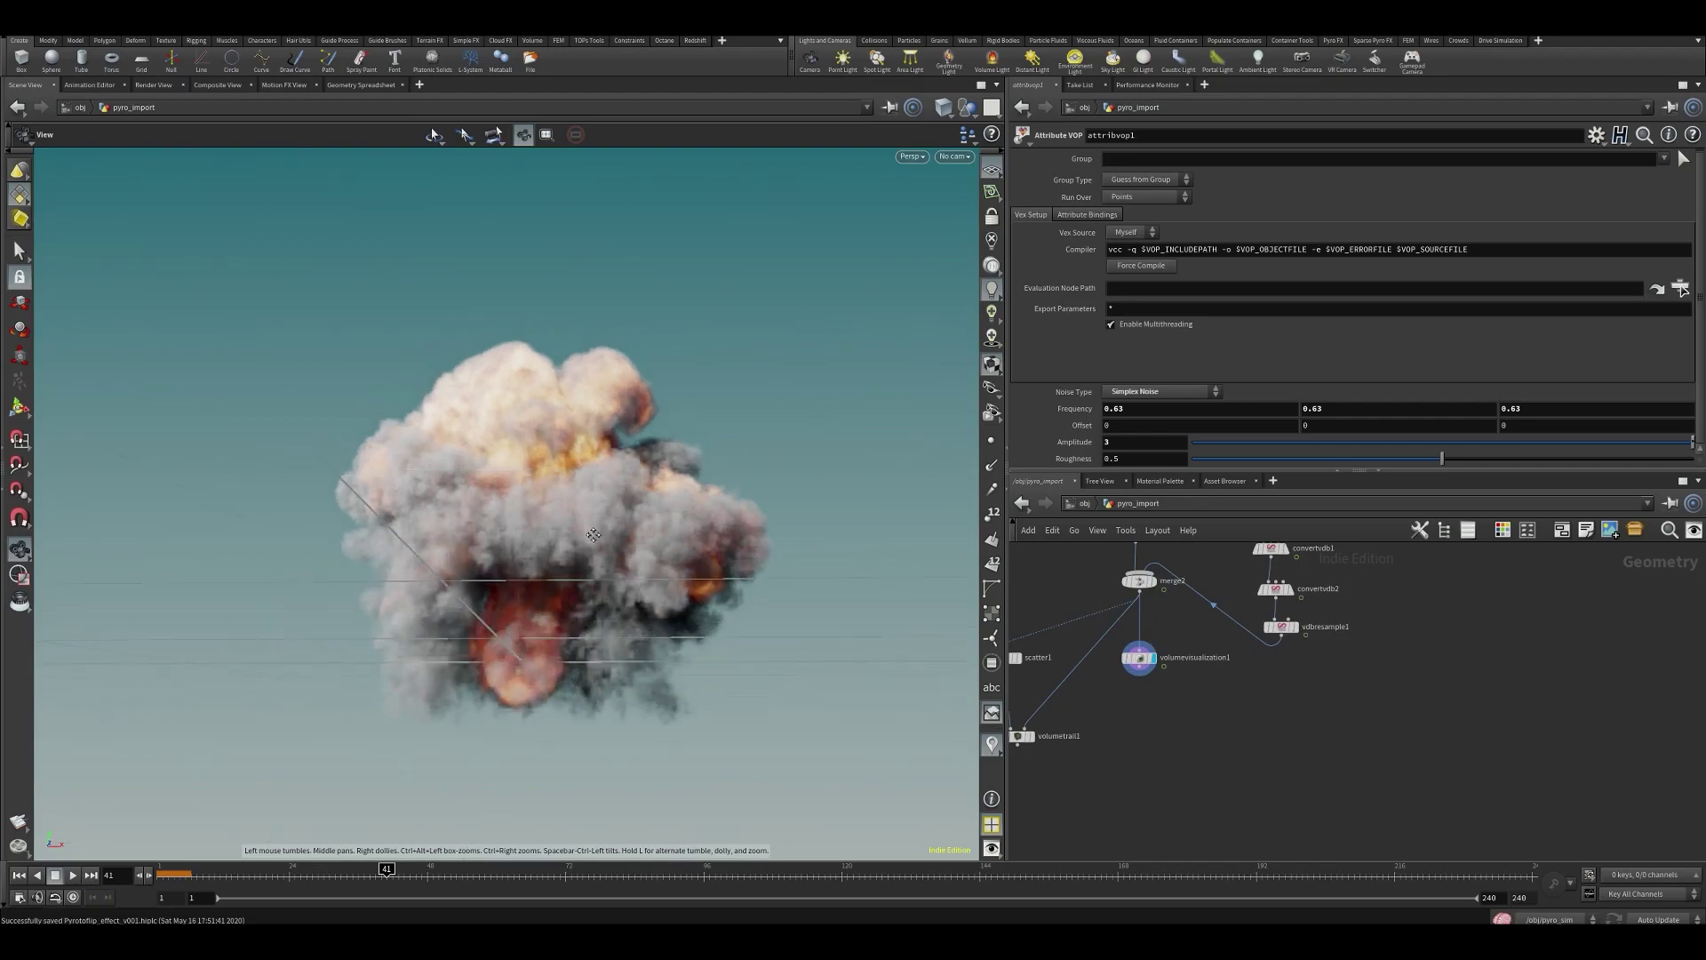
{"action": "scroll", "coordinate": [590, 556], "scroll_direction": "up", "scroll_amount": 2}
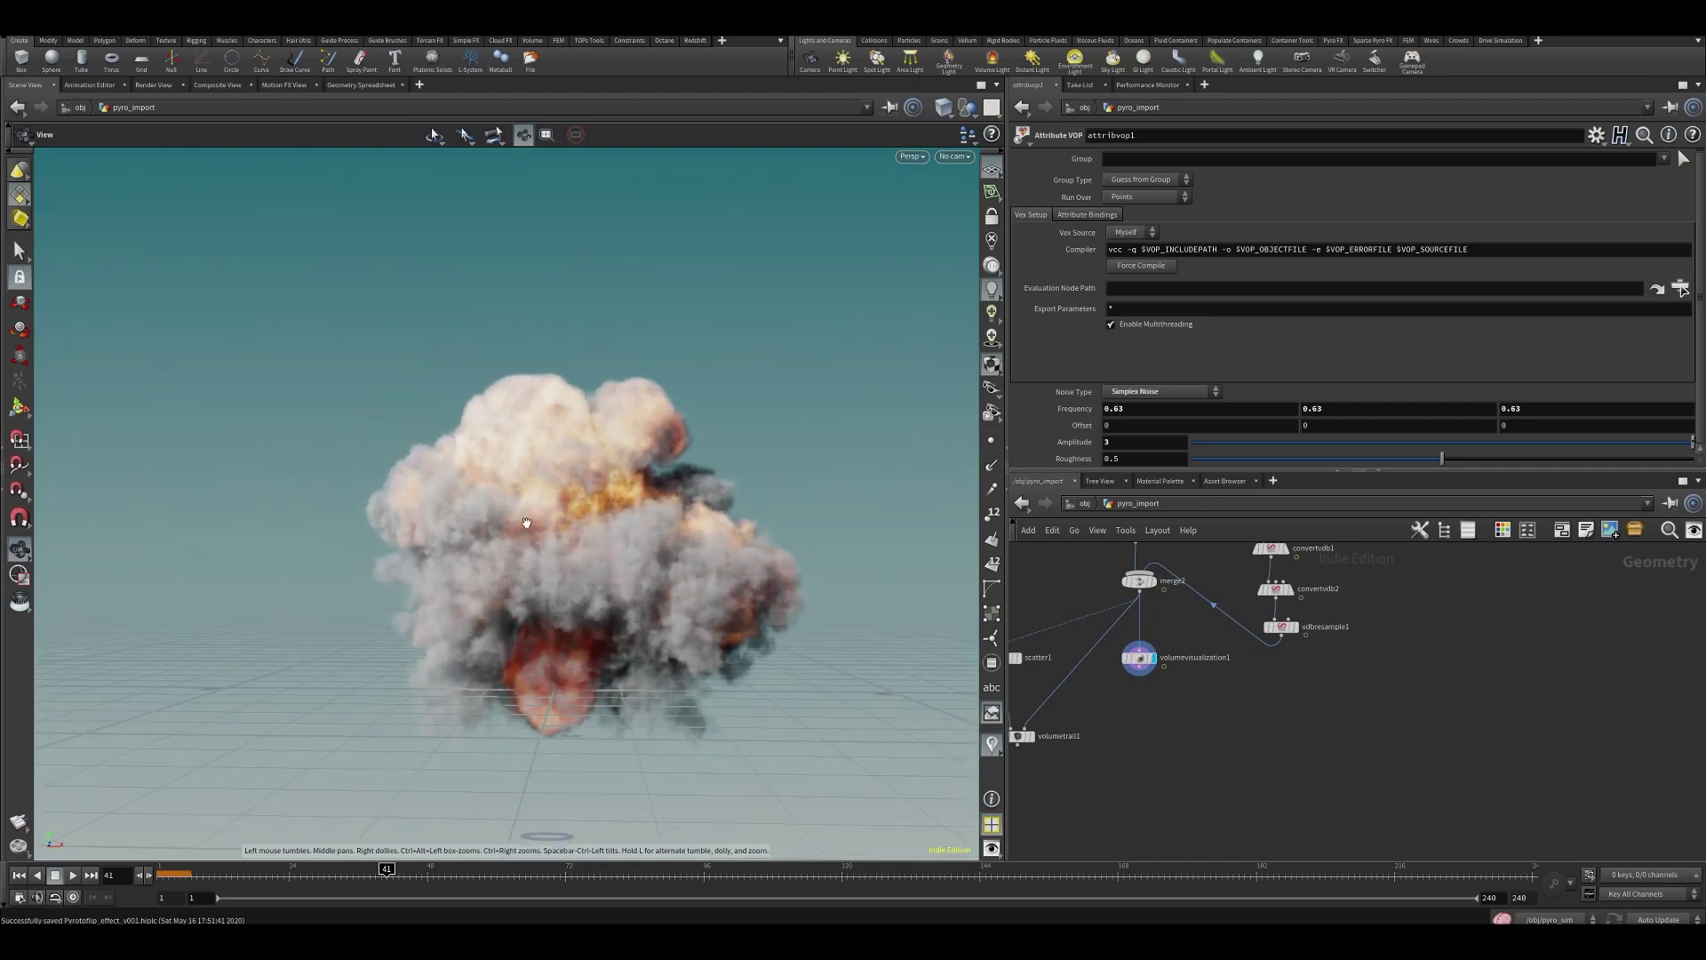
- Display attribwrangle1's output, and examine the point cloud and the node chain below it
{"action": "middle_click_drag", "start_coordinate": [1167, 596], "coordinate": [1196, 788]}
{"action": "middle_click_drag", "start_coordinate": [1135, 678], "coordinate": [1232, 682]}
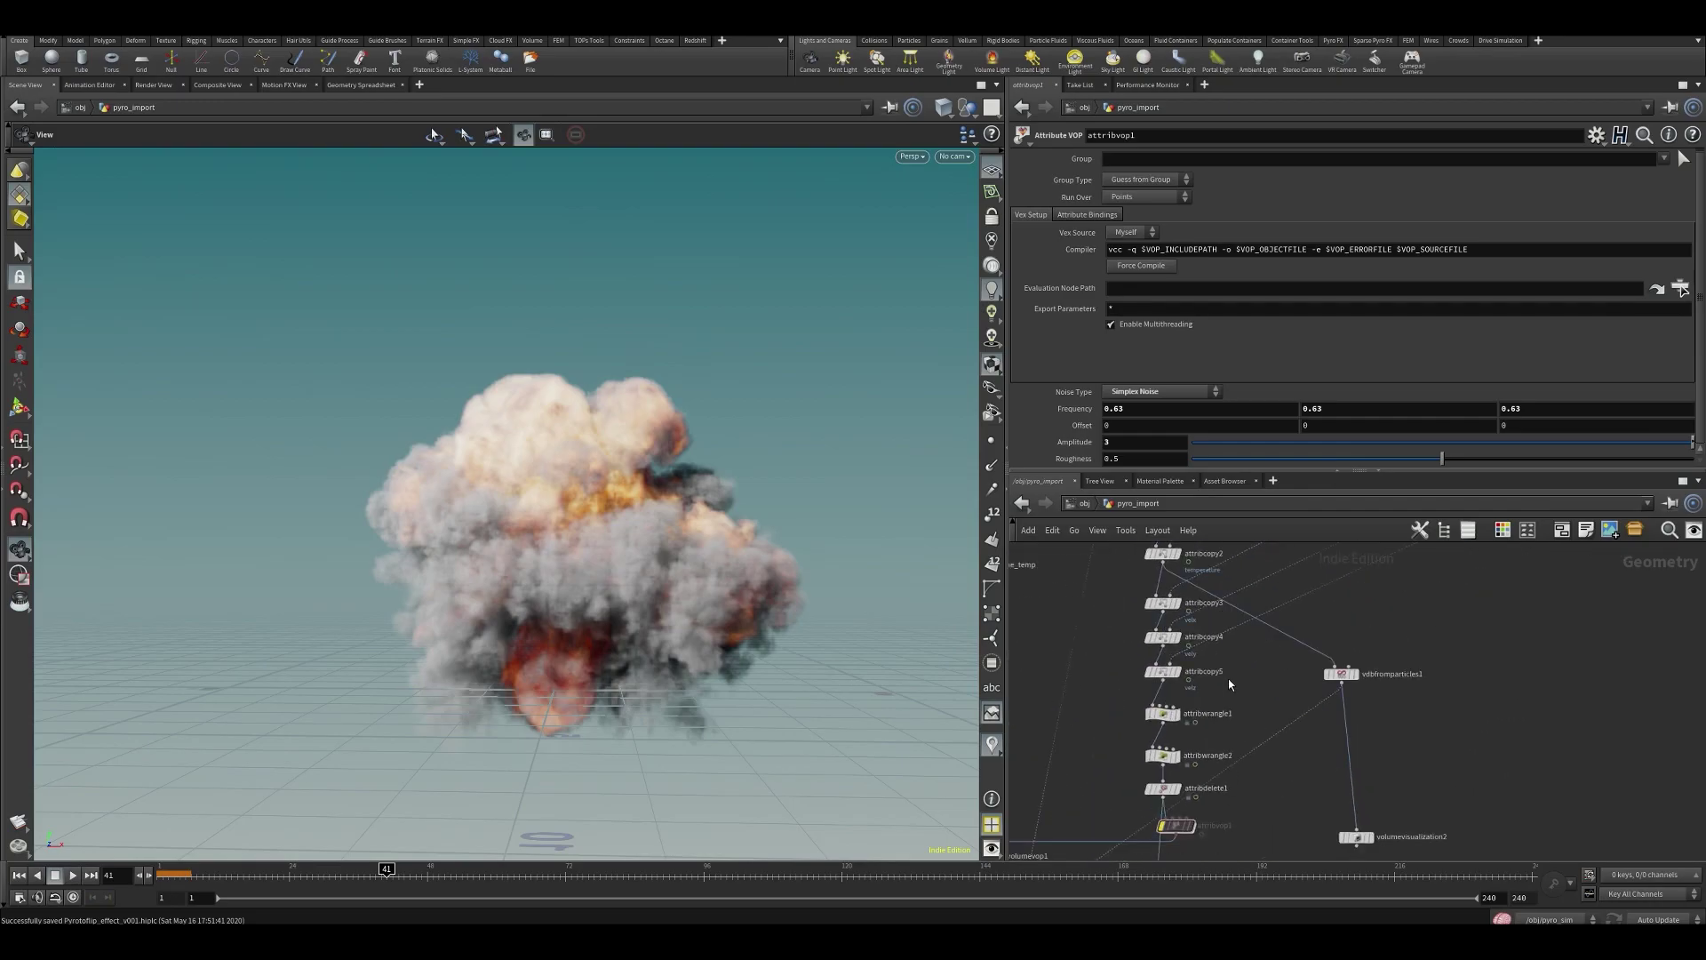
{"action": "left_click", "coordinate": [1175, 712]}
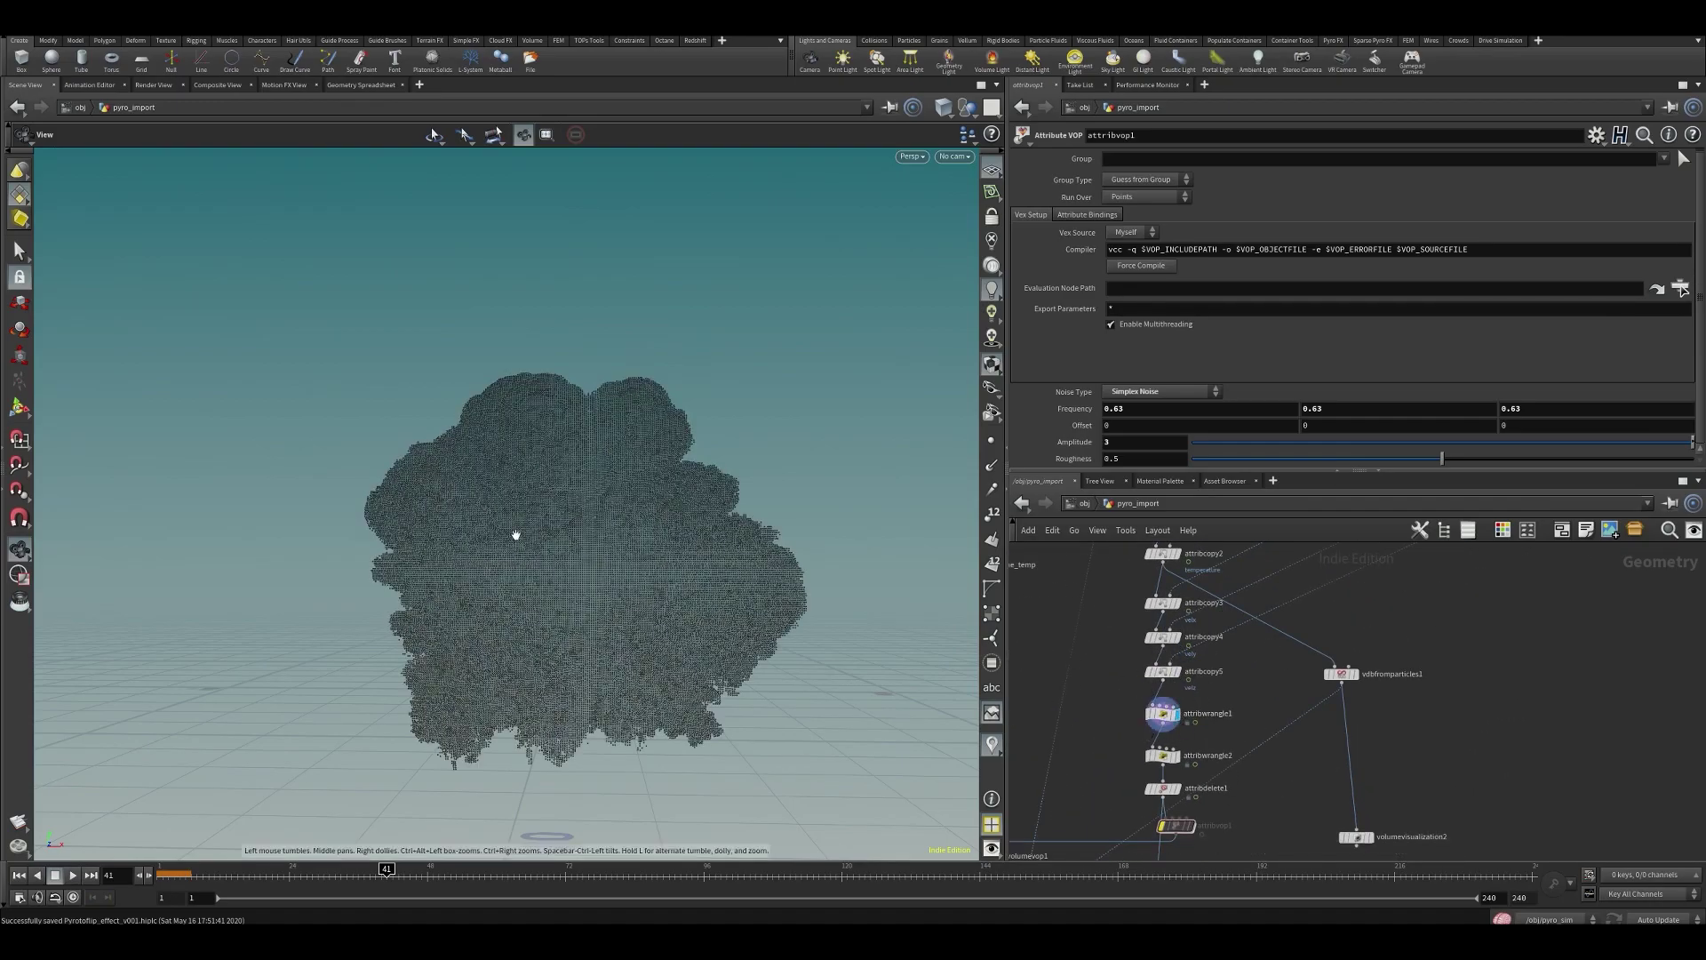
{"action": "left_click_drag", "start_coordinate": [538, 628], "coordinate": [552, 613]}
{"action": "scroll", "coordinate": [1130, 668], "scroll_direction": "down", "scroll_amount": 4}
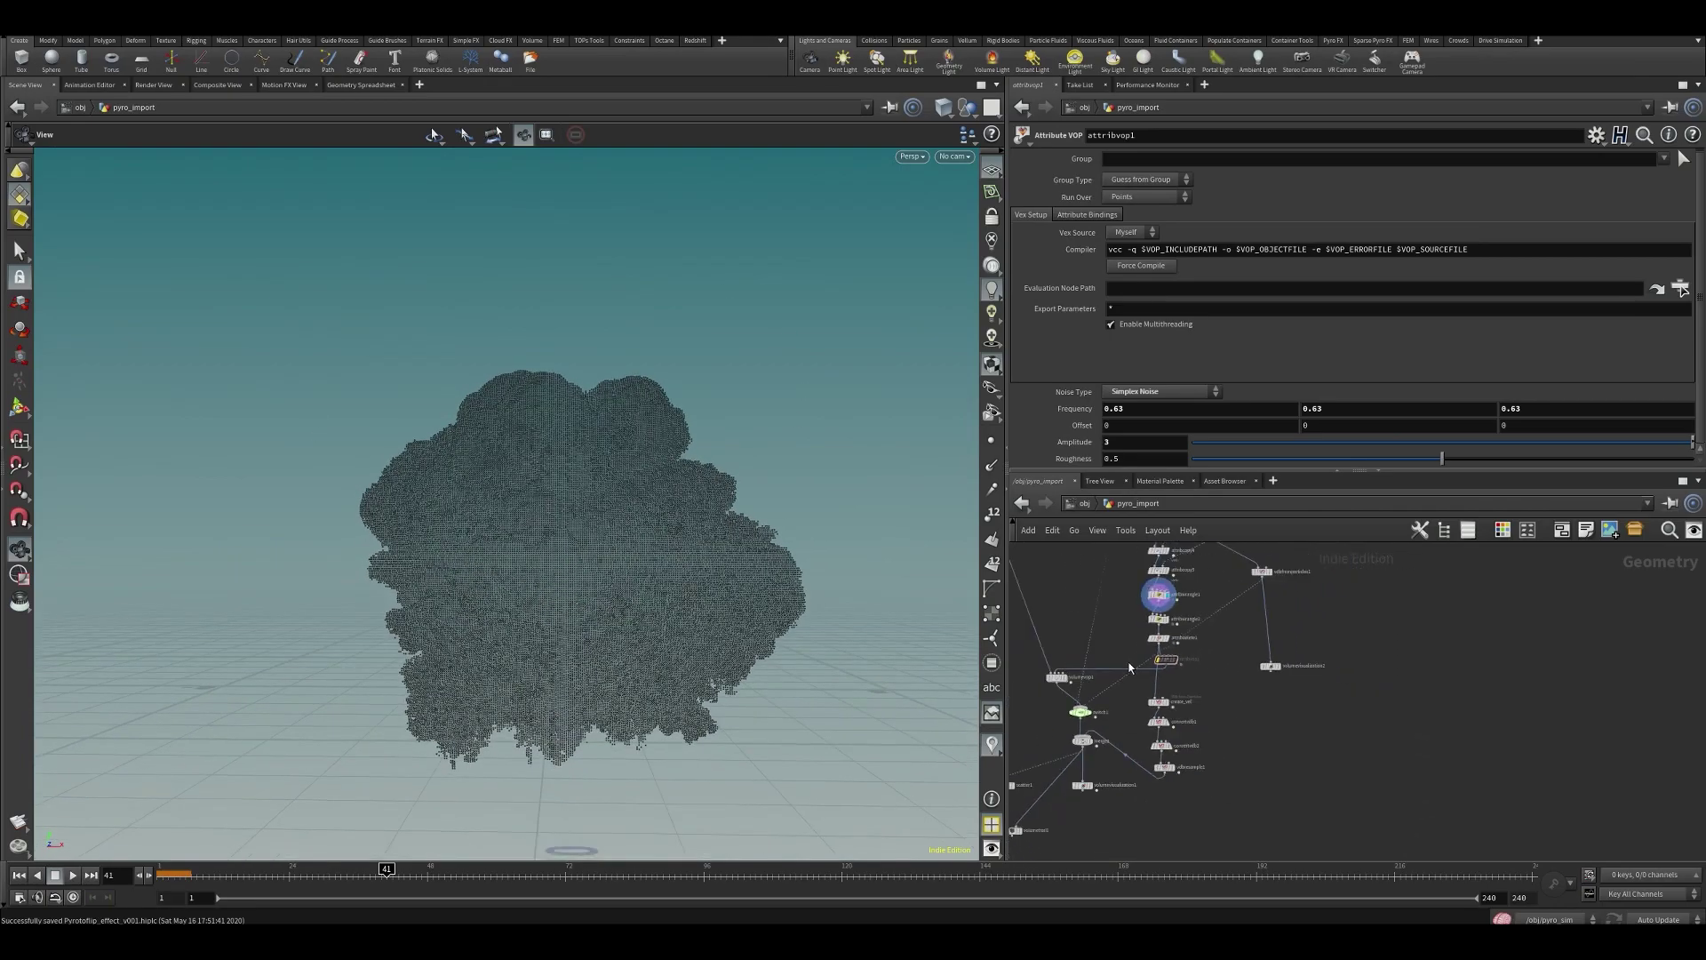
{"action": "middle_click_drag", "start_coordinate": [1095, 827], "coordinate": [1242, 761]}
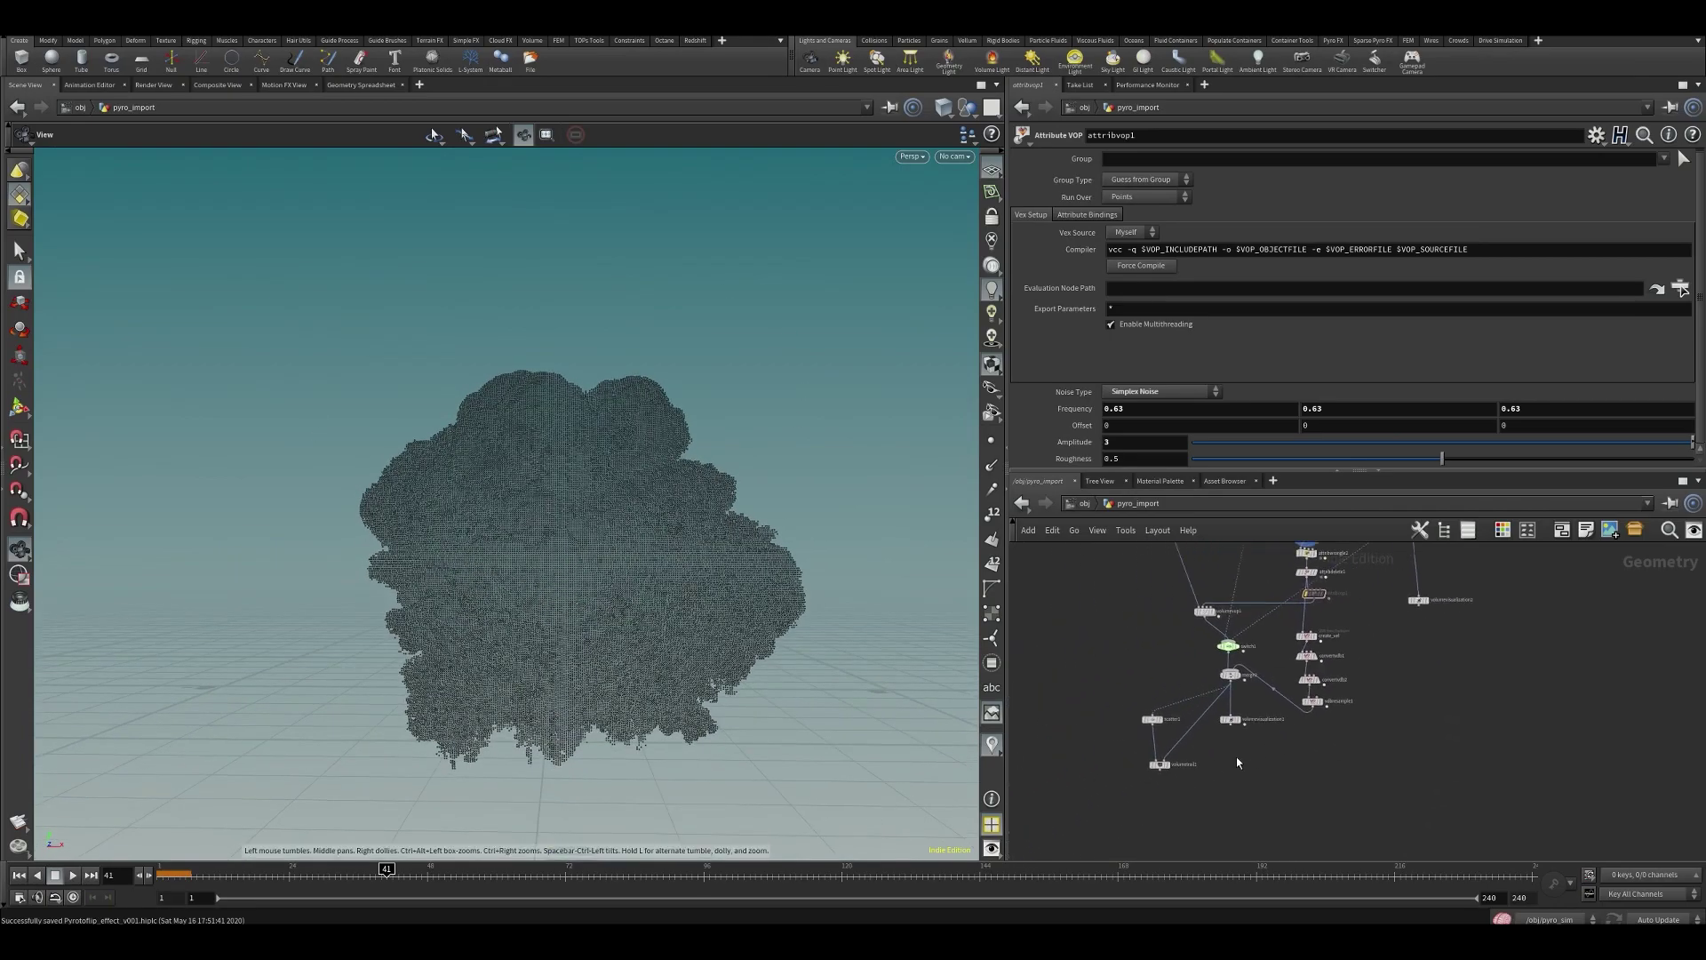
{"action": "scroll", "coordinate": [1206, 613], "scroll_direction": "up", "scroll_amount": 3}
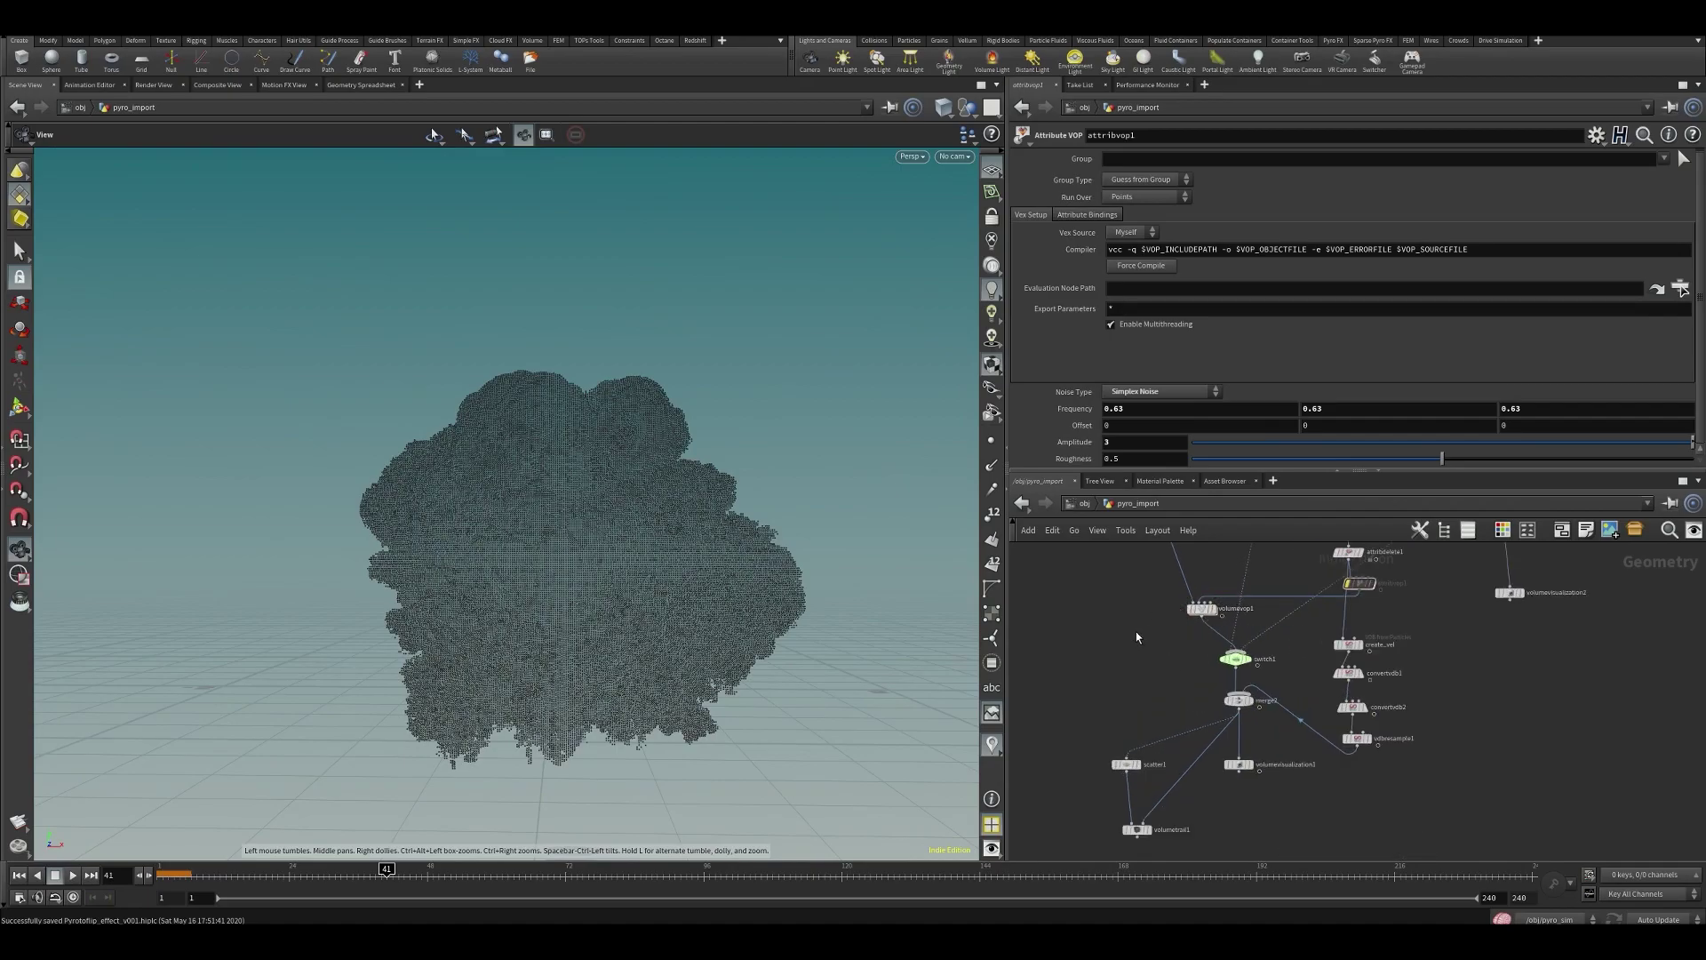
{"action": "left_click_drag", "start_coordinate": [688, 587], "coordinate": [693, 666]}
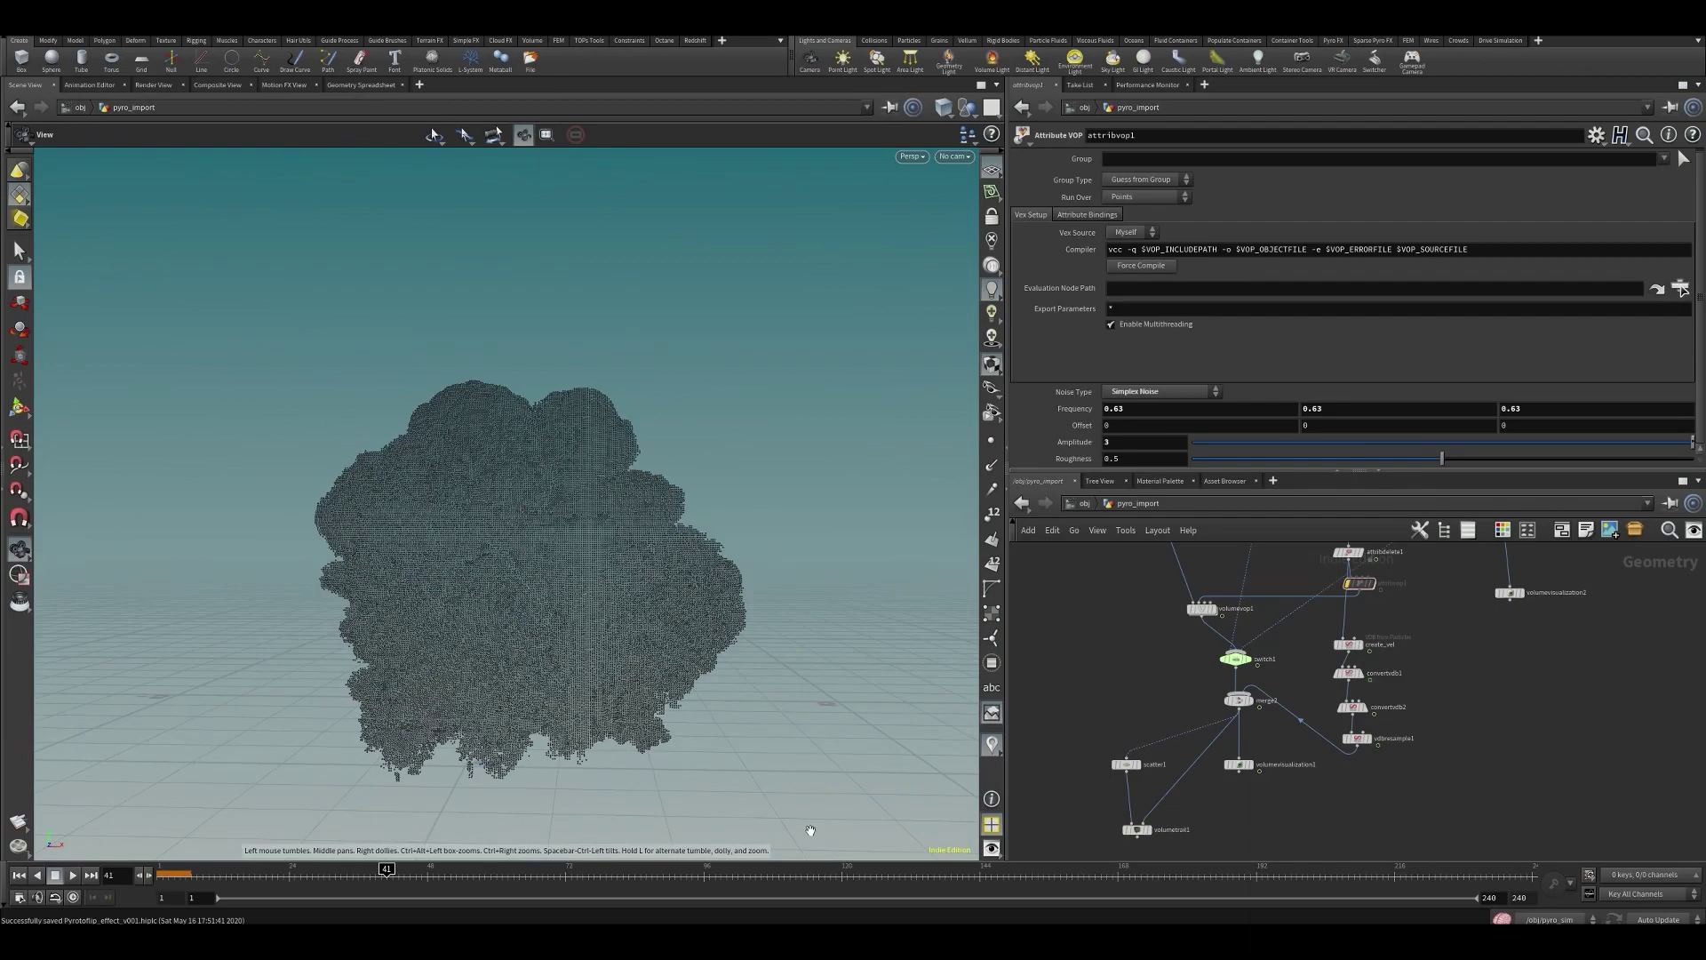